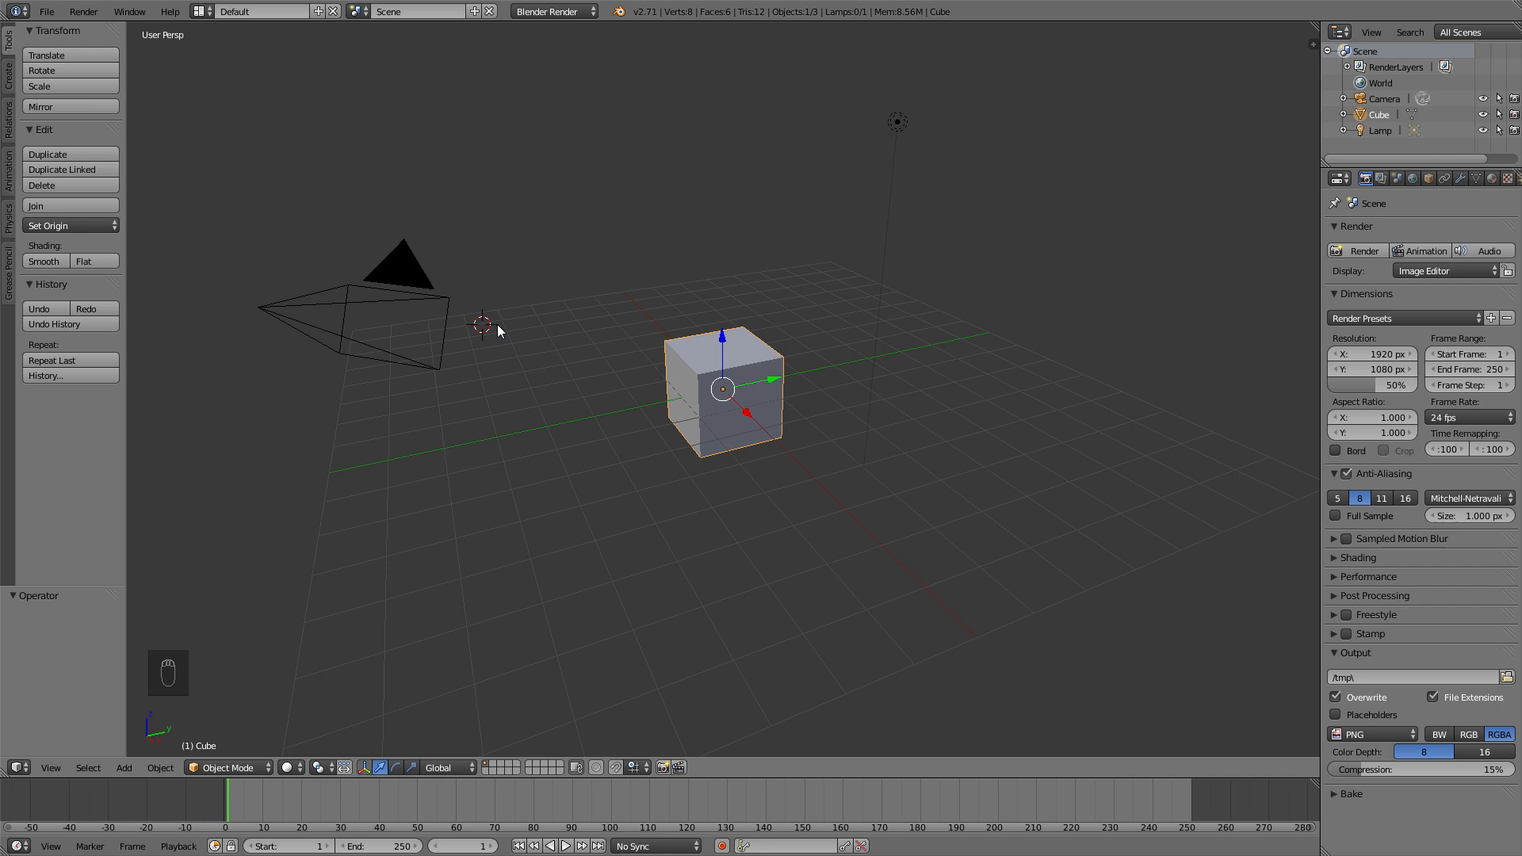
# Move the camera to layer 10.
pyautogui.rightClick(426, 303)
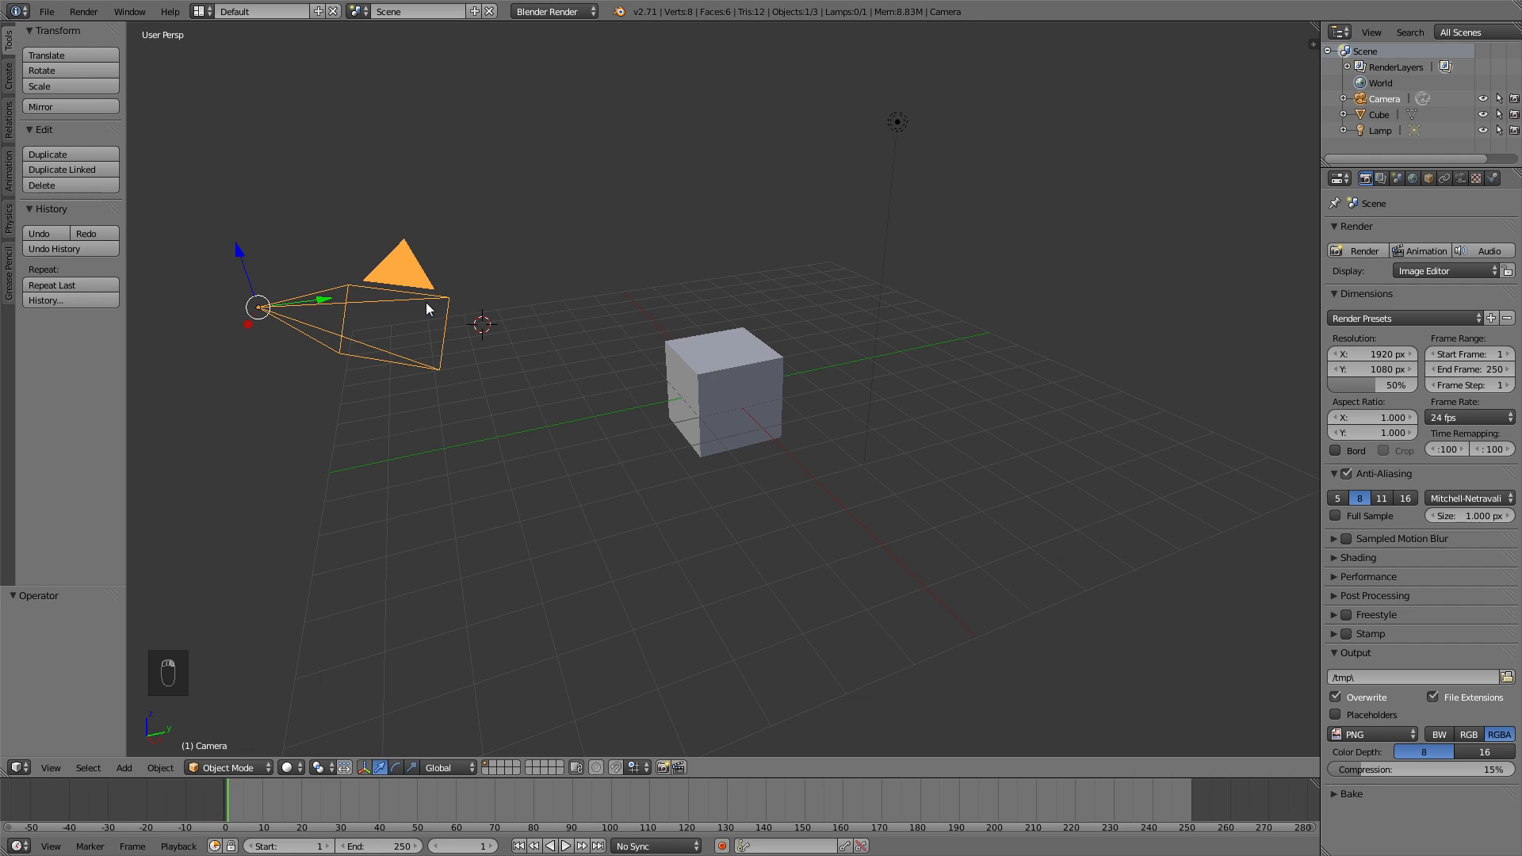
pyautogui.press('m')
pyautogui.press('0')
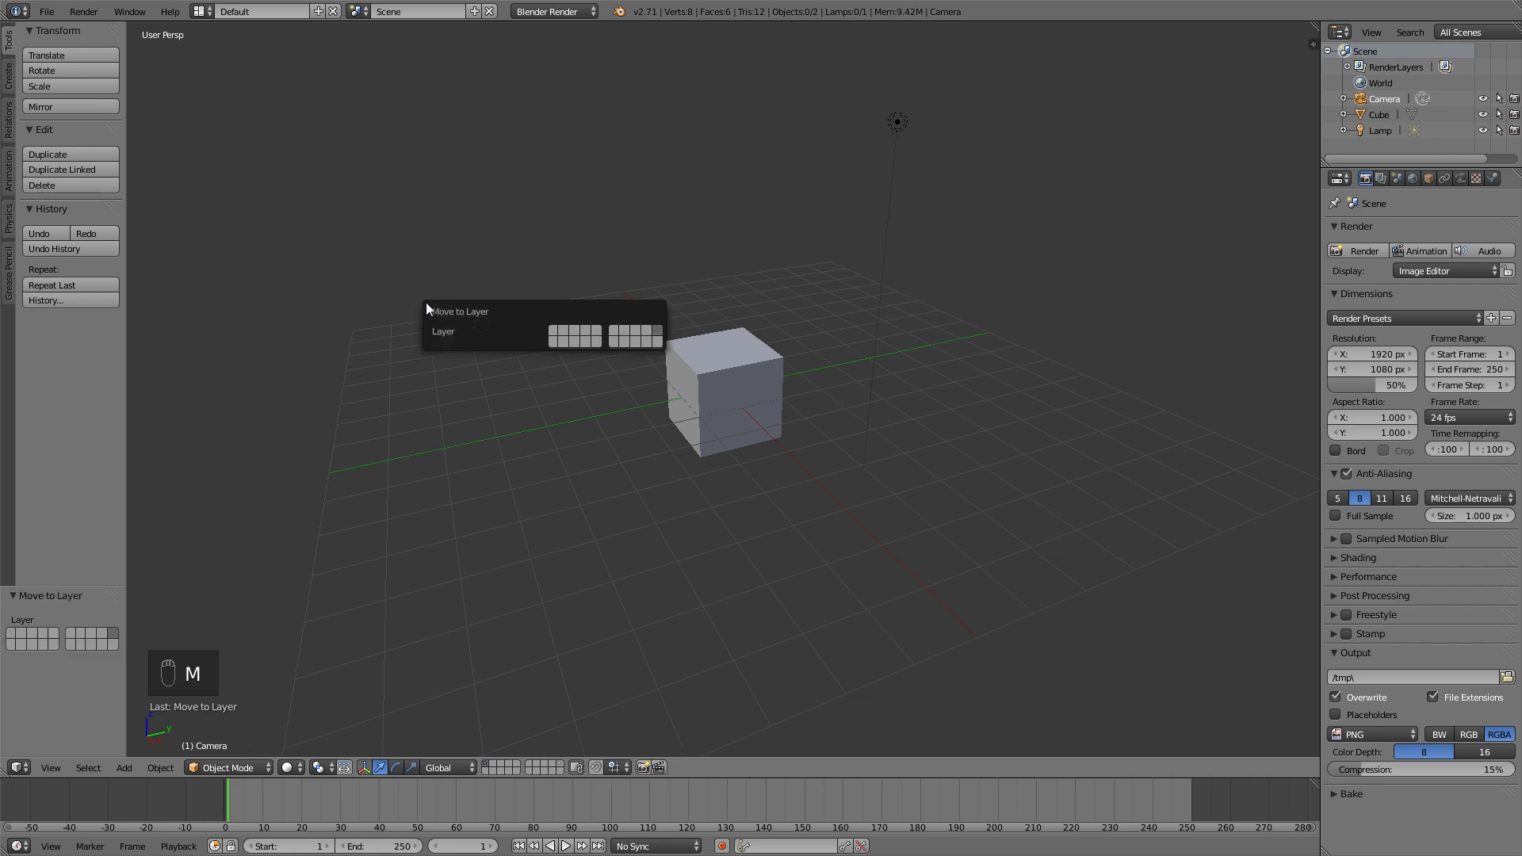
# Delete the lamp from the scene.
pyautogui.rightClick(914, 122)
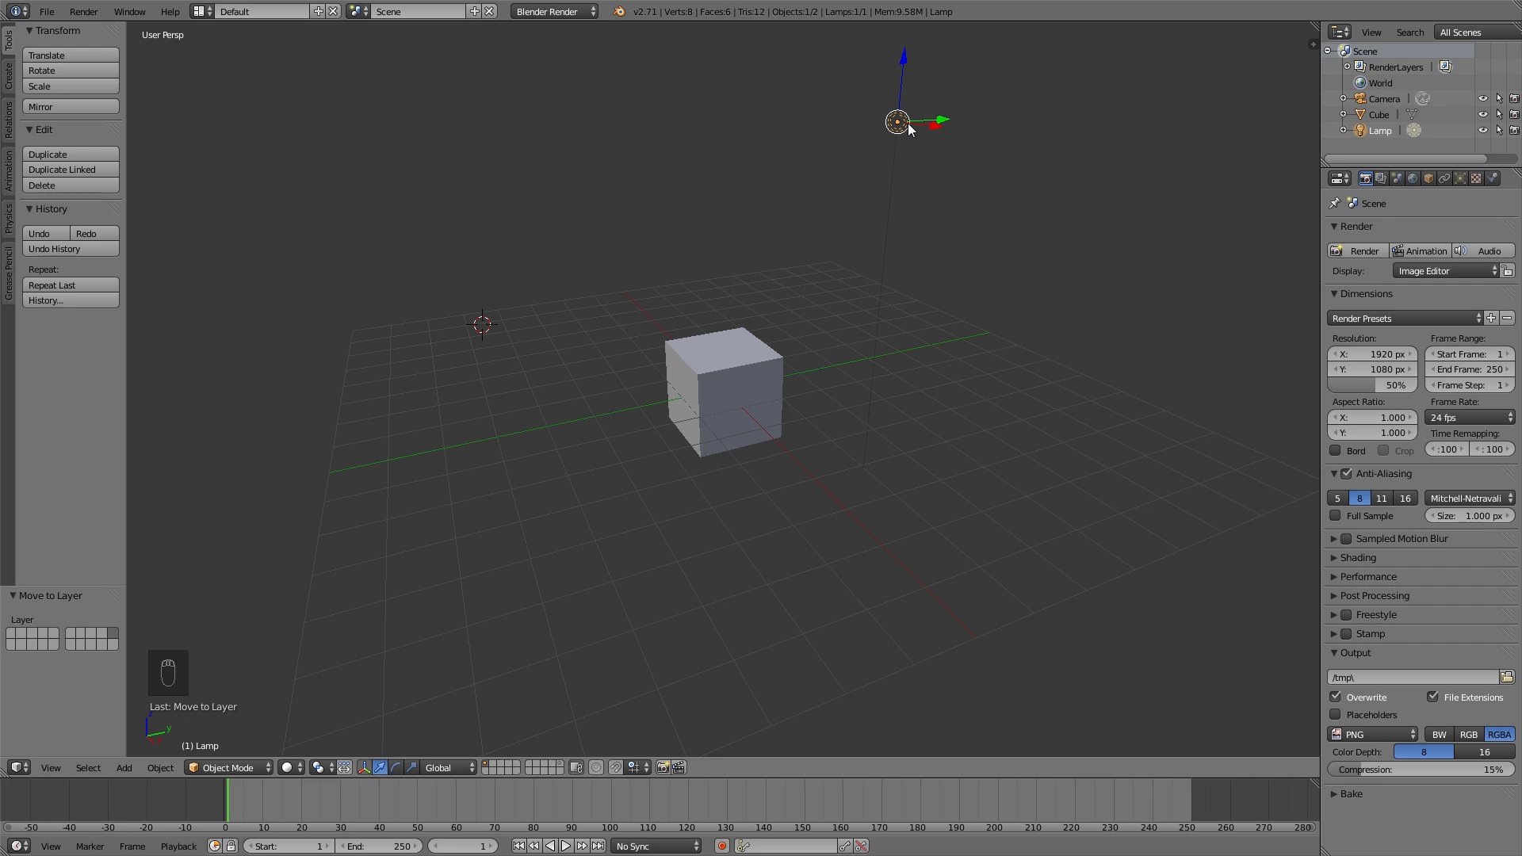
pyautogui.press('x')
pyautogui.click(910, 129)
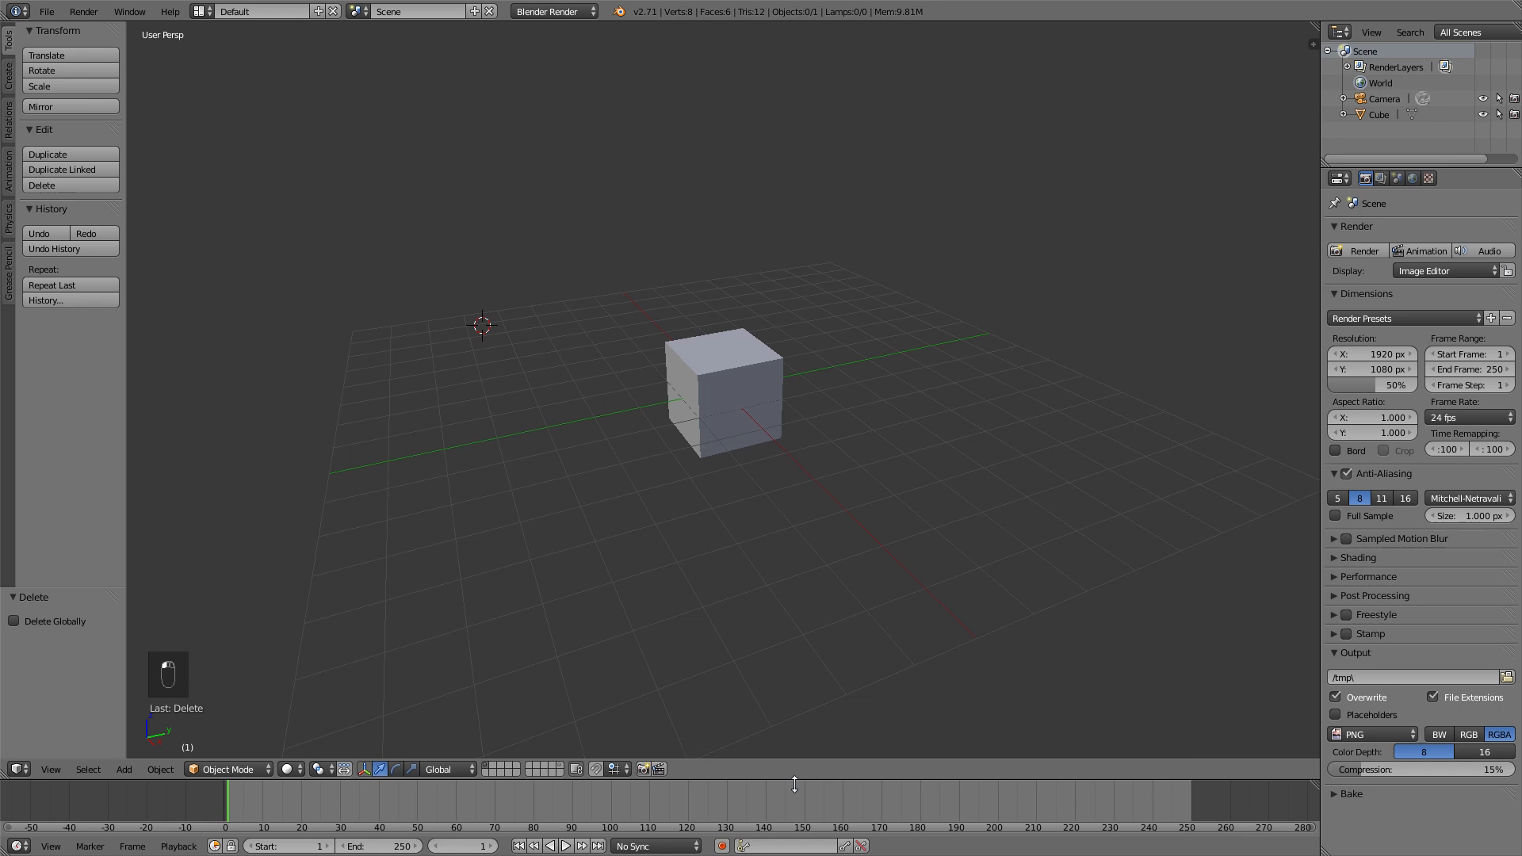
# Collapse the timeline area down to its header and switch the 3D view to orthographic projection.
pyautogui.moveTo(794, 778); pyautogui.dragTo(793, 817)
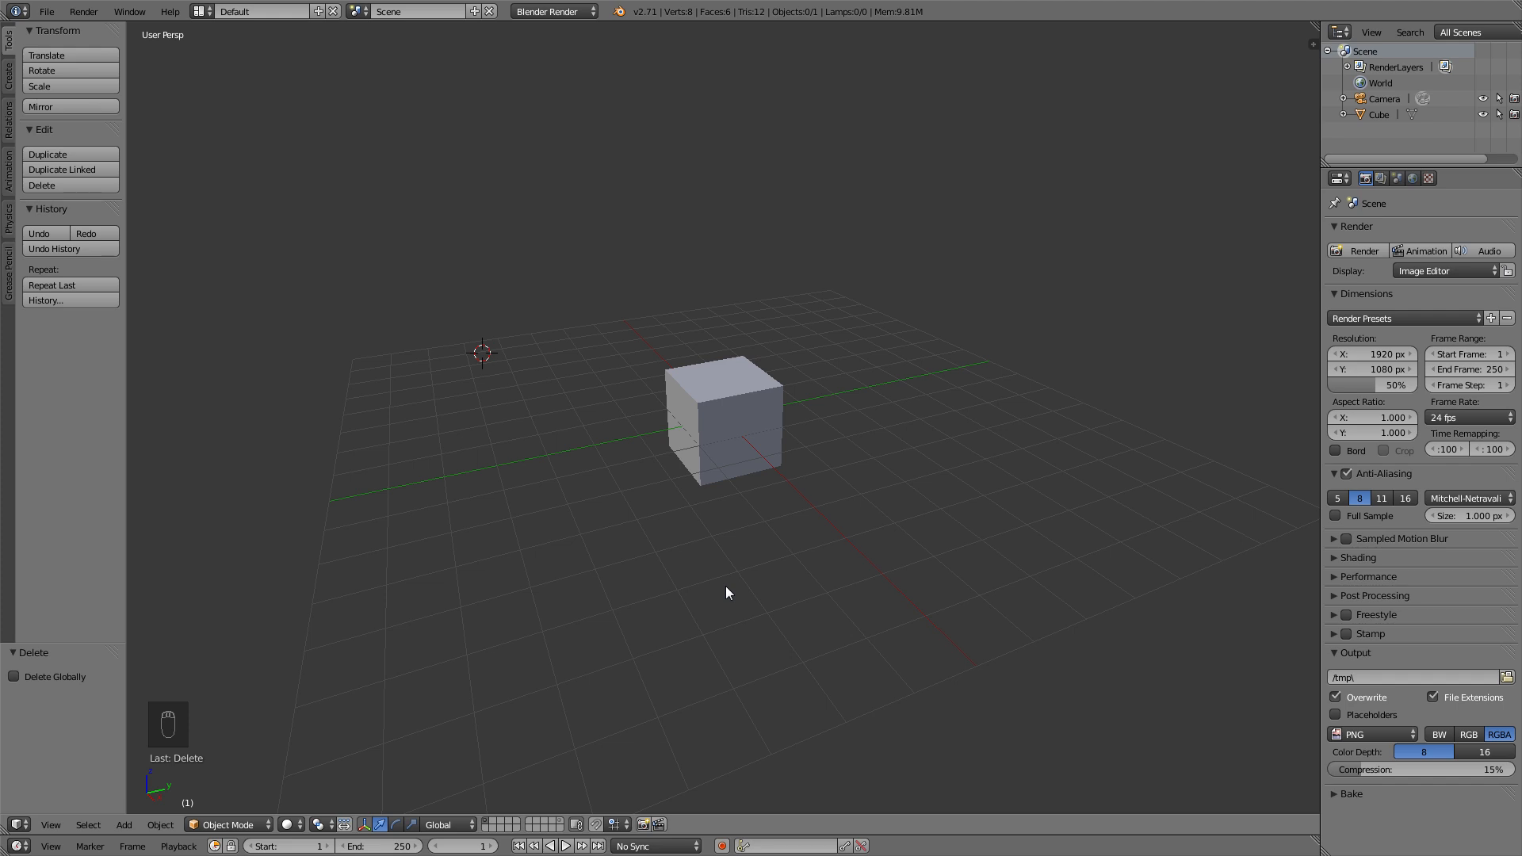
pyautogui.press('KP_5')
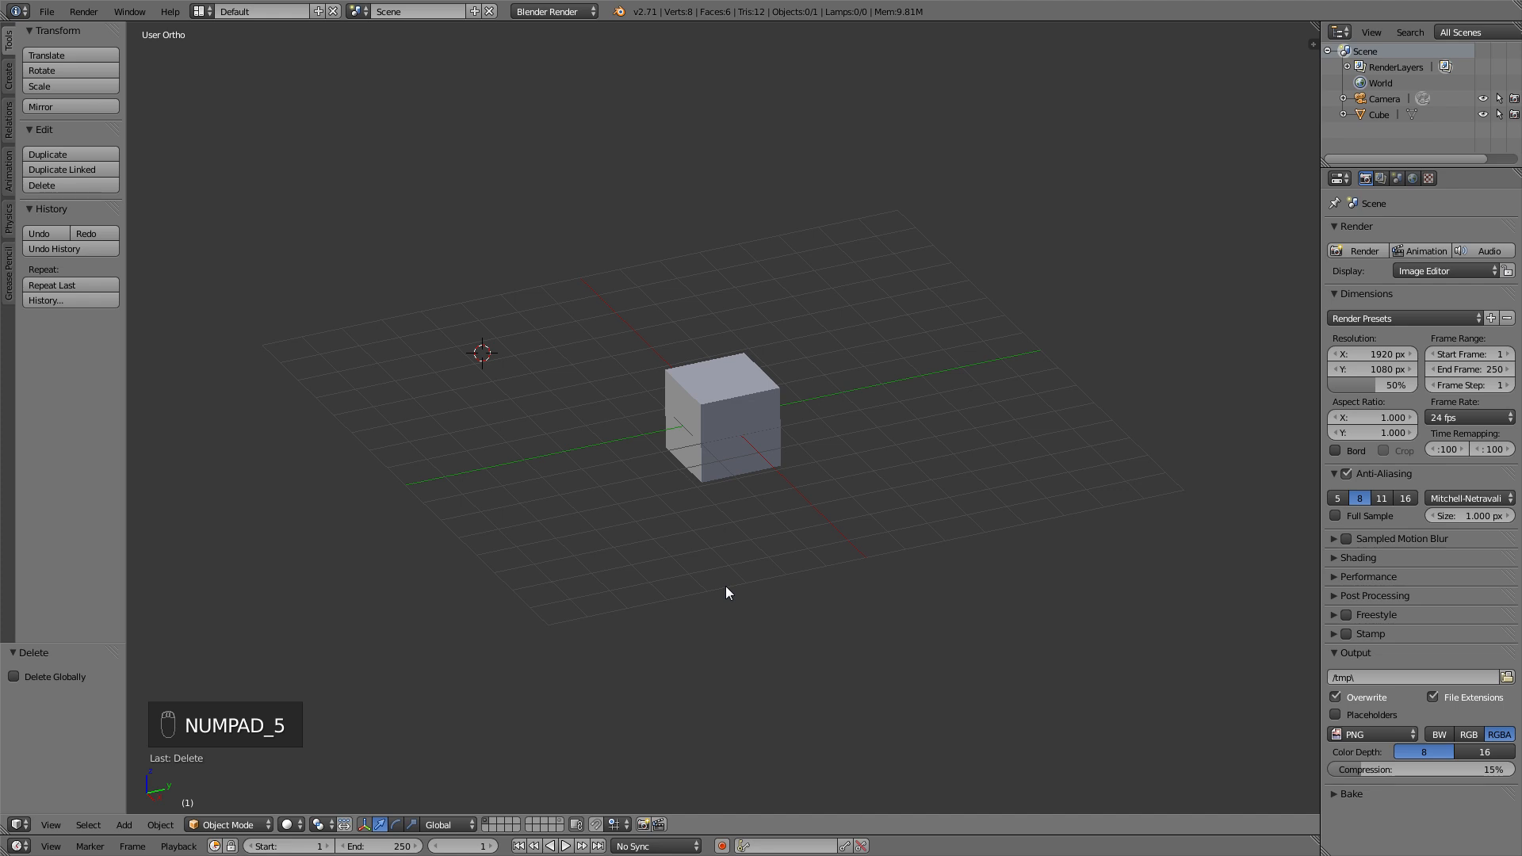
pyautogui.scroll(2, 707, 441)
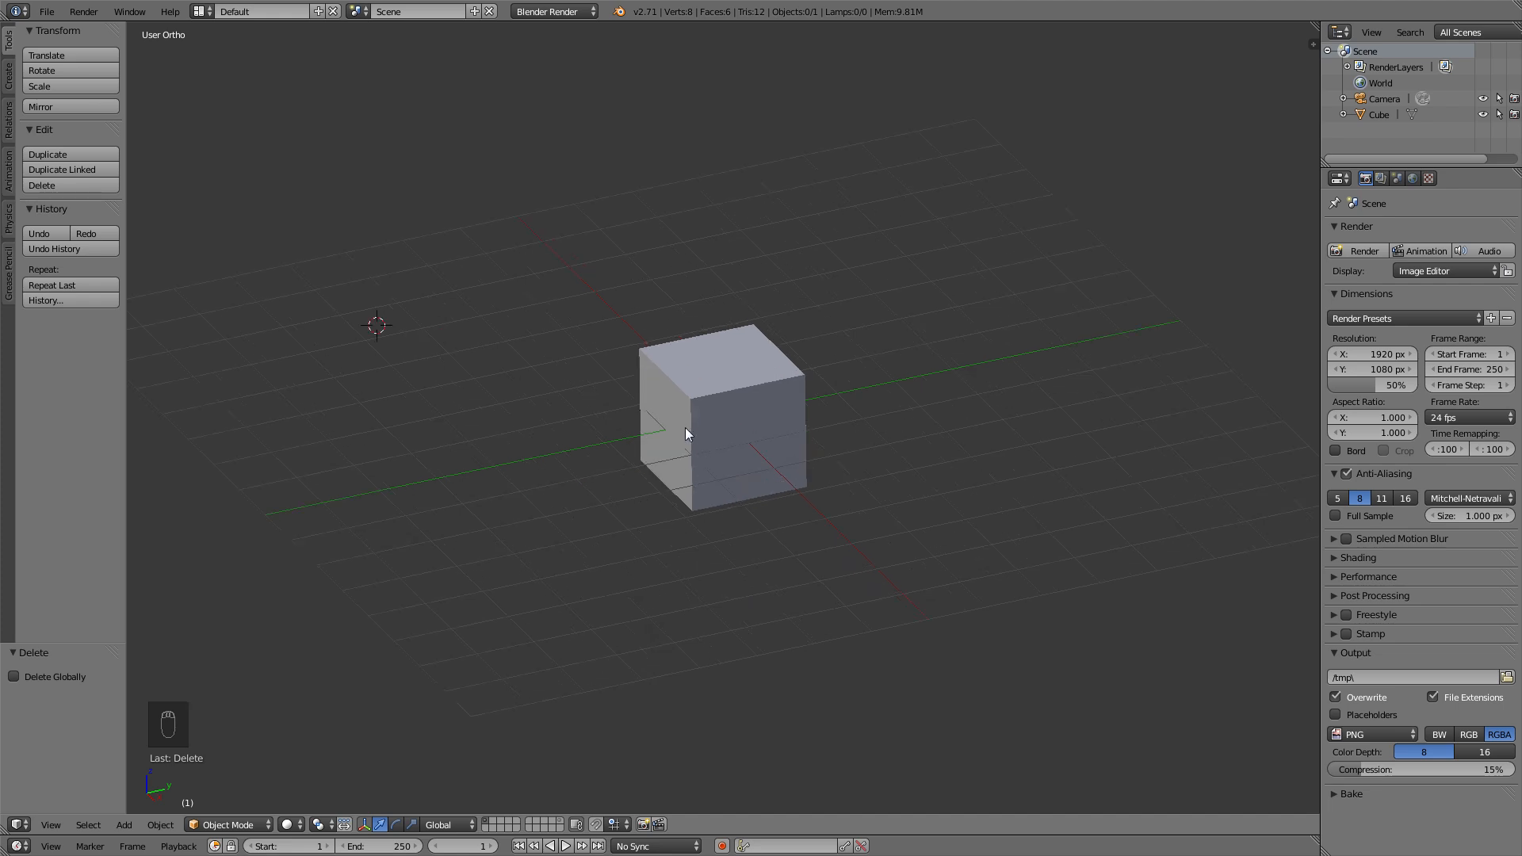
# Set the cube's X, Y and Z dimensions to 2.5 and apply its scale.
pyautogui.press('n')
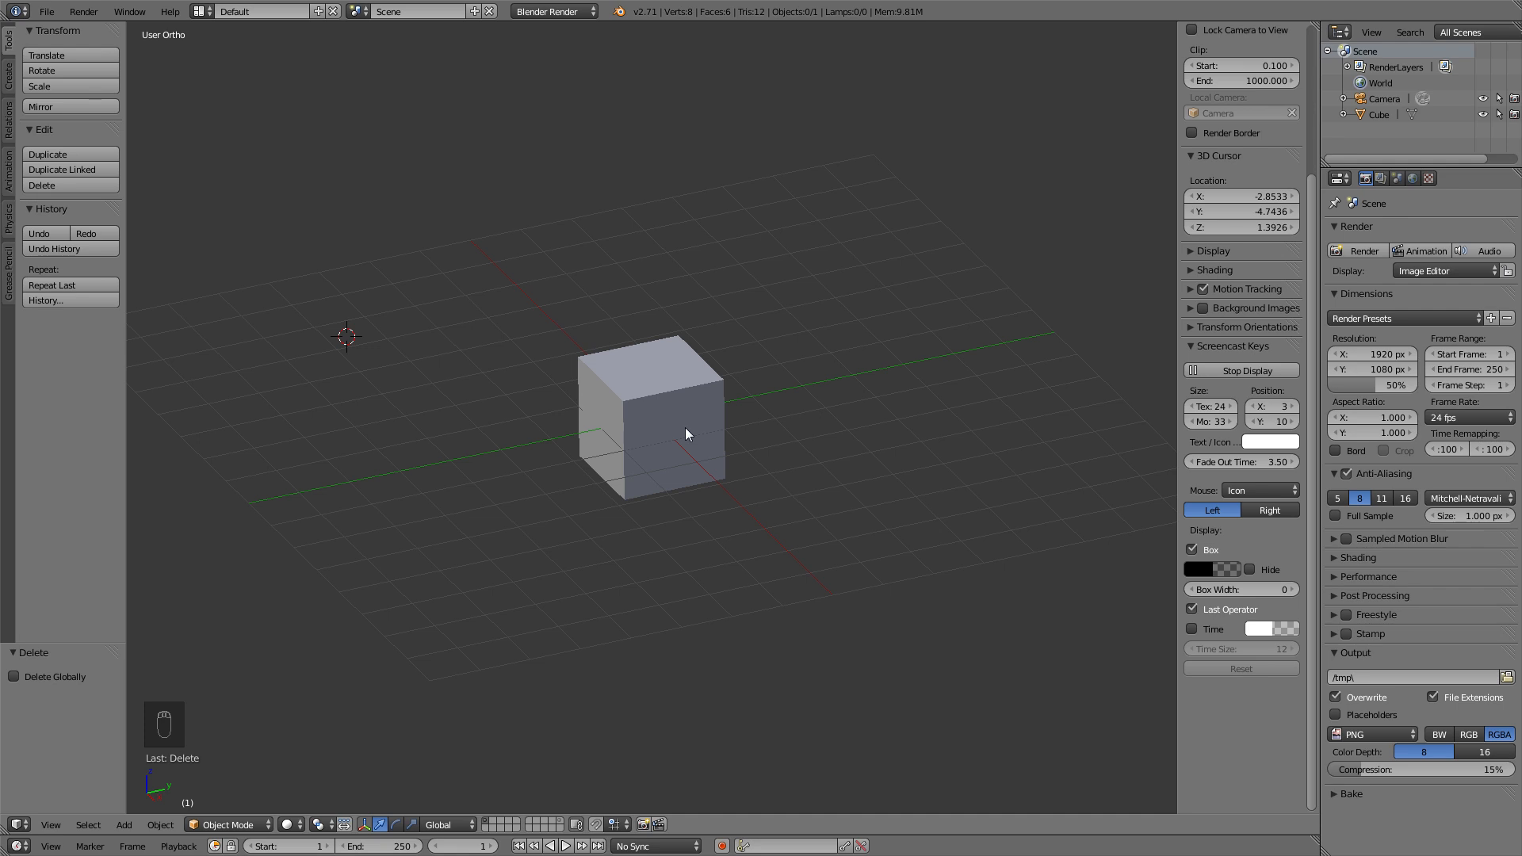
pyautogui.rightClick(685, 427)
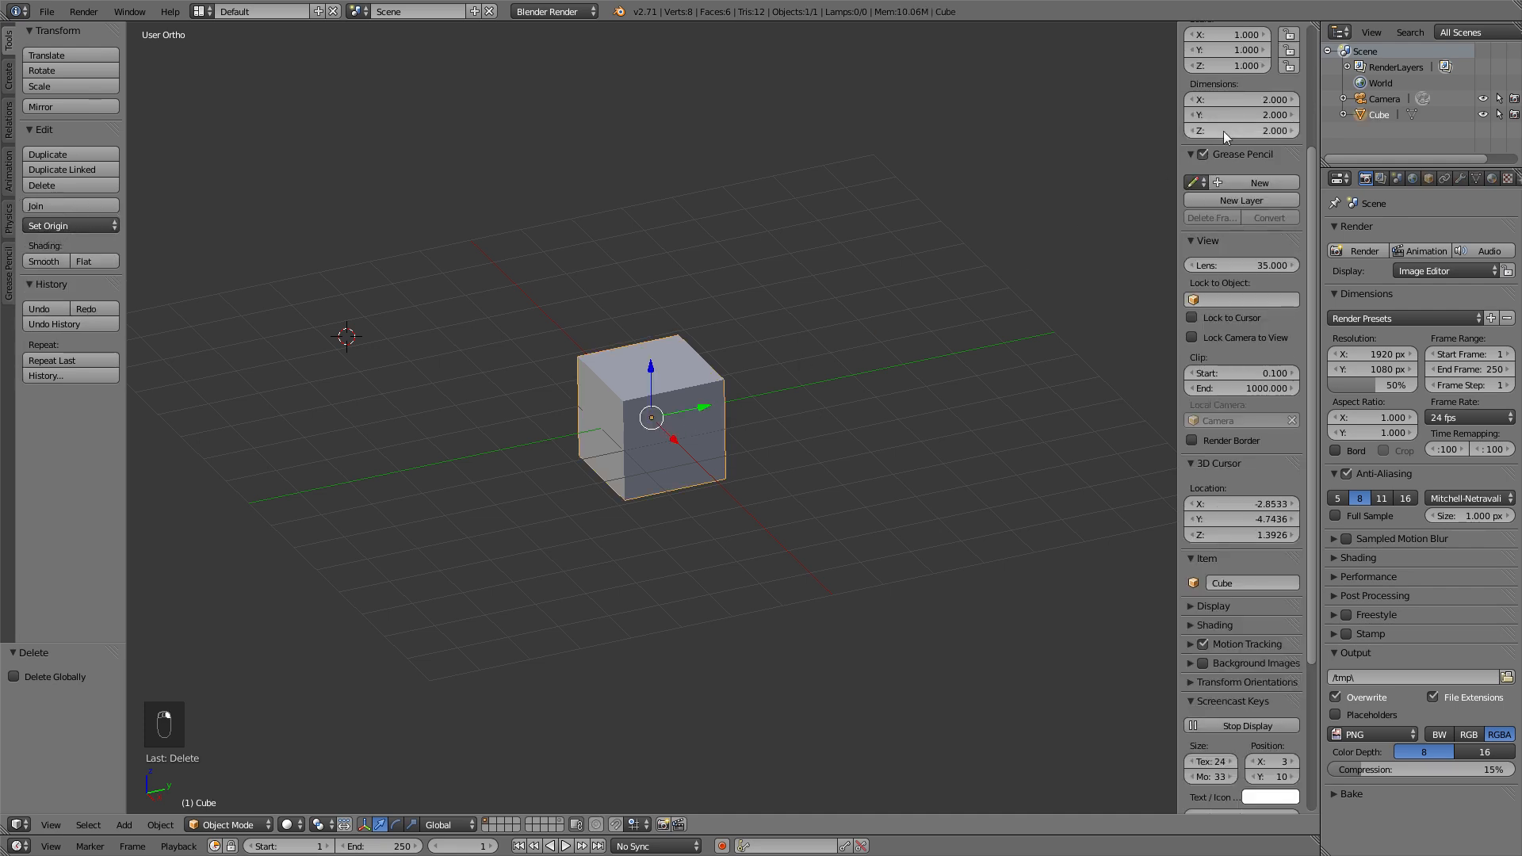
pyautogui.scroll(1, 1251, 156)
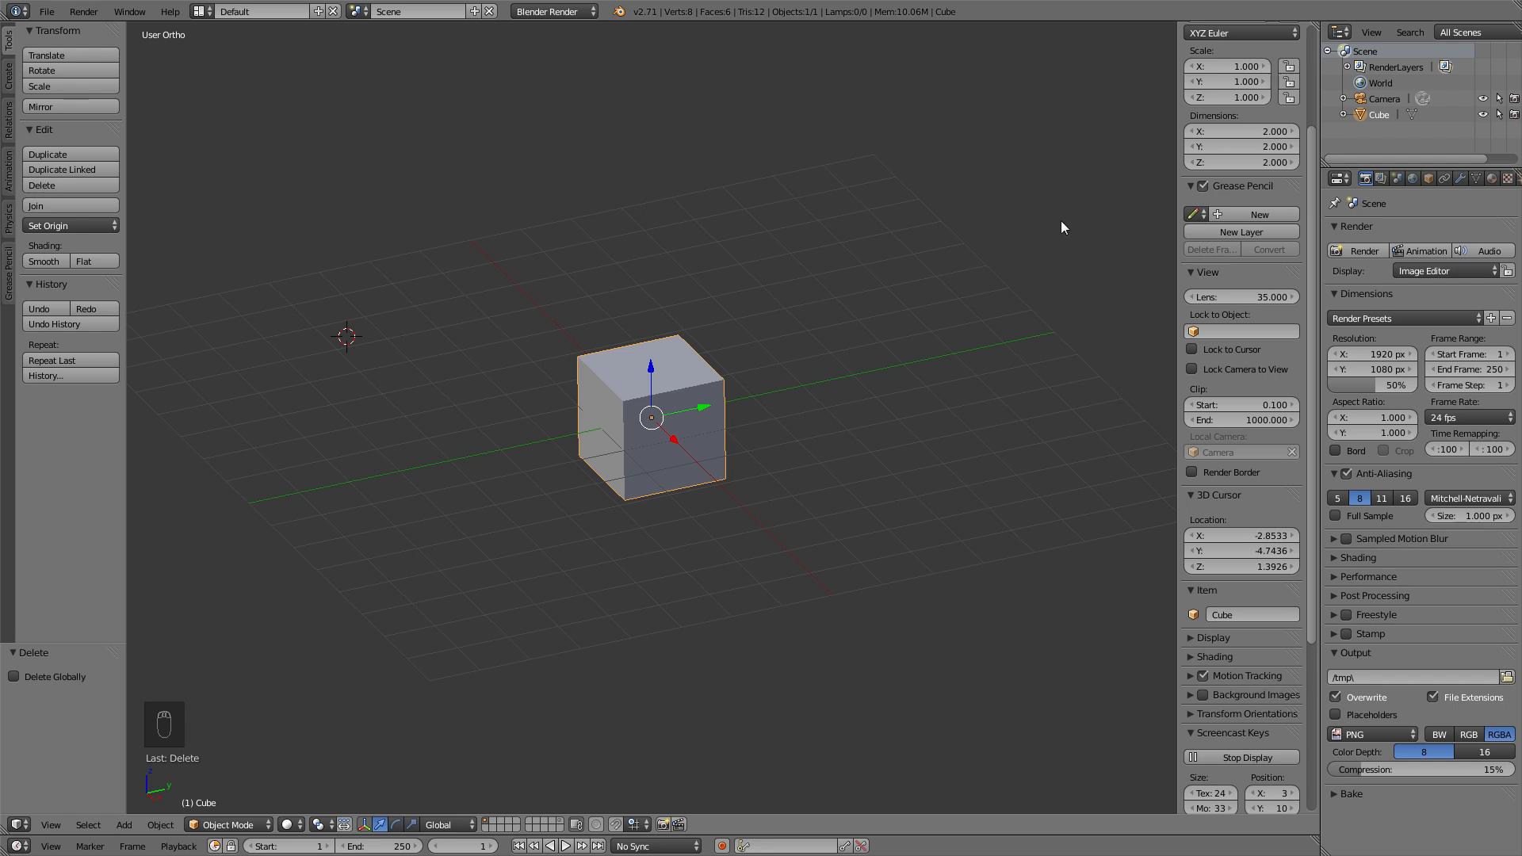
pyautogui.click(1221, 132)
pyautogui.write('2.5')
pyautogui.press('Tab')
pyautogui.write('2.5')
pyautogui.press('Tab')
pyautogui.write('2.5')
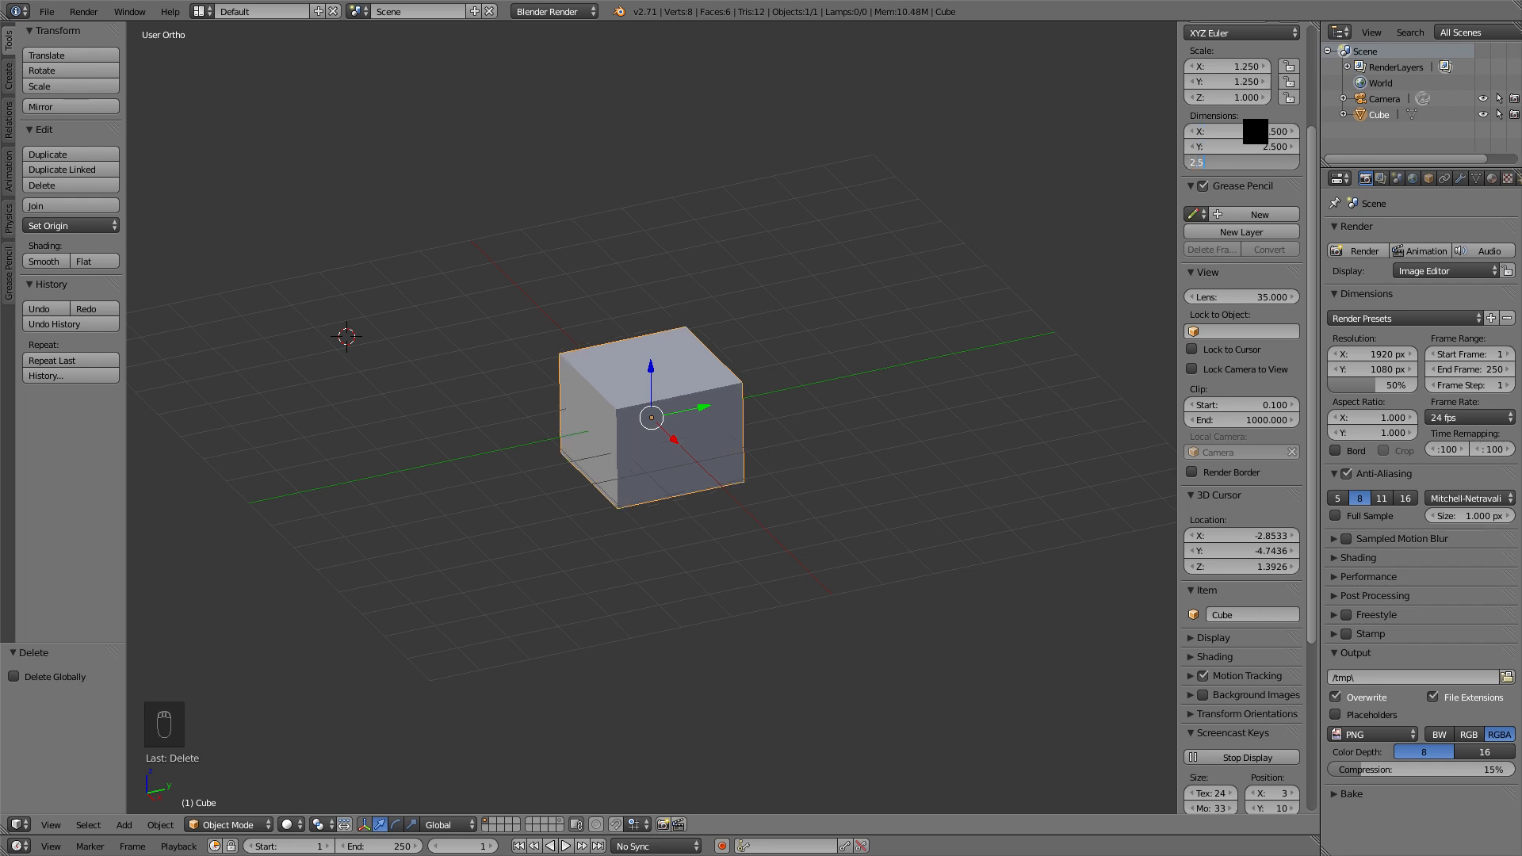
pyautogui.press('Return')
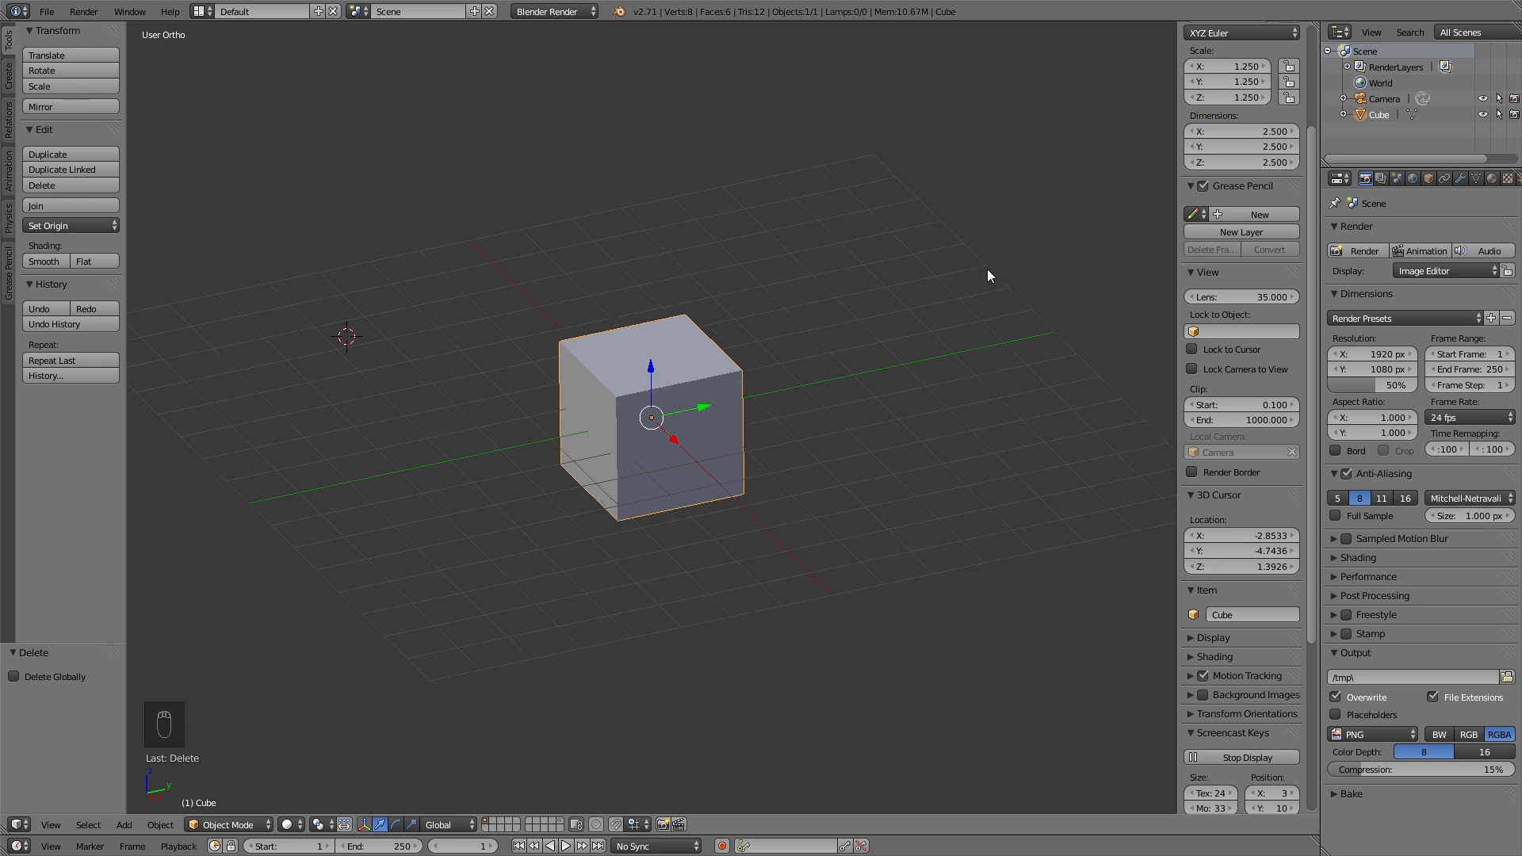
pyautogui.hotkey('ctrl', 'a')
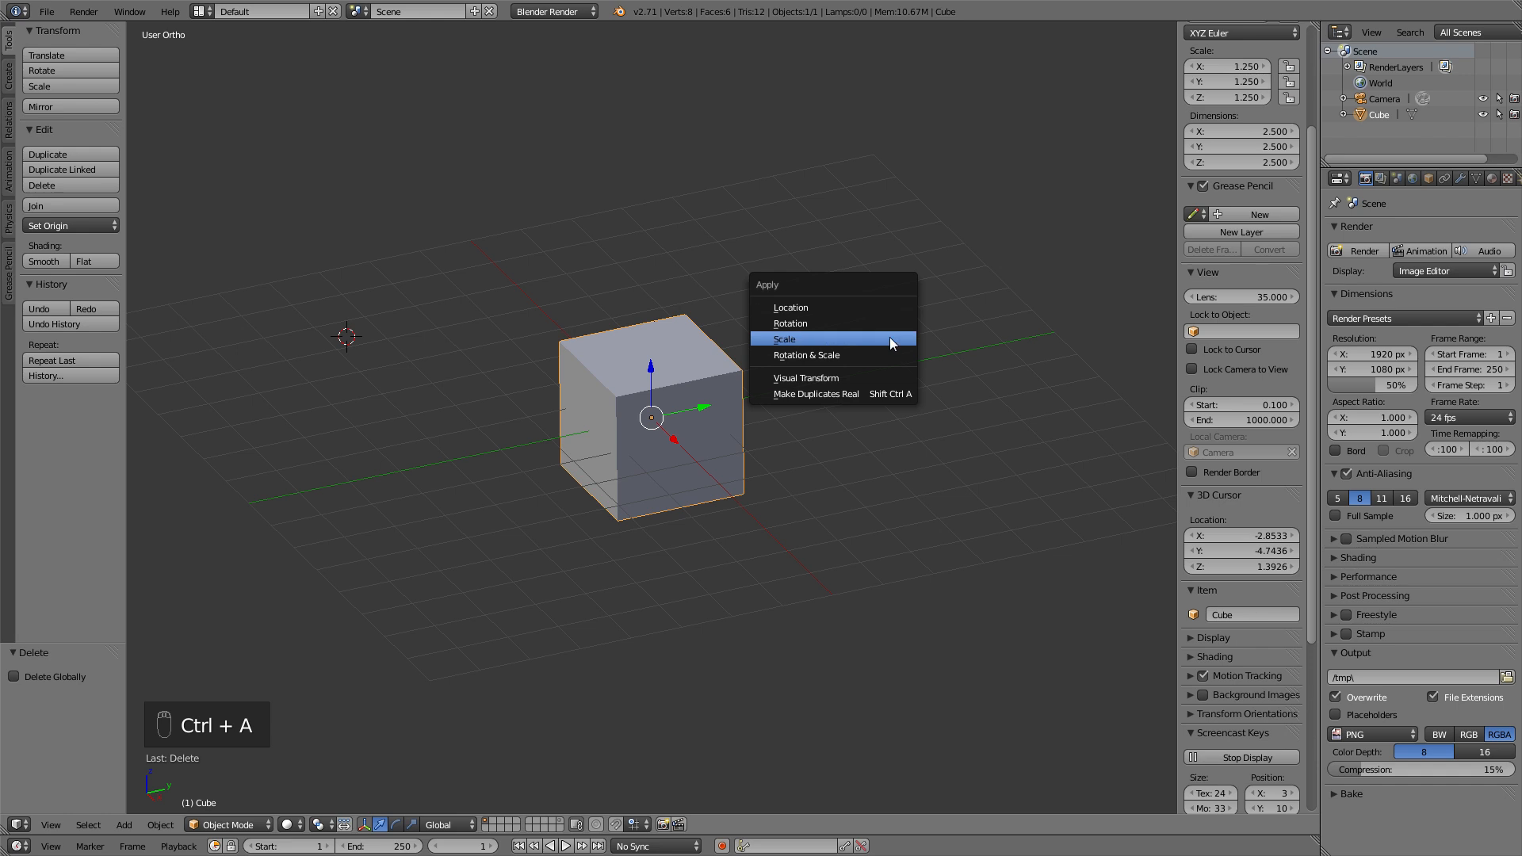
pyautogui.click(890, 340)
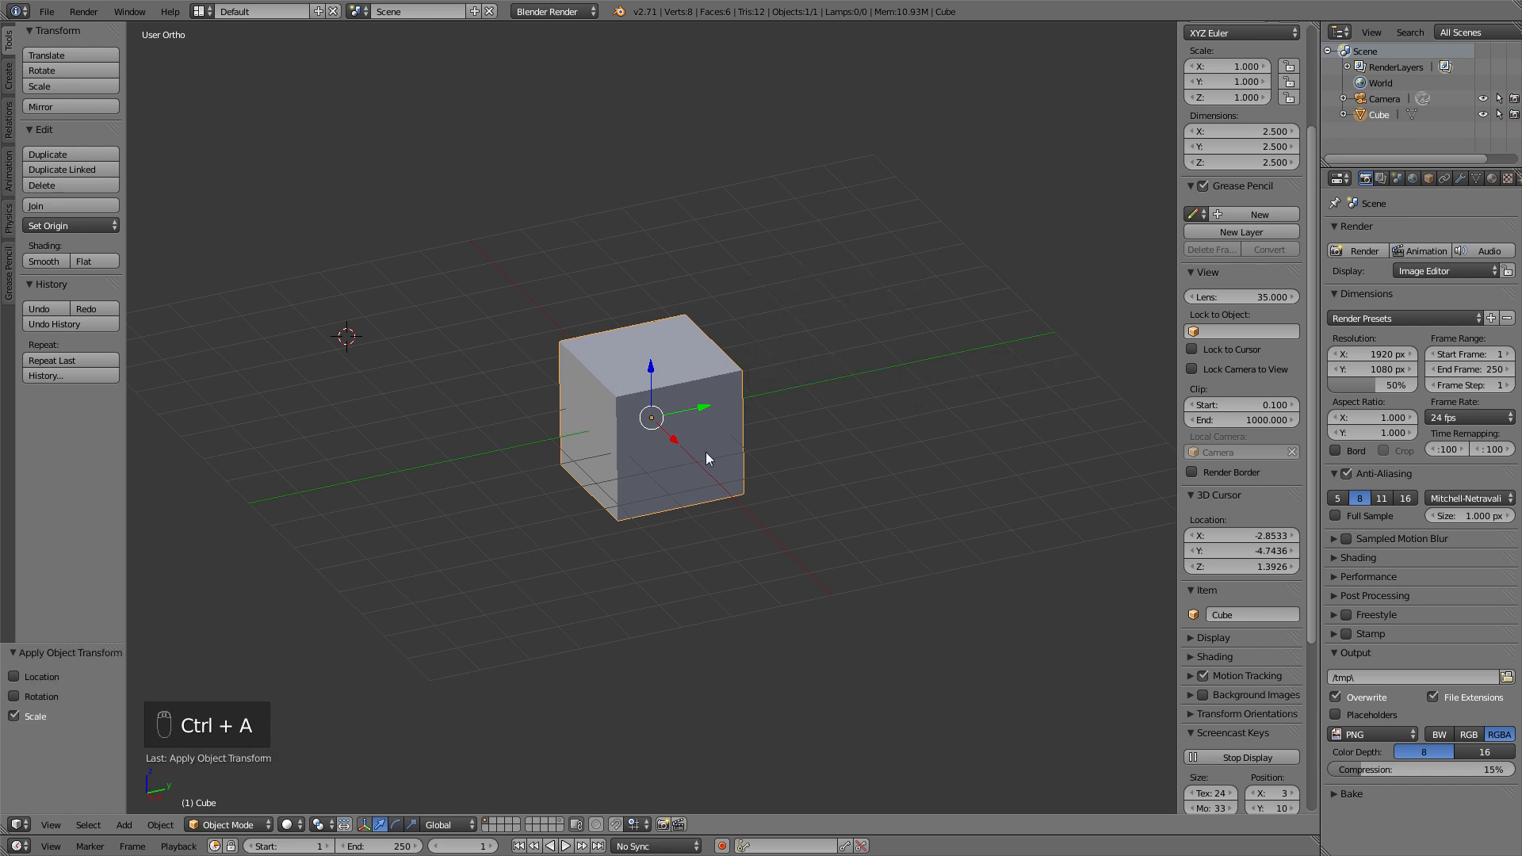
# Switch the 3D view to the front view with wireframe shading.
pyautogui.moveTo(742, 316); pyautogui.dragTo(790, 326, button='middle')
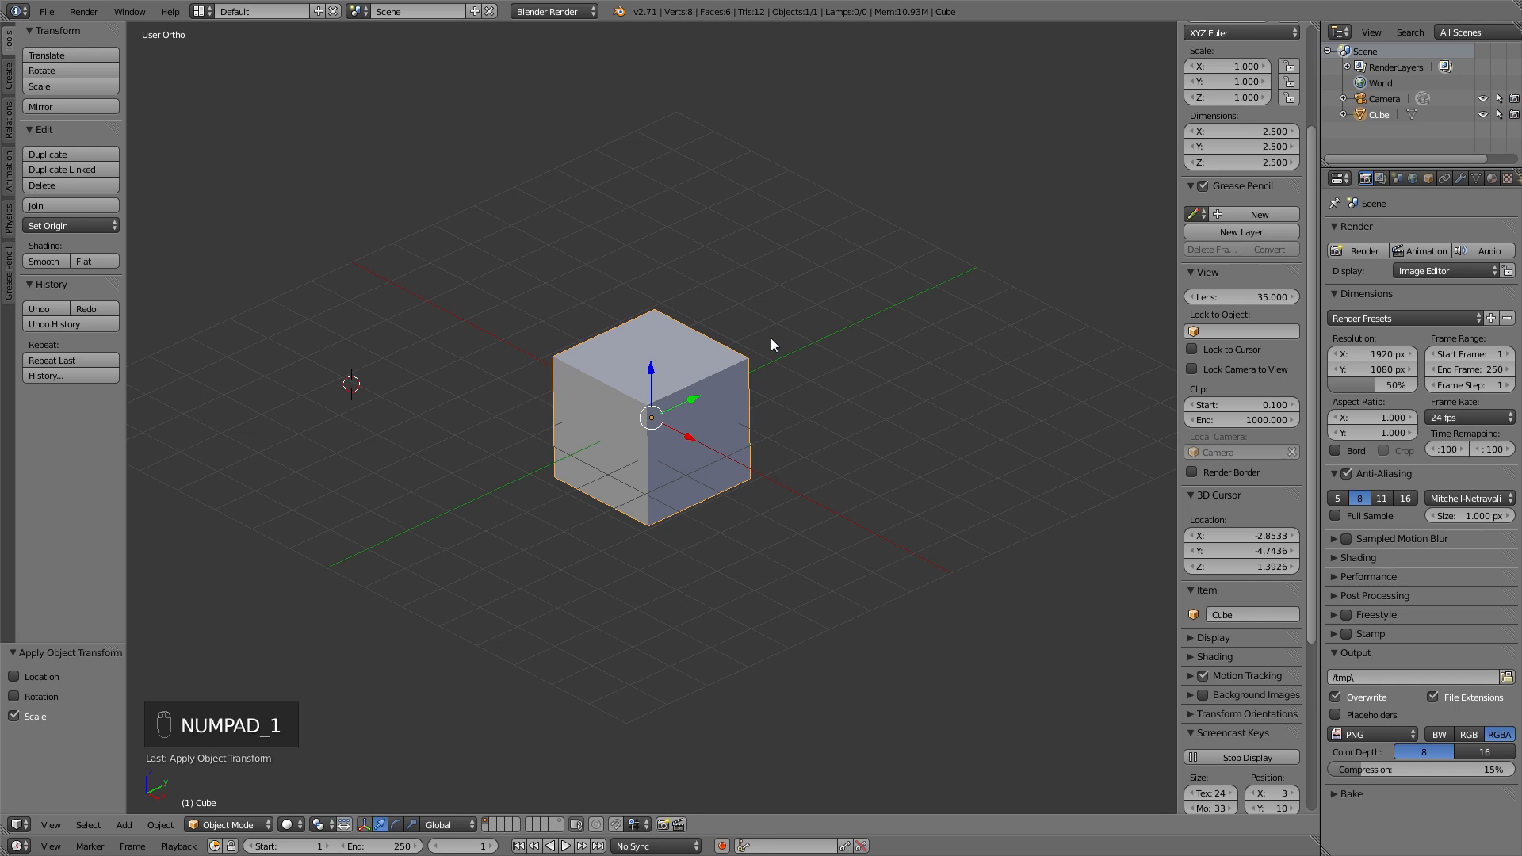
pyautogui.press('KP_1')
pyautogui.press('z')
# Add a monkey mesh and clear its location so it sits at the cube's centre.
pyautogui.hotkey('shift', 'a')
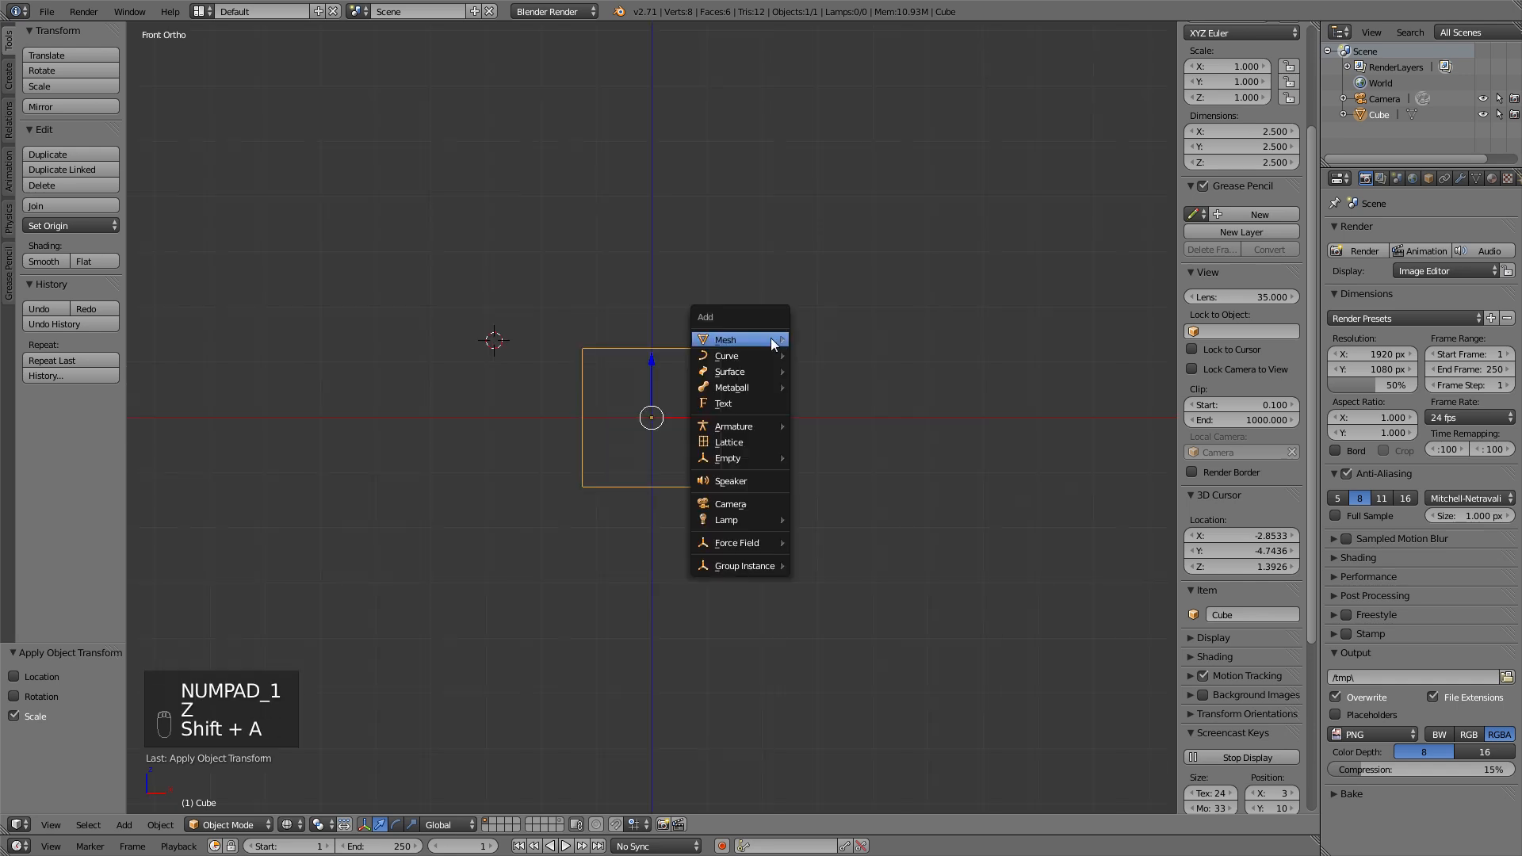
pyautogui.moveTo(771, 340)
pyautogui.click(844, 500)
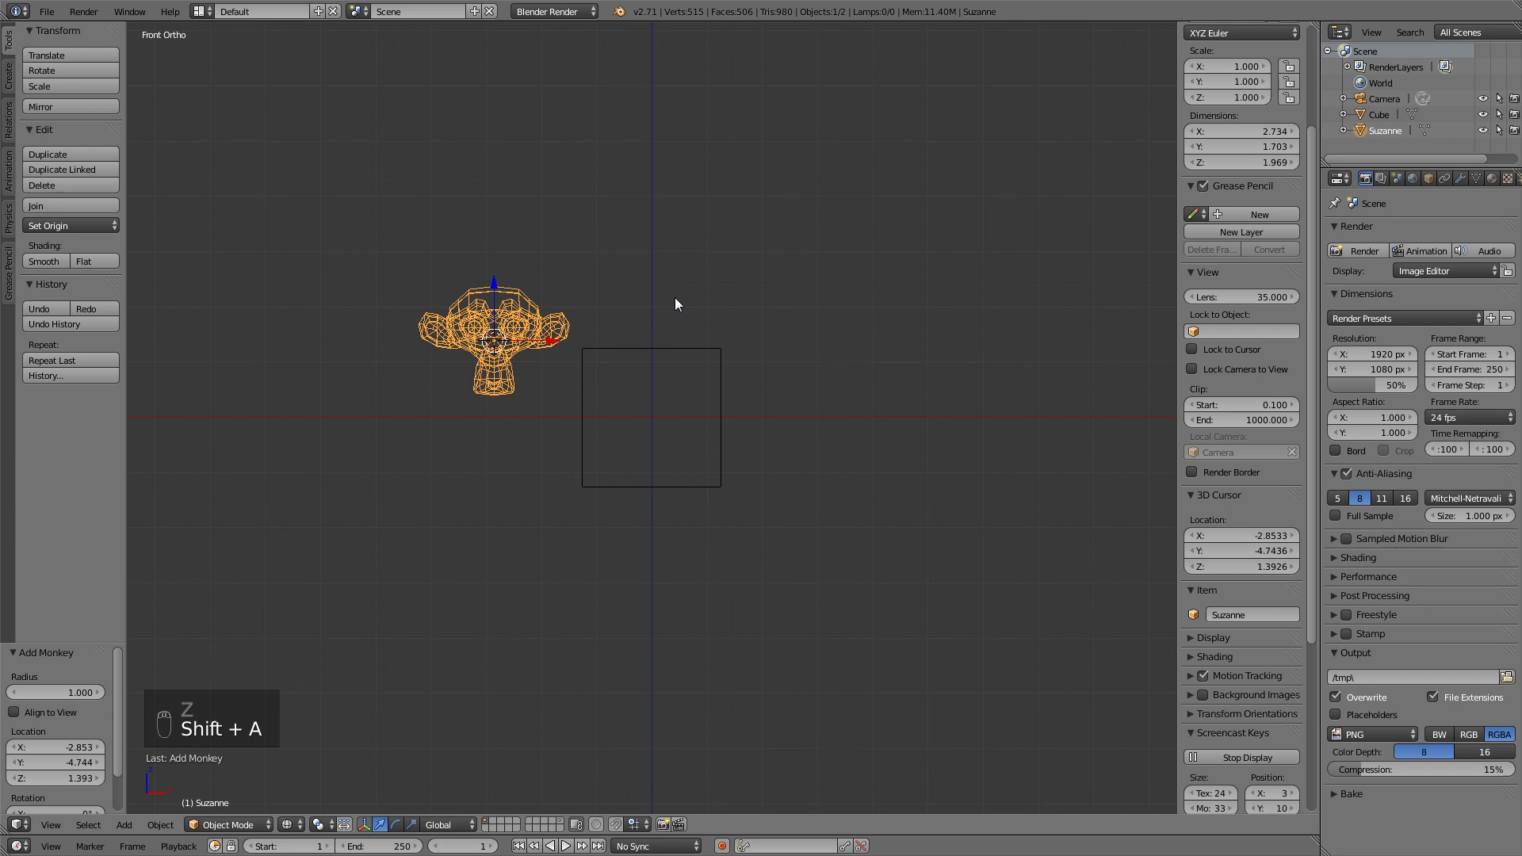
pyautogui.hotkey('alt', 'g')
# Scale the monkey down to about 0.93 so that it spans the width of the cube.
pyautogui.press('s')
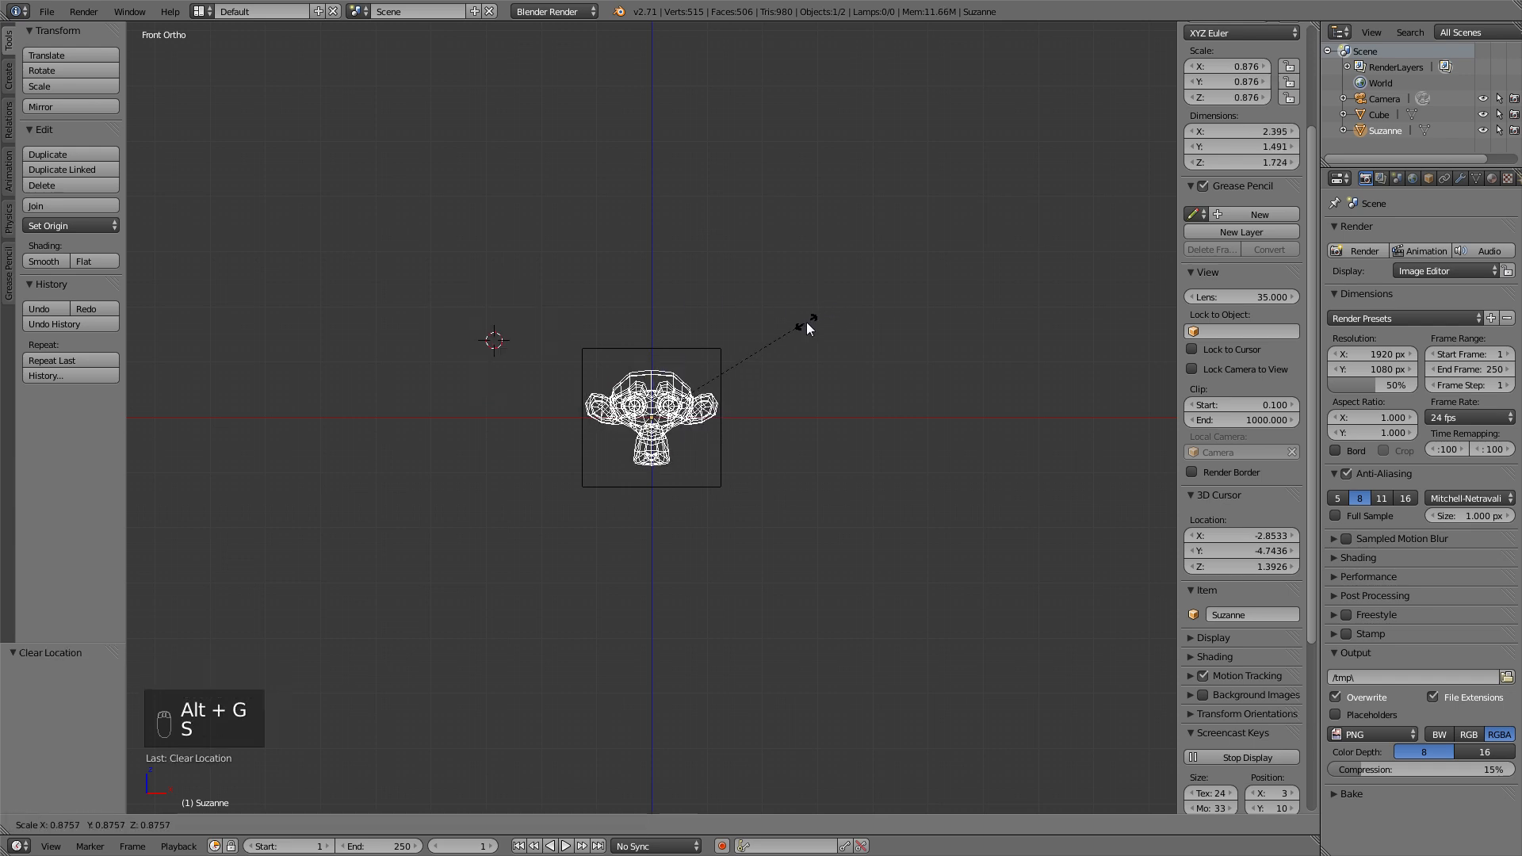
pyautogui.click(802, 321)
pyautogui.rightClick(725, 349)
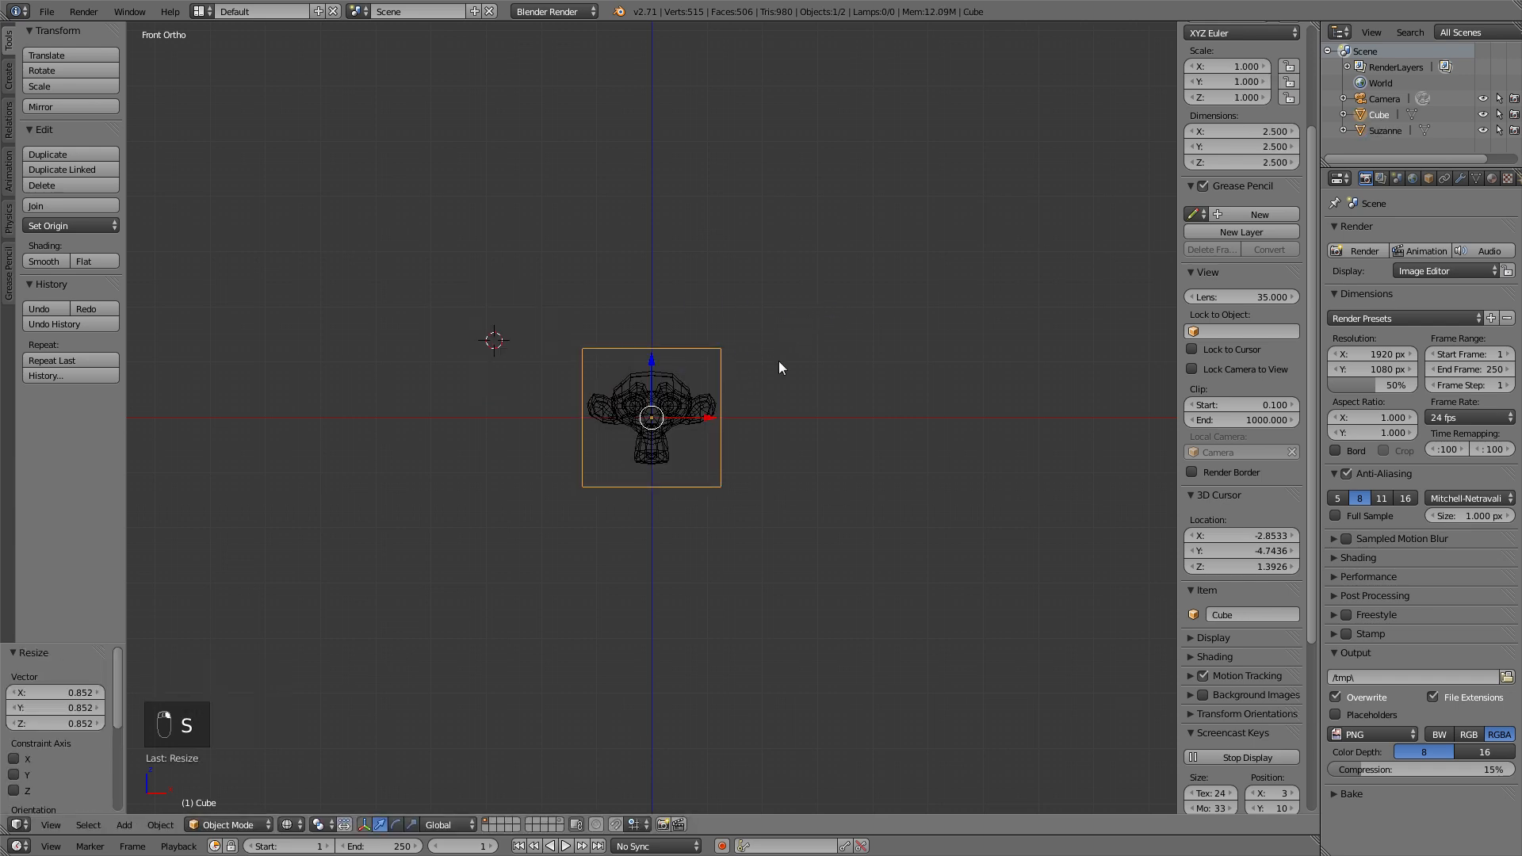
pyautogui.rightClick(647, 410)
pyautogui.press('s')
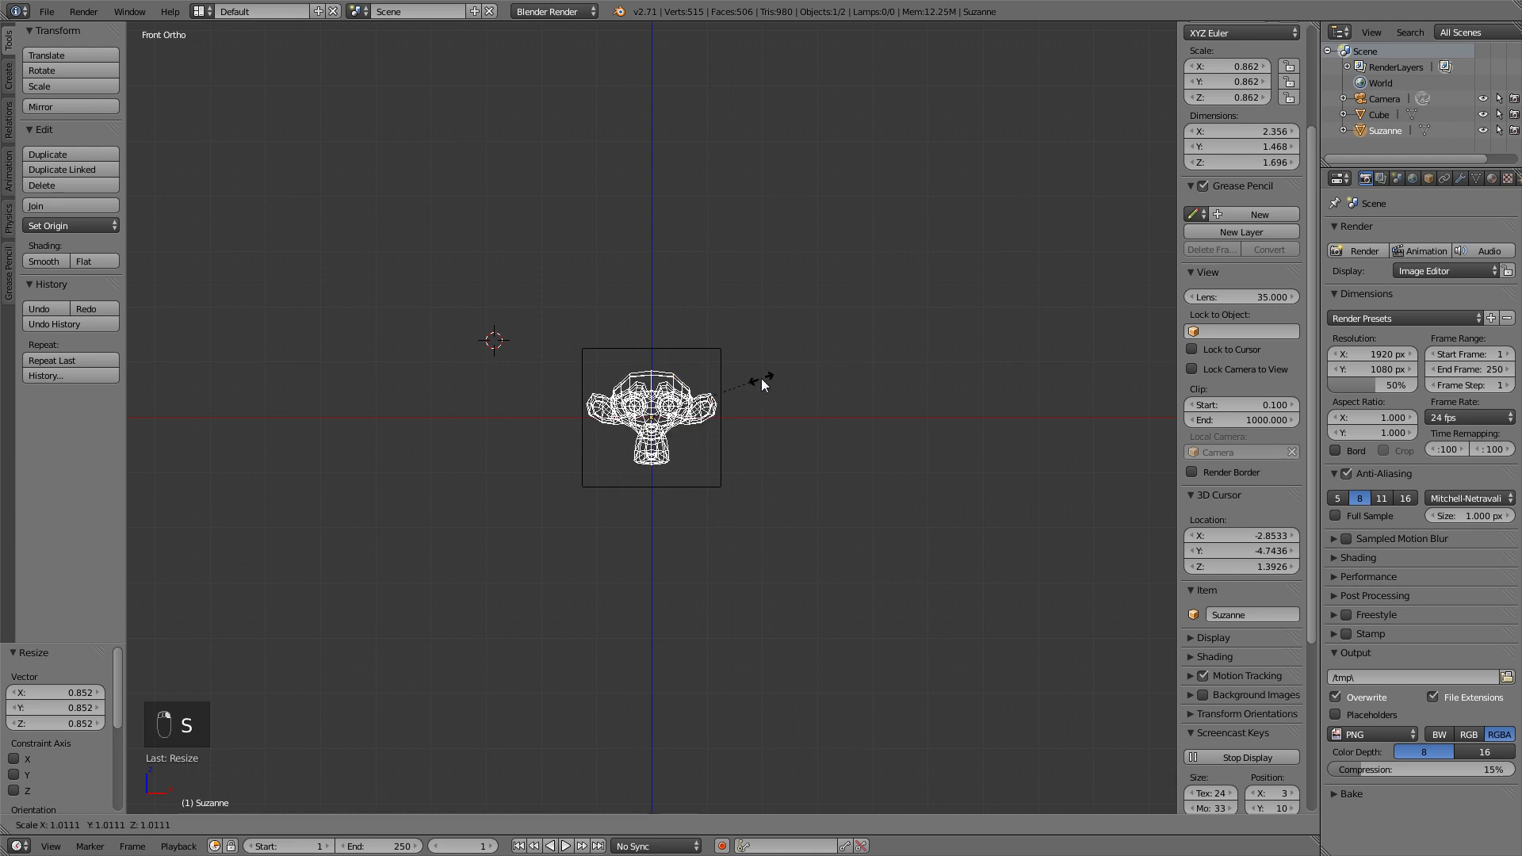
pyautogui.click(767, 382)
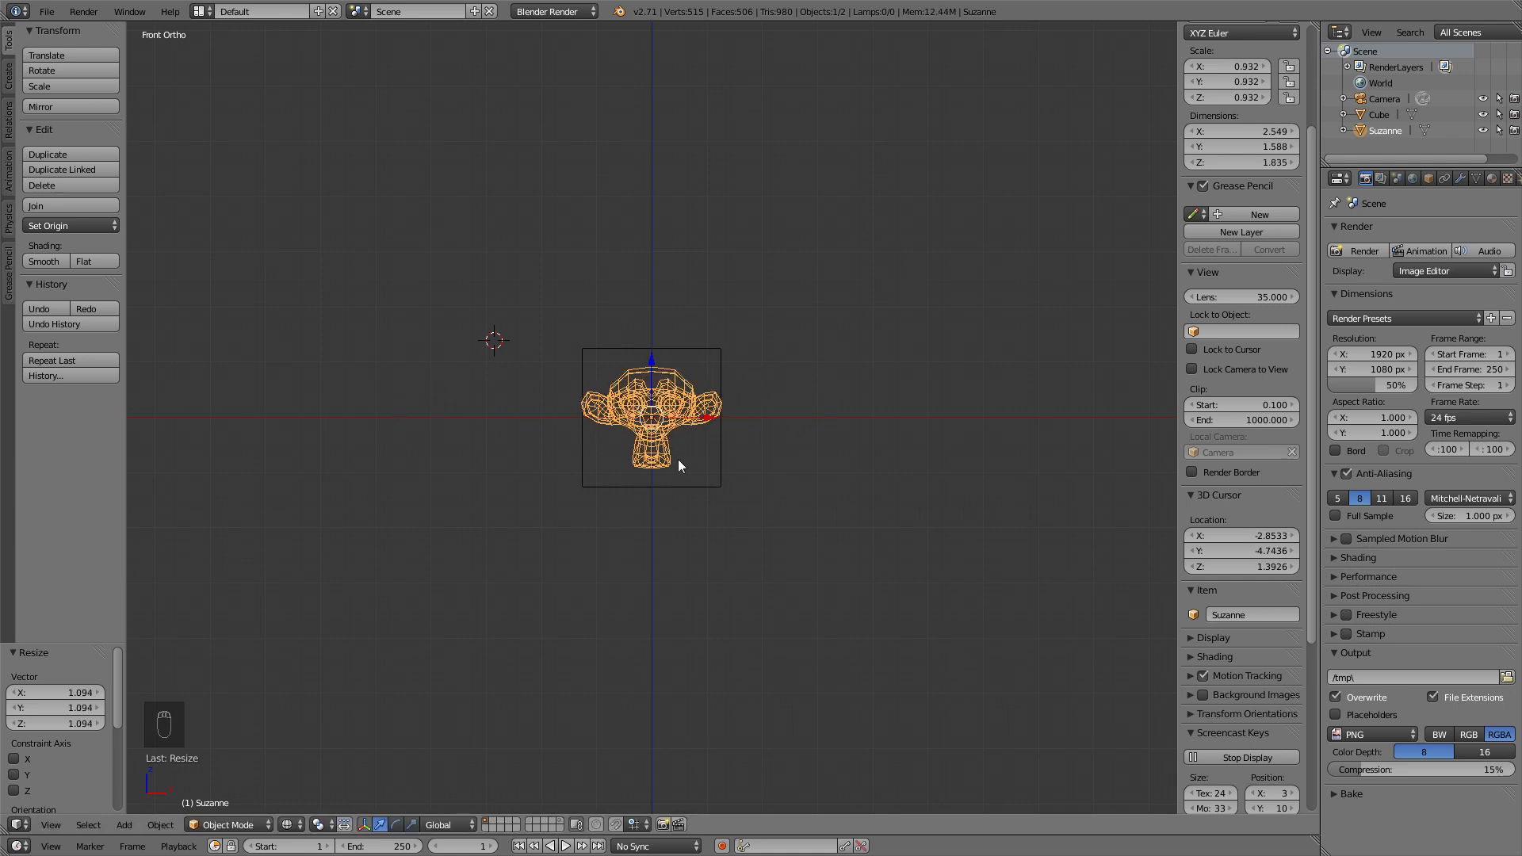
pyautogui.rightClick(716, 431)
pyautogui.hotkey('shift', 'd')
pyautogui.press('g')
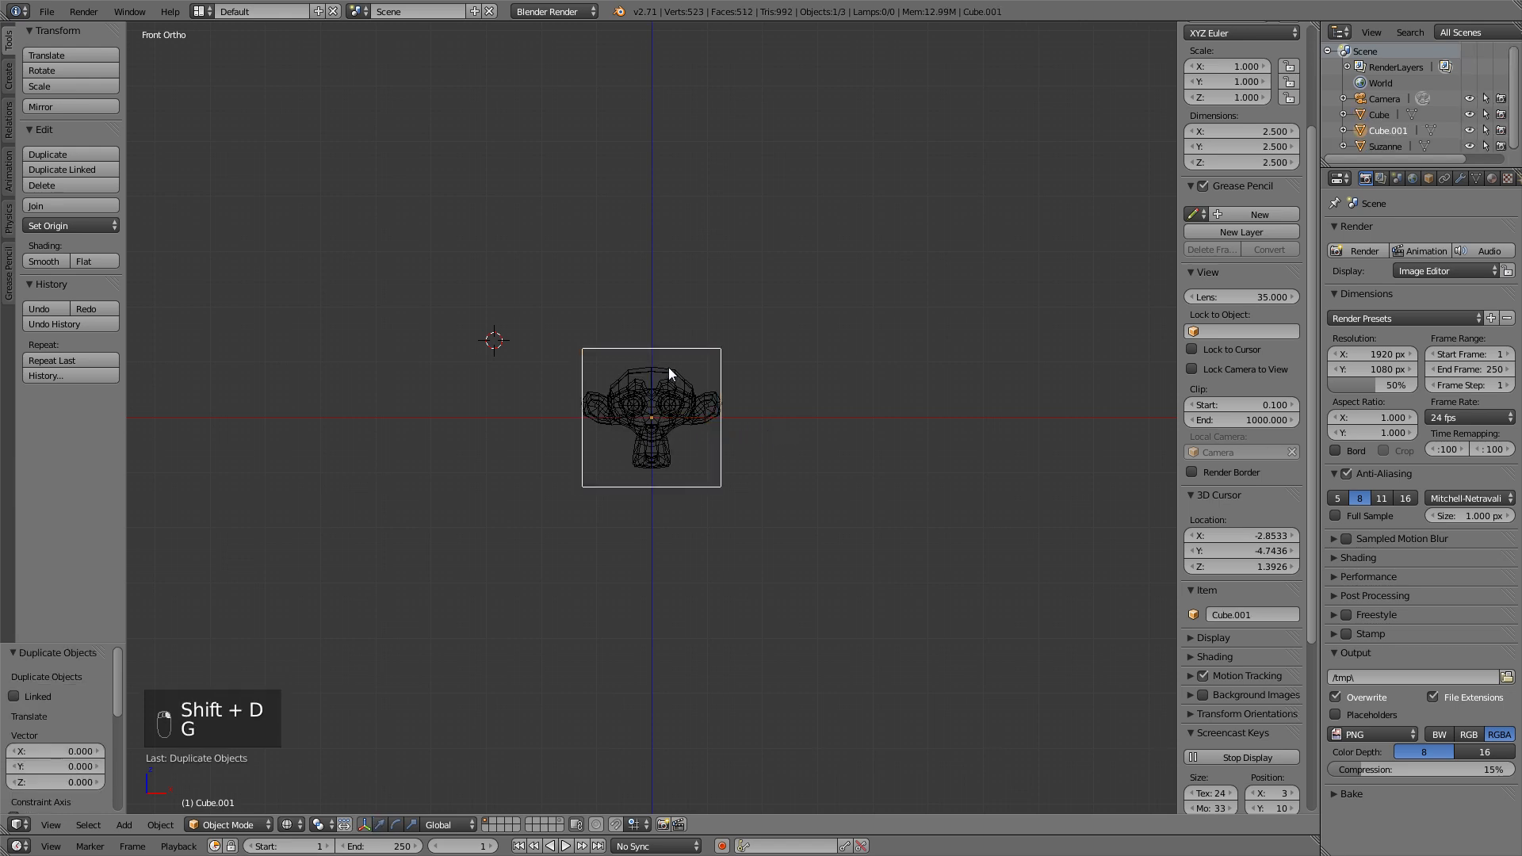
pyautogui.click(806, 355)
pyautogui.press('x')
pyautogui.click(711, 385)
pyautogui.rightClick(718, 379)
pyautogui.press('s')
pyautogui.press('x')
pyautogui.press('2')
pyautogui.rightClick(718, 379)
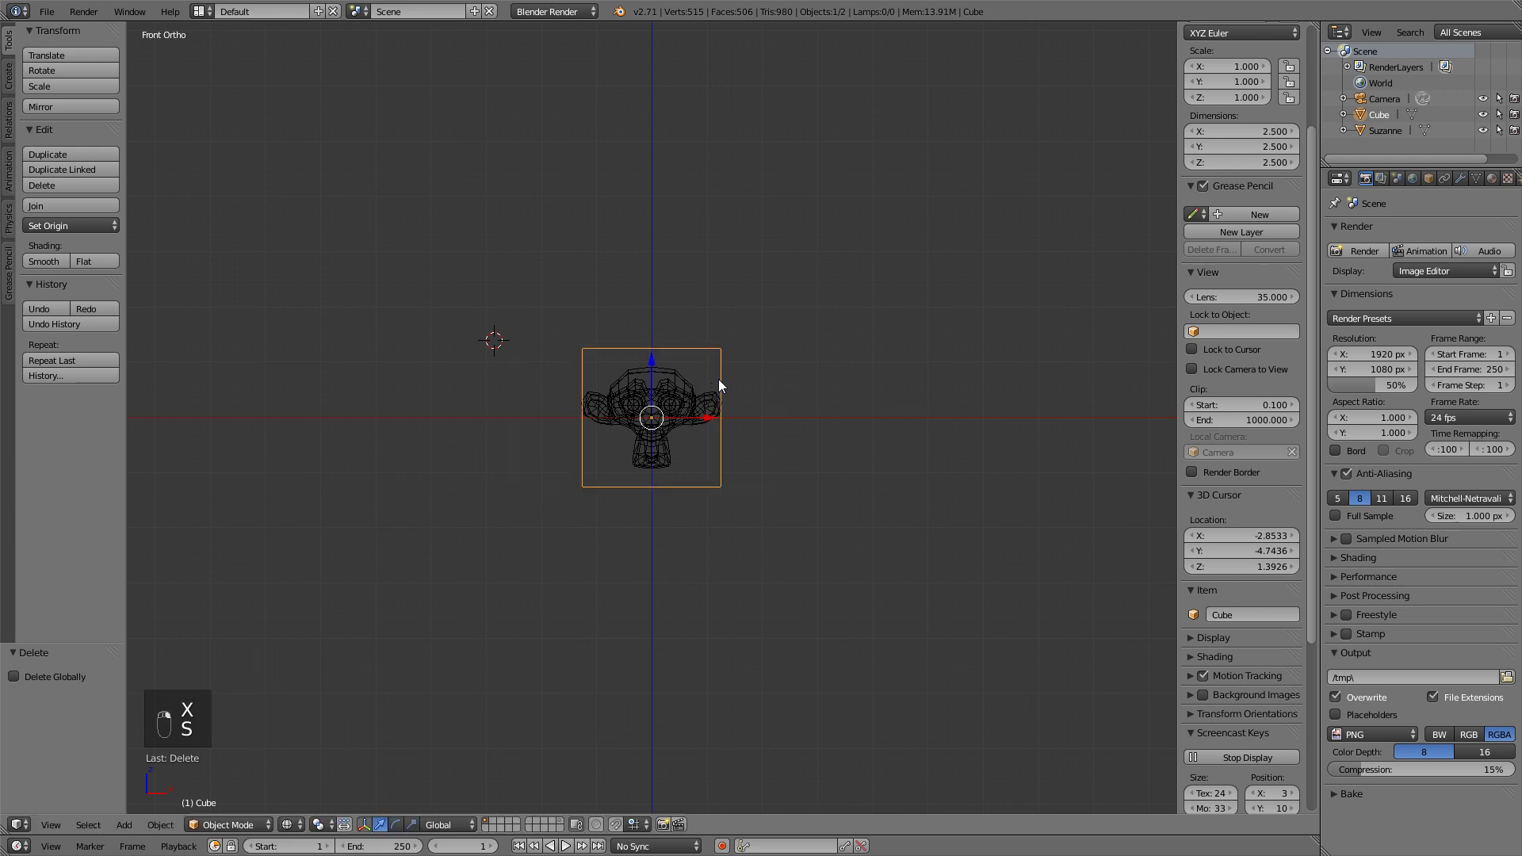
# Scale the cube by 3 along the X axis and view it at an angle.
pyautogui.press('s')
pyautogui.press('x')
pyautogui.press('3')
pyautogui.click(718, 379)
pyautogui.moveTo(834, 324); pyautogui.dragTo(743, 389, button='middle')
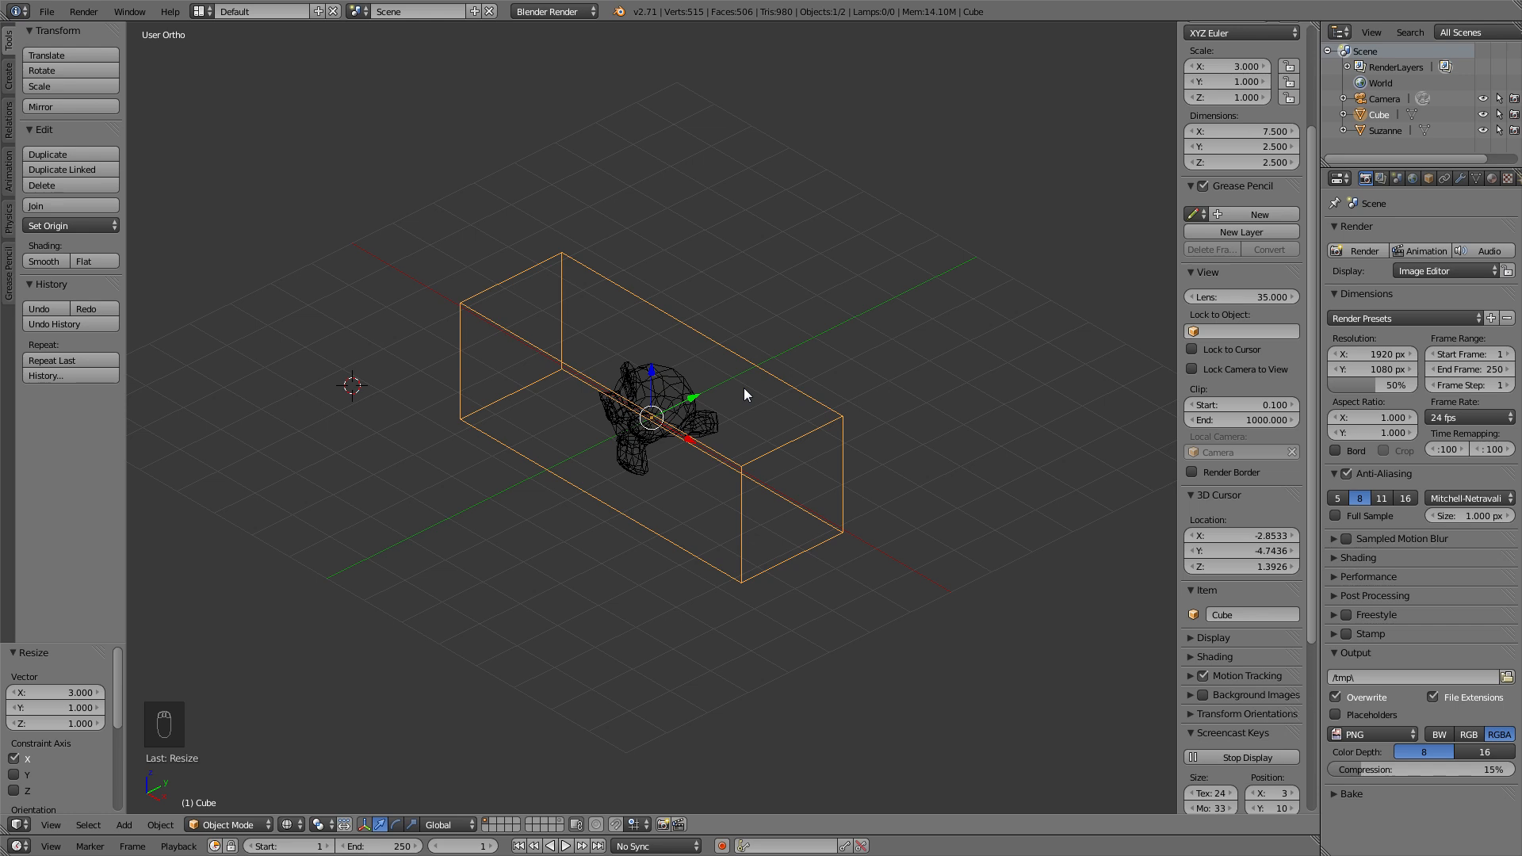
# Undo the cube's stretch along X and delete the monkey mesh.
pyautogui.hotkey('ctrl', 'z')
pyautogui.hotkey('ctrl', 'z')
pyautogui.press('x')
pyautogui.click(698, 409)
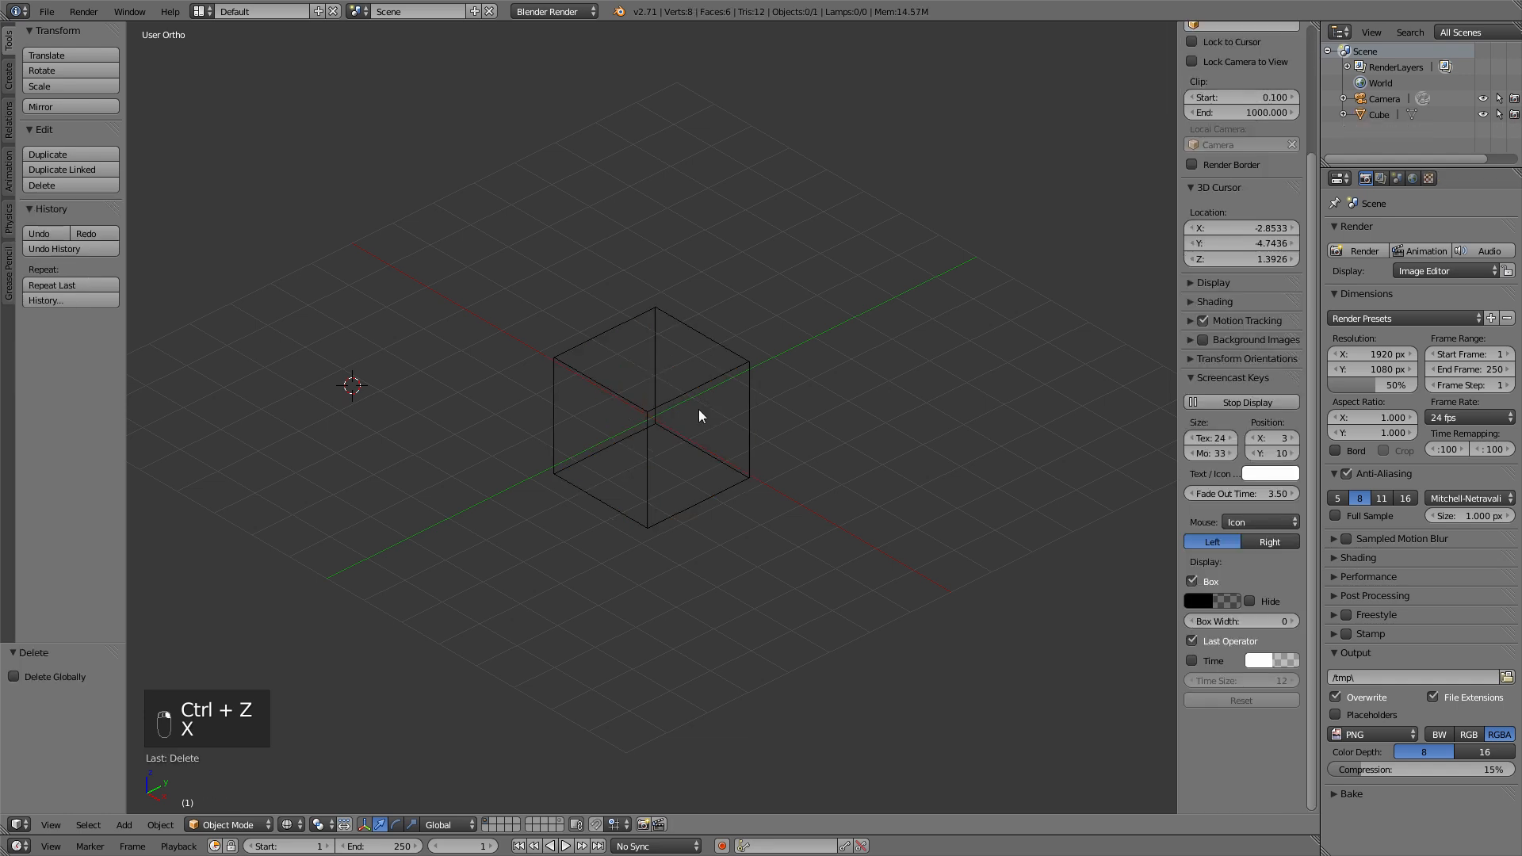
# Move the cube 2.5 units up along the Z axis in front view and clear its location again.
pyautogui.moveTo(688, 404); pyautogui.dragTo(748, 368, button='middle')
pyautogui.rightClick(693, 371)
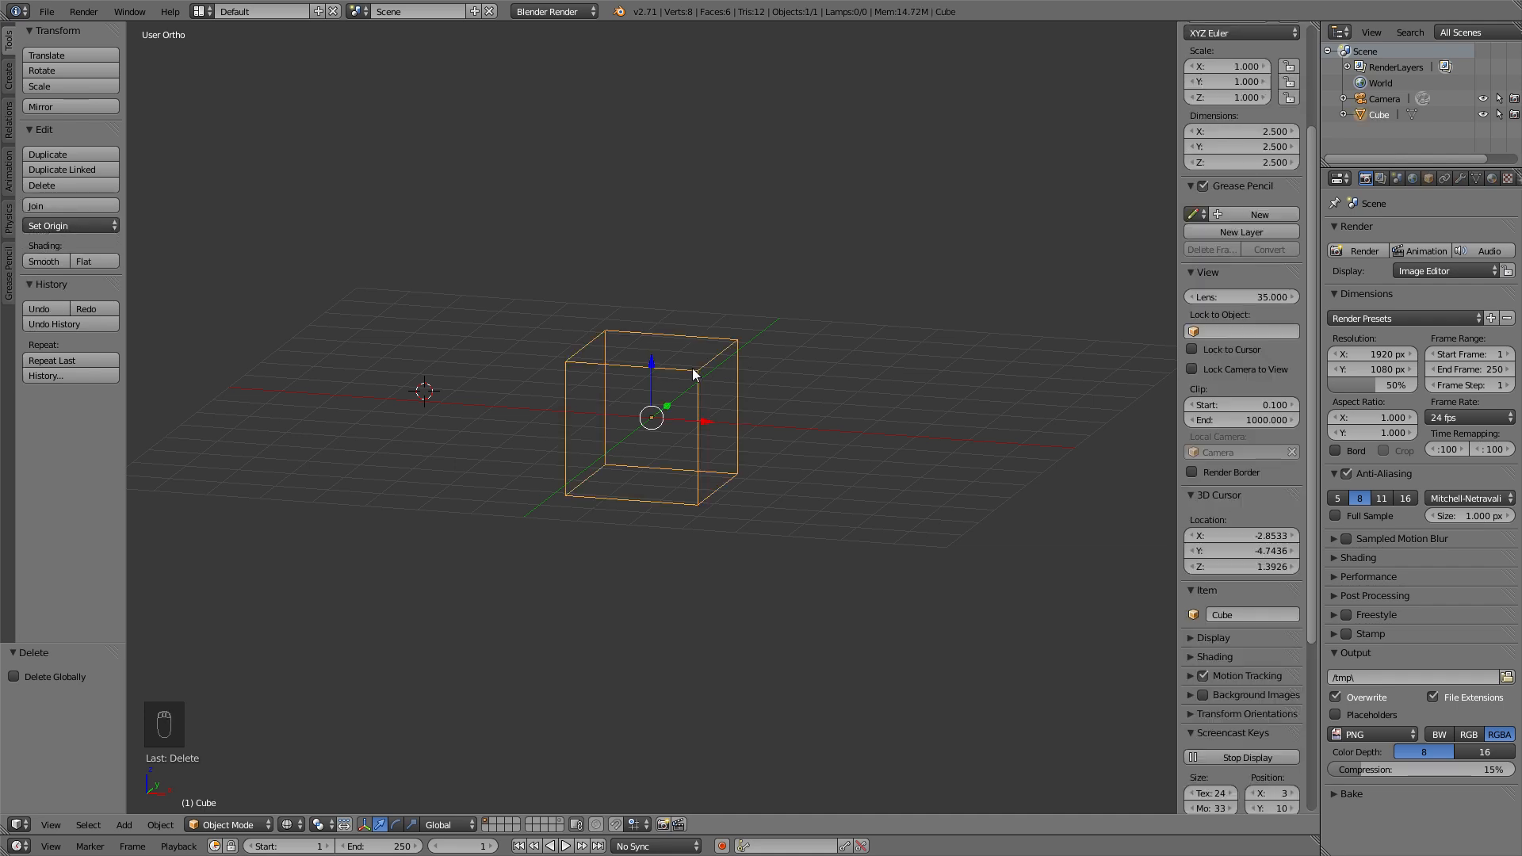
pyautogui.press('KP_1')
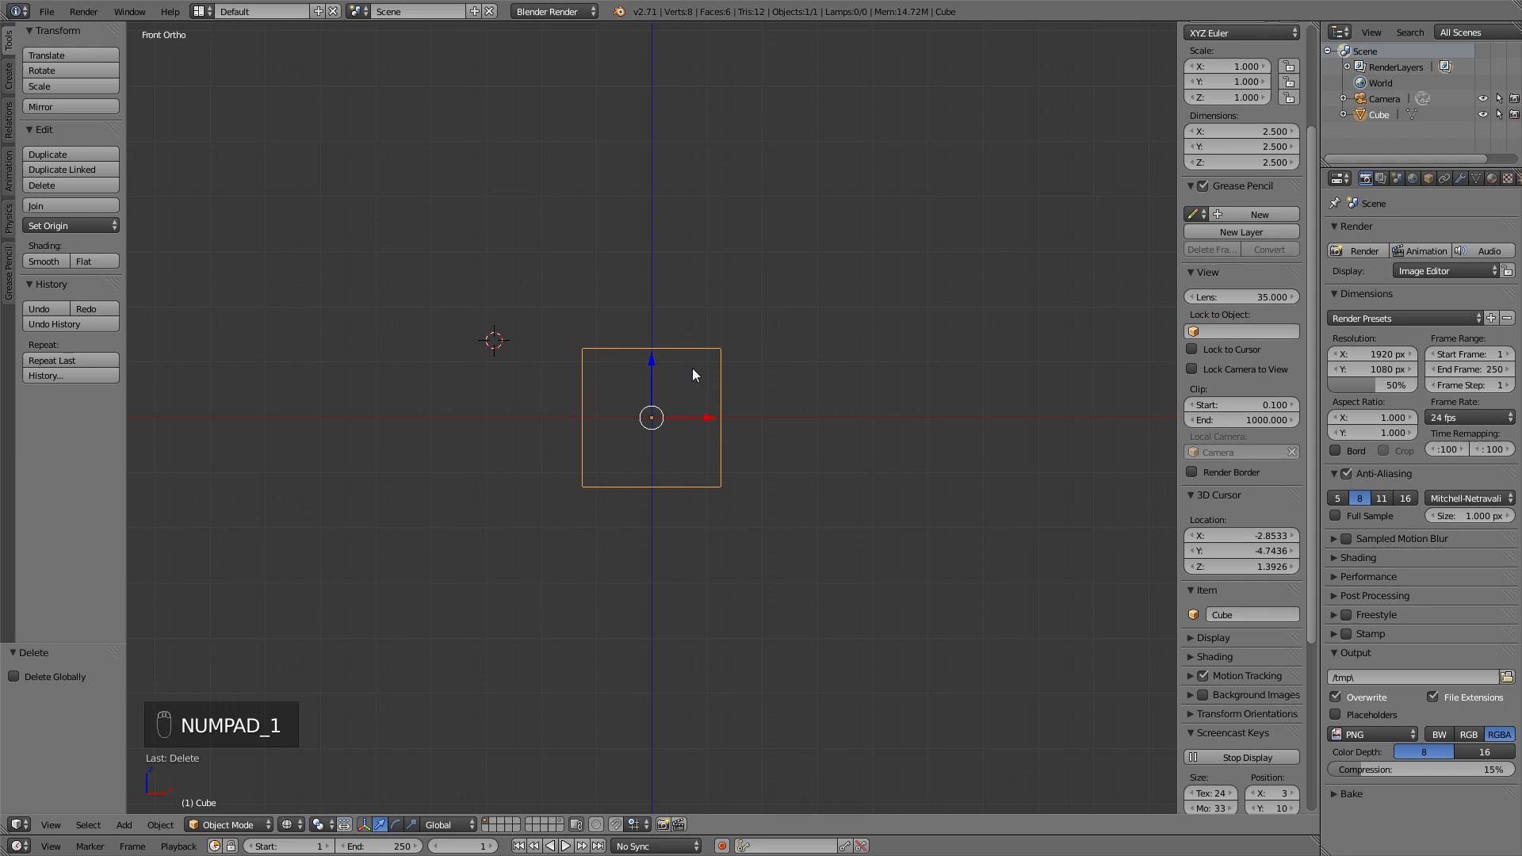
pyautogui.write('gz.25')
pyautogui.rightClick(645, 428)
pyautogui.write('gz2.5')
pyautogui.press('Return')
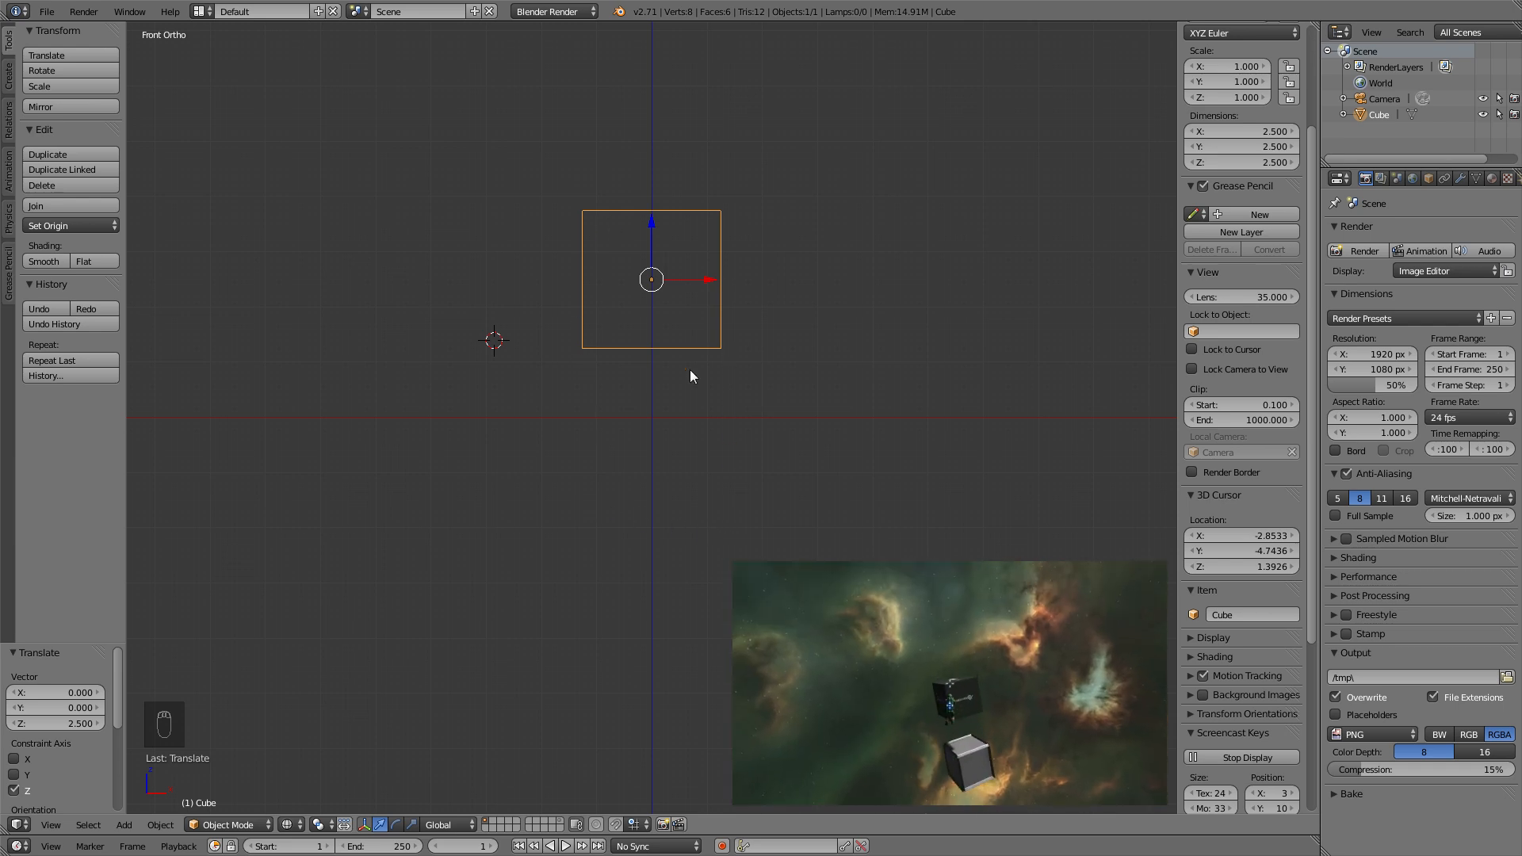
pyautogui.hotkey('alt', 'g')
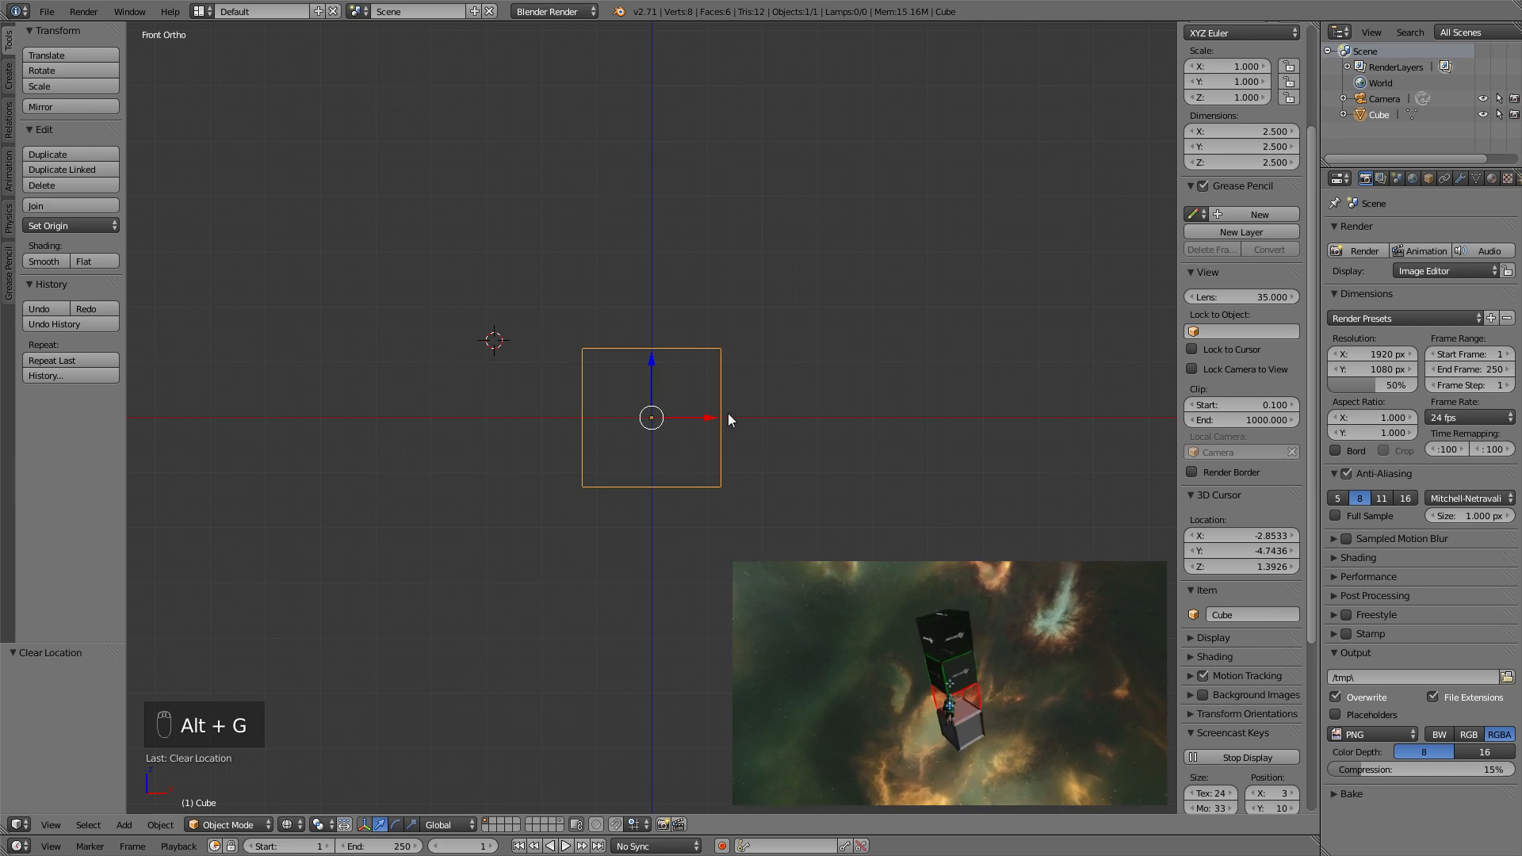
# Rename the cube's material as mat and open its texture settings.
pyautogui.moveTo(806, 315); pyautogui.dragTo(788, 343, button='middle')
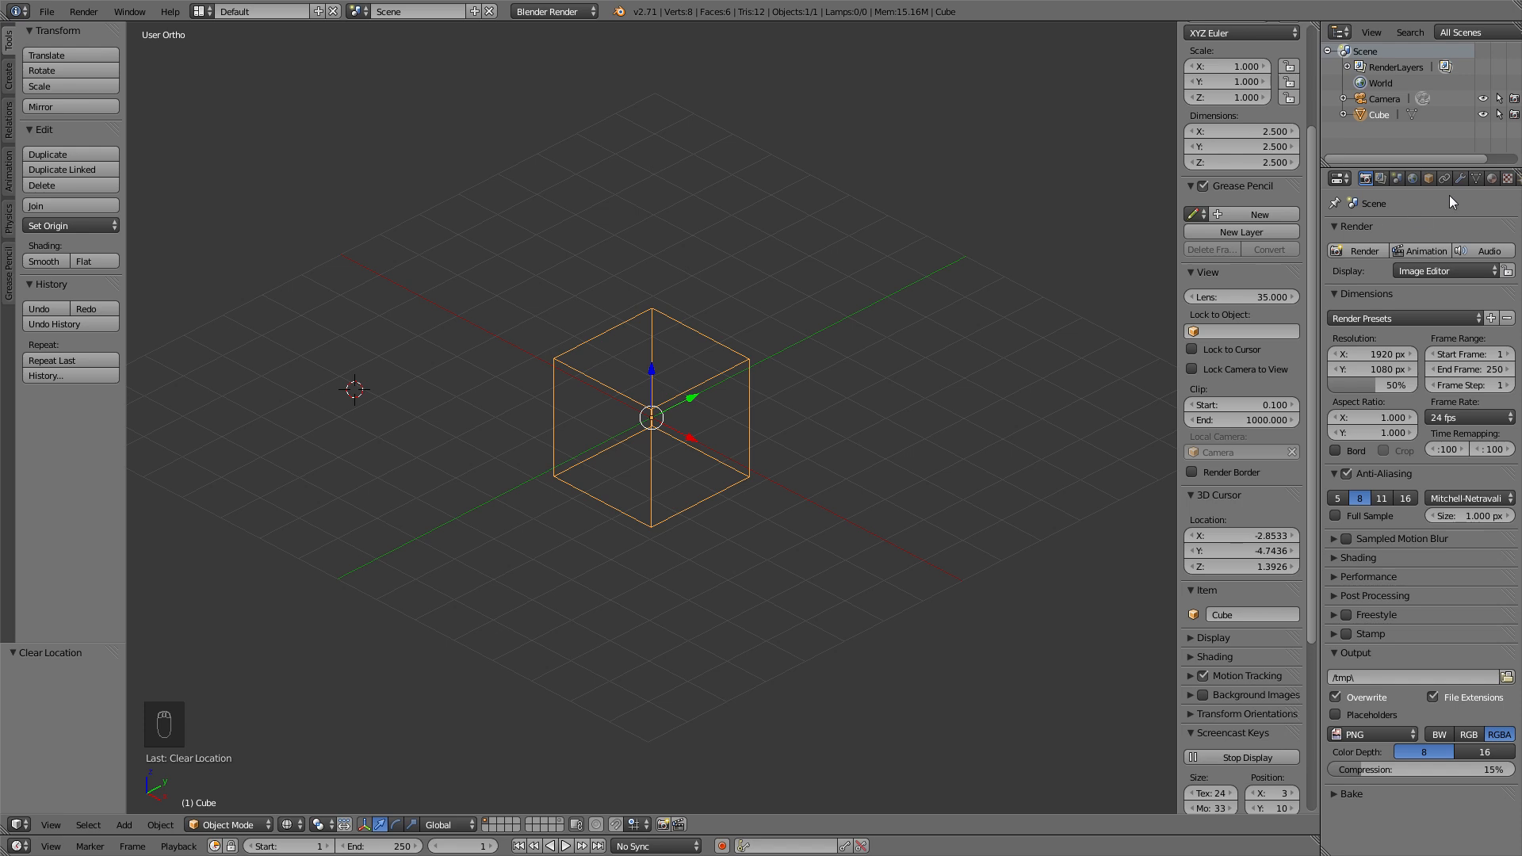
pyautogui.click(1492, 179)
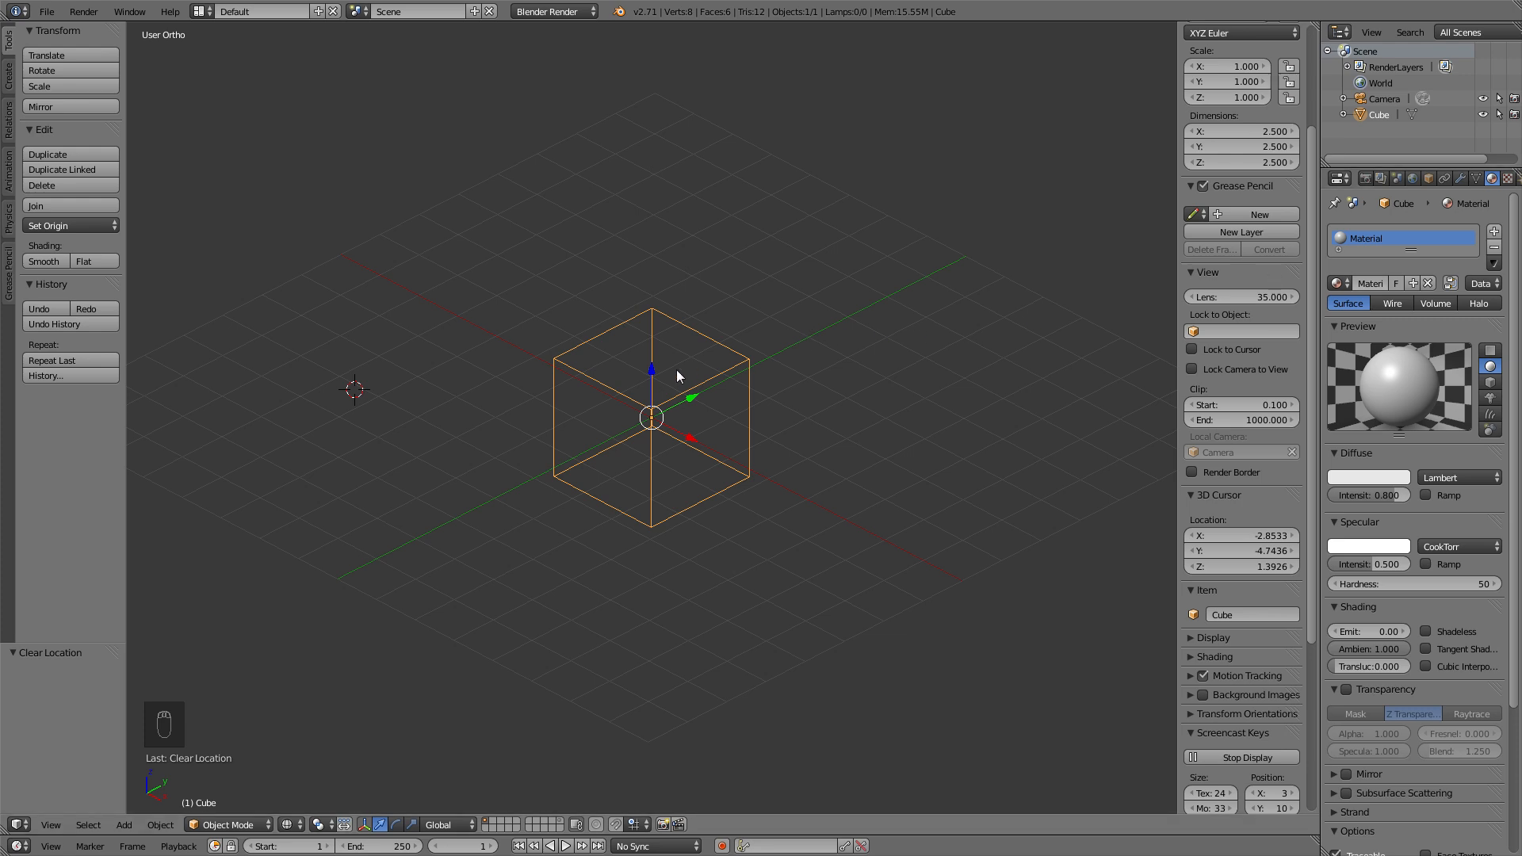
pyautogui.doubleClick(1368, 240)
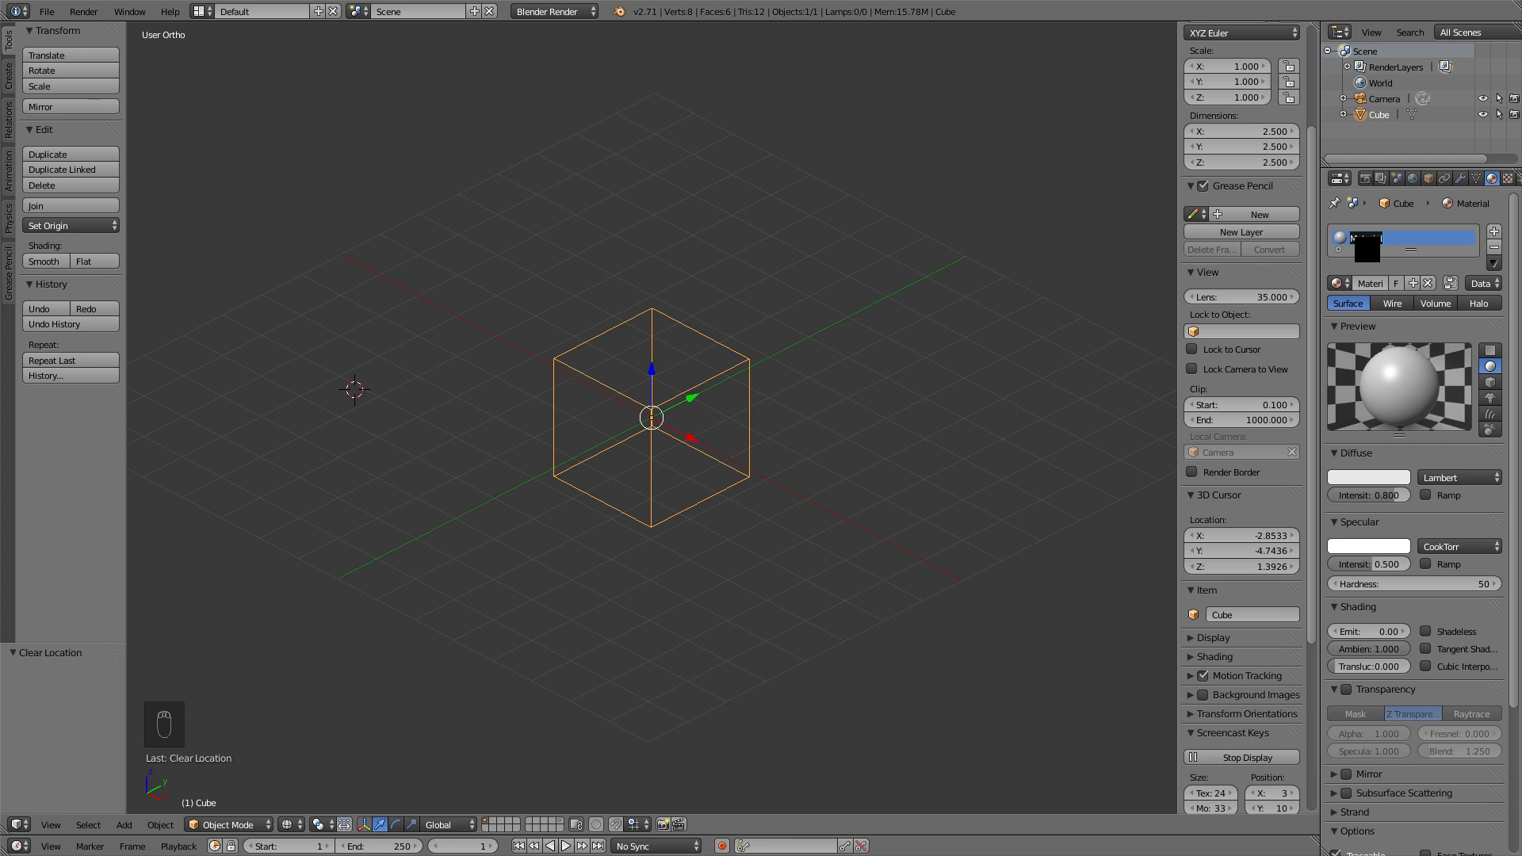
pyautogui.write('mat')
pyautogui.press('Return')
pyautogui.click(1507, 178)
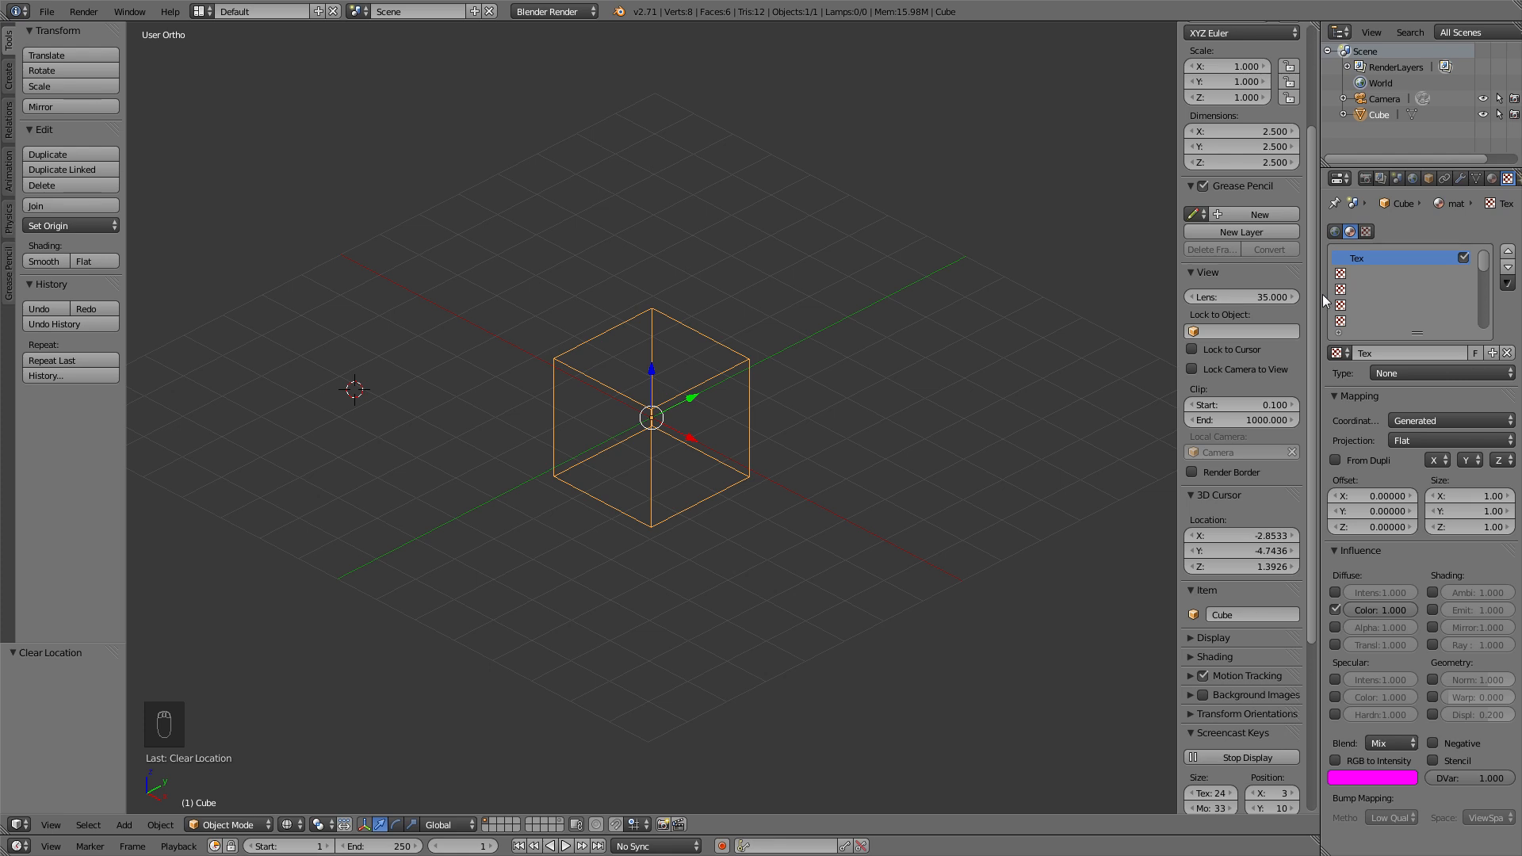
# Split the 3D view vertically and change the new area to the UV/Image Editor.
pyautogui.moveTo(1316, 26); pyautogui.dragTo(868, 62)
pyautogui.click(885, 825)
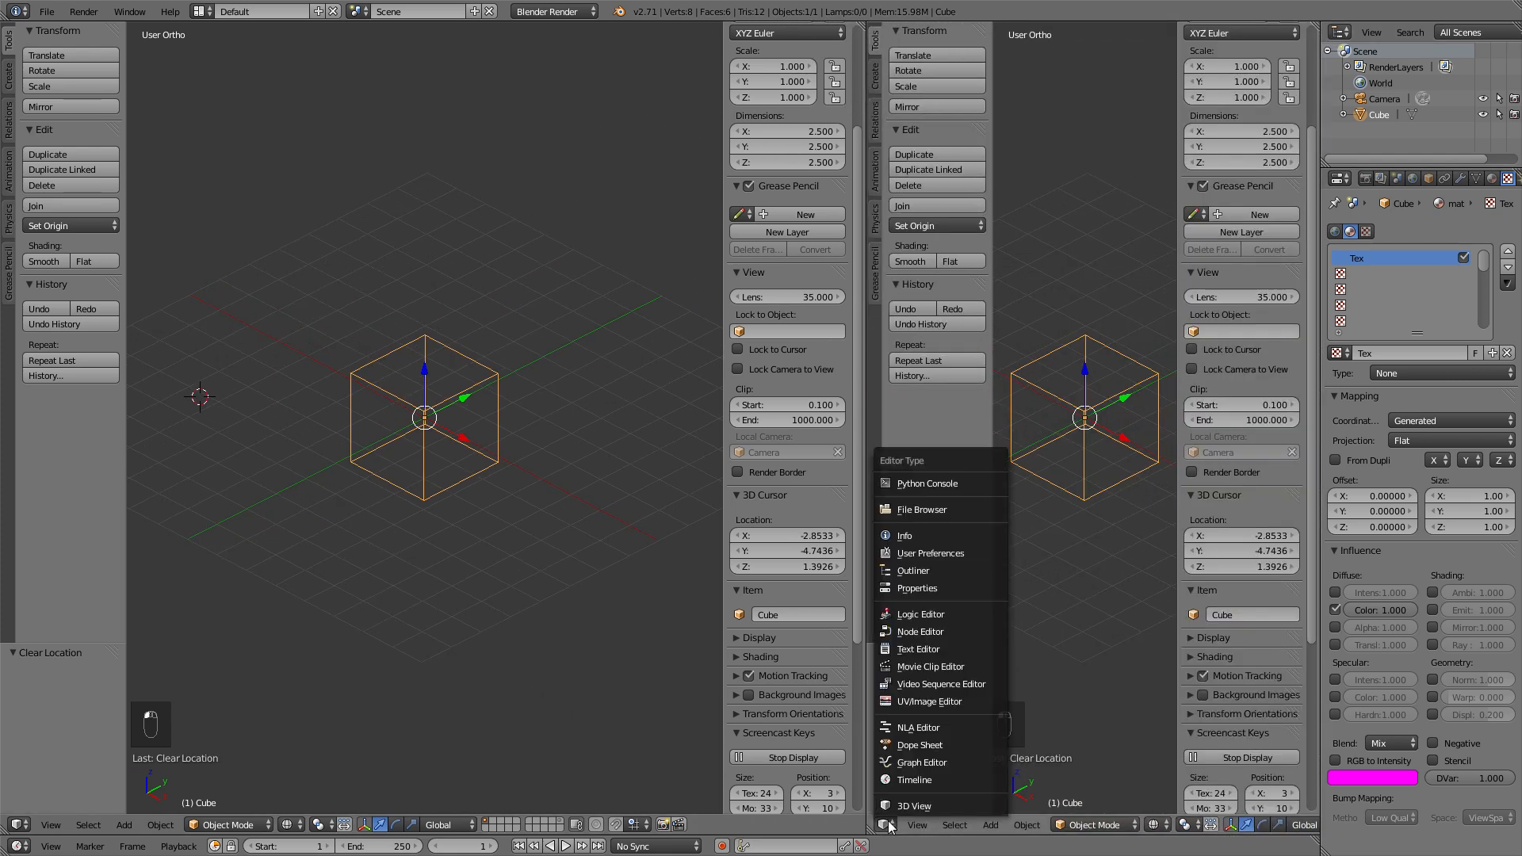
pyautogui.click(926, 701)
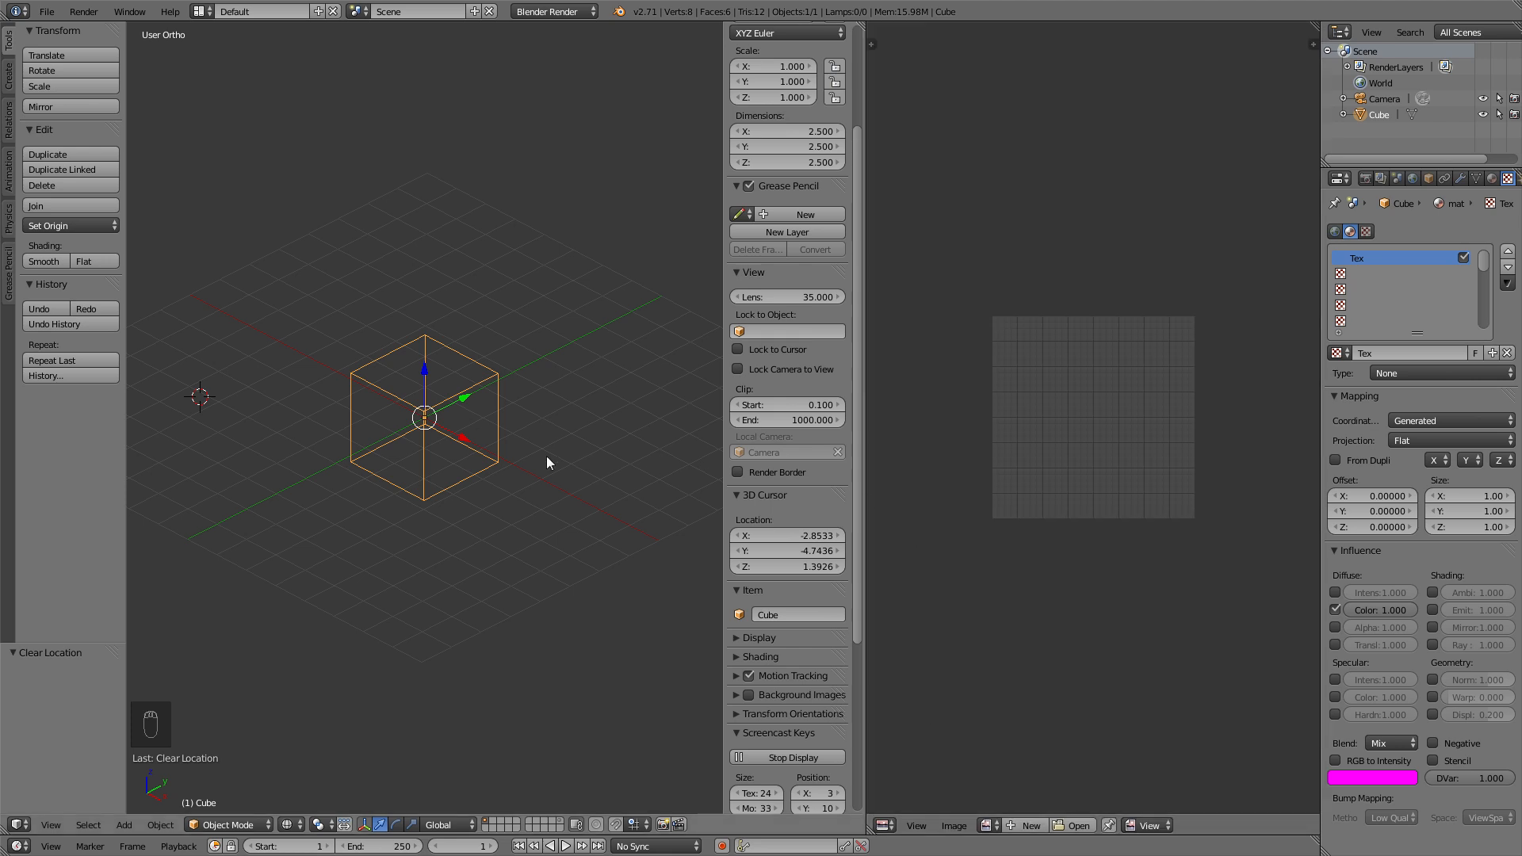
# Unwrap the cube's entire mesh in Edit Mode with the standard Unwrap method.
pyautogui.press('Tab')
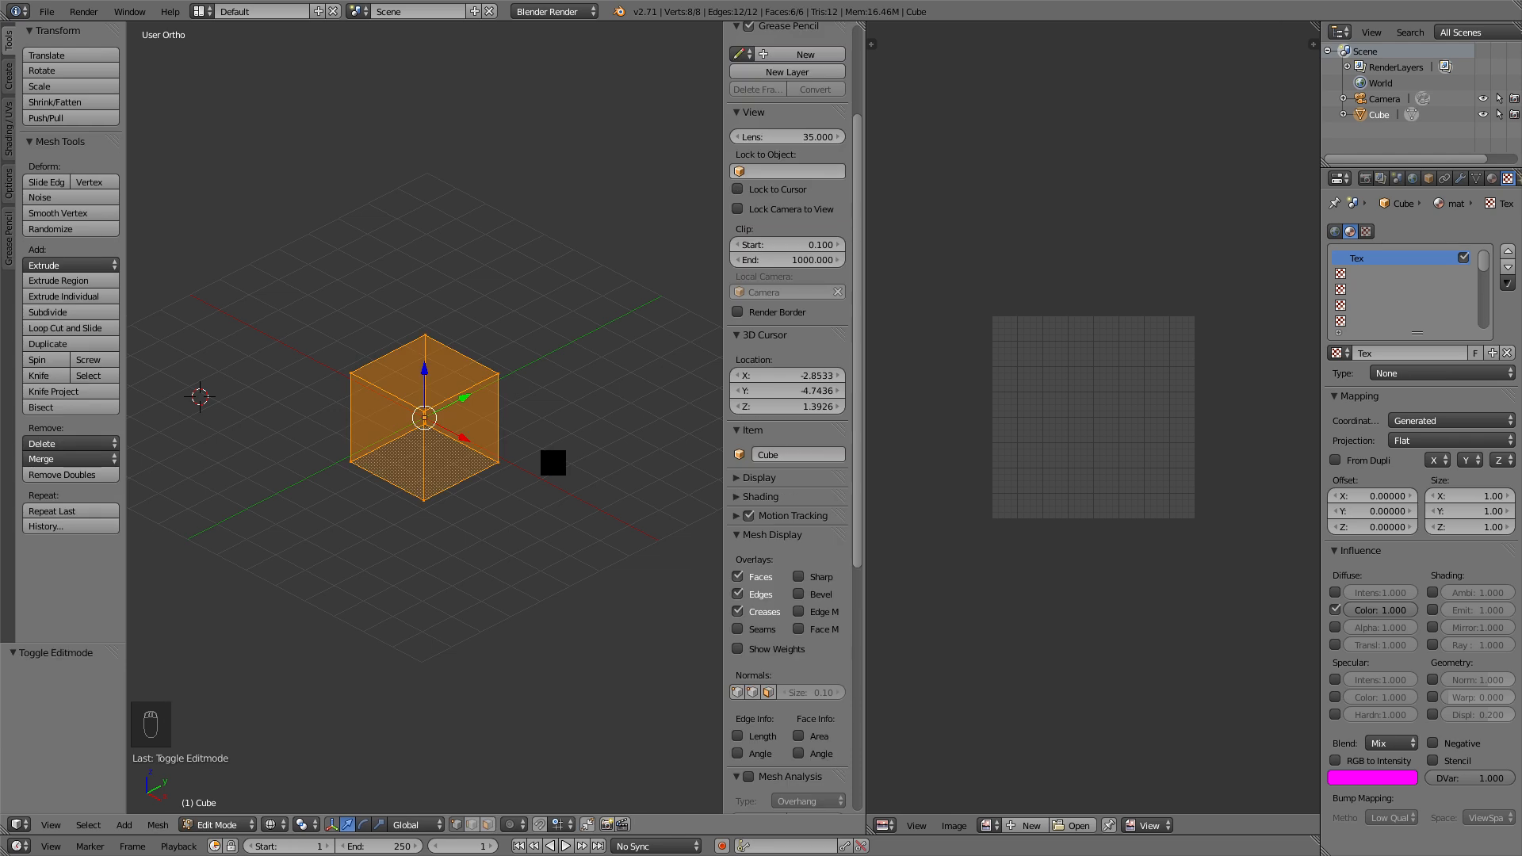
pyautogui.press('u')
pyautogui.click(487, 452)
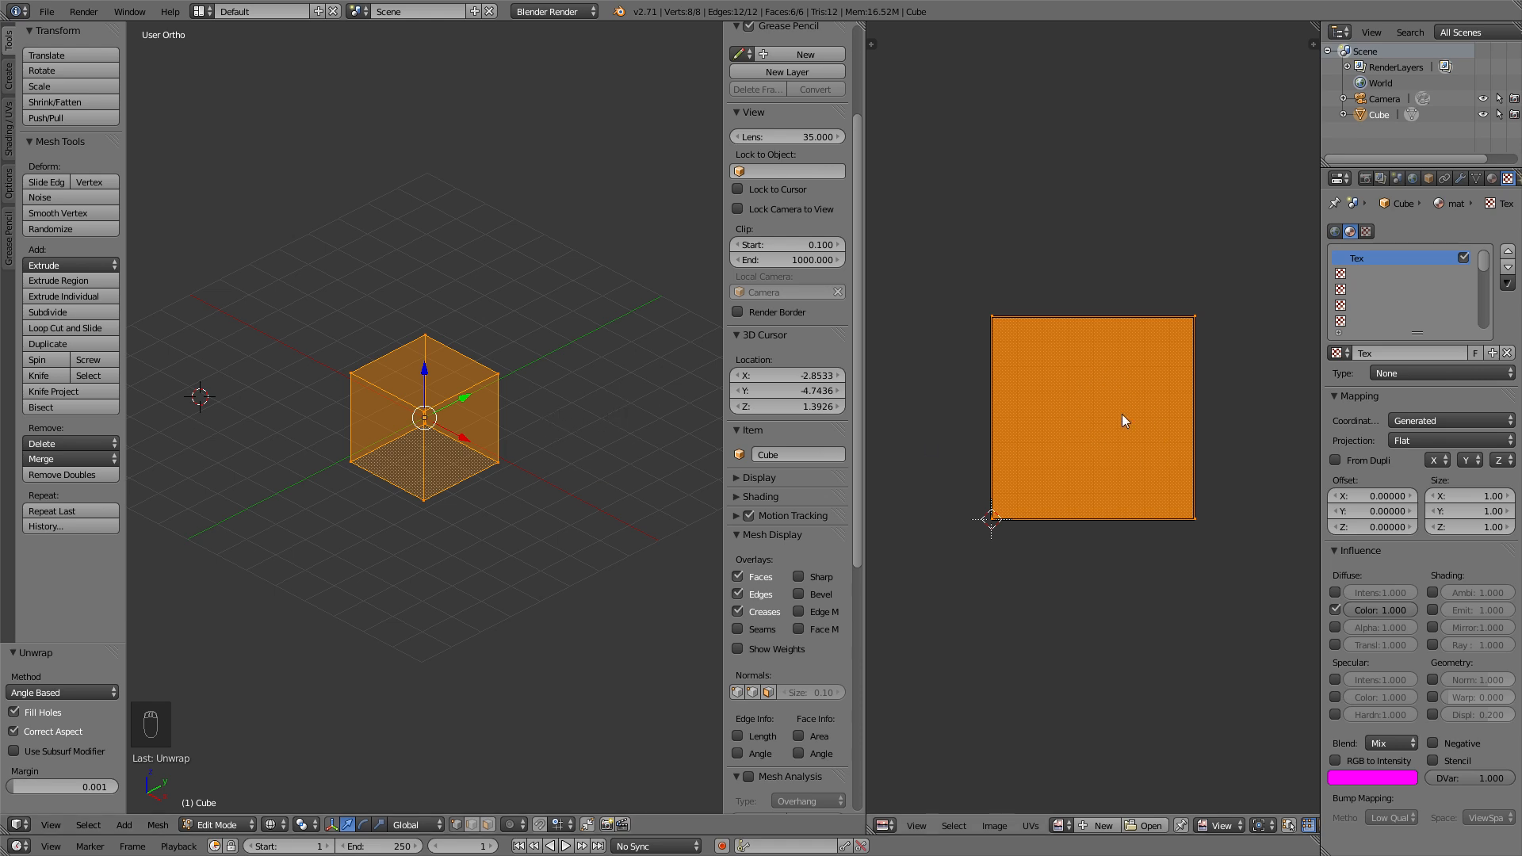
pyautogui.scroll(2, 1121, 414)
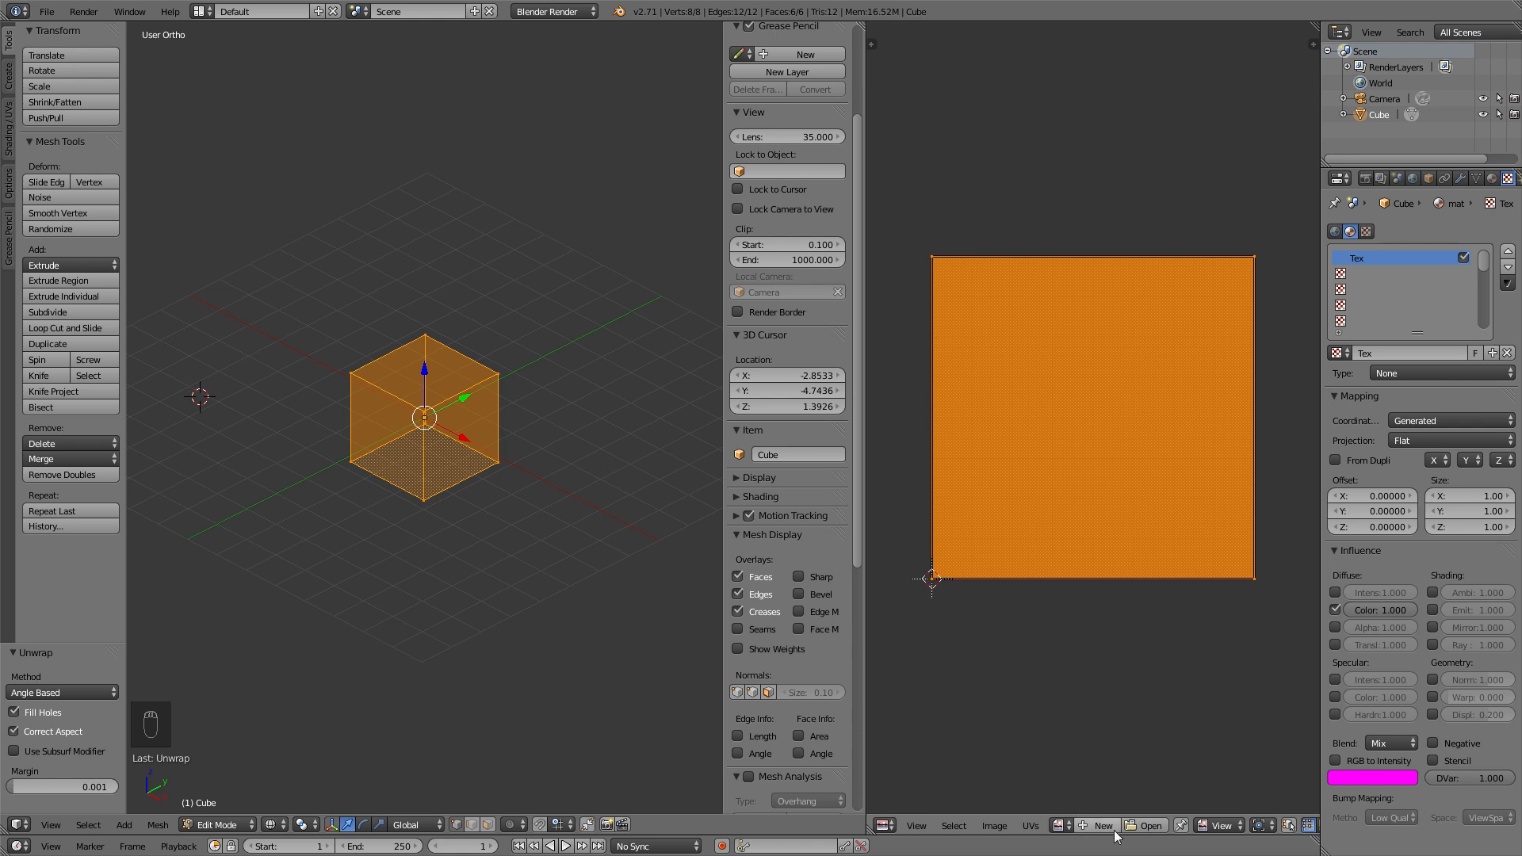
# Load Diffuse.png from the Diffuse folder into the UV/Image Editor behind the cube's UV layout.
pyautogui.click(1146, 826)
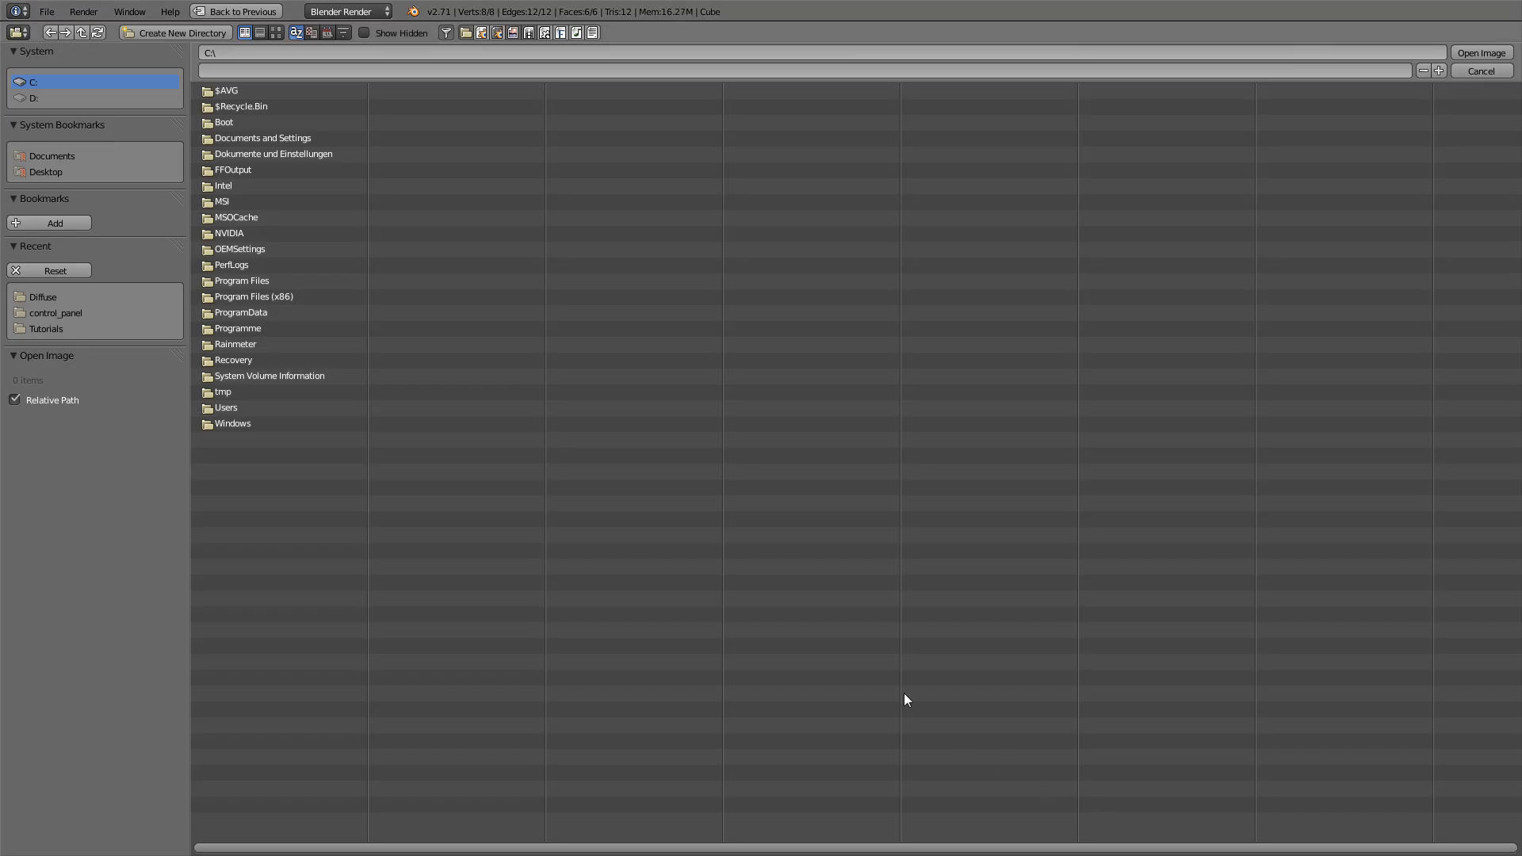
pyautogui.click(100, 300)
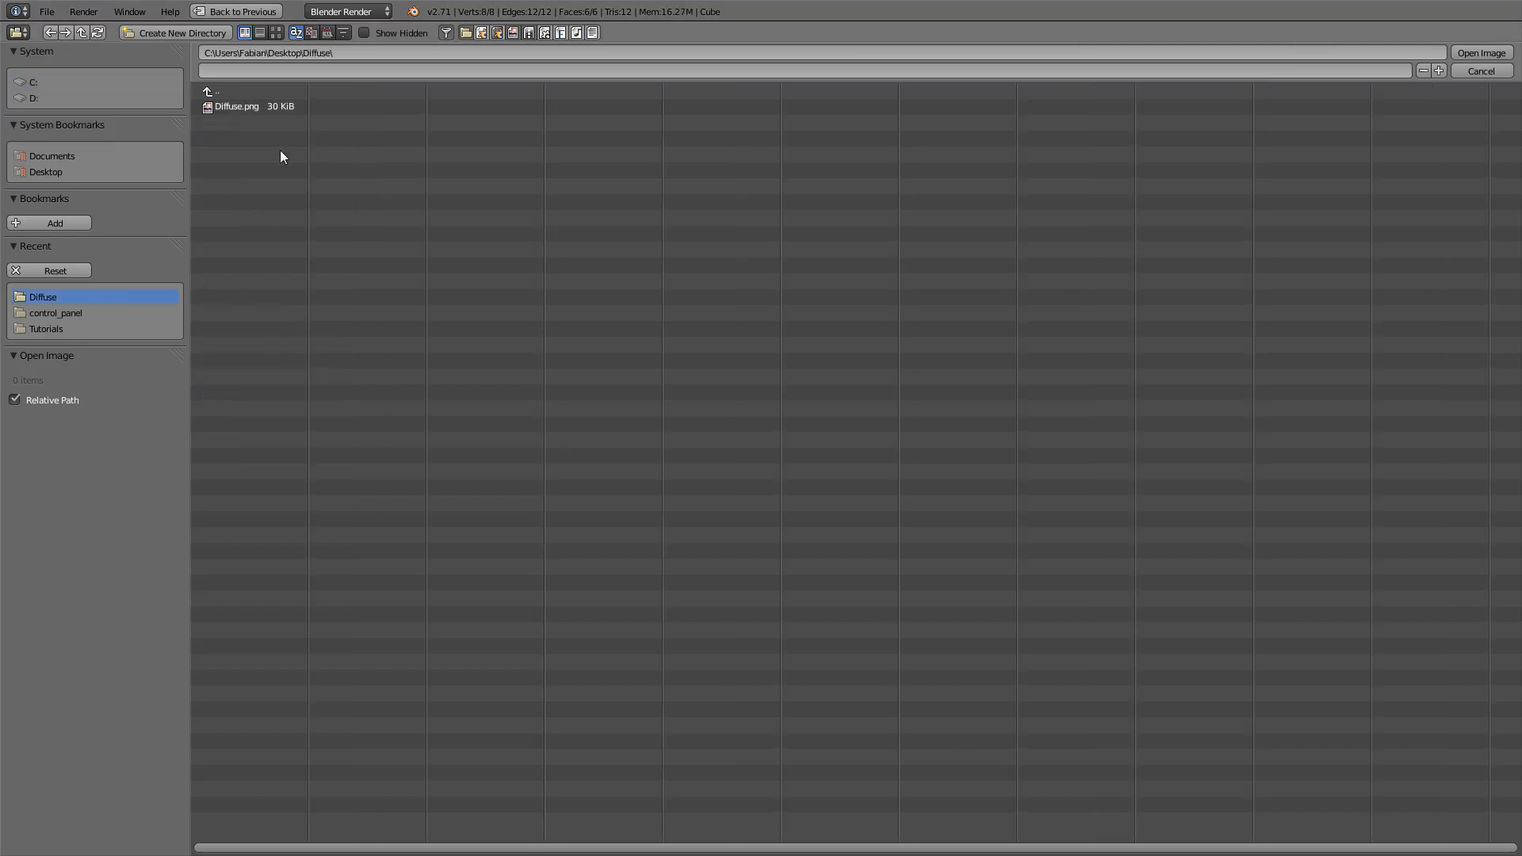
pyautogui.click(266, 109)
pyautogui.doubleClick(265, 108)
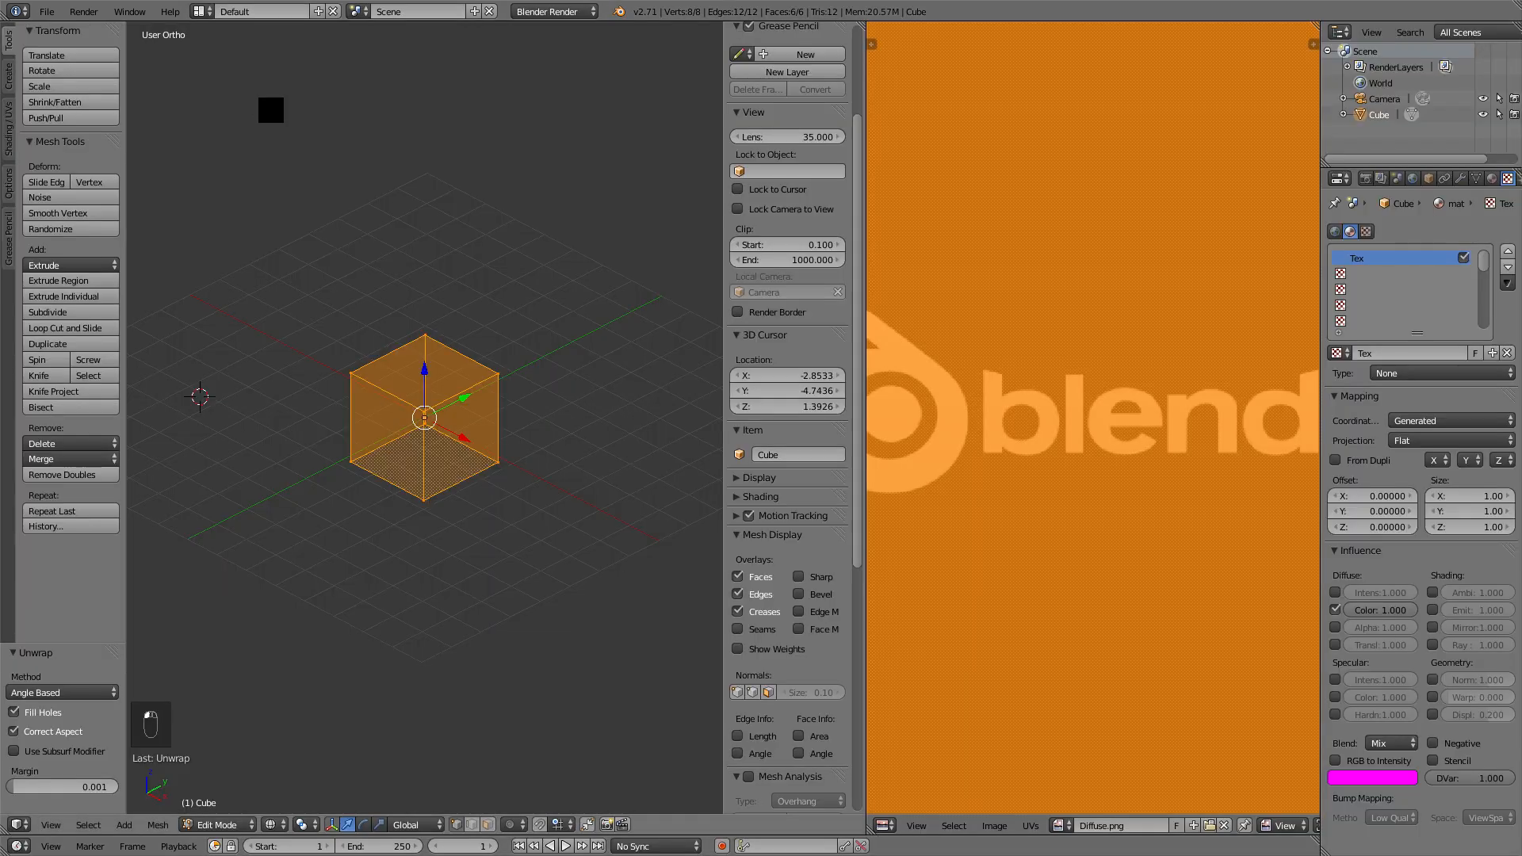
pyautogui.scroll(-6, 1107, 398)
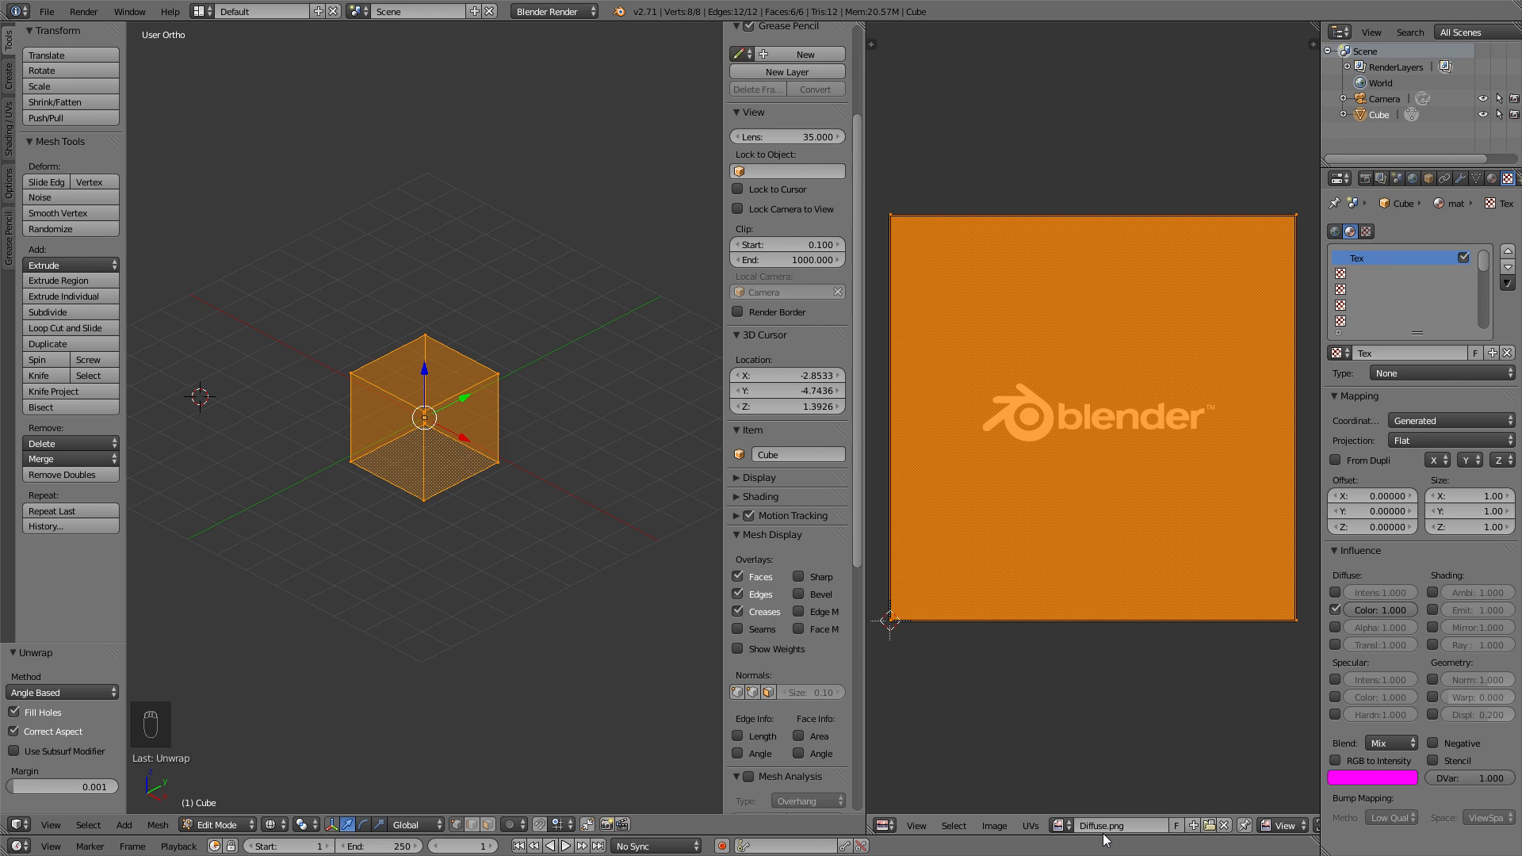
# Return the cube to Object Mode and switch the 3D view to textured shading.
pyautogui.press('Tab')
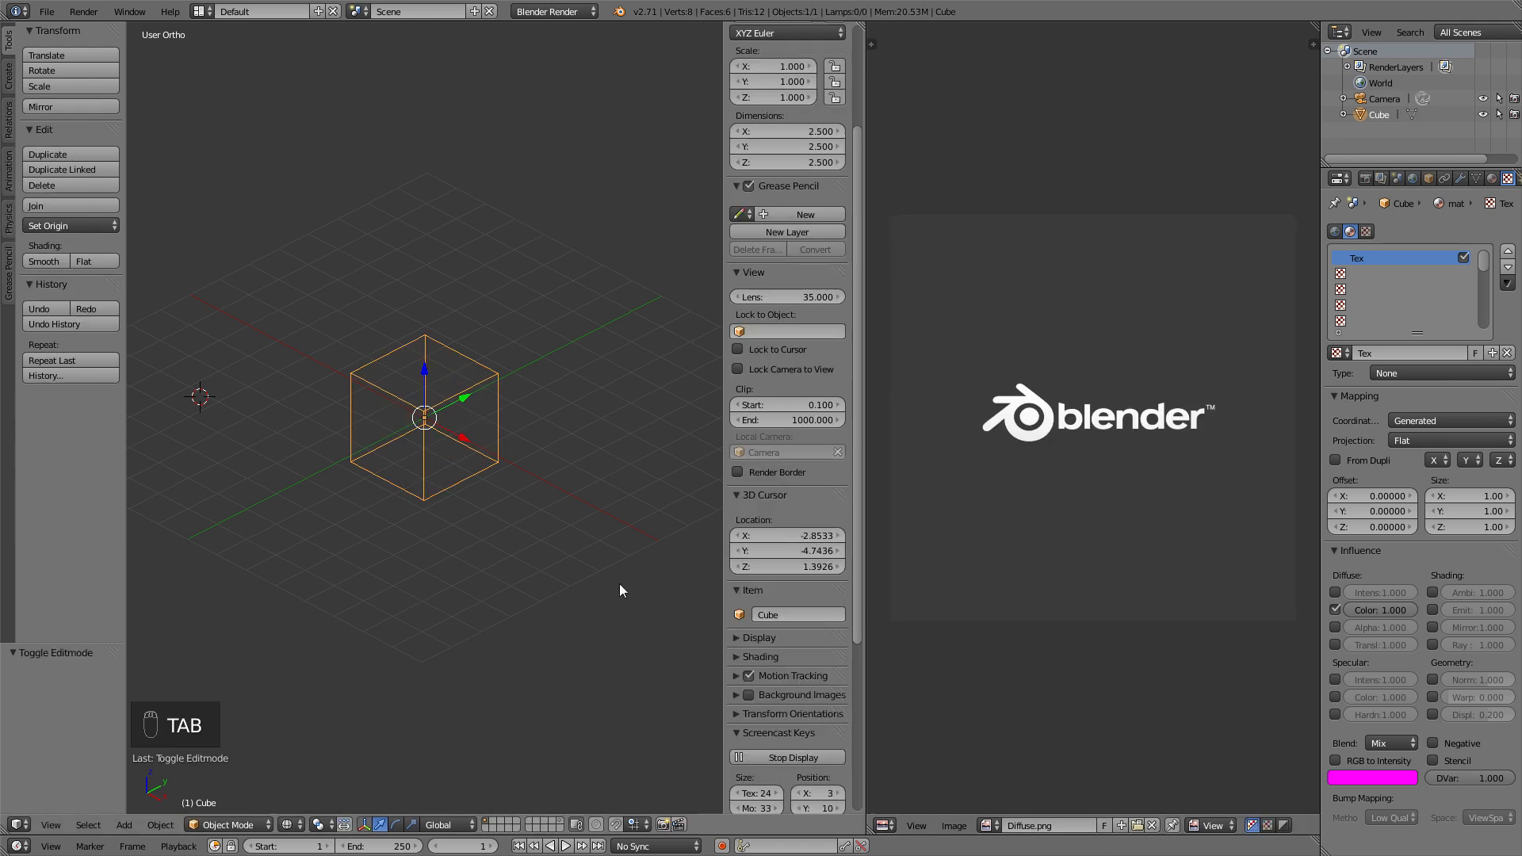
pyautogui.press('z')
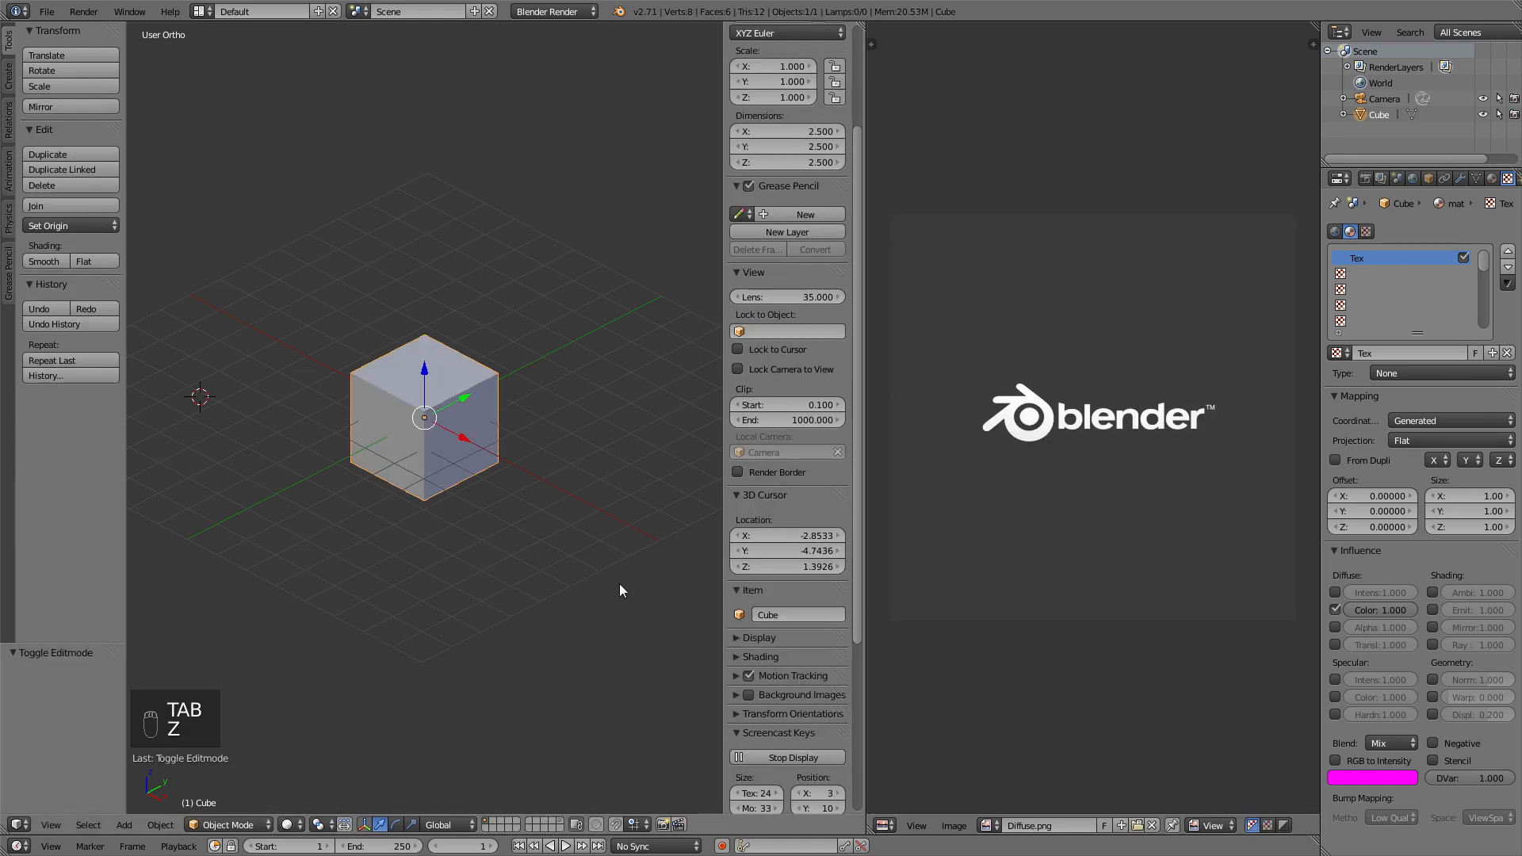
pyautogui.hotkey('alt', 'z')
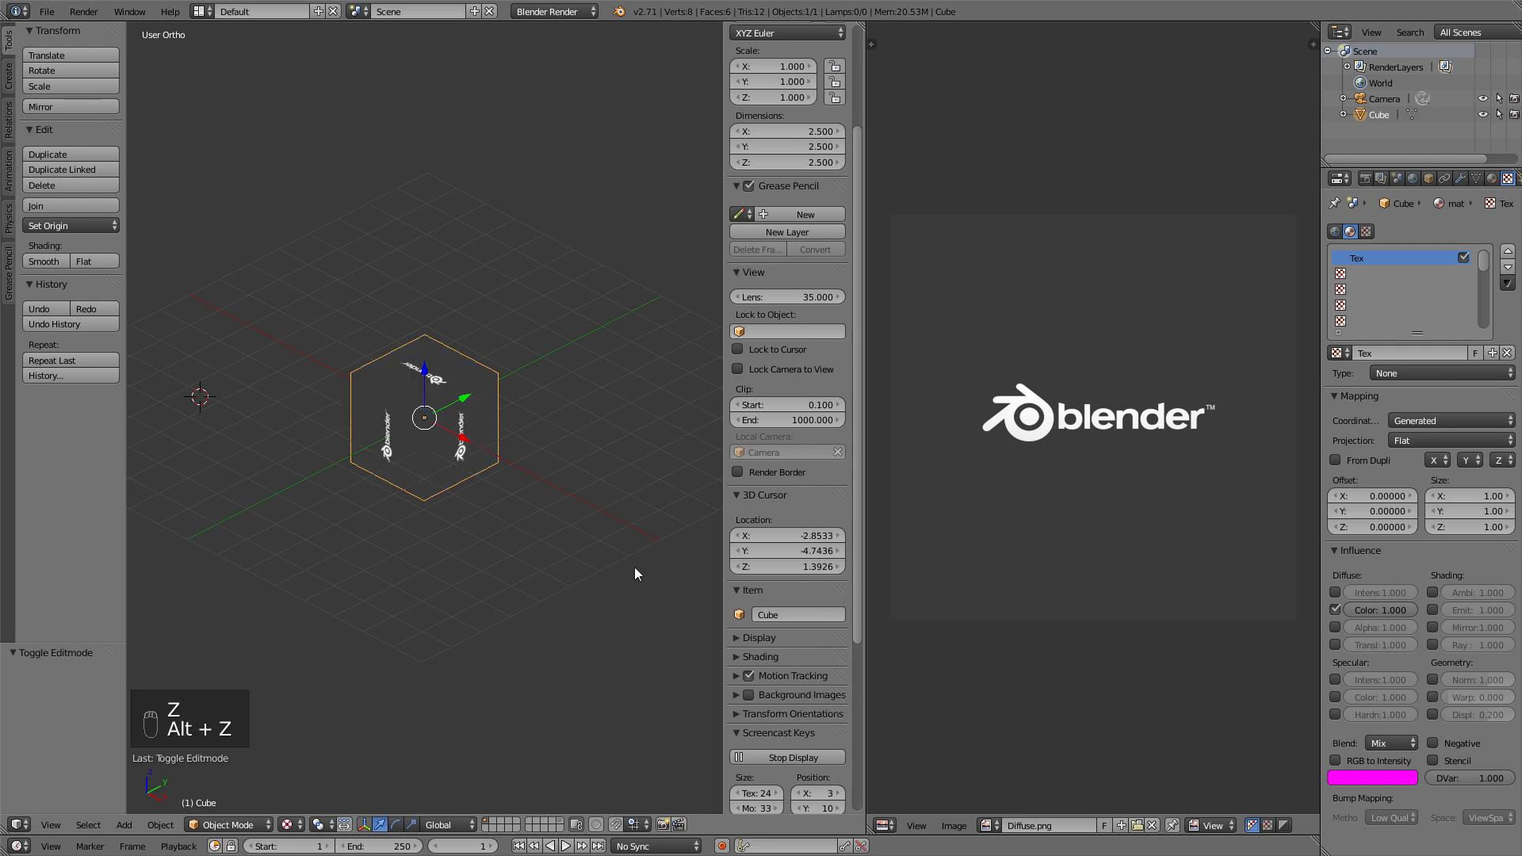
# Set the 3D view's shading mode to GLSL and make the material mat shadeless.
pyautogui.click(1491, 178)
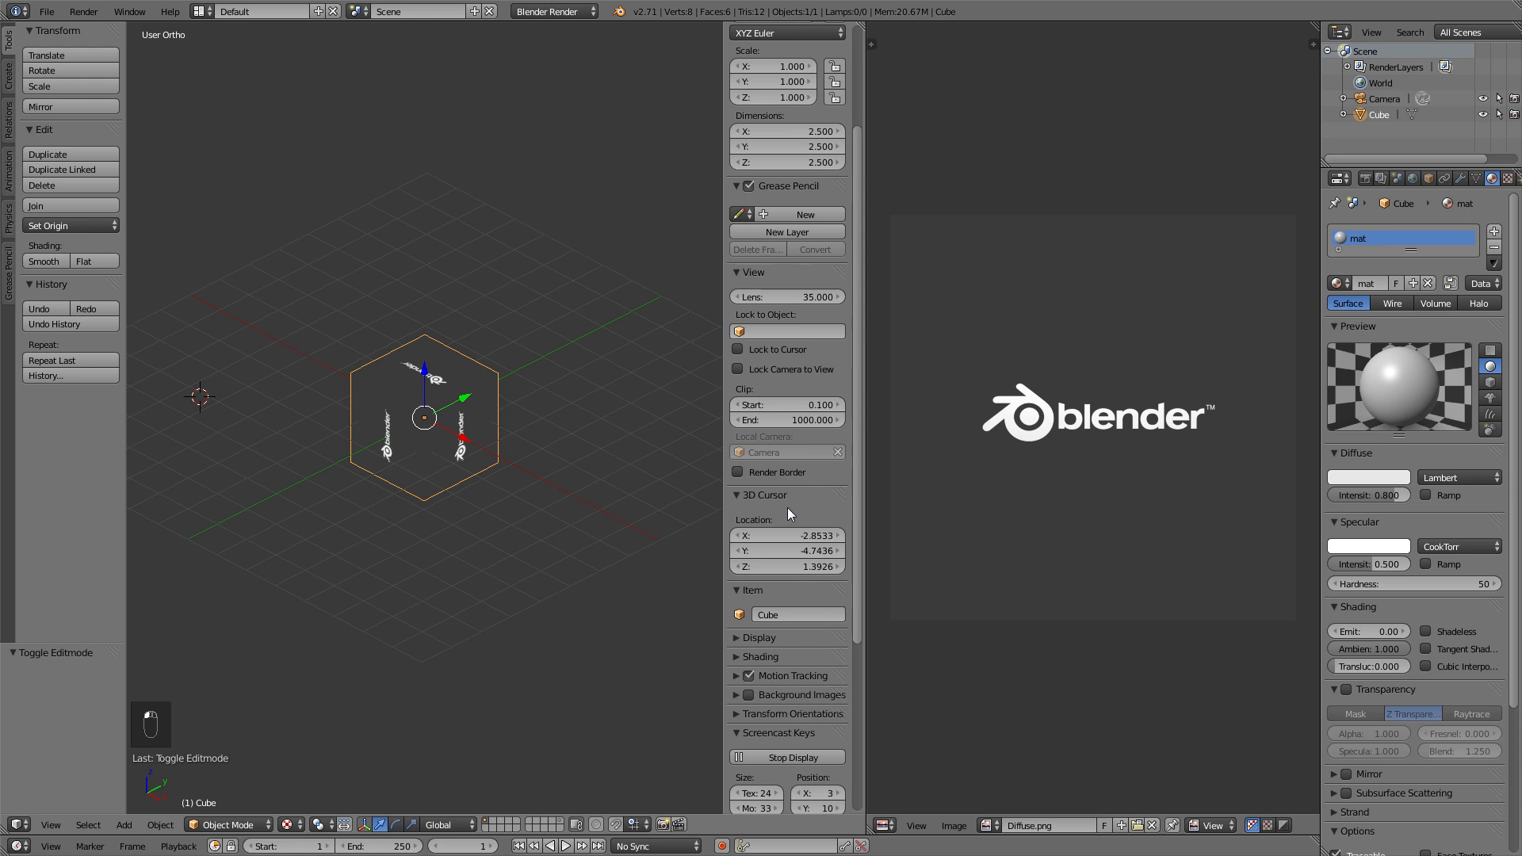
pyautogui.scroll(-5, 787, 511)
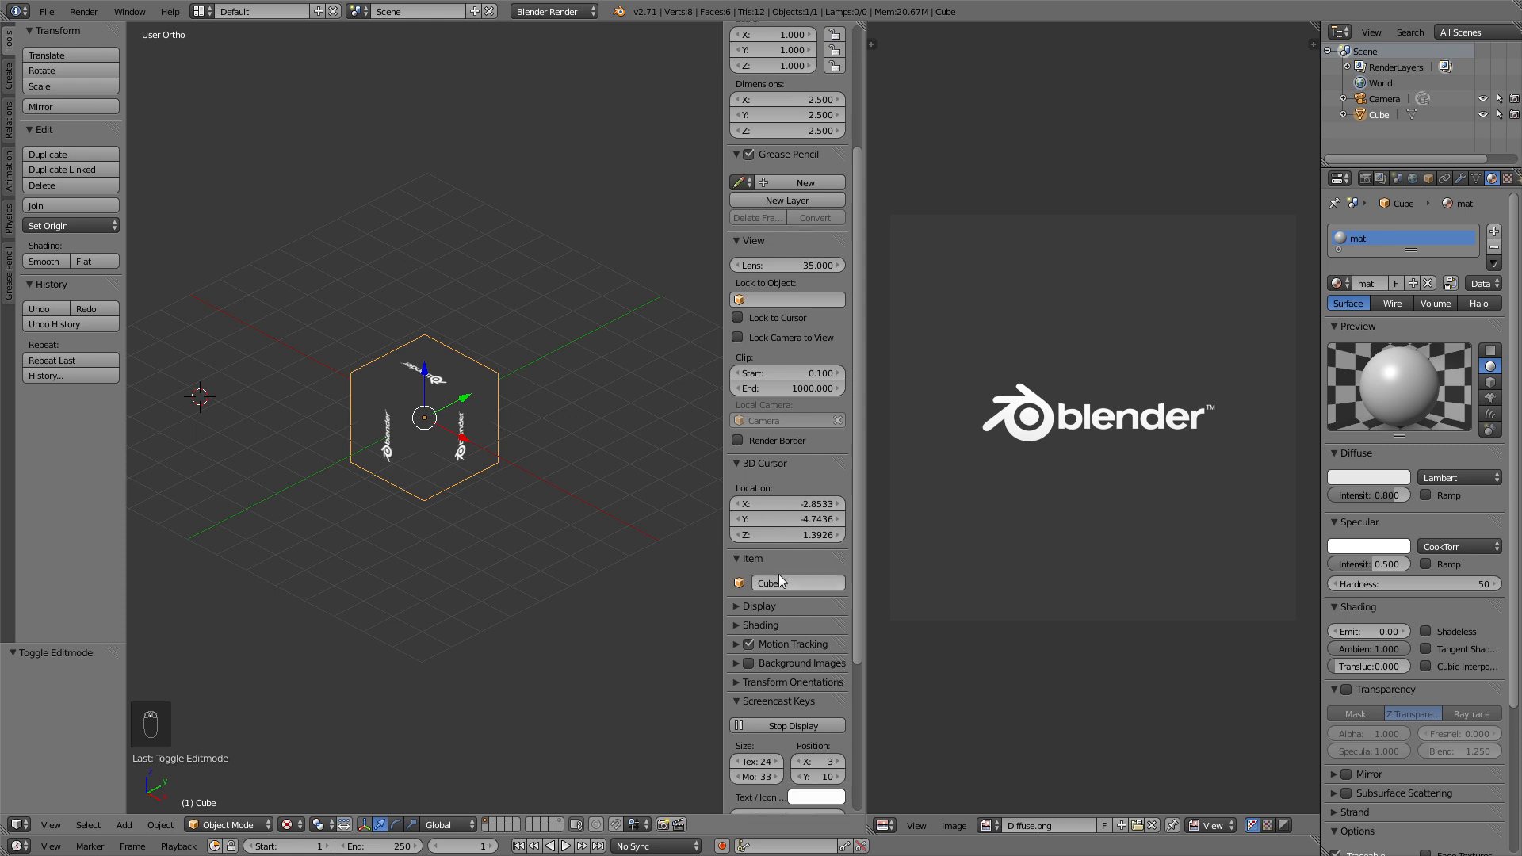
pyautogui.scroll(-1, 788, 612)
pyautogui.click(796, 450)
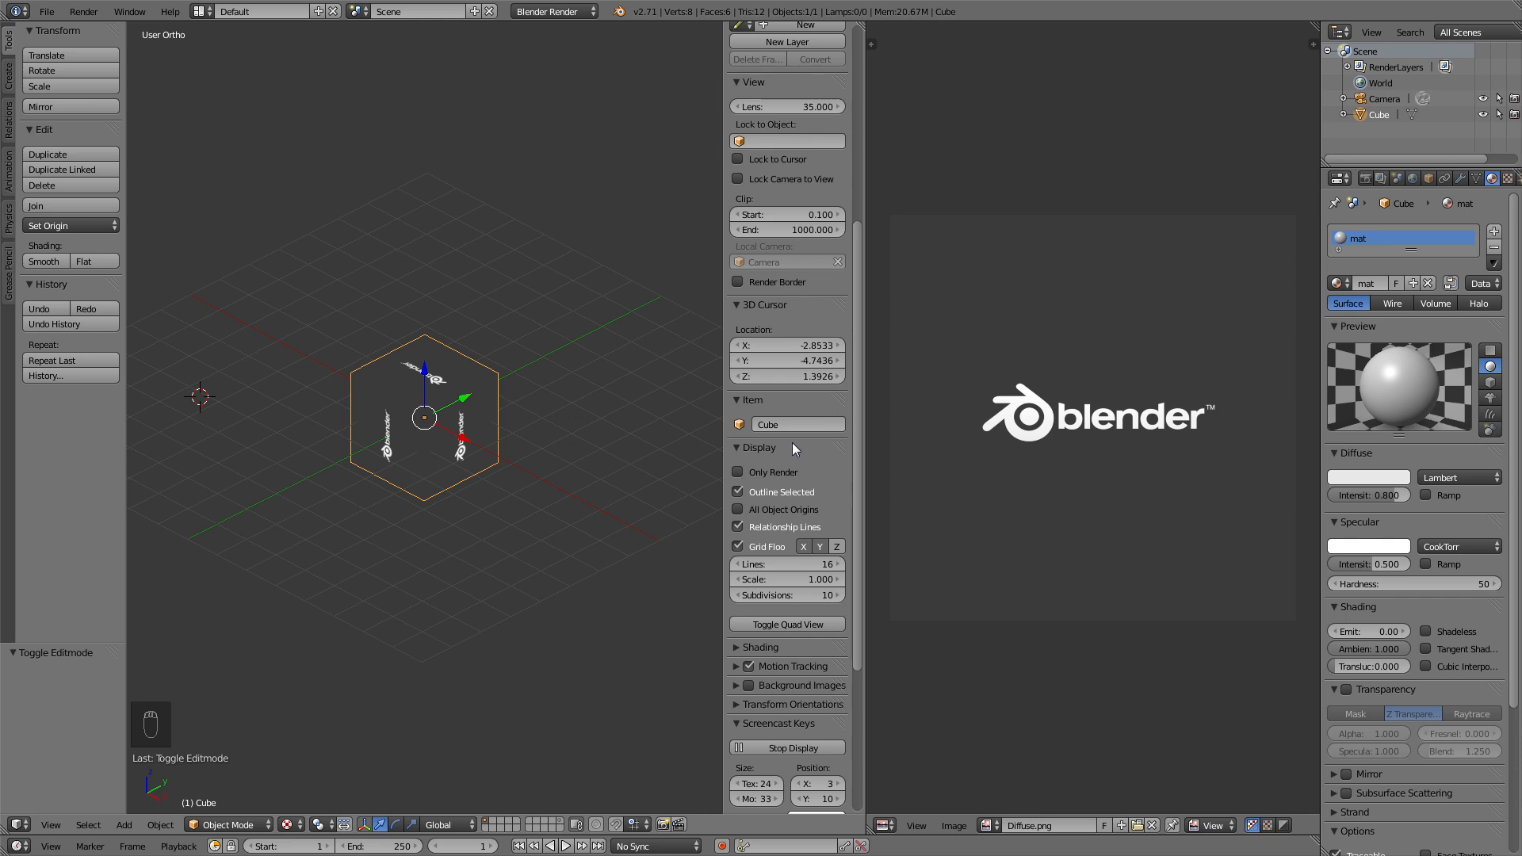
pyautogui.click(792, 444)
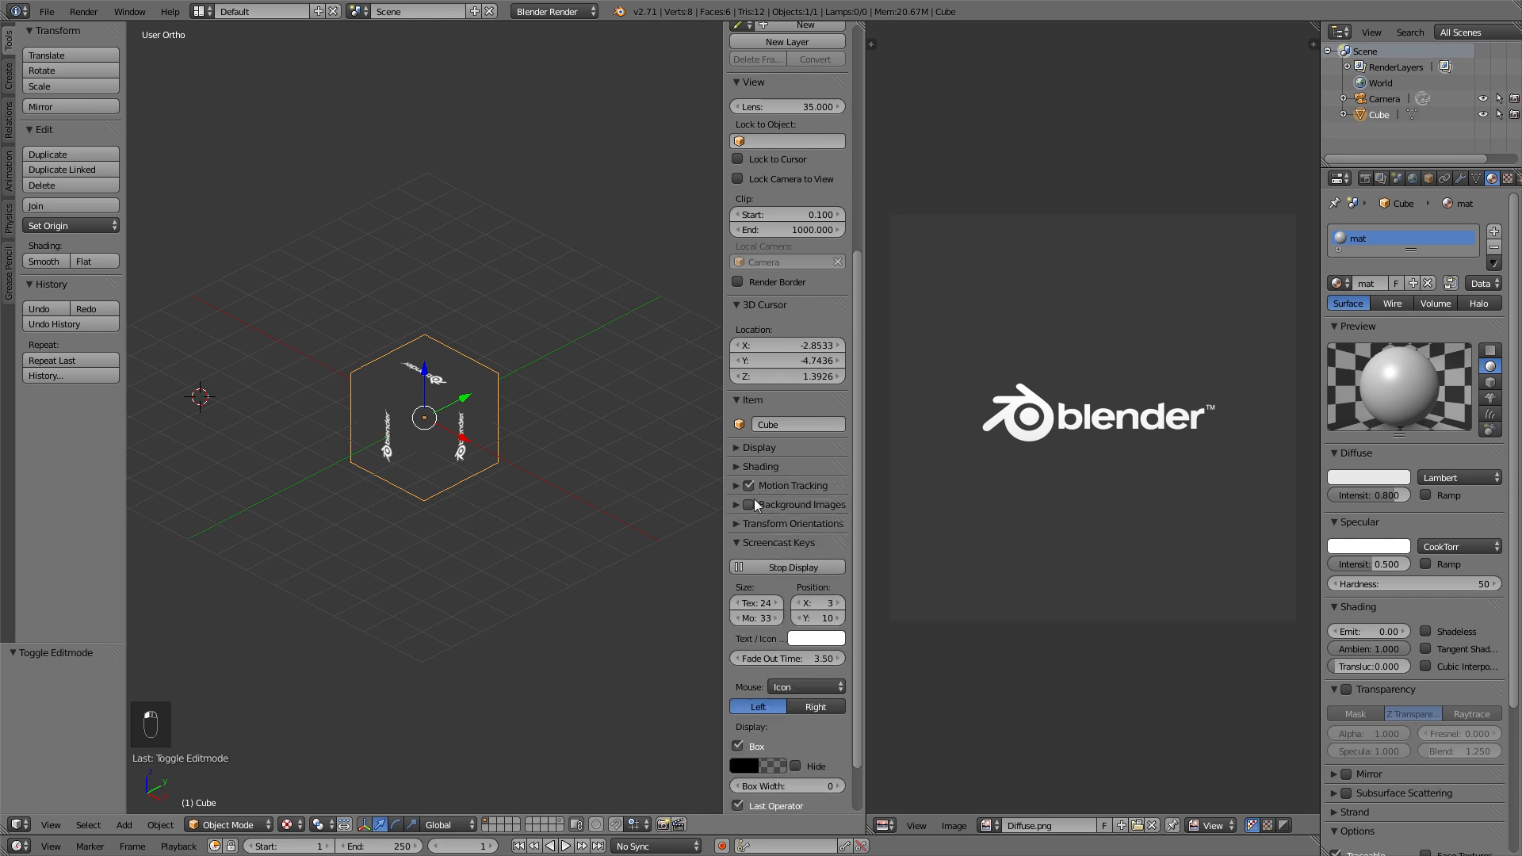
pyautogui.click(781, 466)
pyautogui.click(780, 489)
pyautogui.click(787, 454)
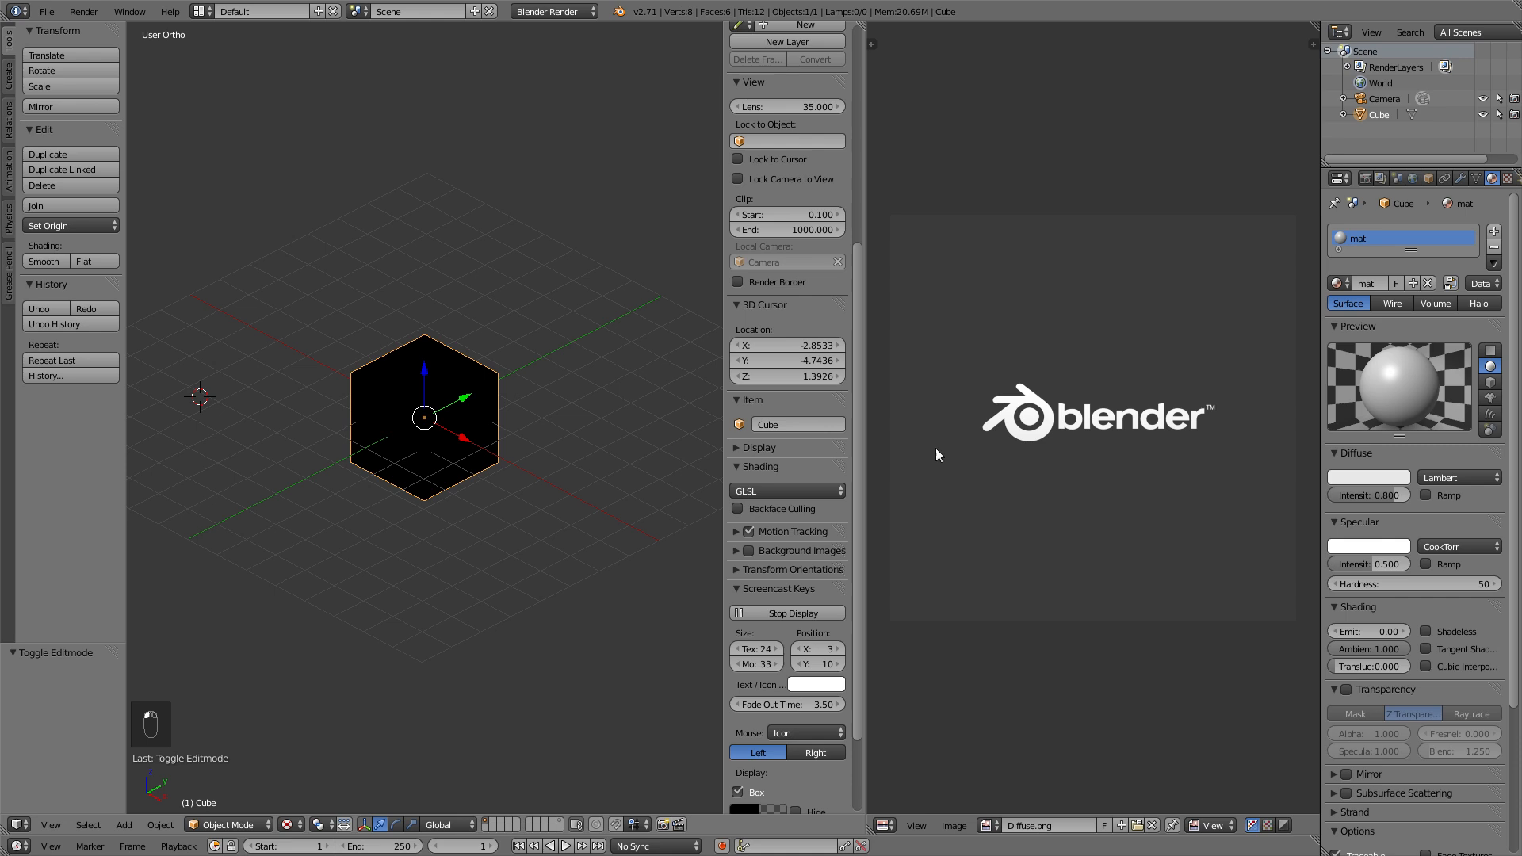
pyautogui.click(1429, 633)
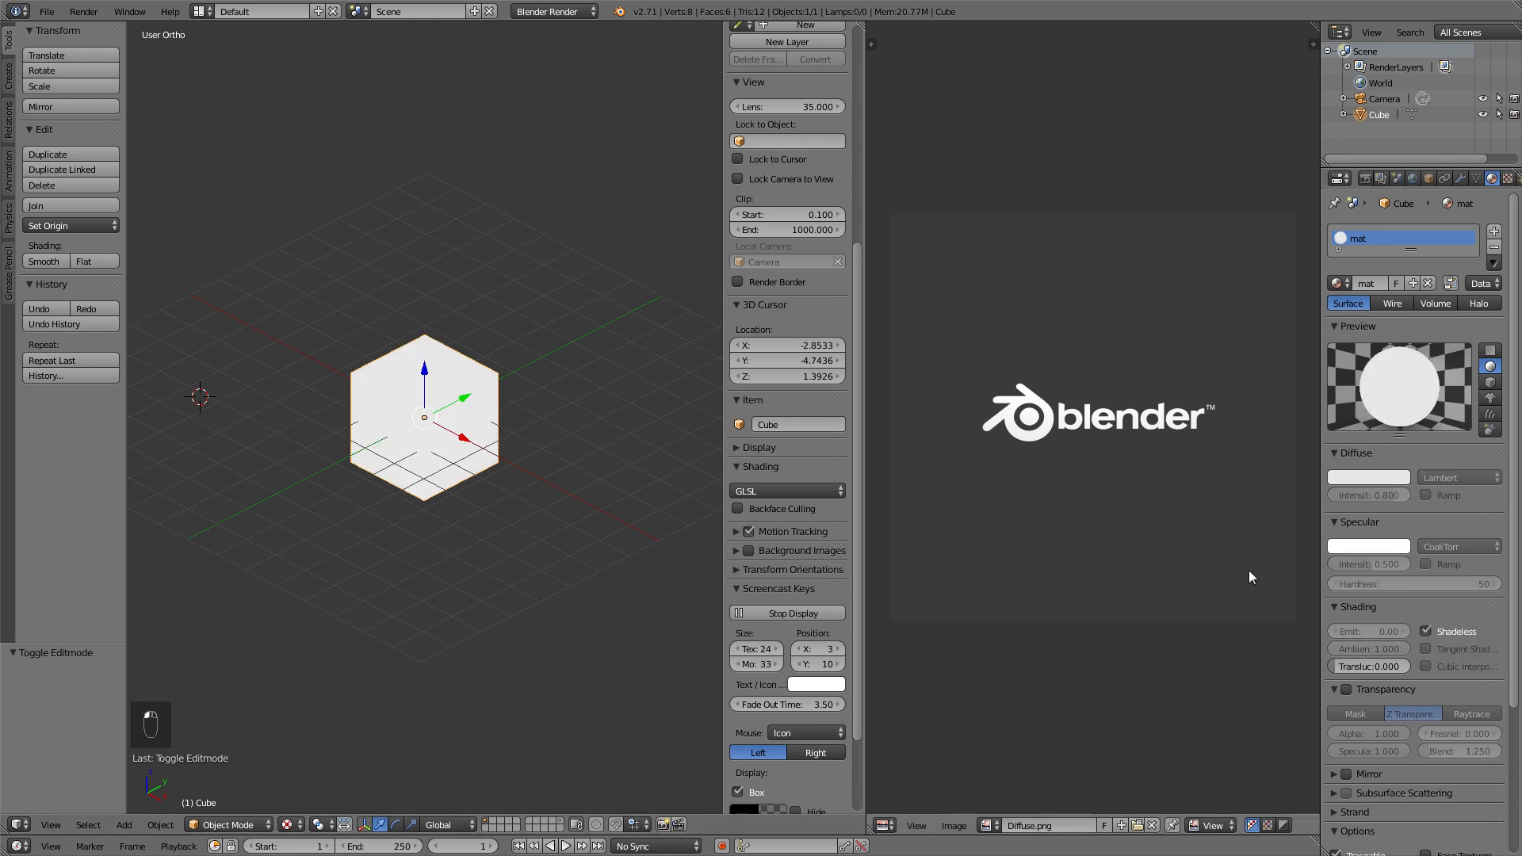
# Set the mapping coordinates of the material's texture Tex to UV with the cube in Edit Mode.
pyautogui.press('Tab')
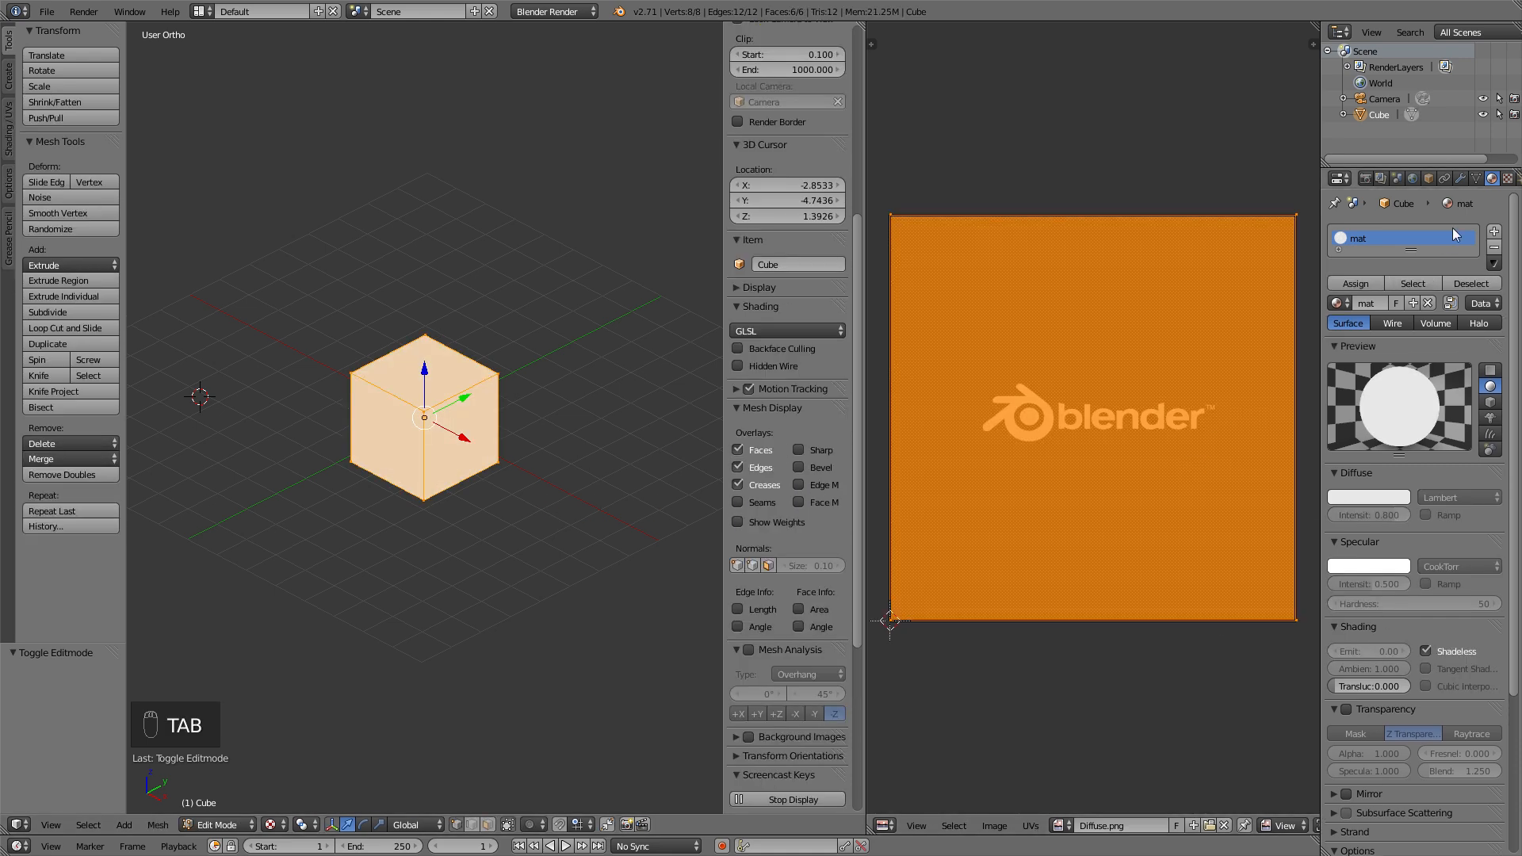
pyautogui.click(1506, 181)
pyautogui.click(1431, 373)
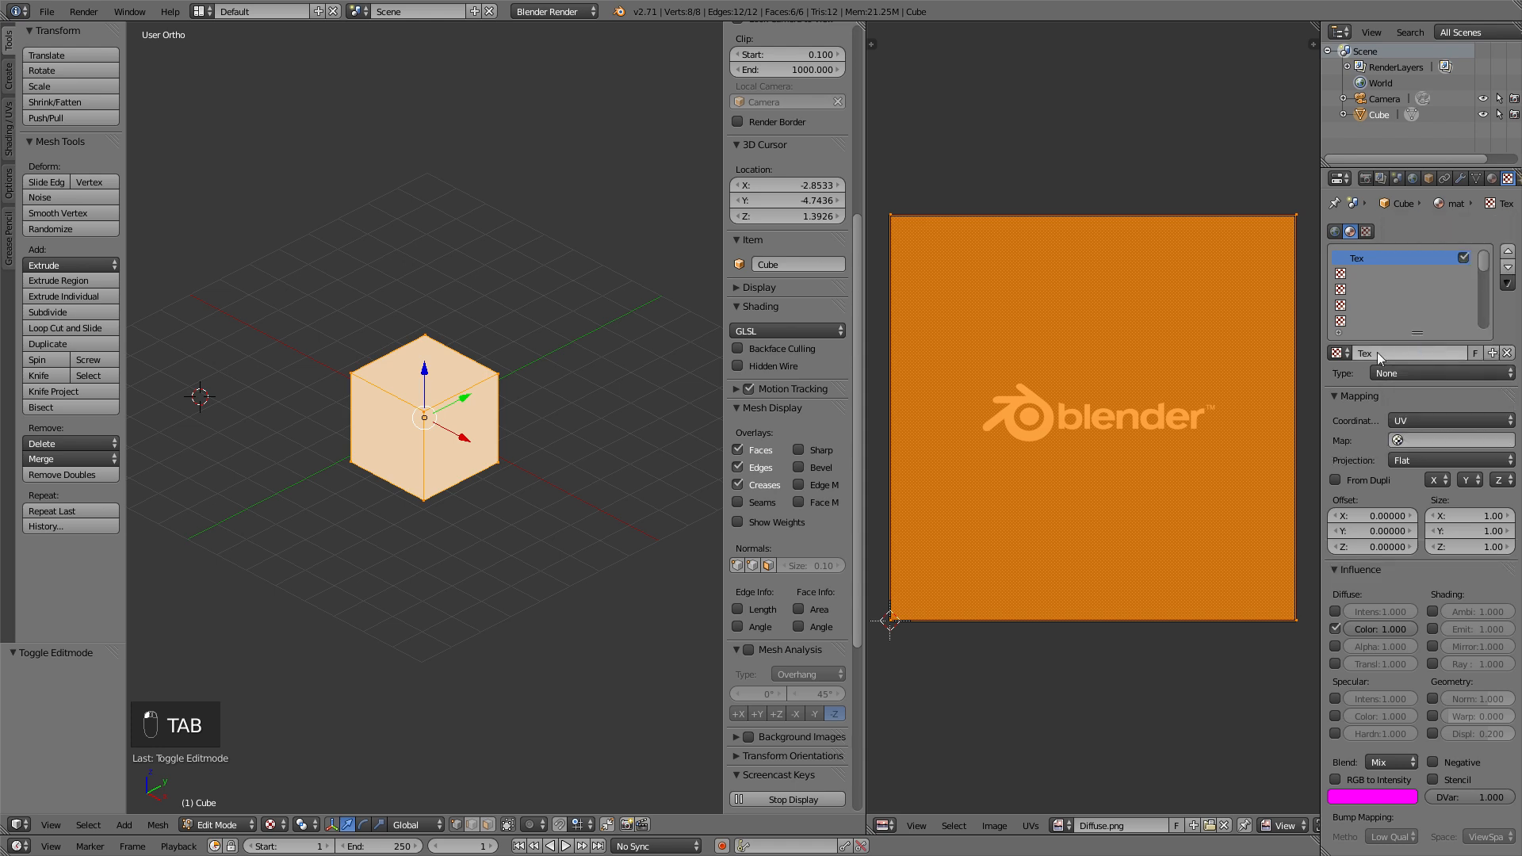
pyautogui.click(1340, 353)
pyautogui.click(1347, 354)
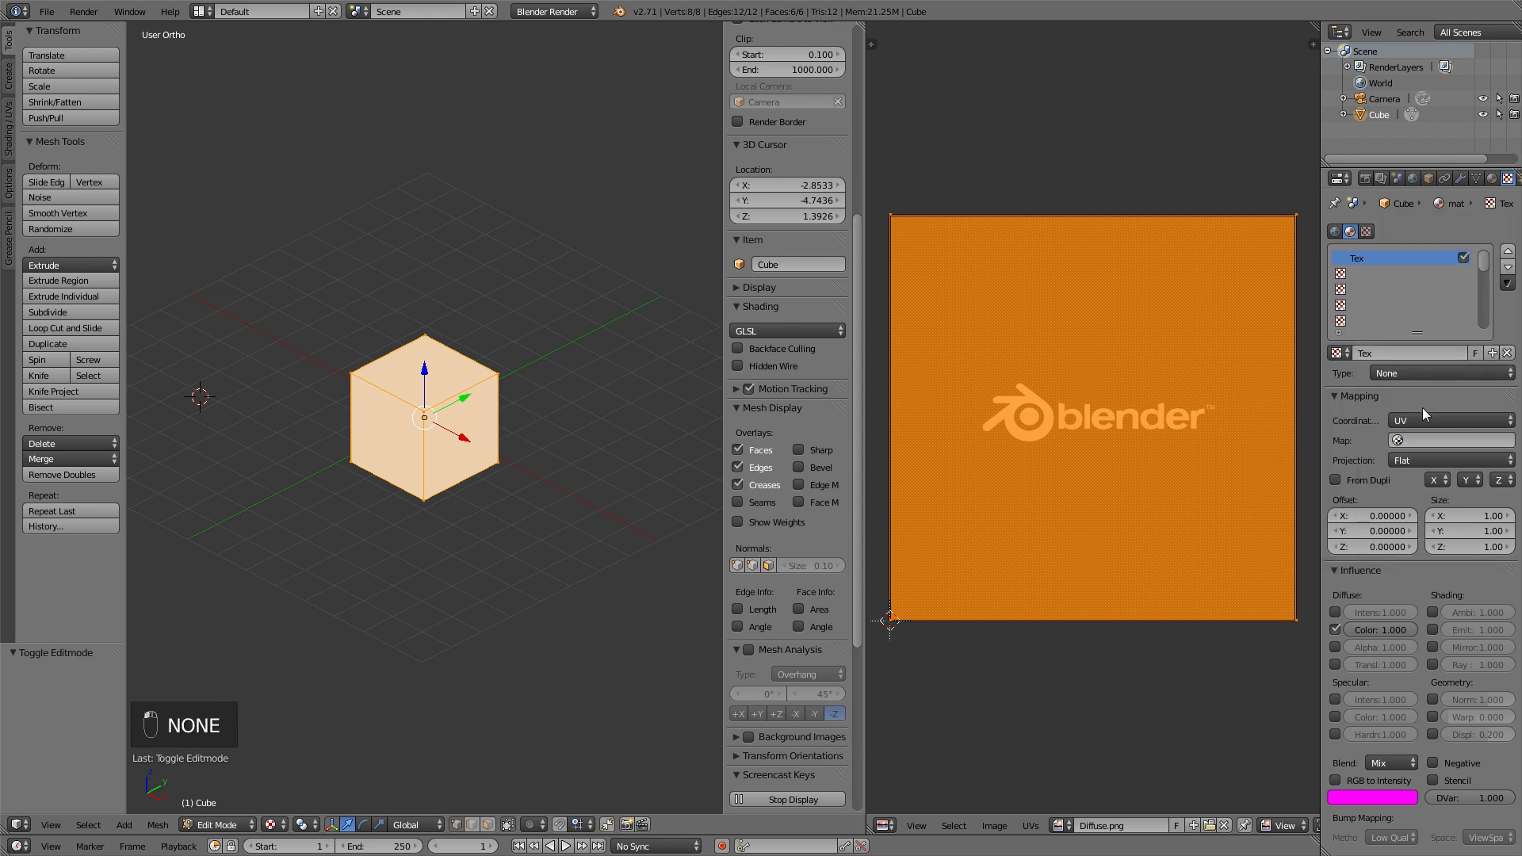
# Change the texture type to Image or Movie, assign Diffuse.png, and inspect the textured cube in Object Mode.
pyautogui.click(1409, 369)
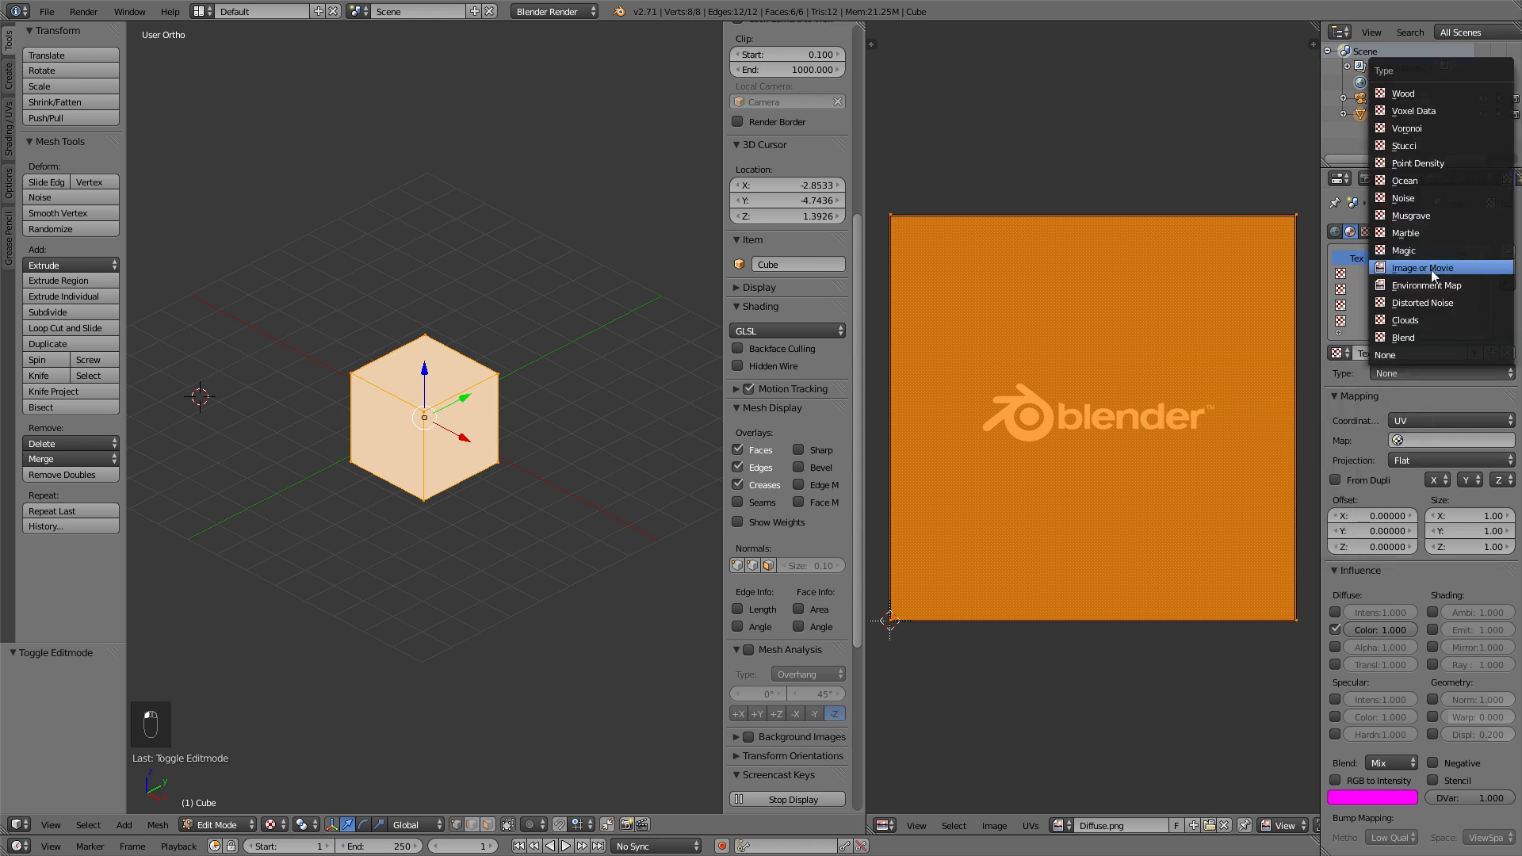
pyautogui.click(1430, 269)
pyautogui.click(1338, 605)
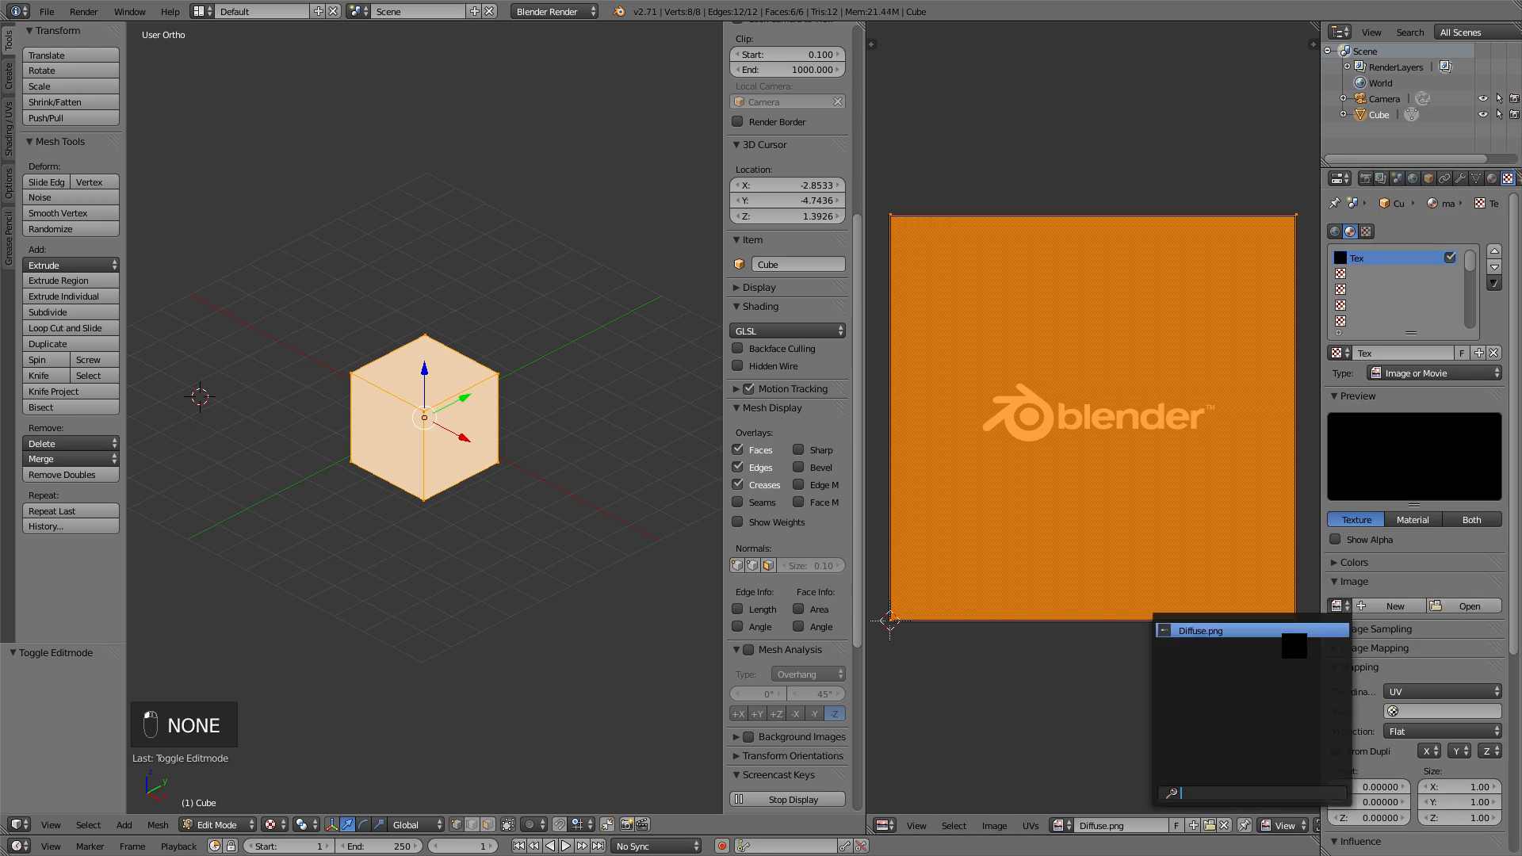
pyautogui.click(1279, 634)
pyautogui.press('Tab')
pyautogui.moveTo(582, 469); pyautogui.dragTo(418, 423, button='middle')
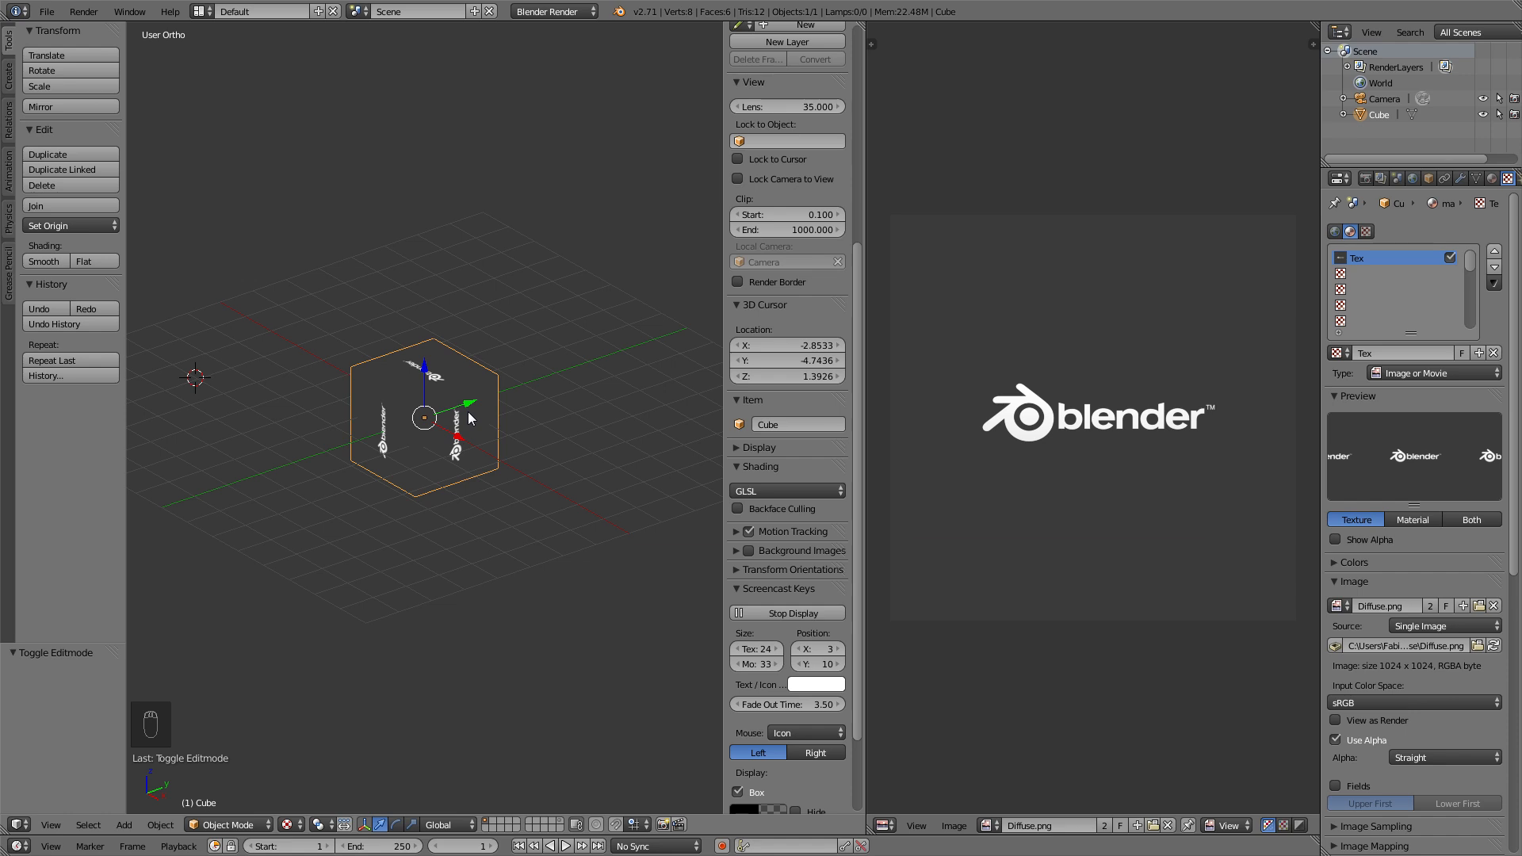
pyautogui.moveTo(469, 418)
pyautogui.mouseDown(button='middle')
pyautogui.moveTo(531, 398)
pyautogui.moveTo(497, 412)
pyautogui.mouseUp(button='middle')
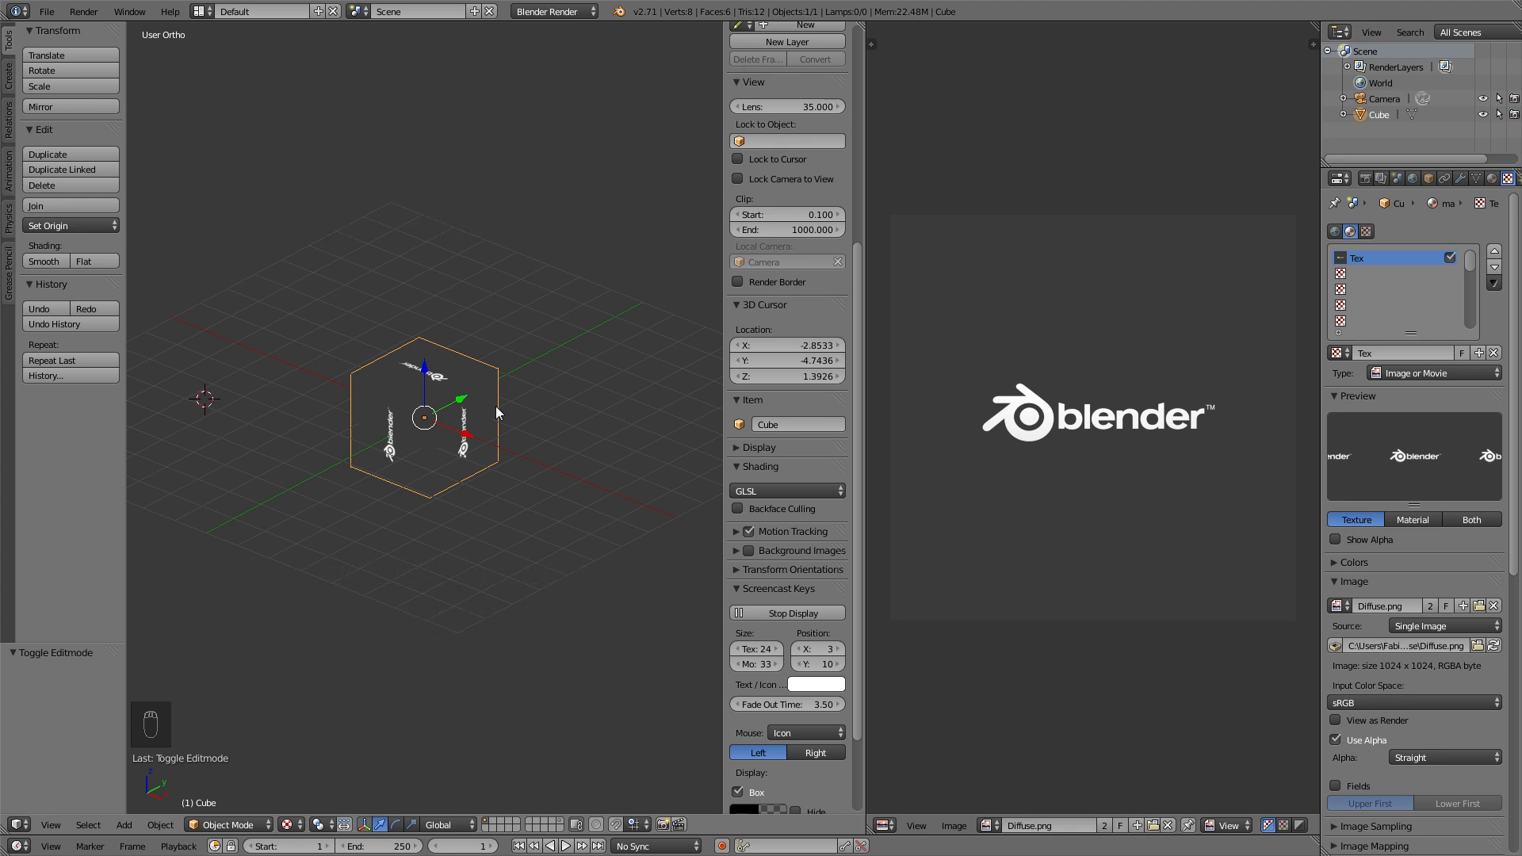
# Start an Autodesk FBX export into the Diffuse folder, choosing the existing cube.fbx as the target file.
pyautogui.click(47, 11)
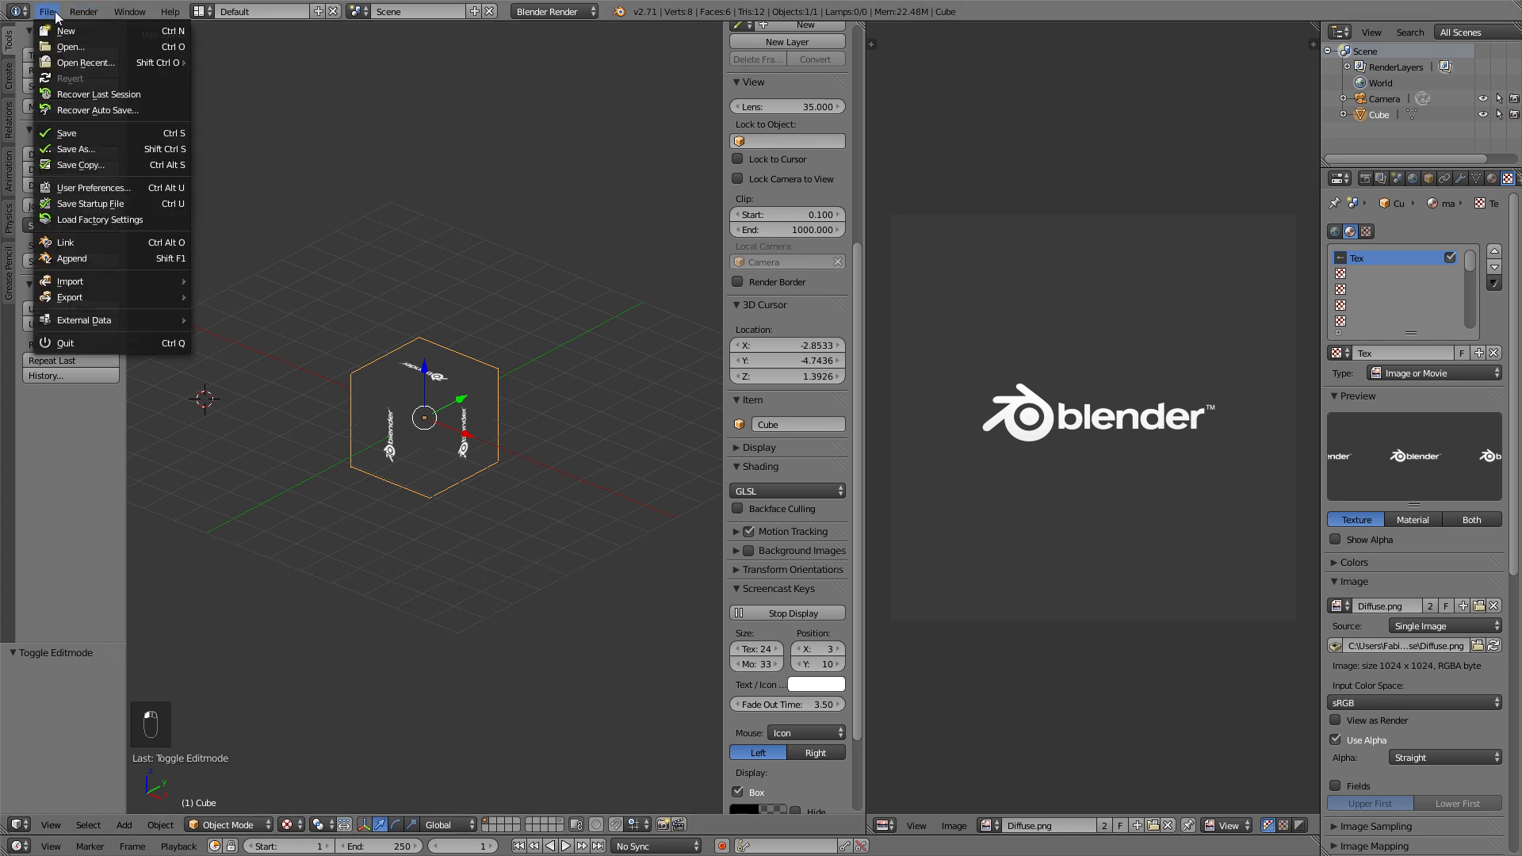
pyautogui.moveTo(95, 299)
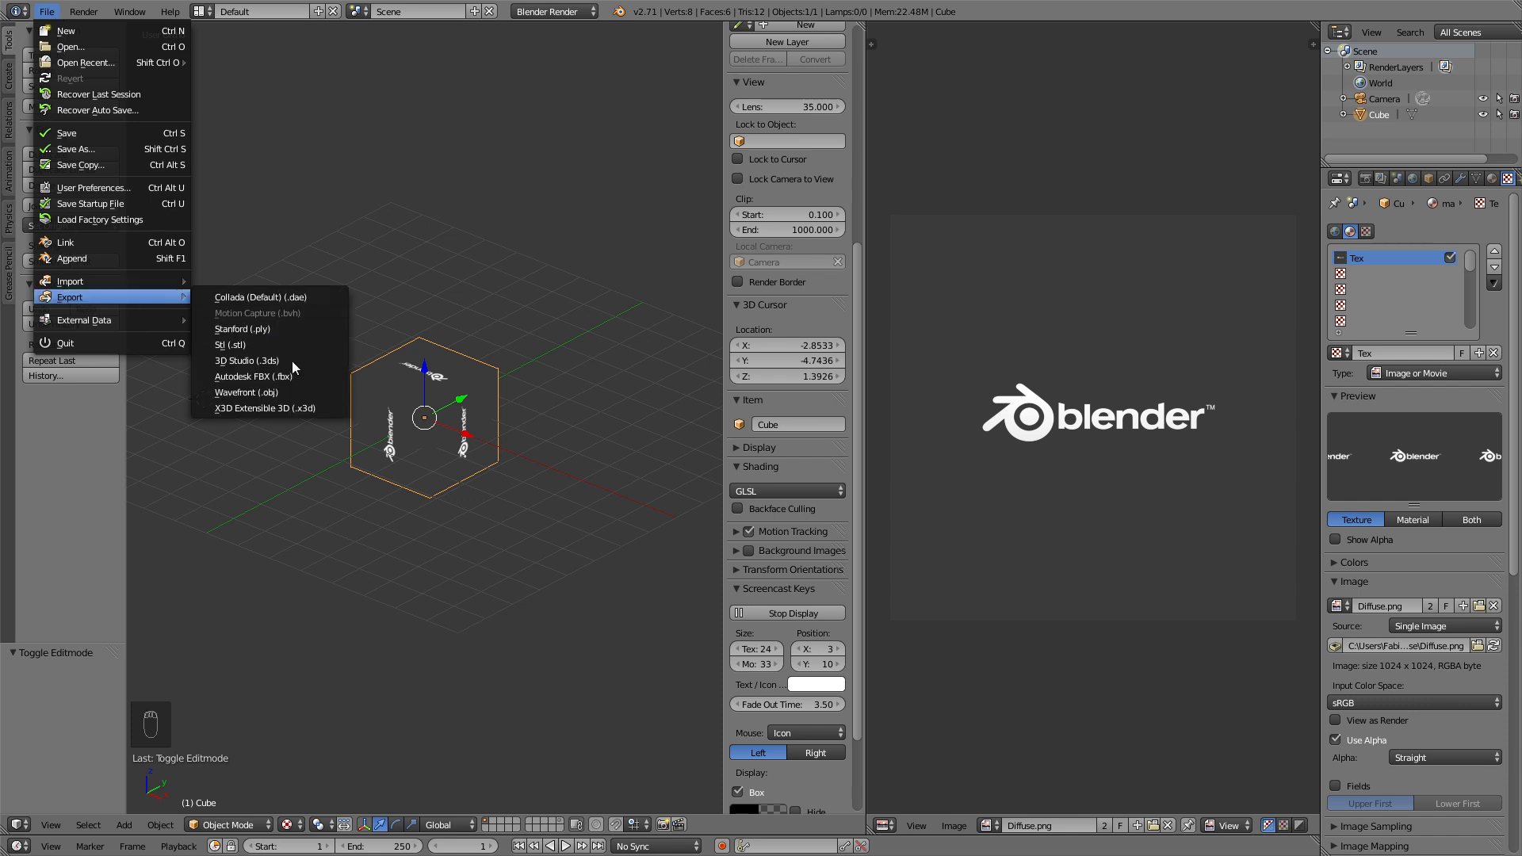
pyautogui.click(304, 378)
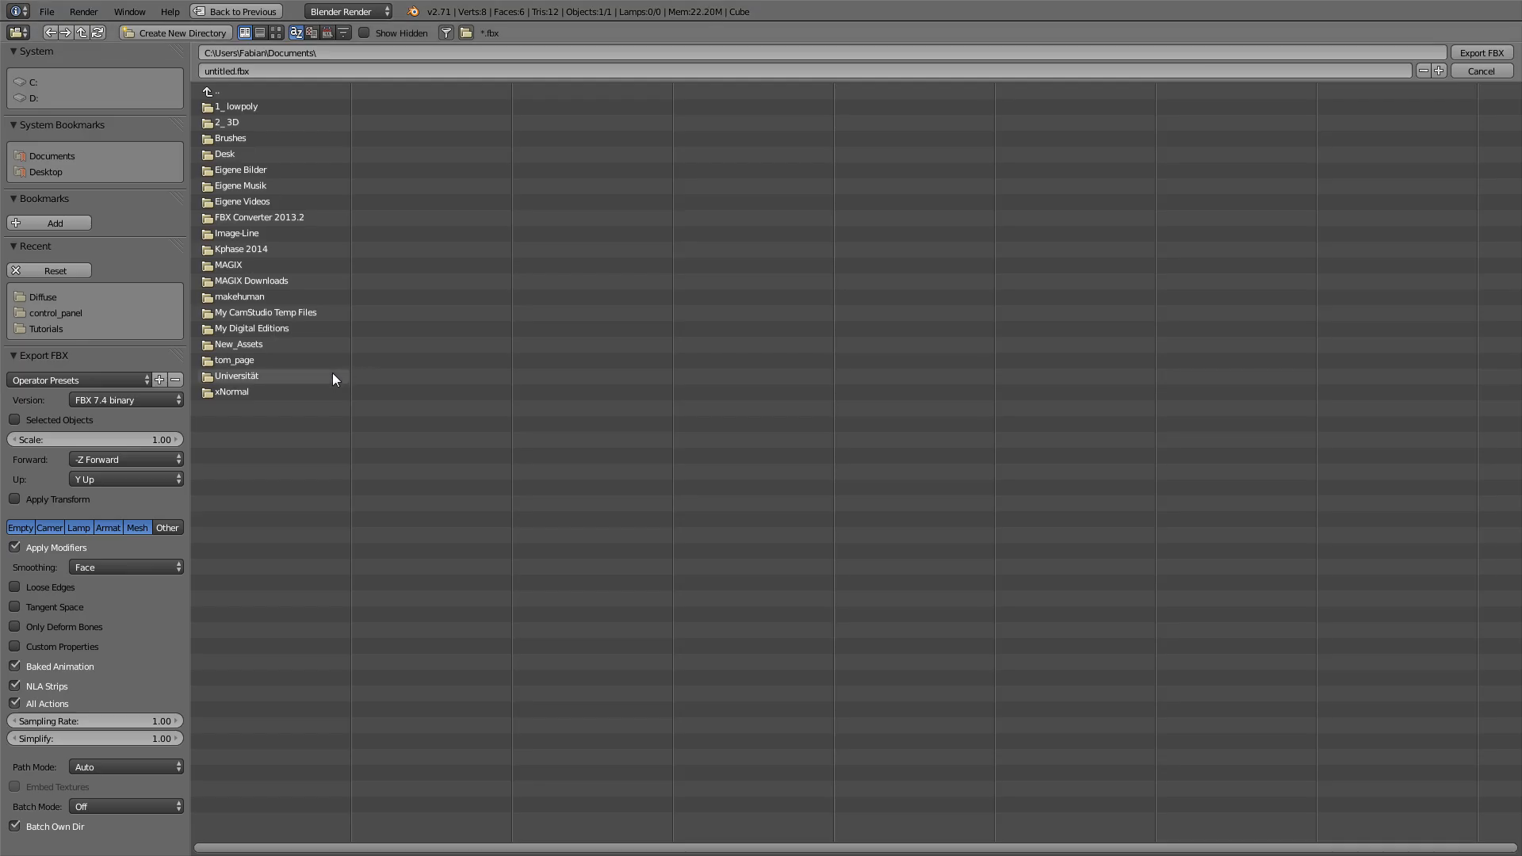
pyautogui.click(94, 296)
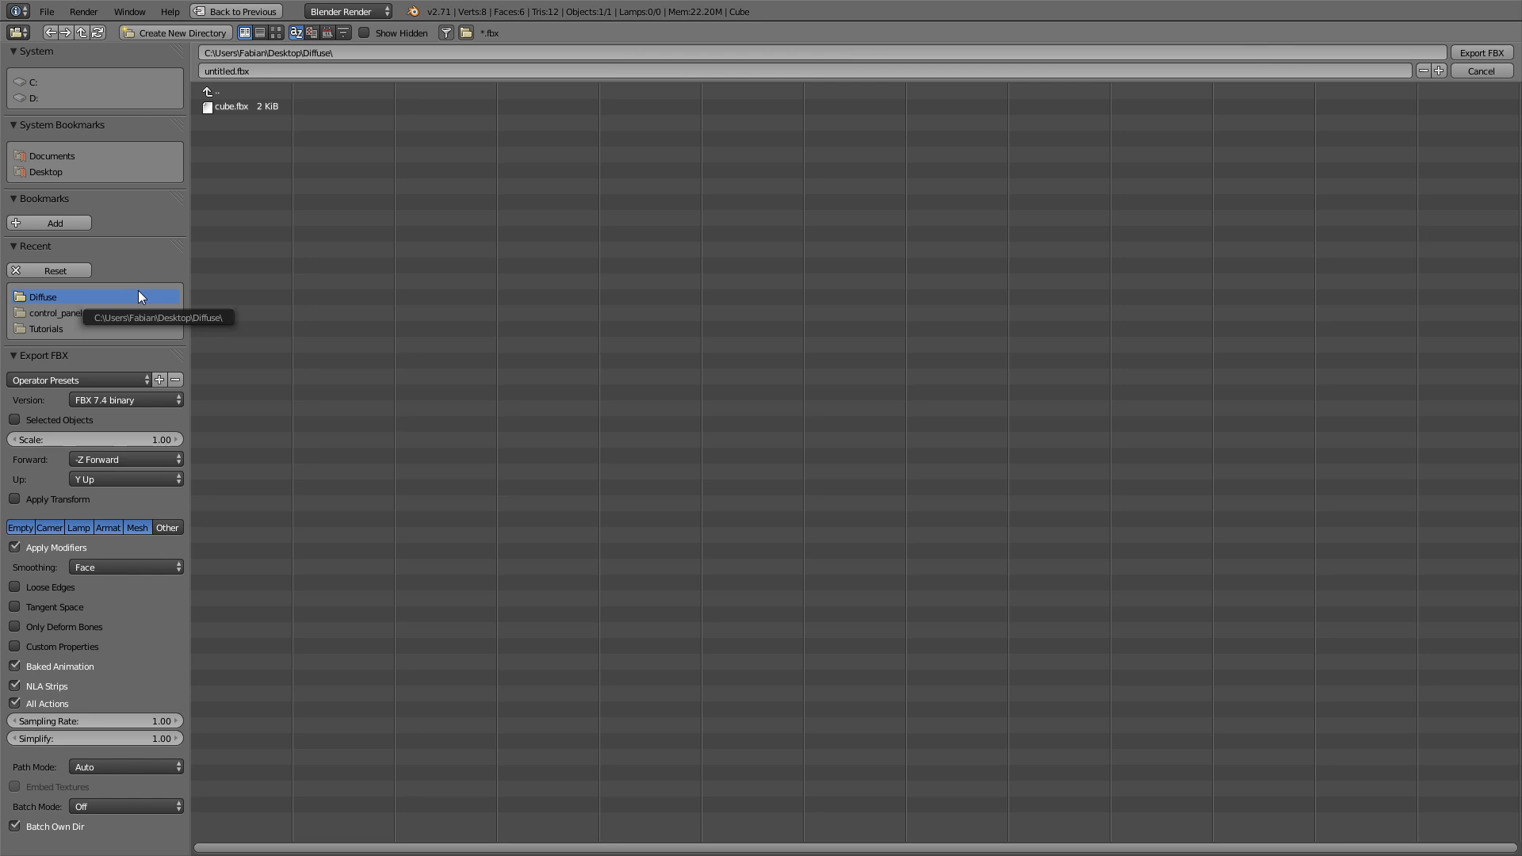
pyautogui.click(236, 106)
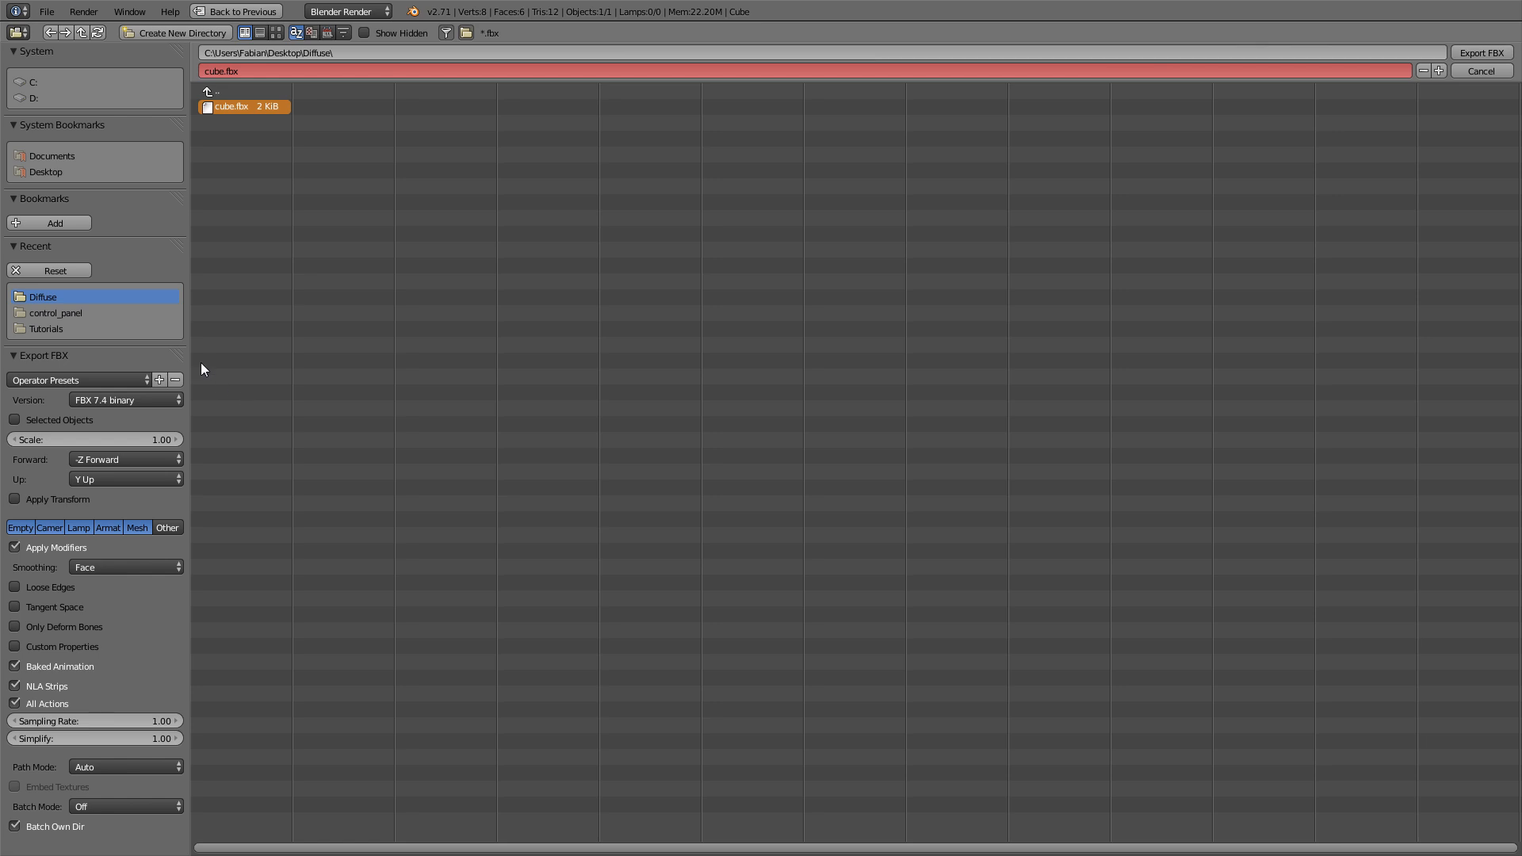
pyautogui.moveTo(190, 332); pyautogui.dragTo(216, 332)
# Configure the export as FBX 6.1 ASCII, limited to selected objects, with a scale of 100.
pyautogui.click(155, 397)
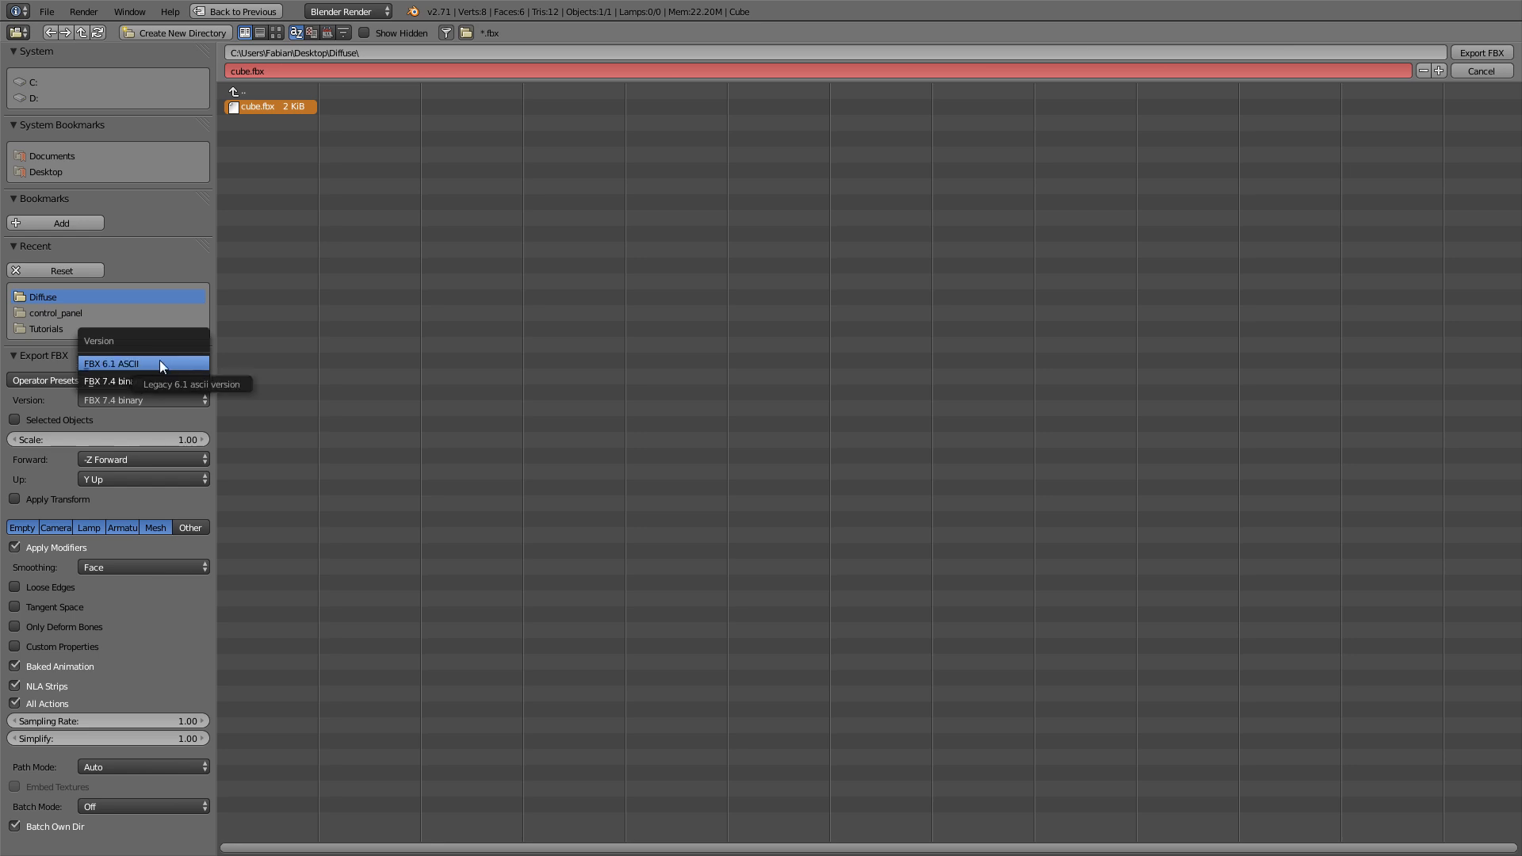
pyautogui.click(160, 363)
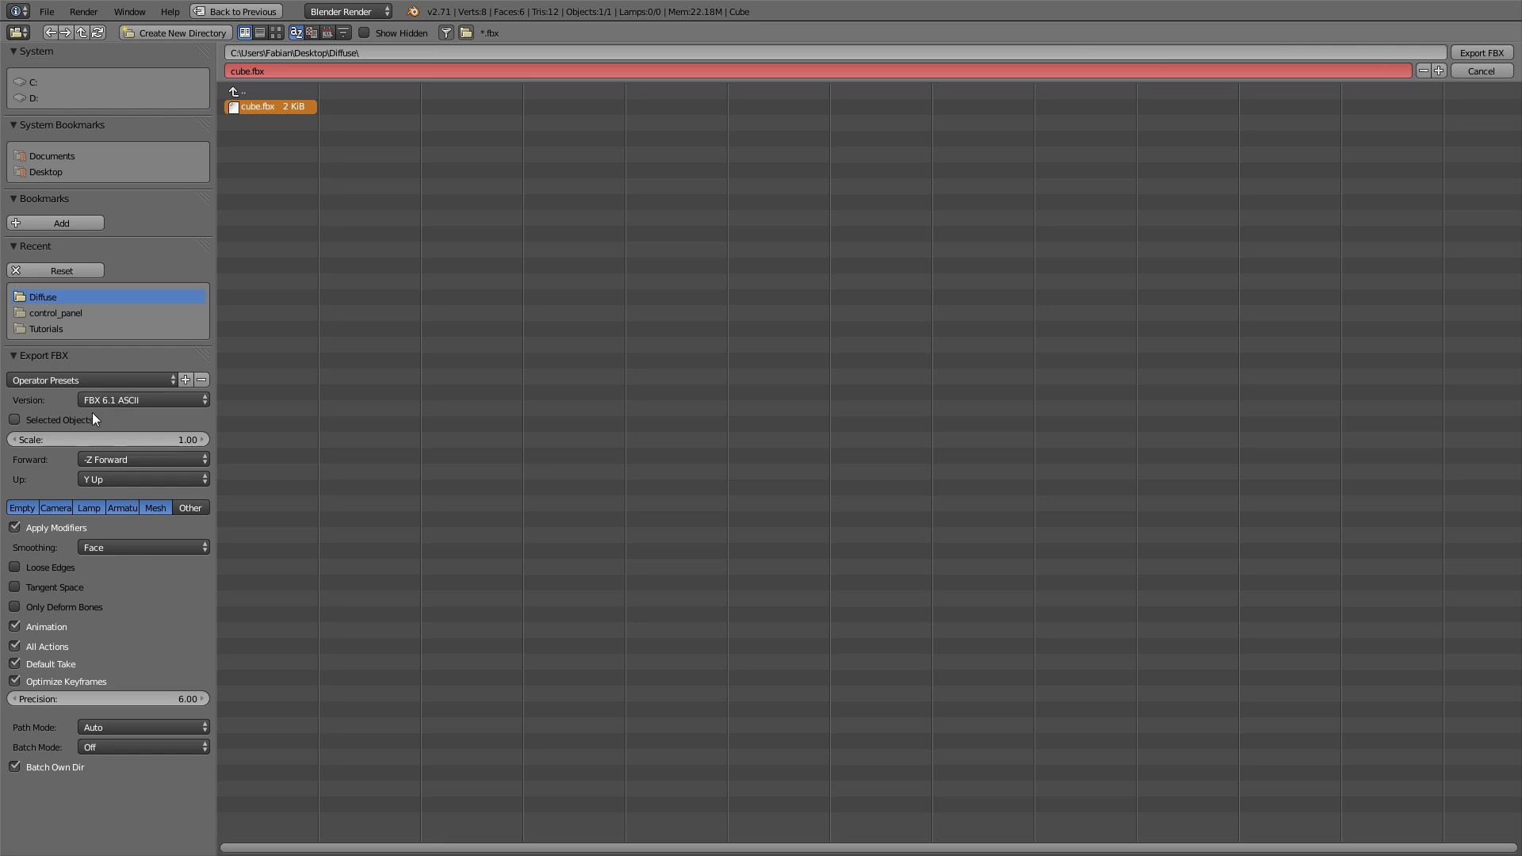
pyautogui.click(65, 419)
pyautogui.click(179, 440)
pyautogui.write('1')
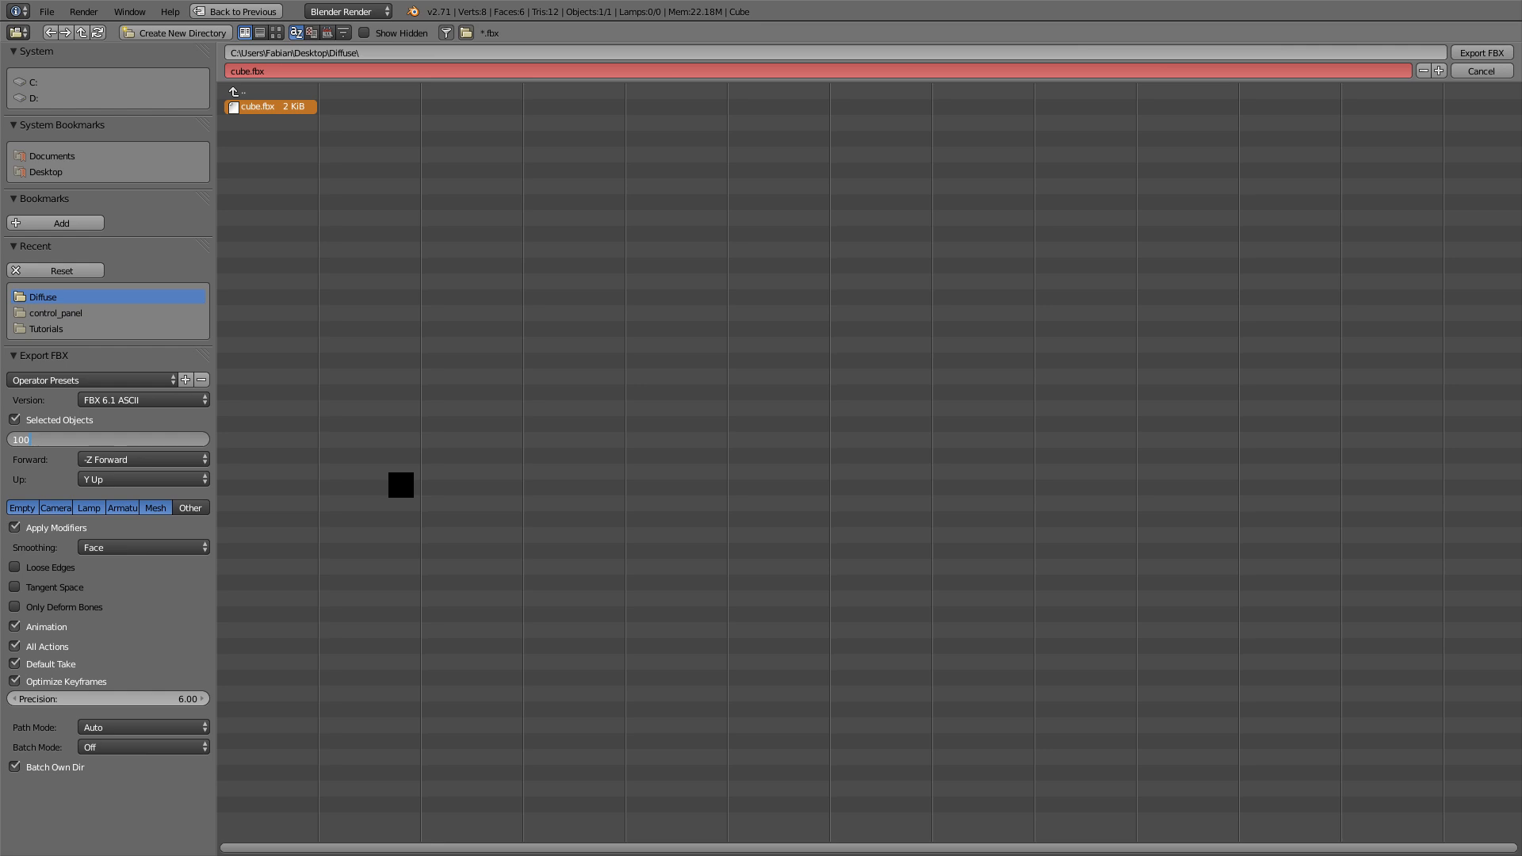
pyautogui.press('Return')
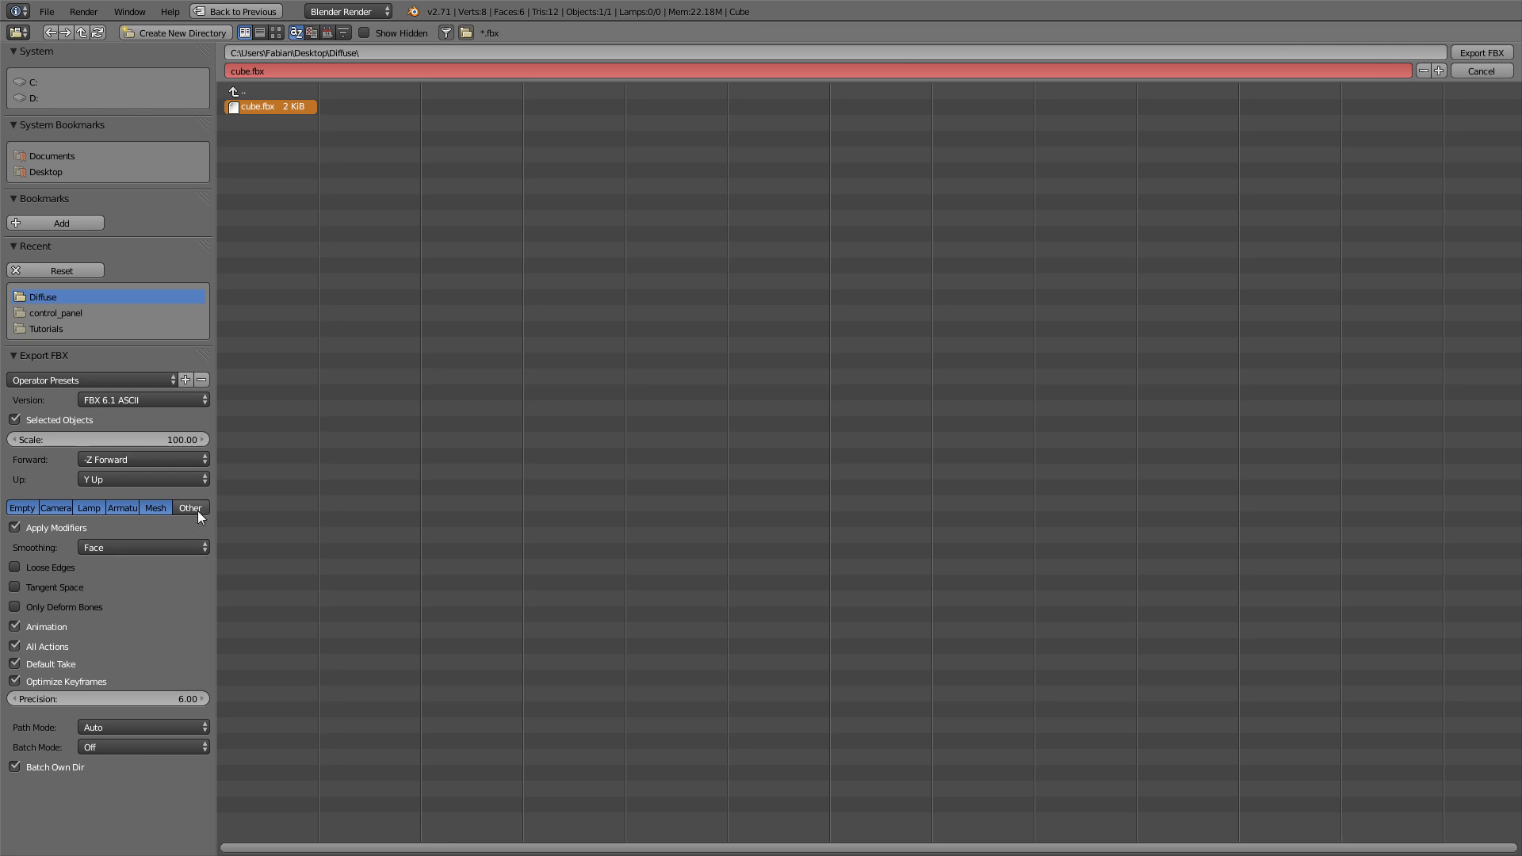
# Restrict the export to mesh objects without animation and export the FBX file.
pyautogui.click(153, 511)
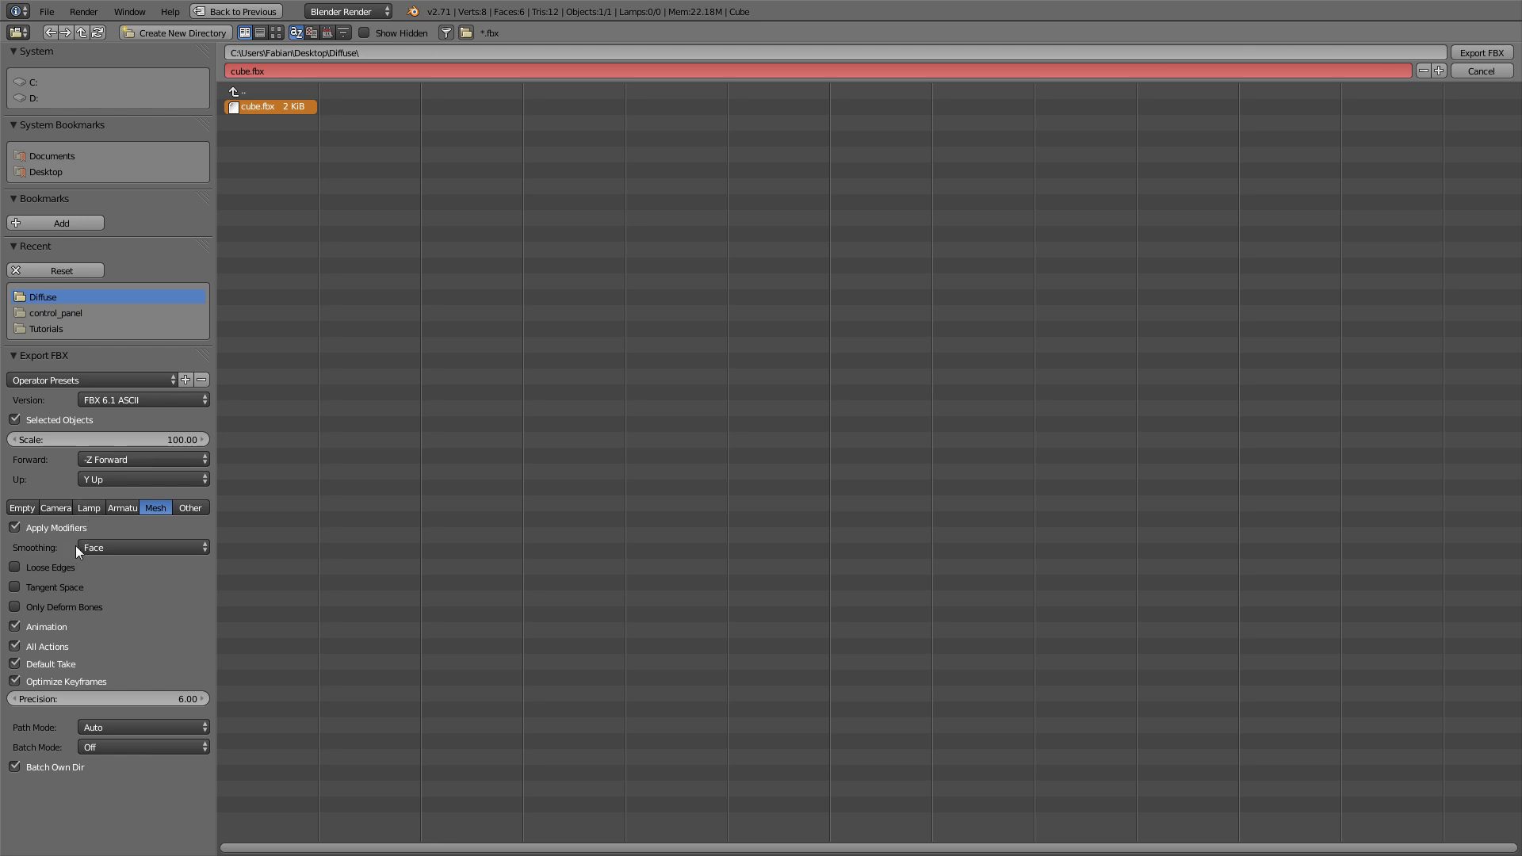
pyautogui.click(48, 626)
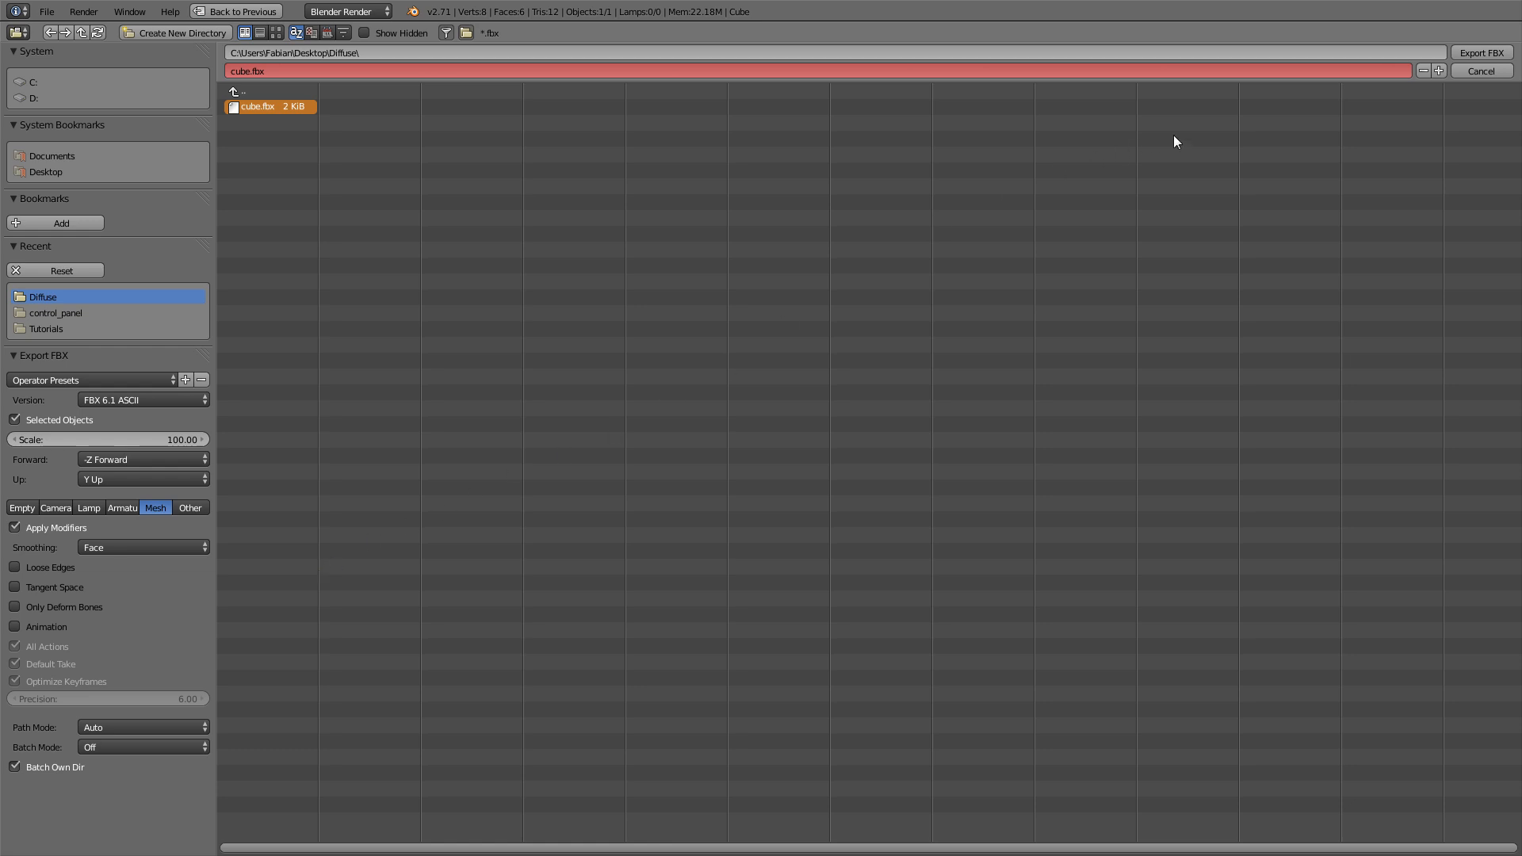
pyautogui.click(1479, 55)
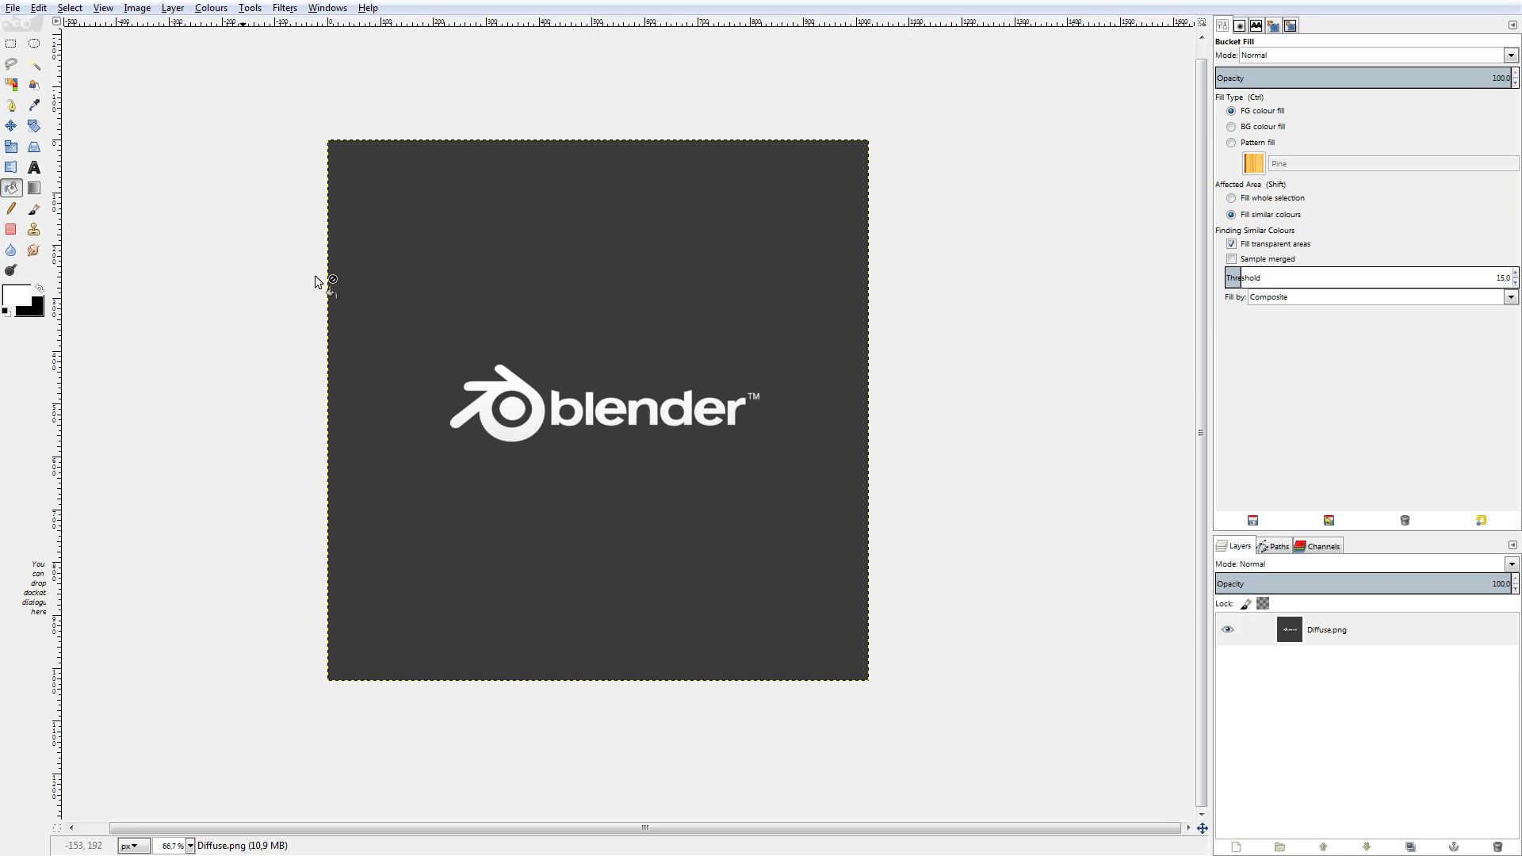
# Start exporting the Diffuse image in GIMP to the Diffuse folder under the file name texture_de.dds.
pyautogui.click(13, 8)
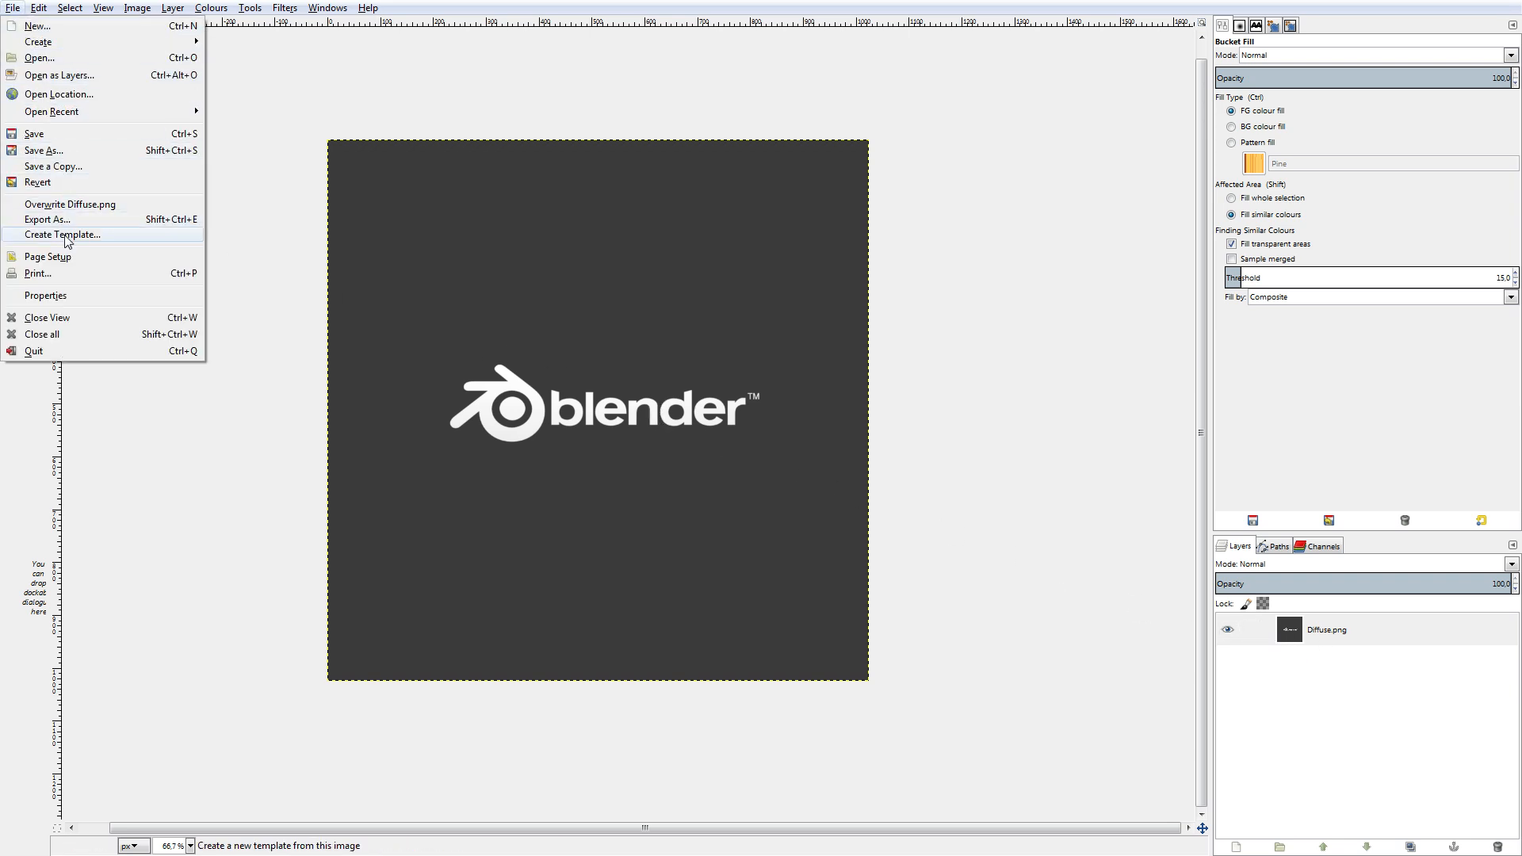
pyautogui.click(147, 222)
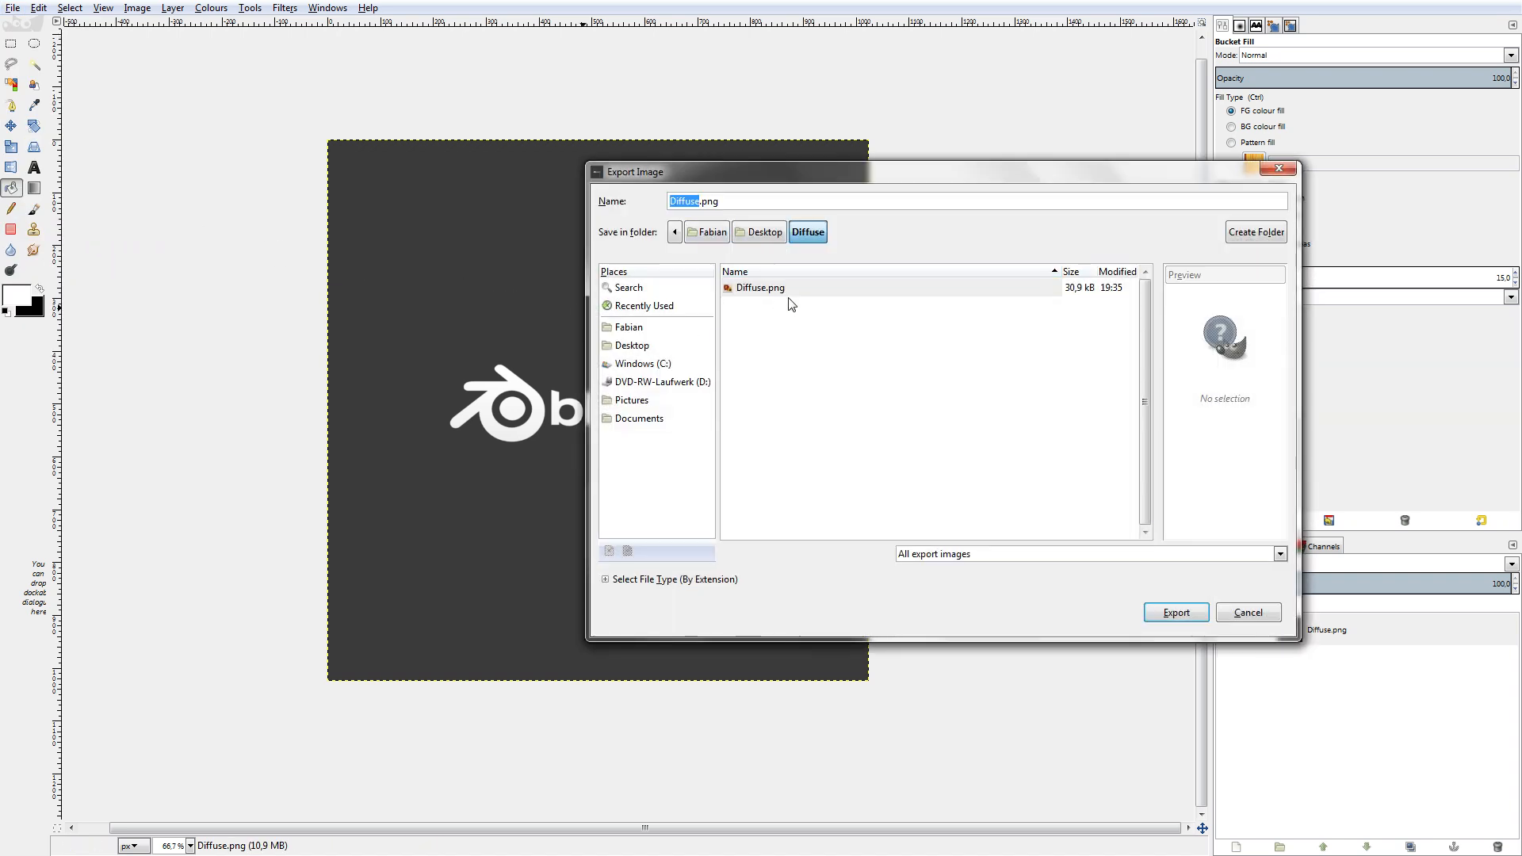
pyautogui.moveTo(742, 207); pyautogui.dragTo(640, 197)
pyautogui.write('texture_de')
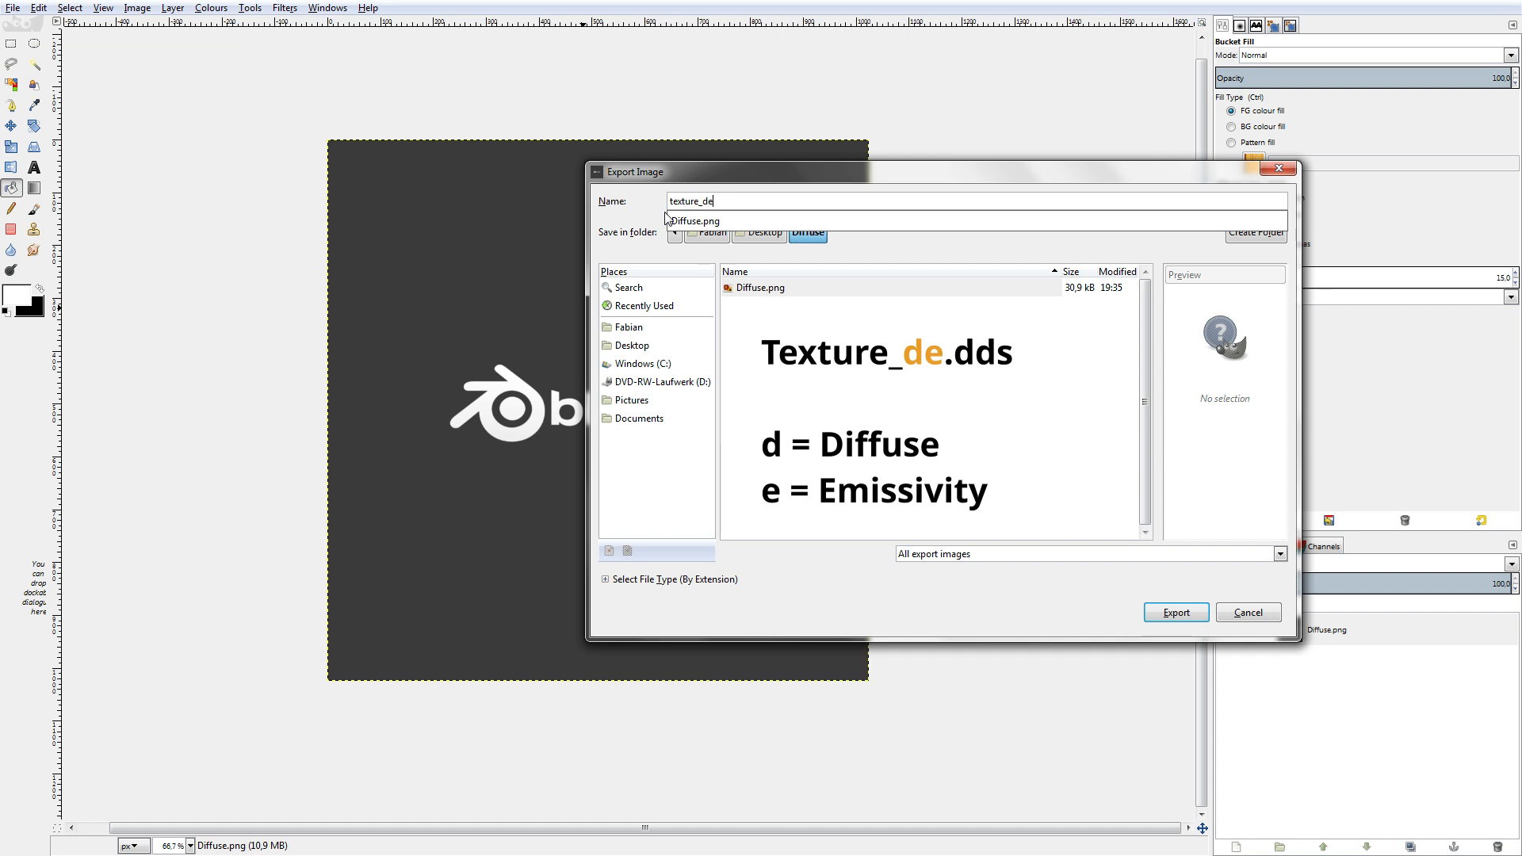
pyautogui.write('.dd')
pyautogui.press('Return')
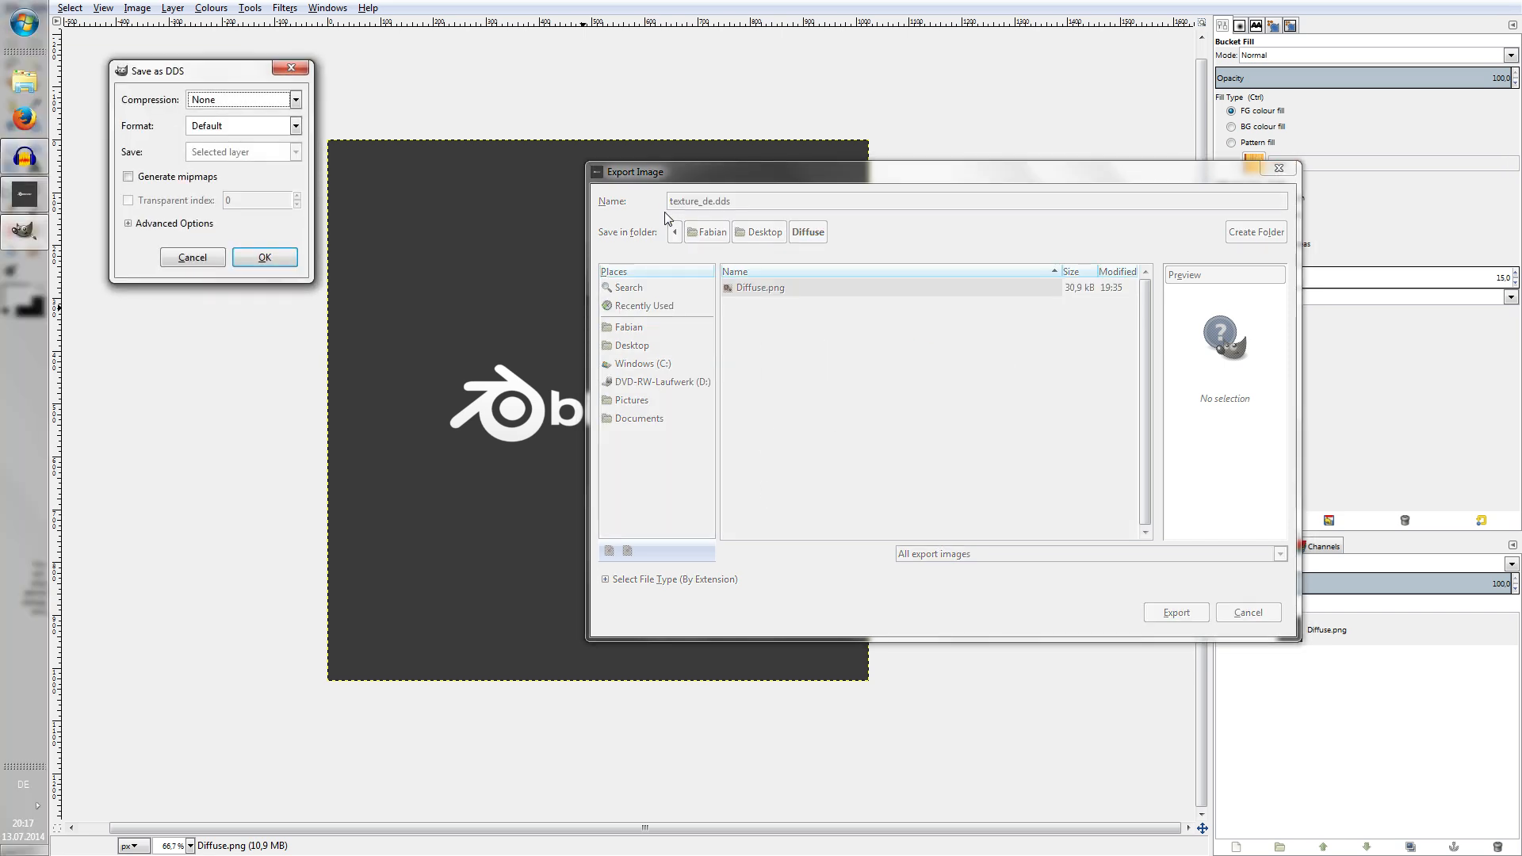
# Set the DDS compression to BC3 / DXT5, enable mipmap generation, and export texture_de.dds.
pyautogui.click(242, 100)
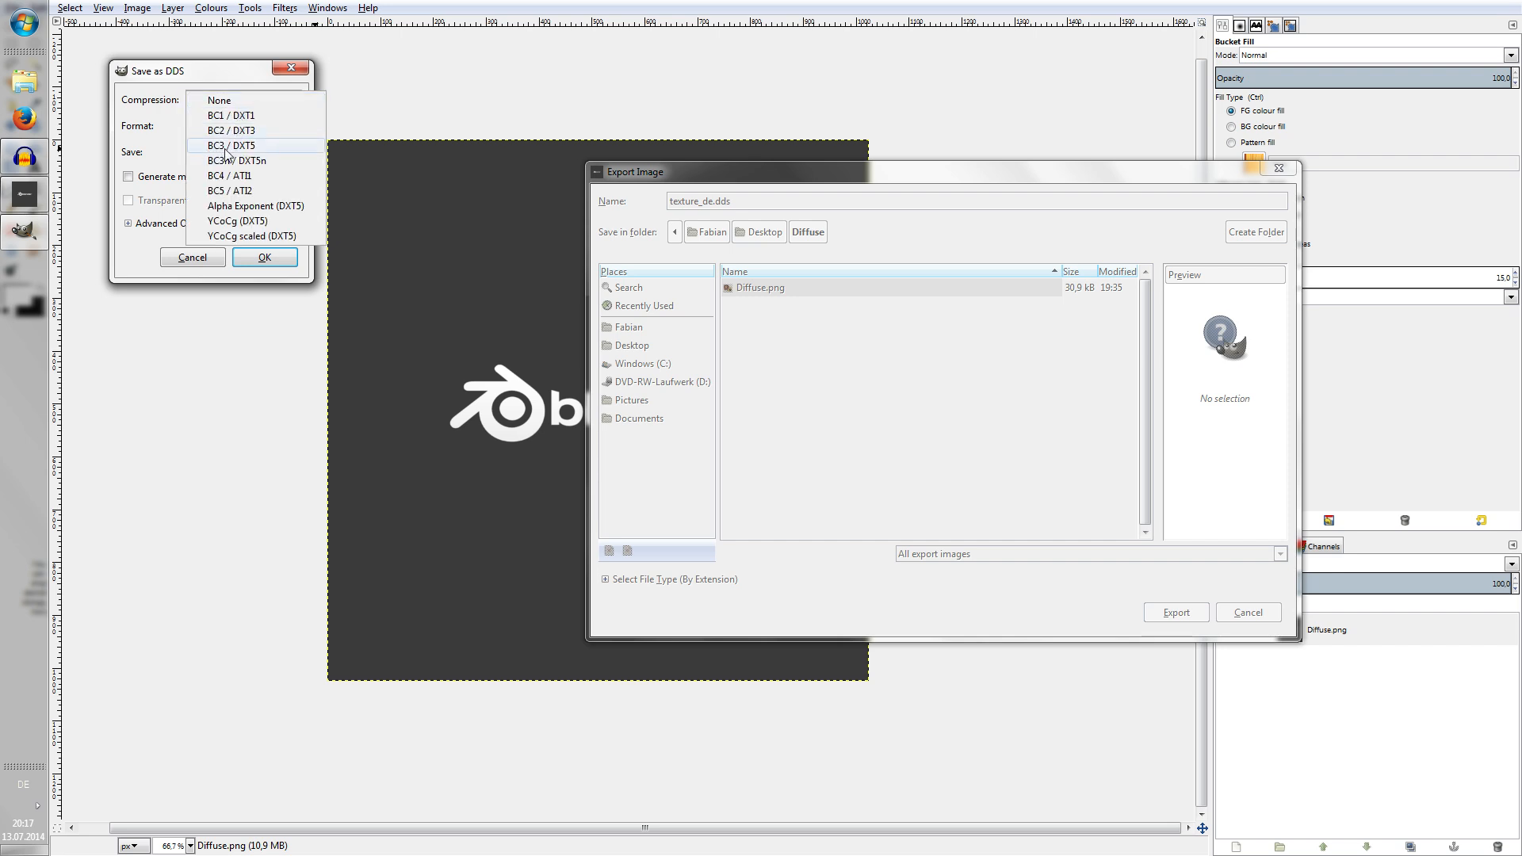
pyautogui.click(250, 147)
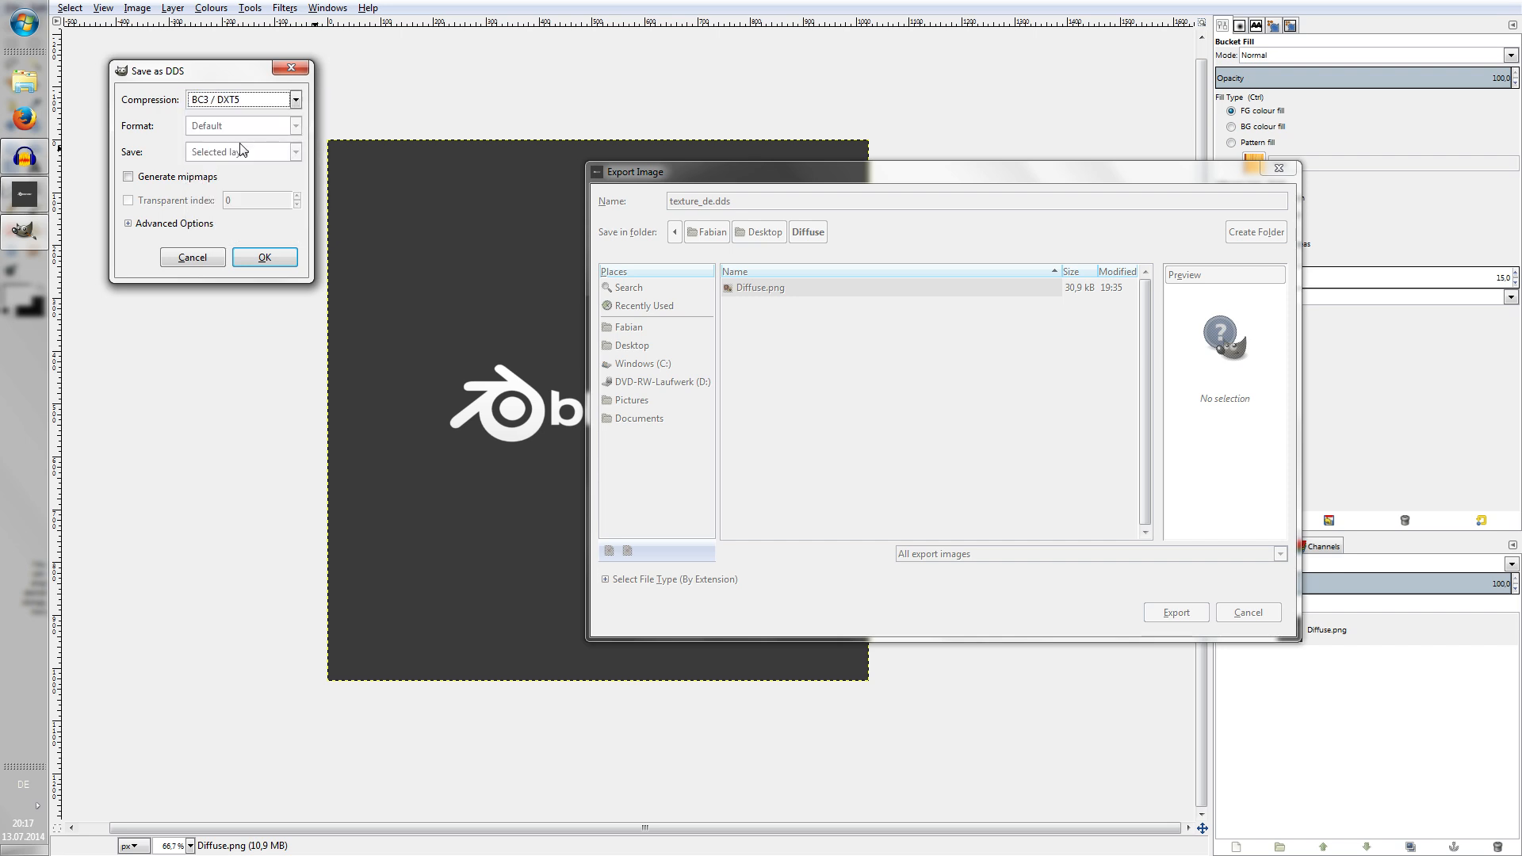
pyautogui.click(155, 181)
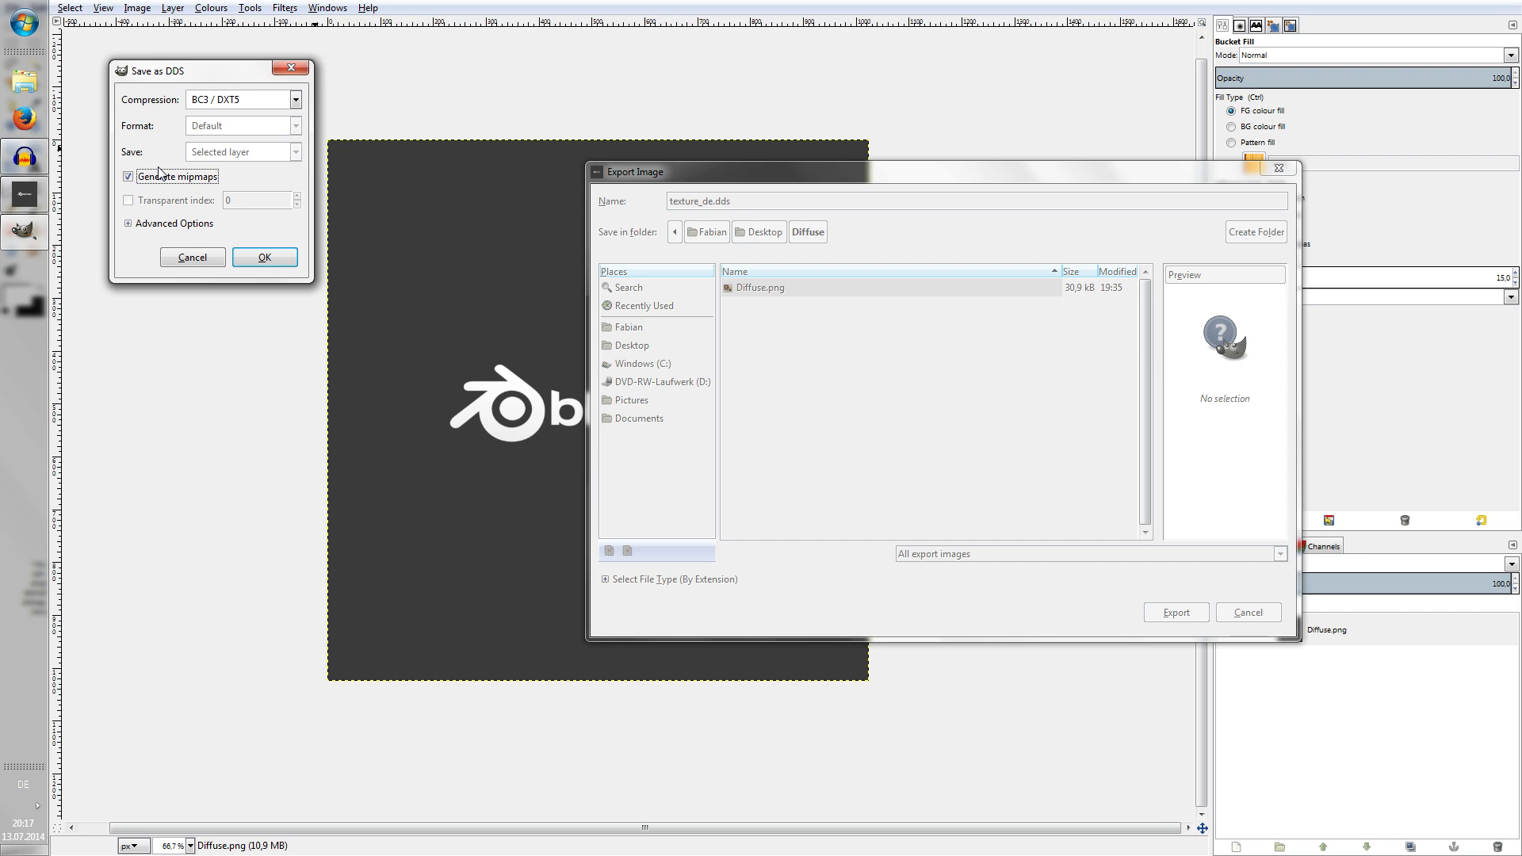
pyautogui.click(290, 259)
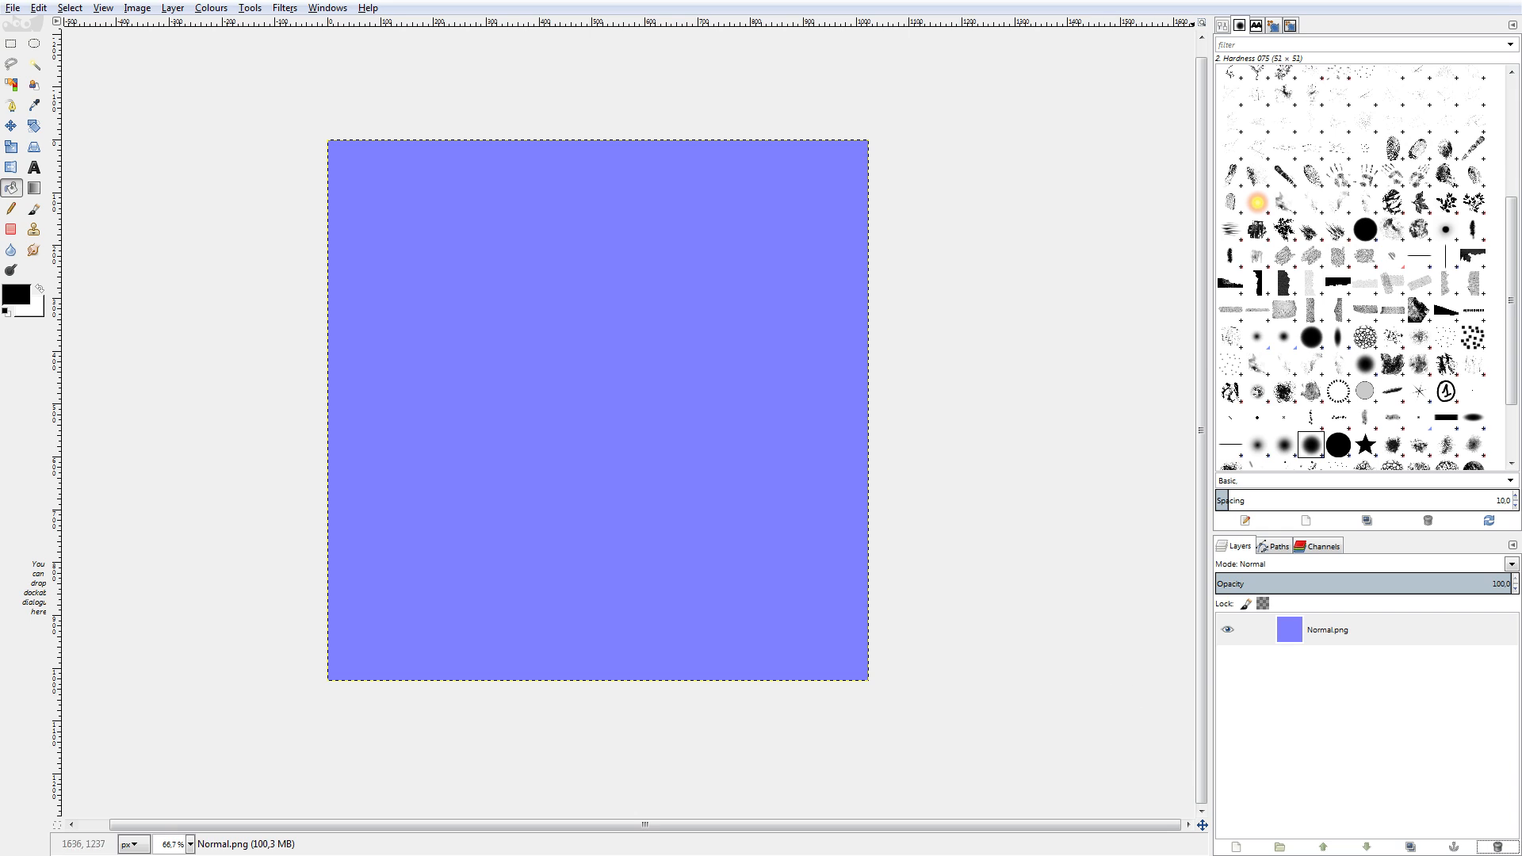
# Add a transparent 1024 × 1024 px layer above Normal.png and fill it with black.
pyautogui.click(1235, 848)
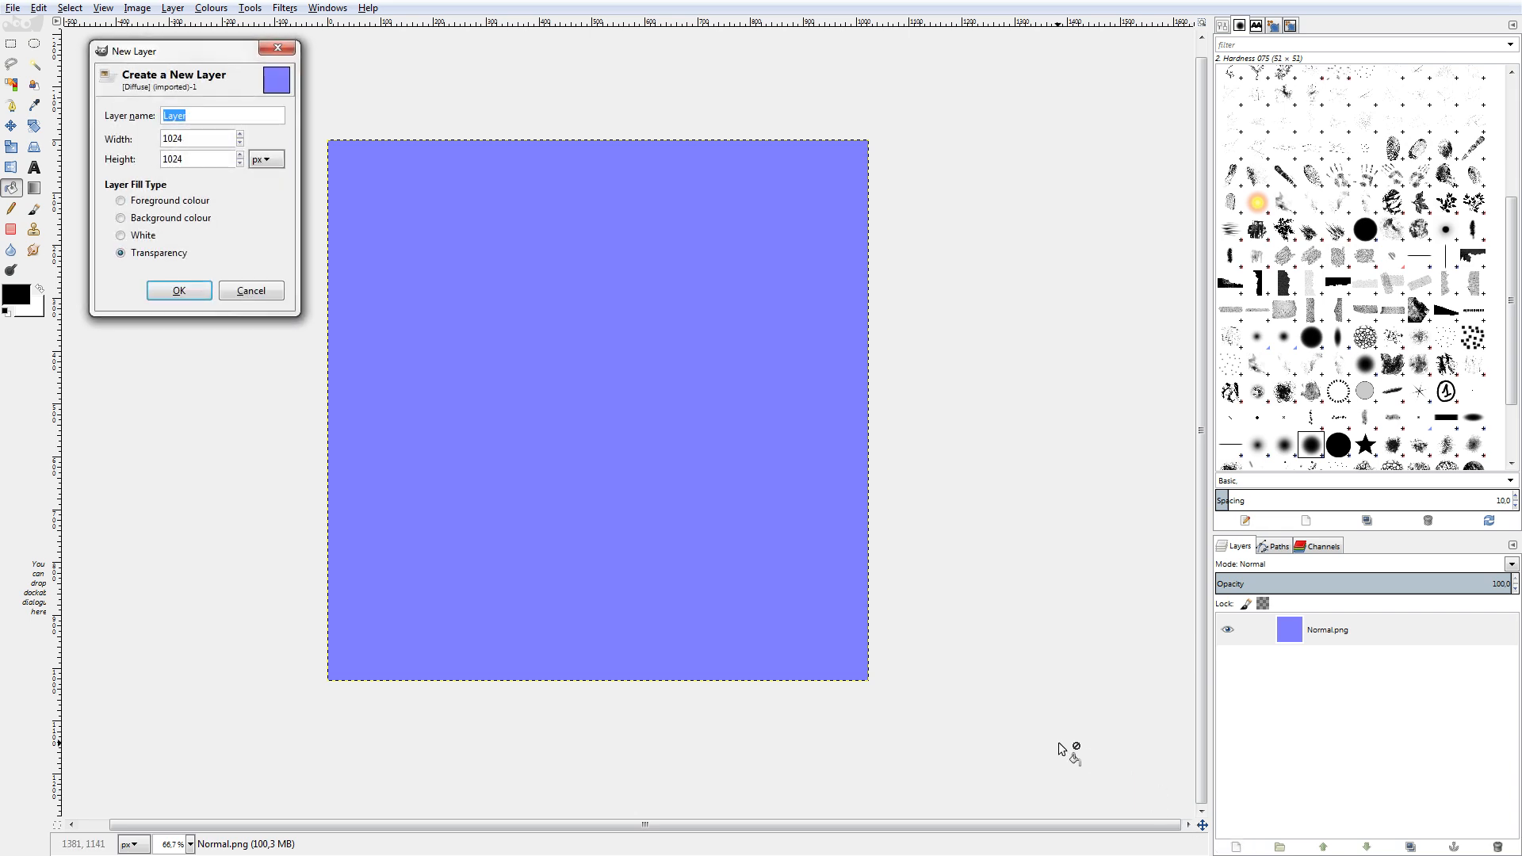
pyautogui.press('Return')
pyautogui.click(586, 336)
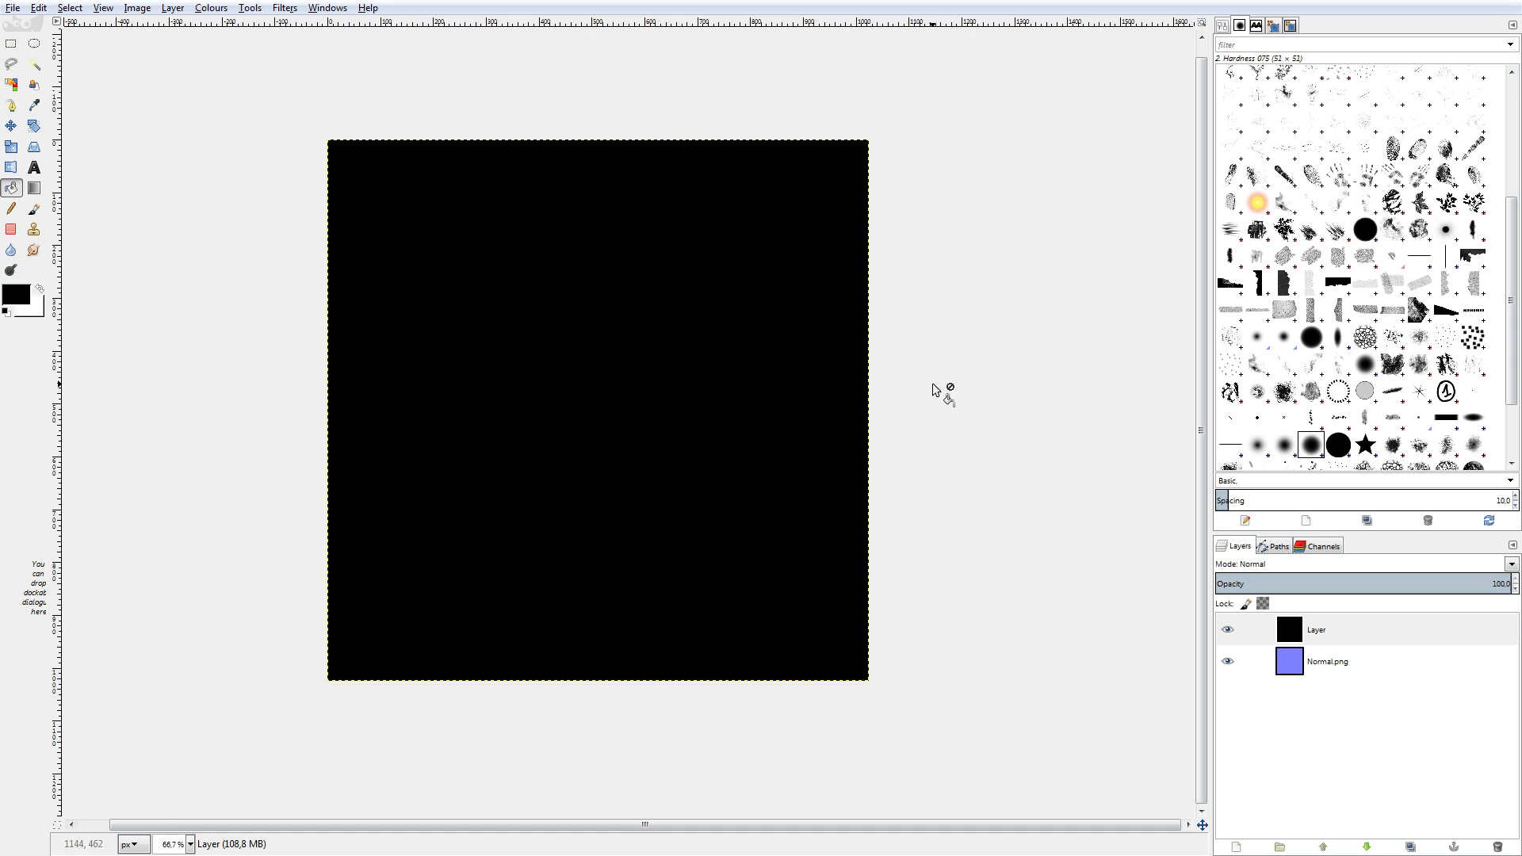
# Paint scattered soft white dots over the whole black layer with the Paintbrush at size 70.
pyautogui.press('x')
pyautogui.press('p')
pyautogui.hotkey('shift', ']')
pyautogui.hotkey('shift', ']')
pyautogui.hotkey('shift', ']')
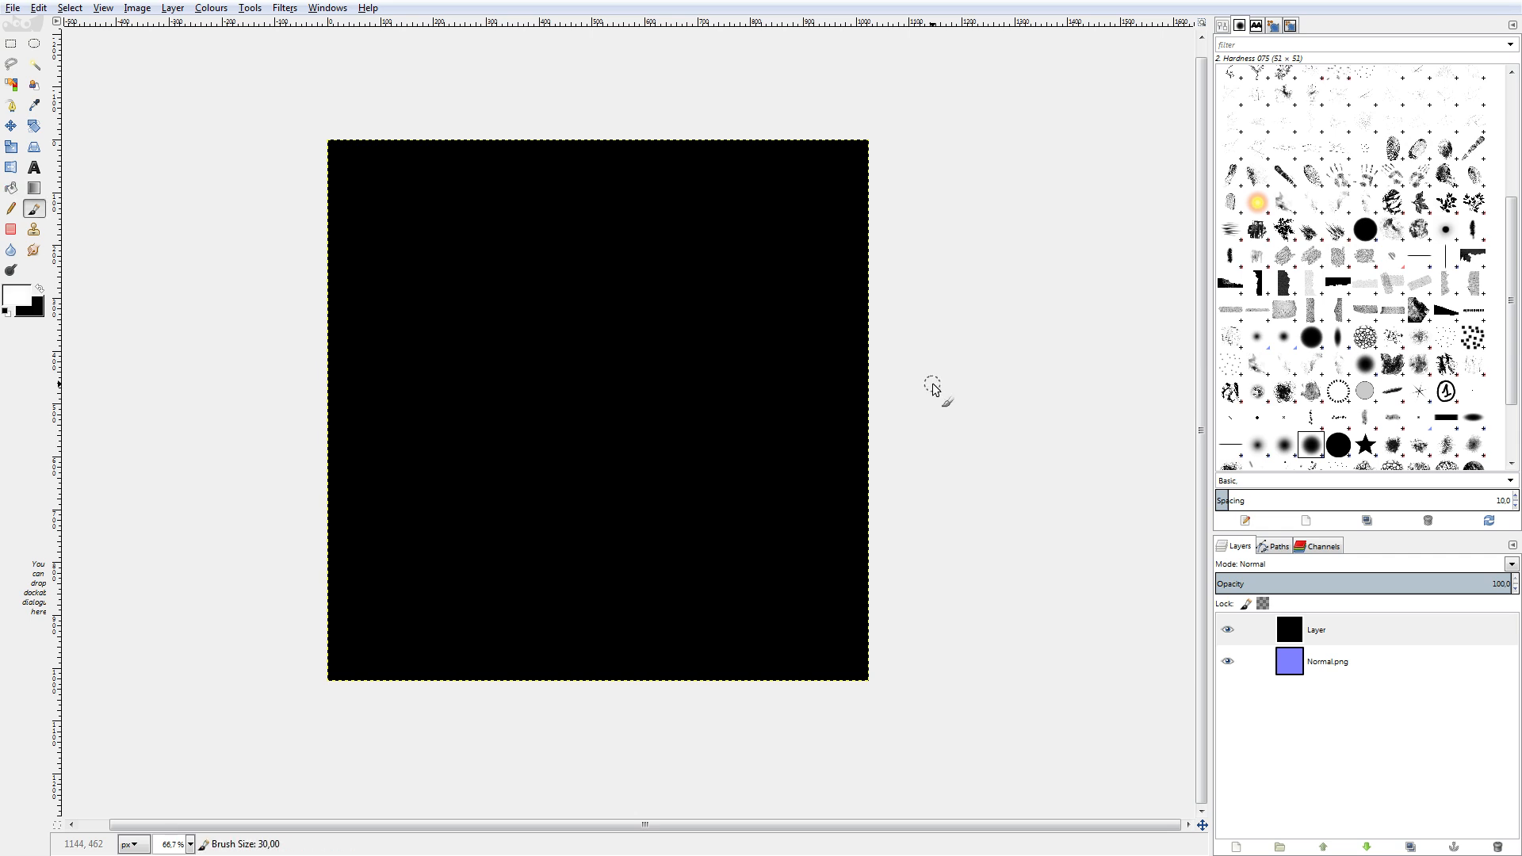
pyautogui.hotkey('shift', ']')
pyautogui.hotkey('shift', ']')
pyautogui.click(720, 364)
pyautogui.click(678, 450)
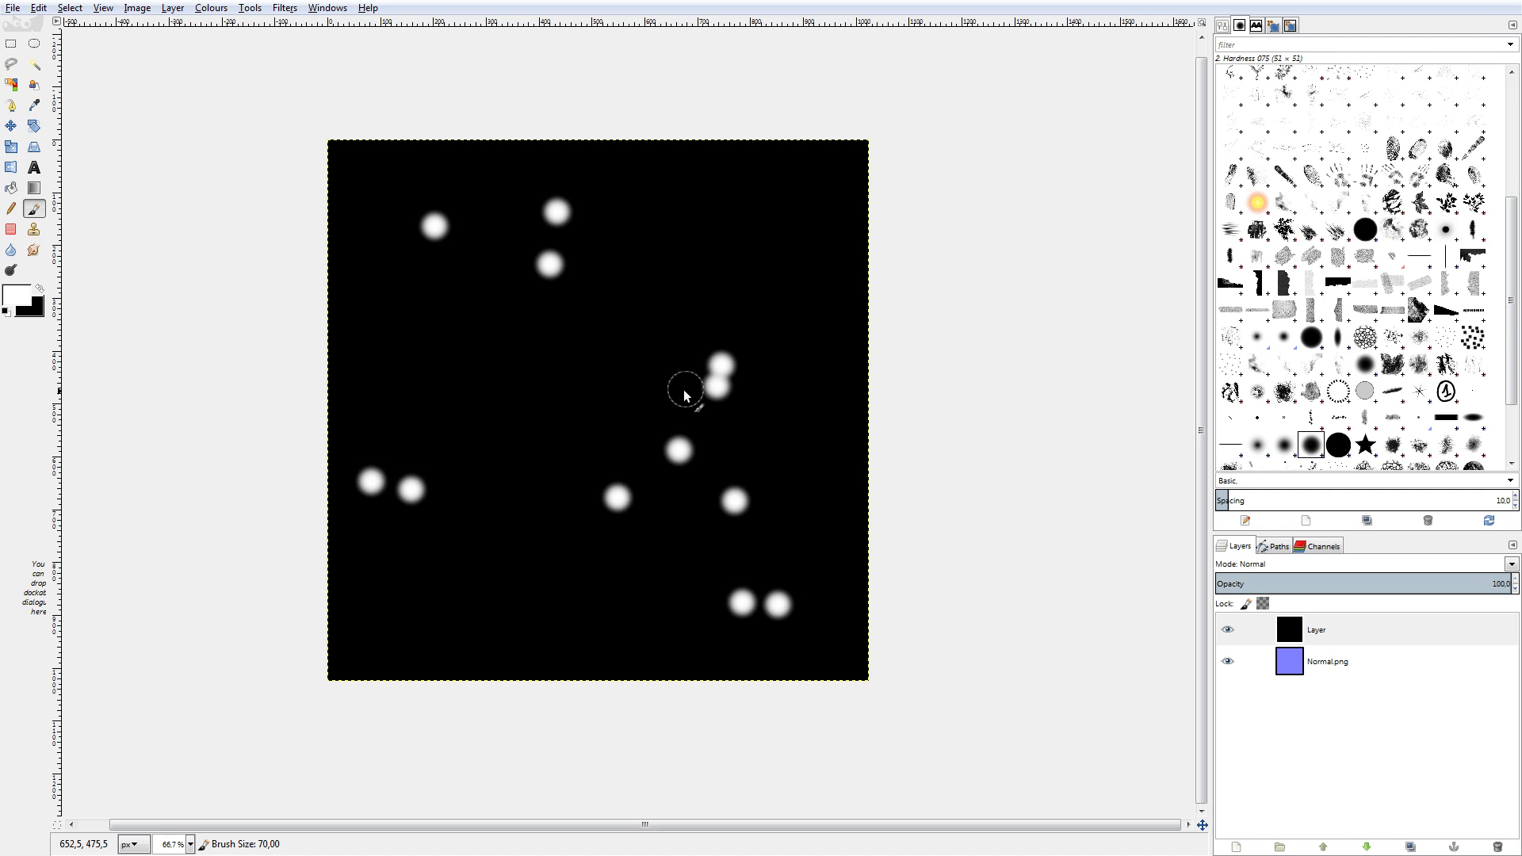
pyautogui.click(571, 498)
pyautogui.click(745, 310)
pyautogui.click(749, 274)
pyautogui.click(336, 464)
pyautogui.click(342, 506)
pyautogui.click(379, 553)
pyautogui.click(349, 613)
pyautogui.click(482, 652)
pyautogui.click(542, 625)
pyautogui.click(749, 568)
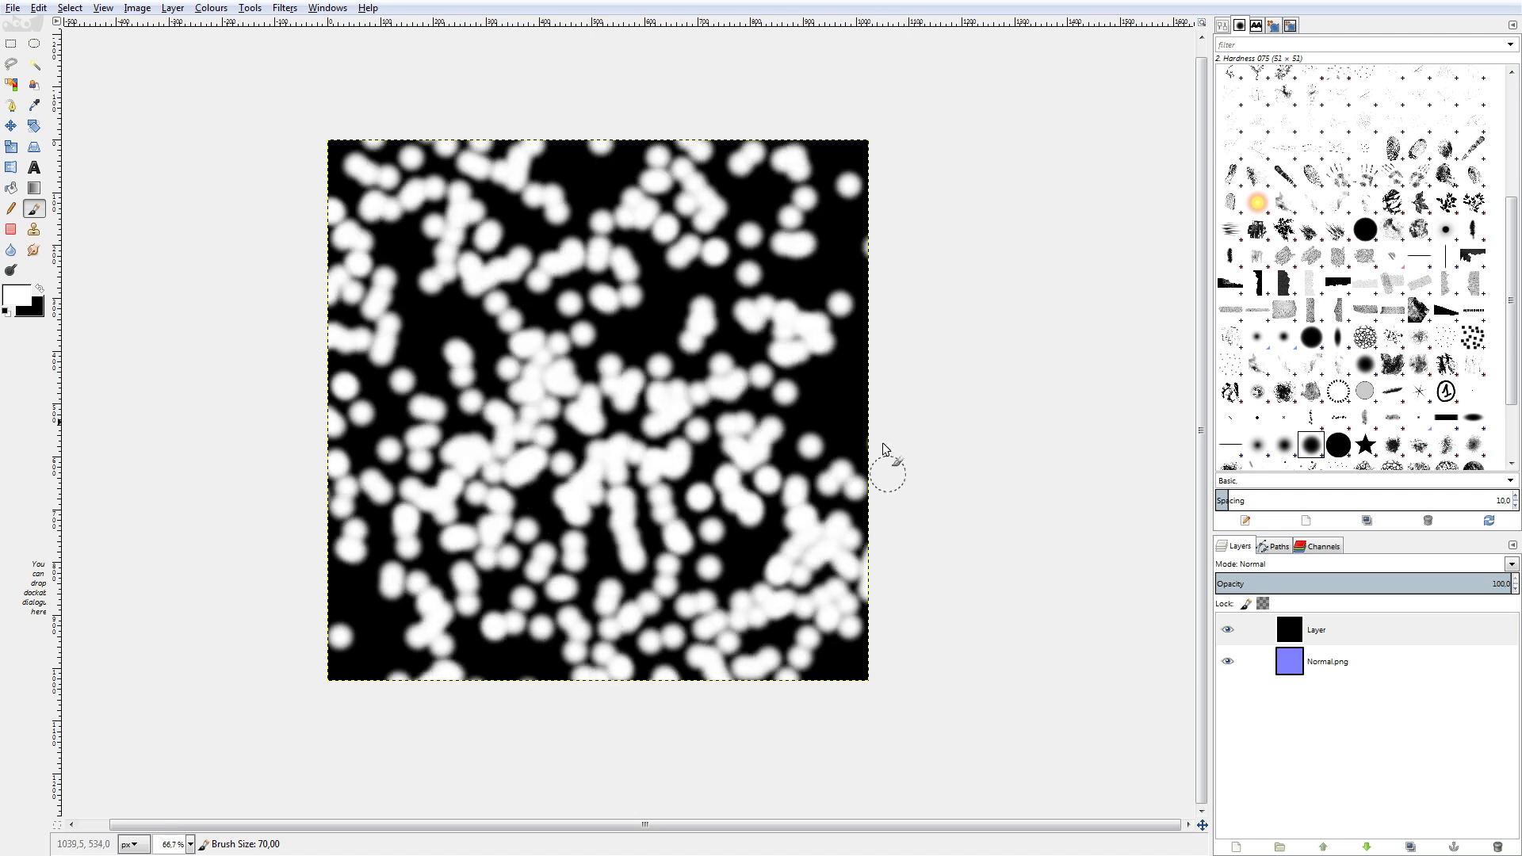
pyautogui.click(849, 276)
pyautogui.click(596, 171)
pyautogui.click(564, 464)
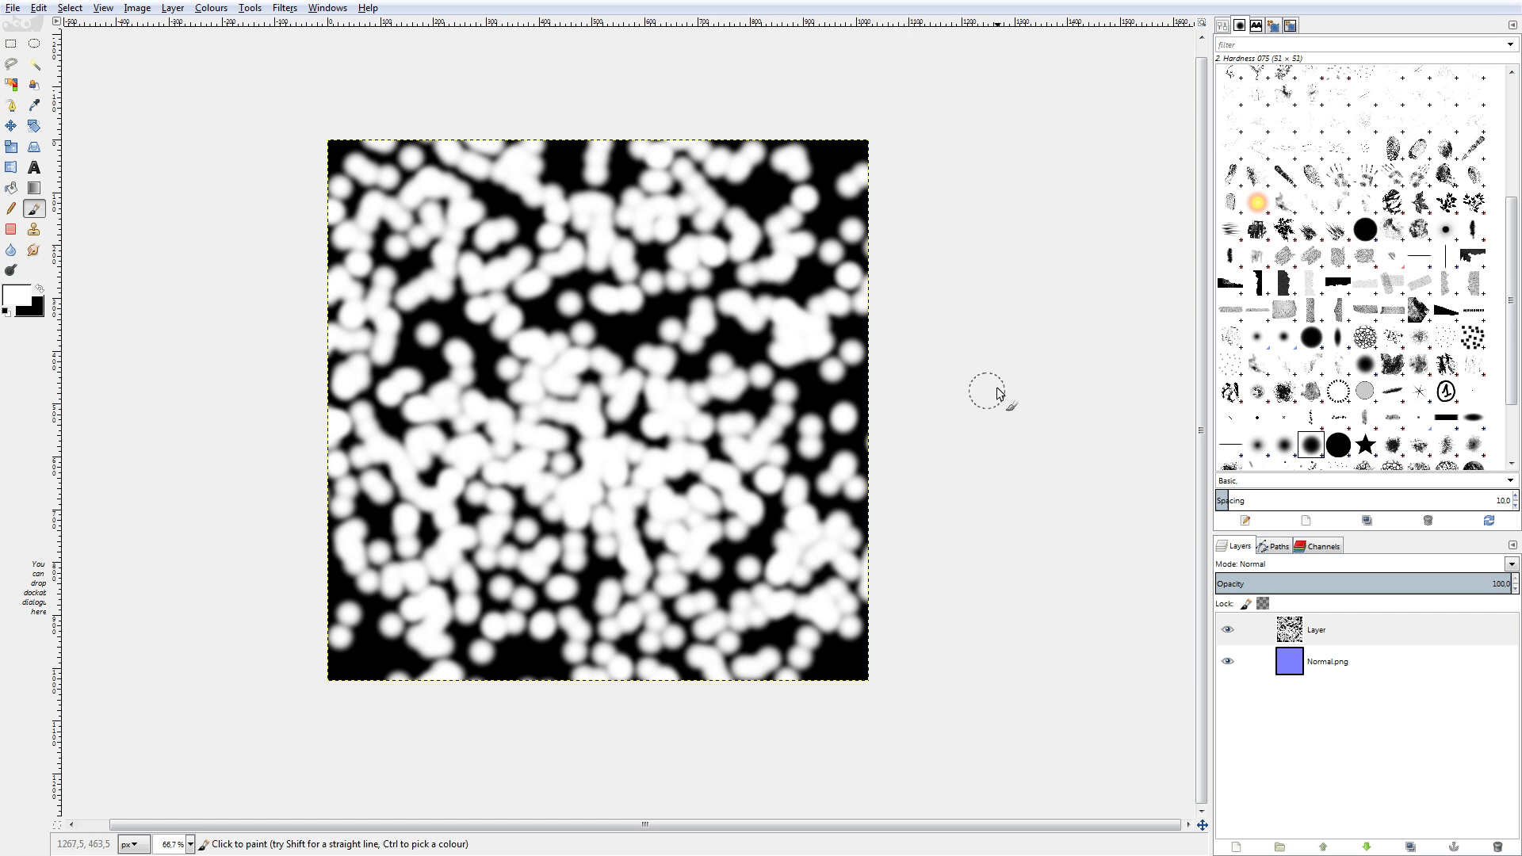
# Cut the painted layer, add a white layer mask to Normal.png, and paste and anchor the dot pattern into the mask.
pyautogui.press('ctrl')
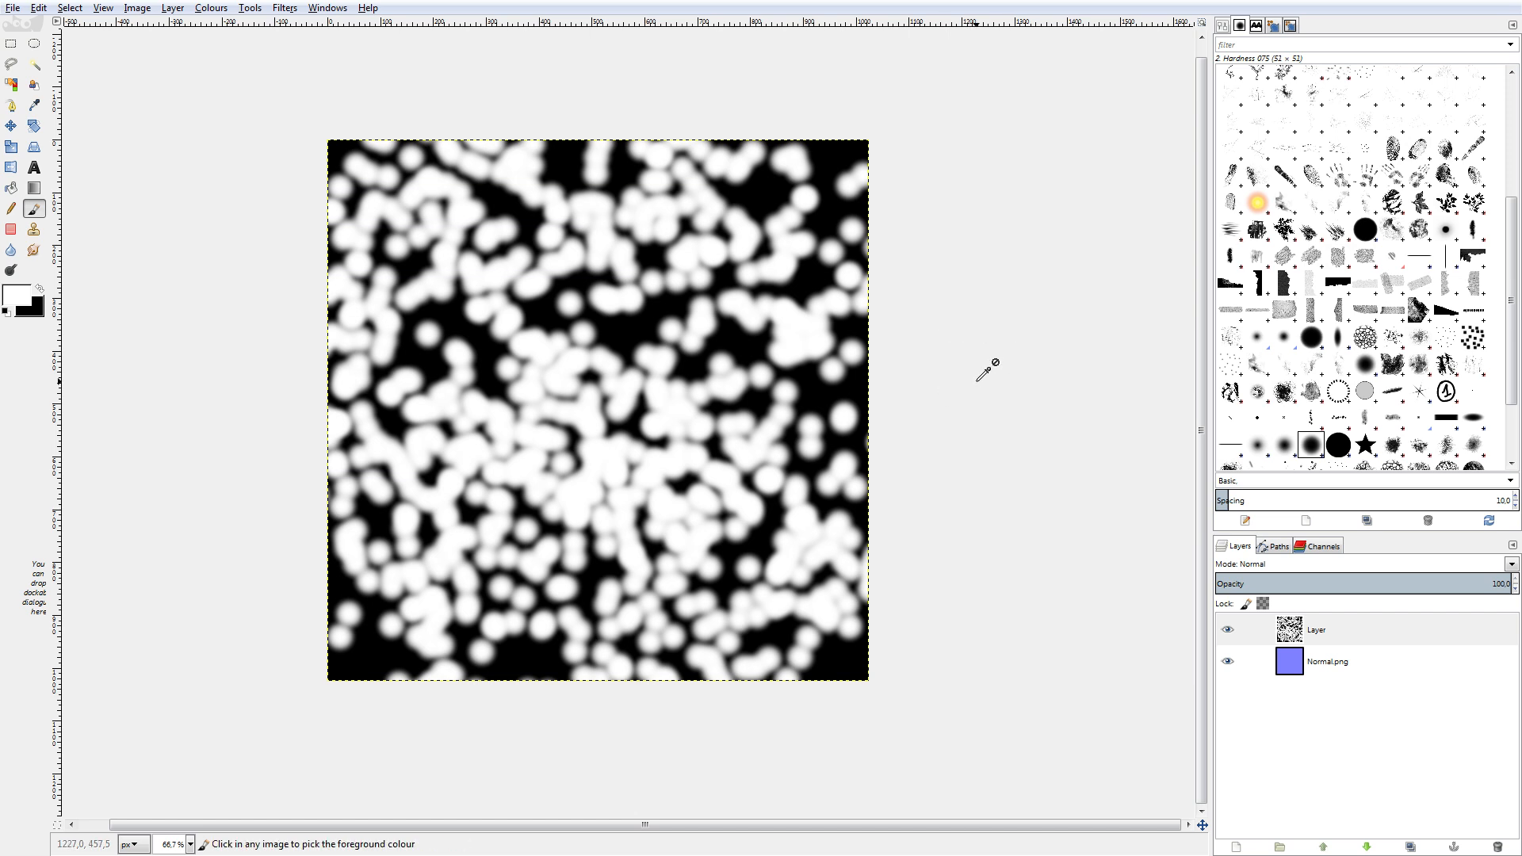
pyautogui.hotkey('ctrl', 'x')
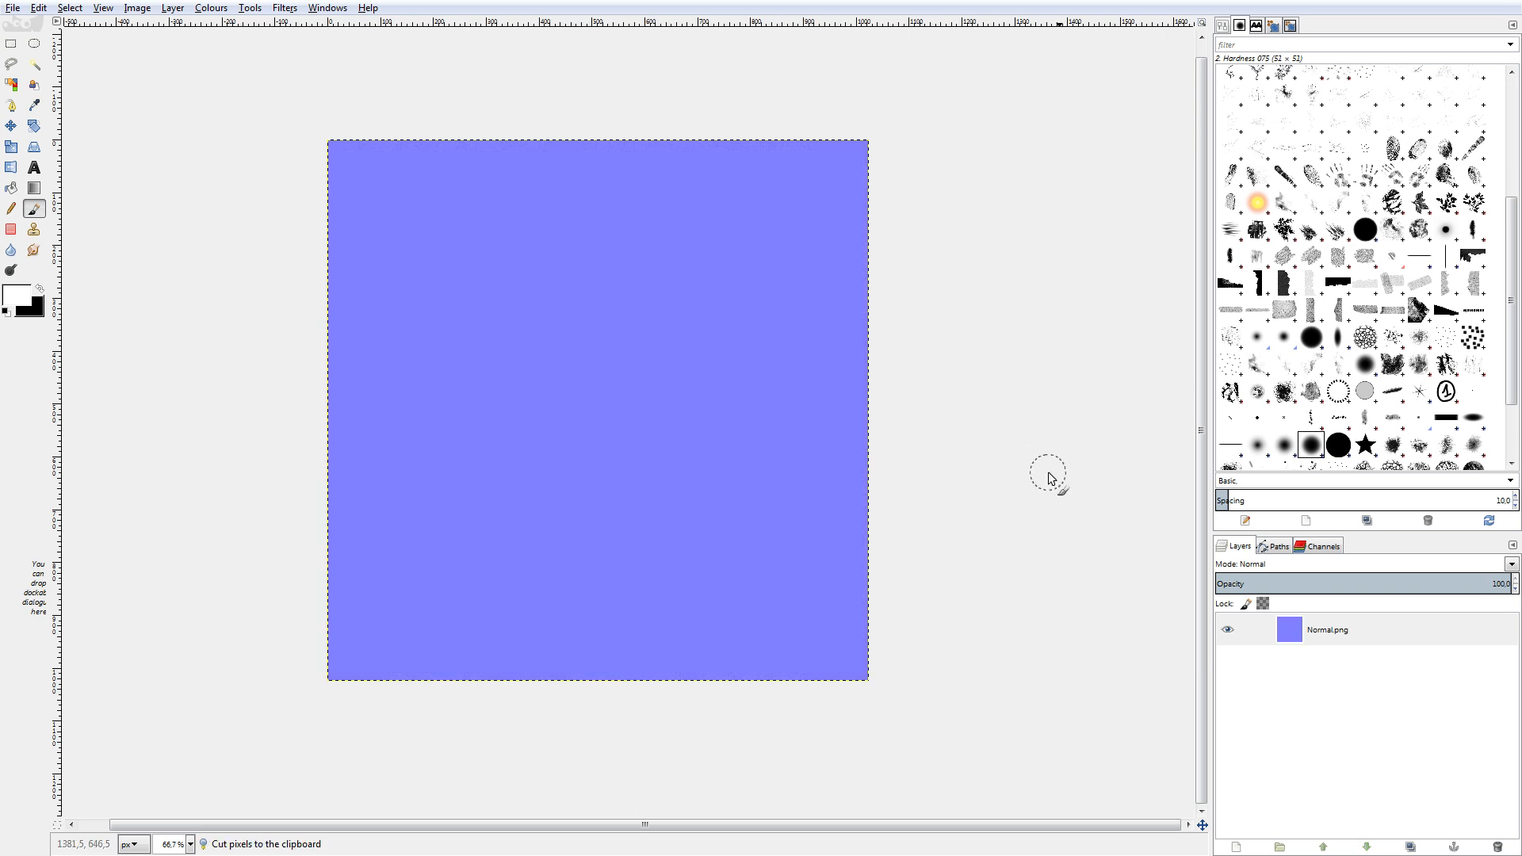
pyautogui.rightClick(1345, 641)
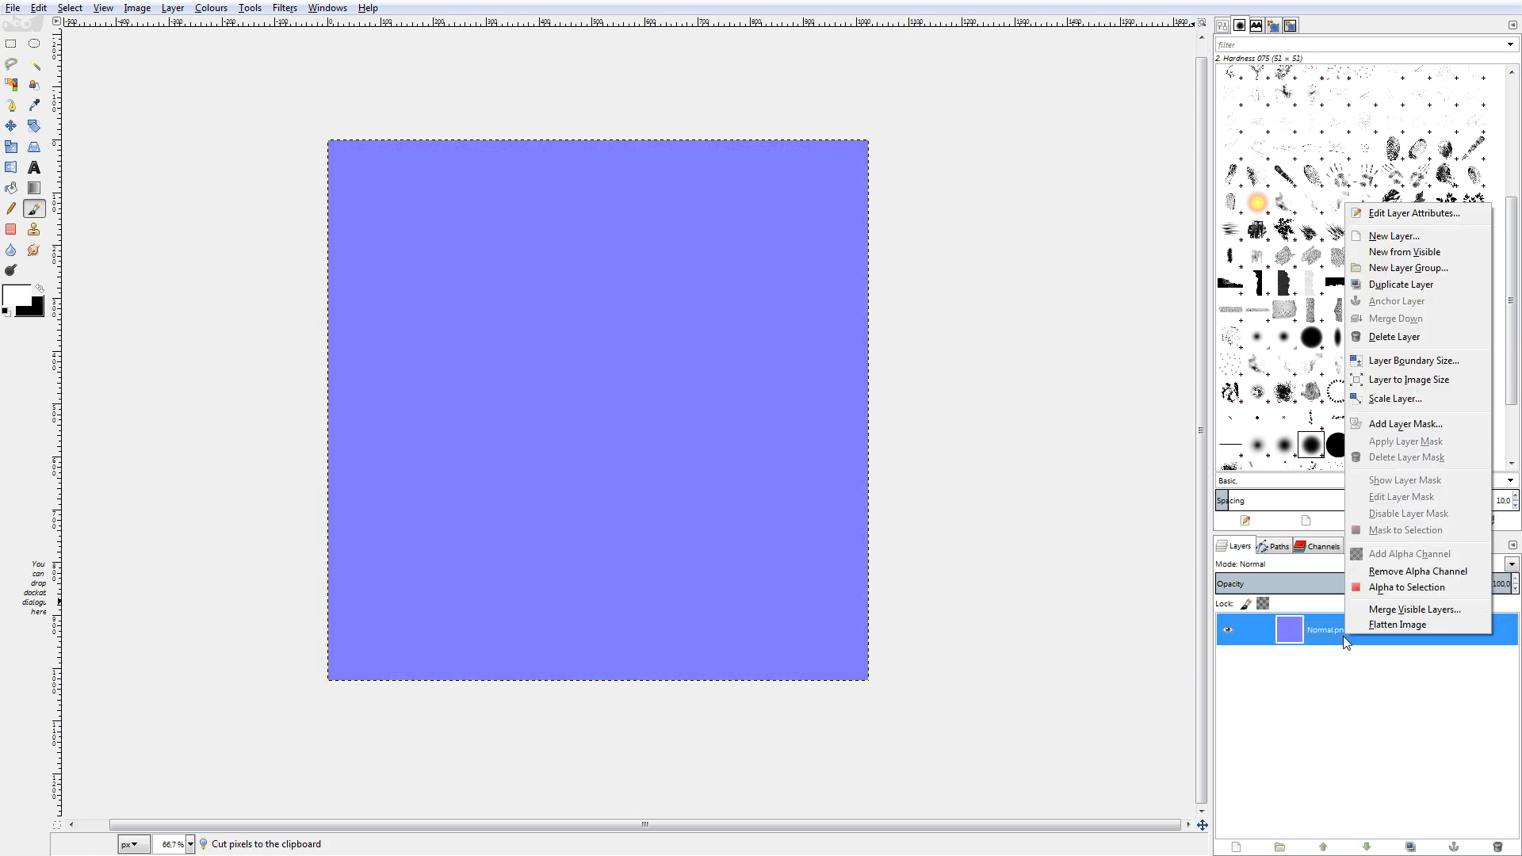
pyautogui.click(1383, 431)
pyautogui.click(187, 330)
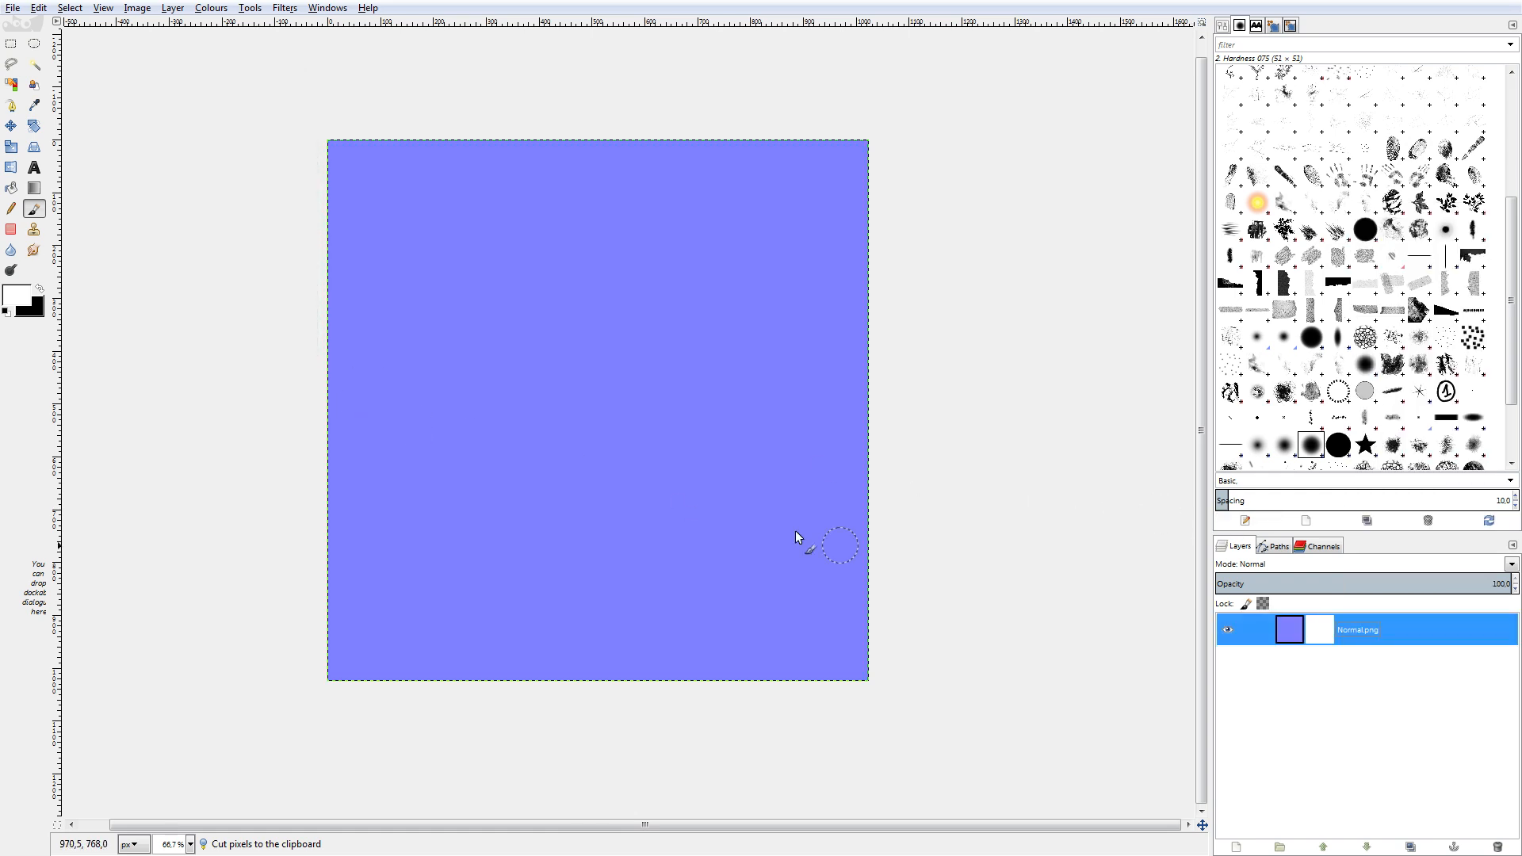
pyautogui.hotkey('ctrl', 'v')
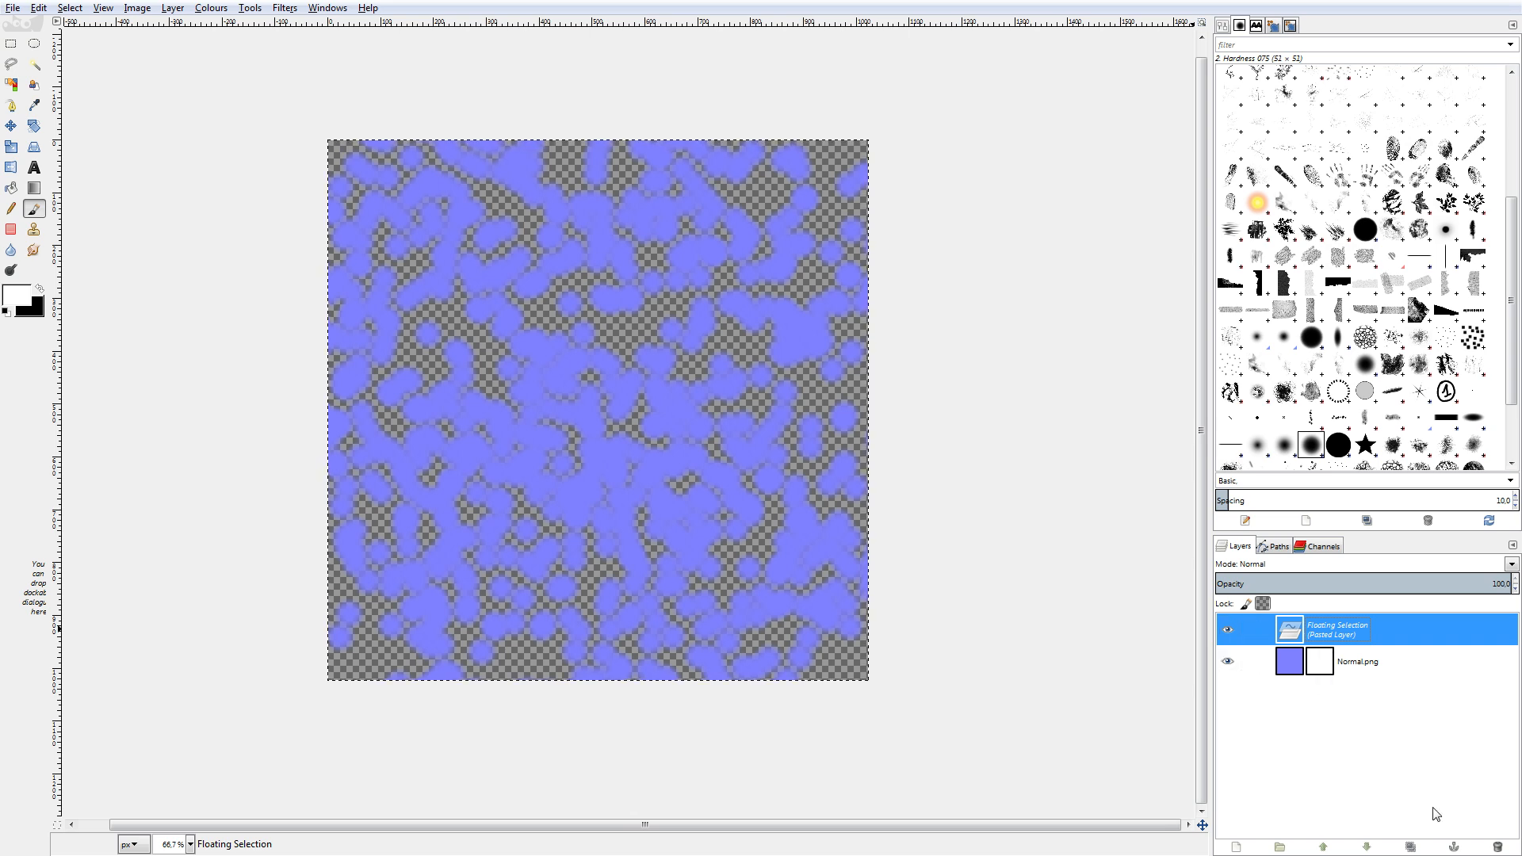
pyautogui.click(1454, 848)
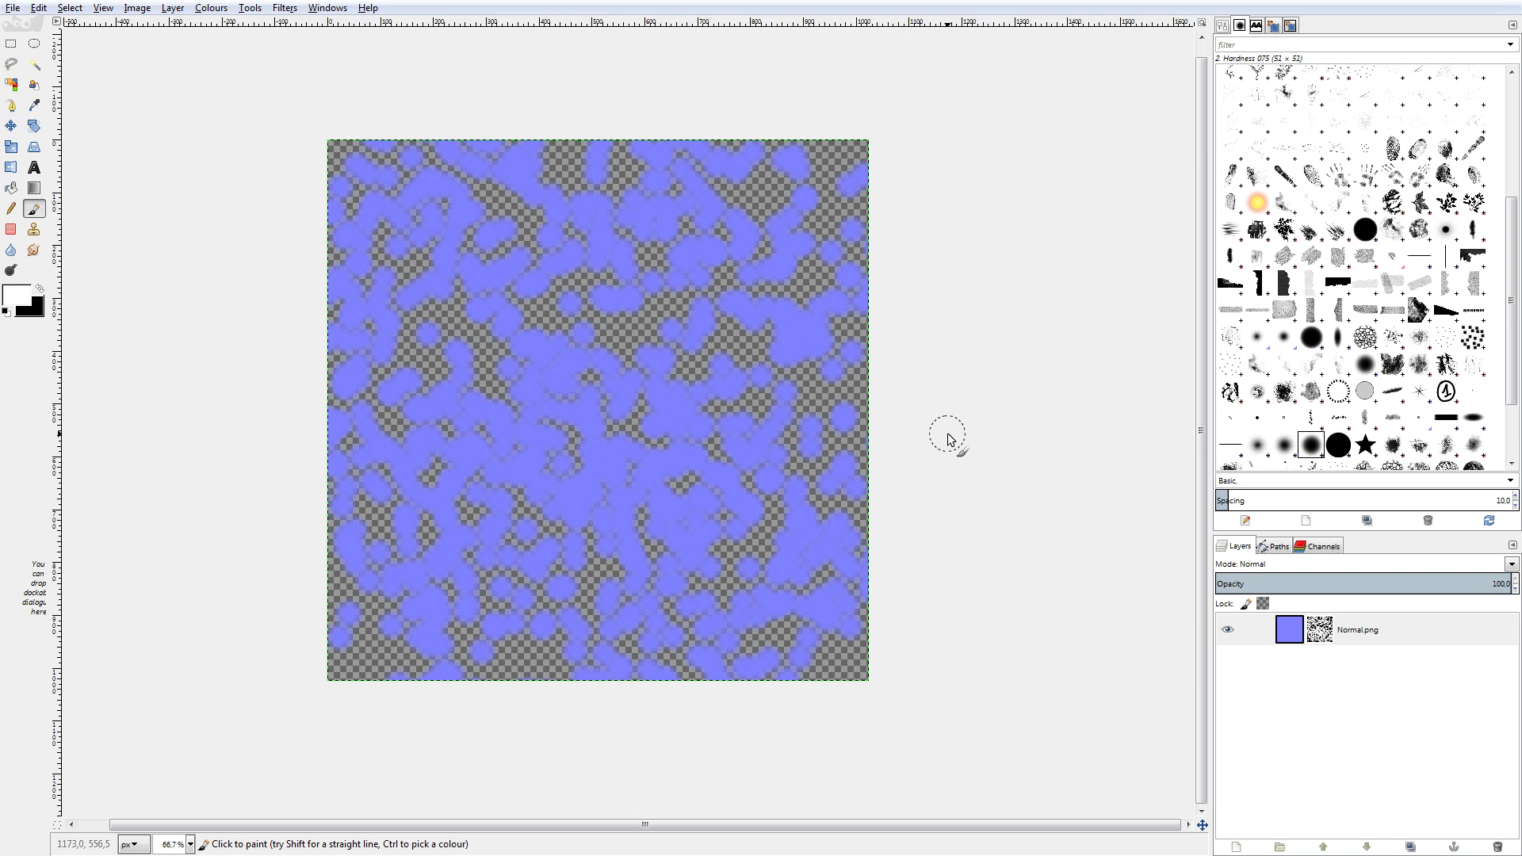
# Undo the anchored paste and the layer mask on the Normal.png layer.
pyautogui.hotkey('ctrl', 'z')
pyautogui.hotkey('ctrl', 'z')
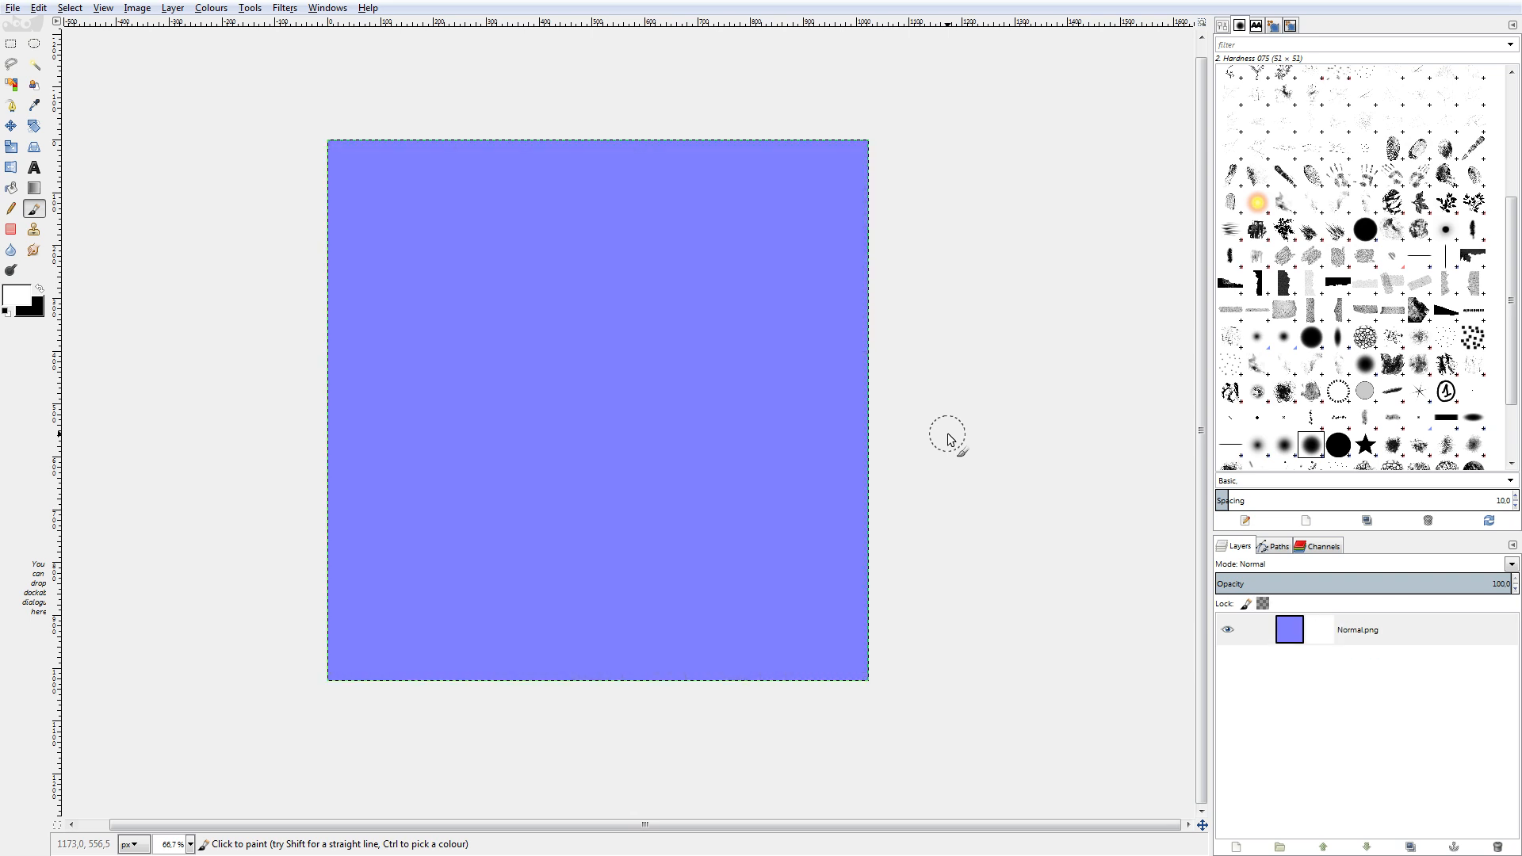
pyautogui.hotkey('ctrl', 'z')
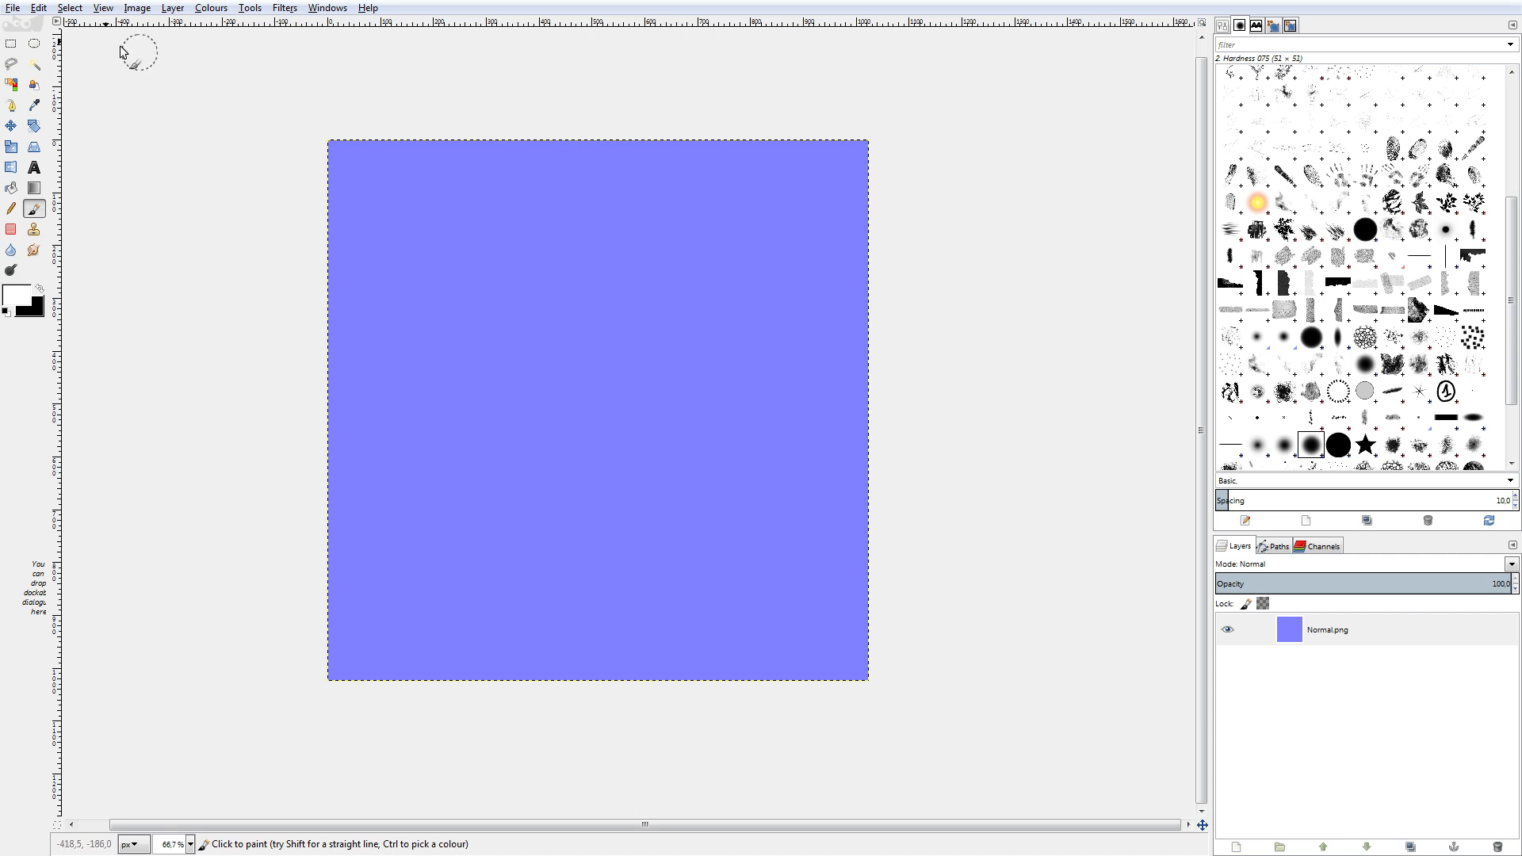
# Start exporting the normal map image to the Diffuse folder under the file name texture_ns.dds.
pyautogui.click(22, 11)
pyautogui.click(22, 11)
pyautogui.click(24, 11)
pyautogui.click(47, 219)
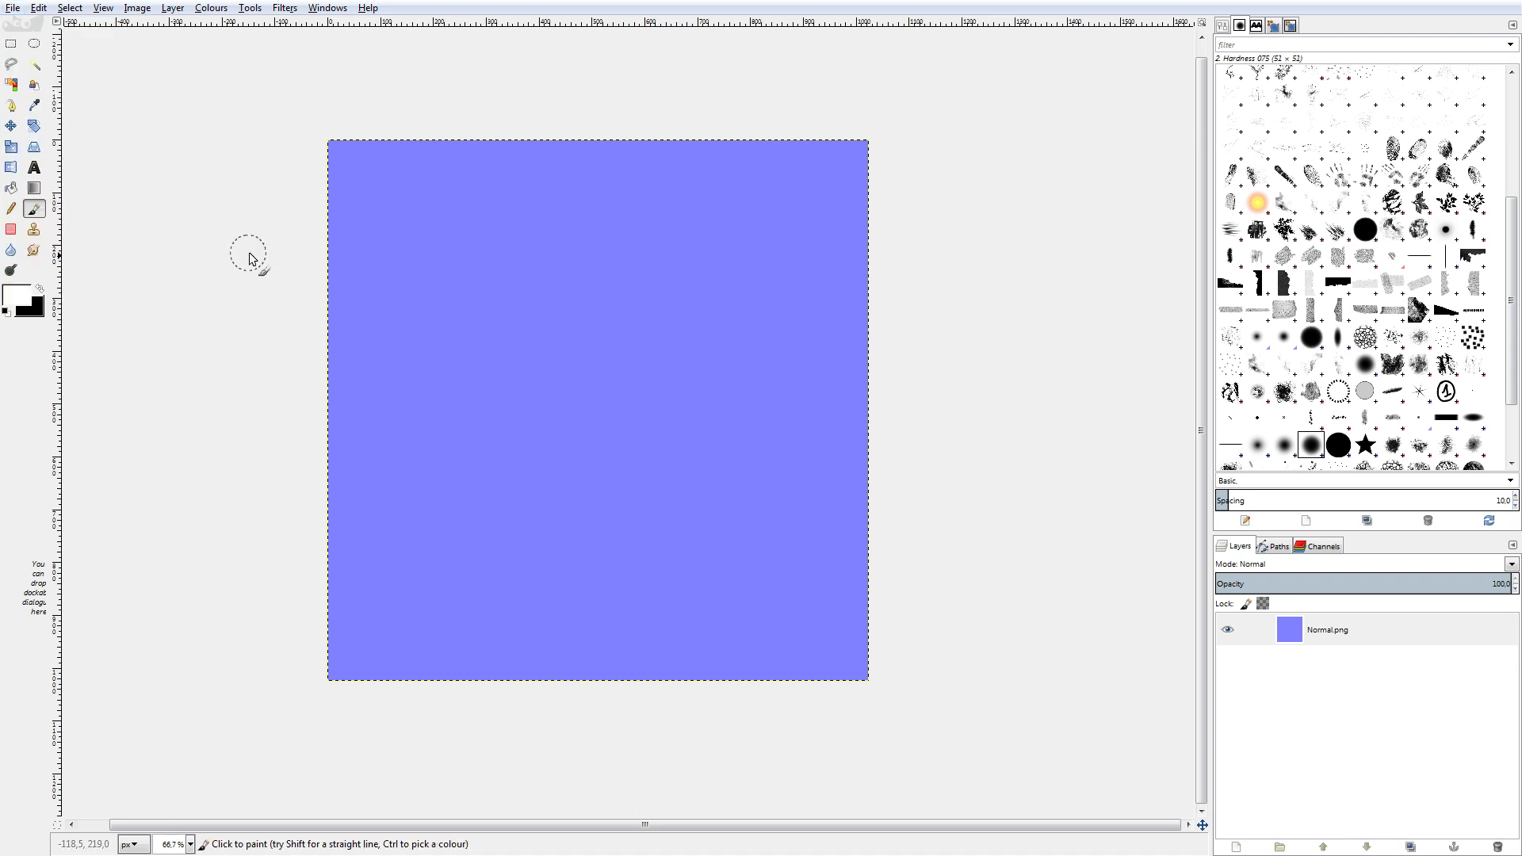
pyautogui.write('text')
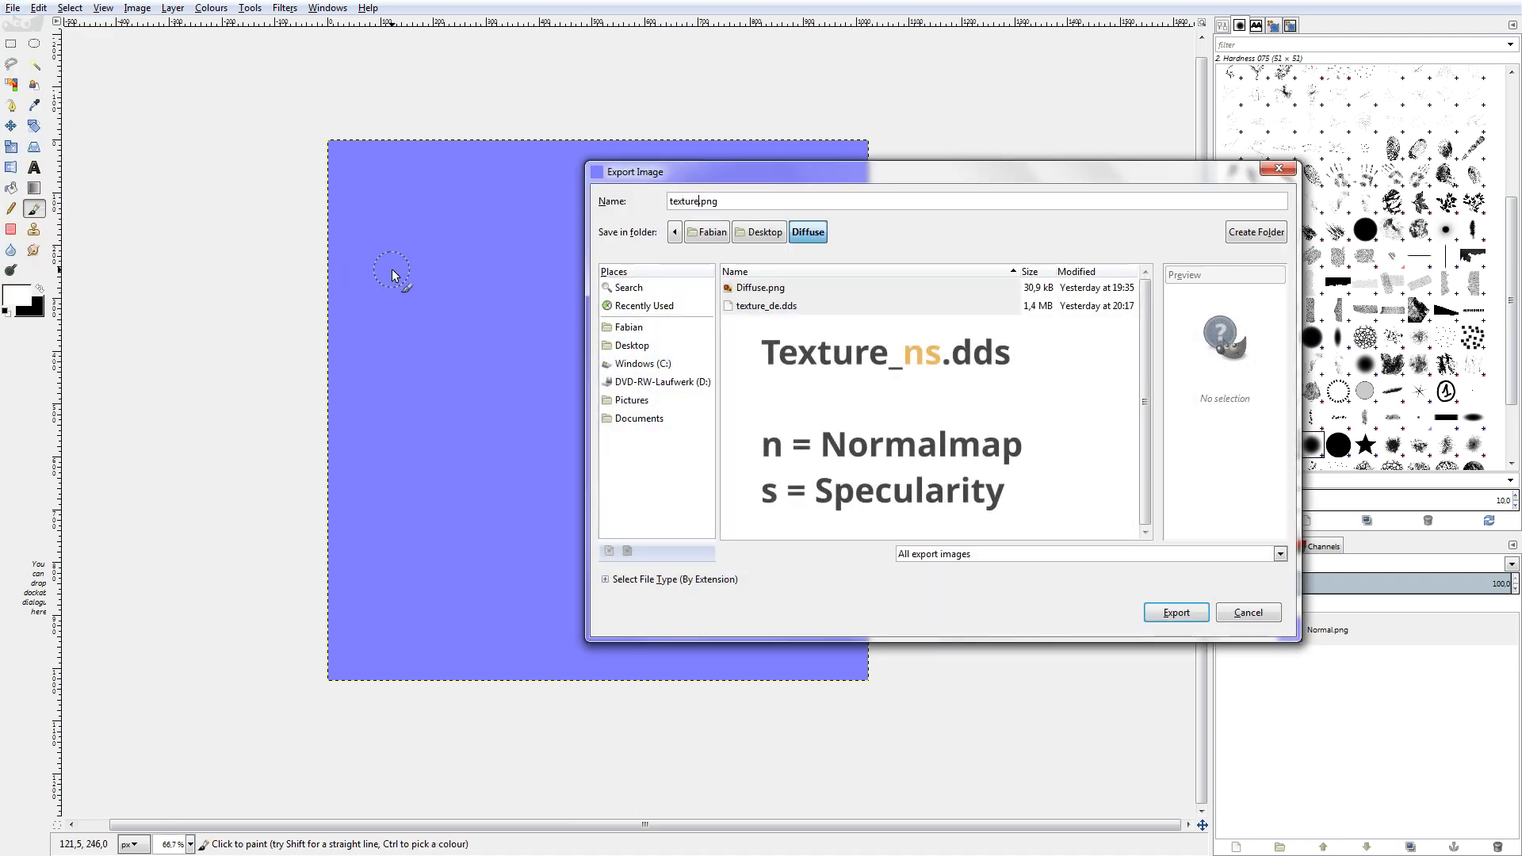
pyautogui.write('ure_n')
pyautogui.hotkey('shift', 'End')
pyautogui.write('s.dds')
pyautogui.press('Return')
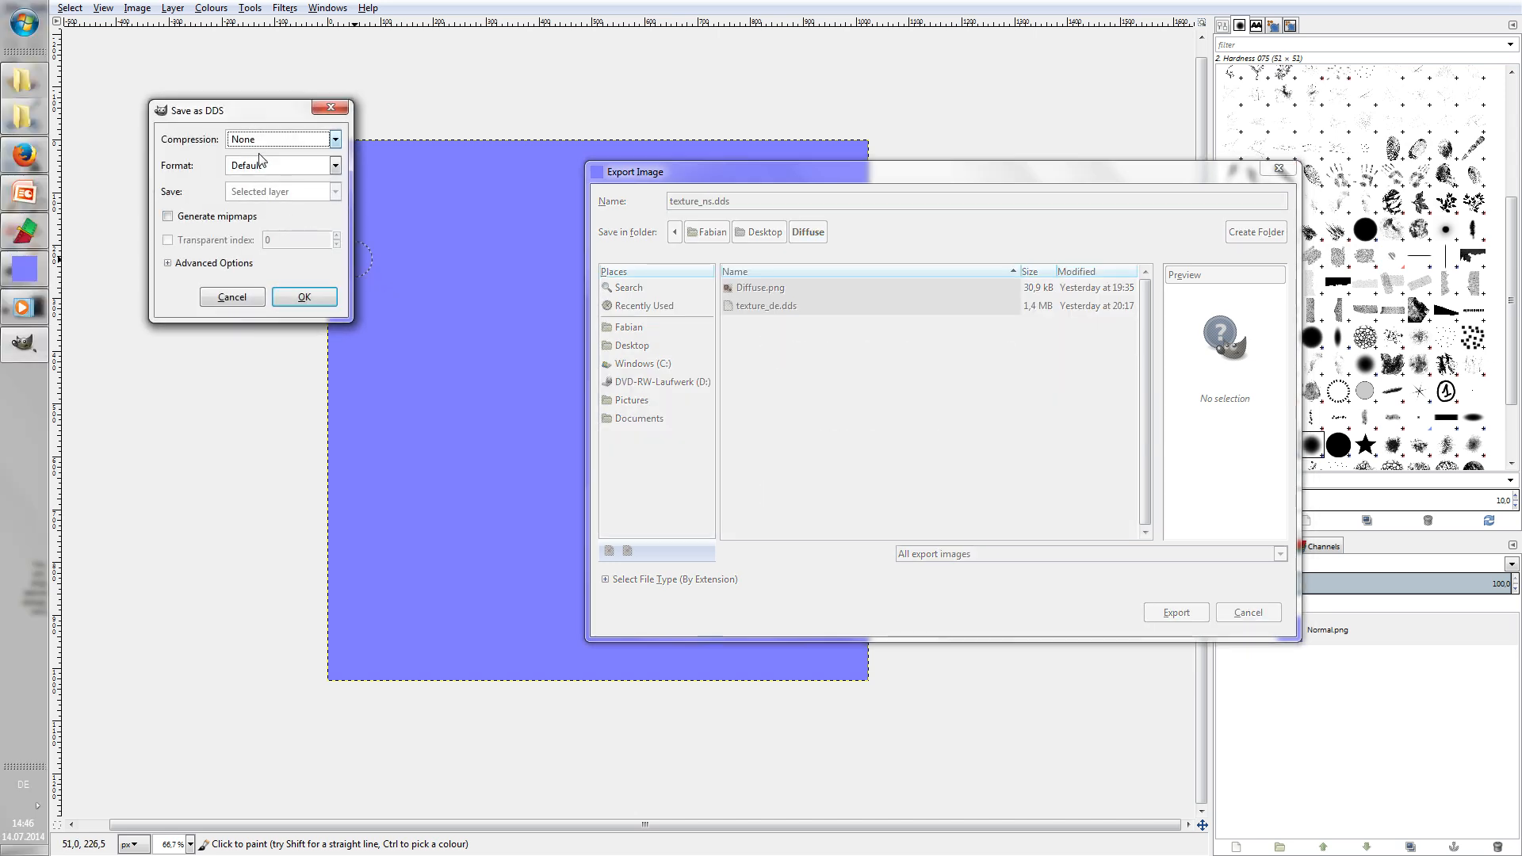
# Choose BC3 / DXT5 compression with generated mipmaps for the normal map and export texture_ns.dds.
pyautogui.click(274, 140)
pyautogui.click(275, 192)
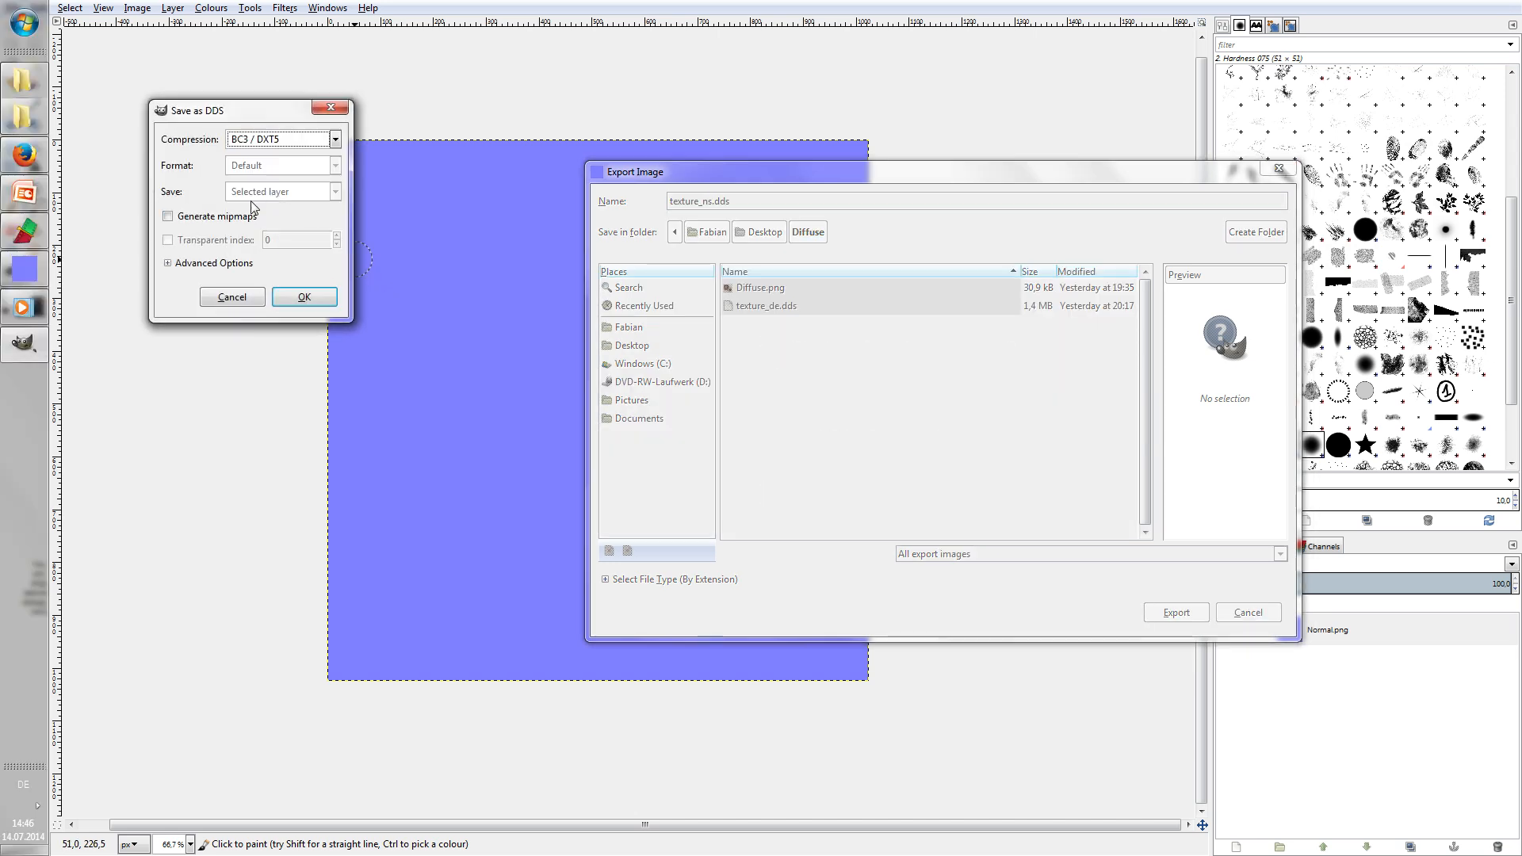
pyautogui.click(201, 222)
pyautogui.click(306, 298)
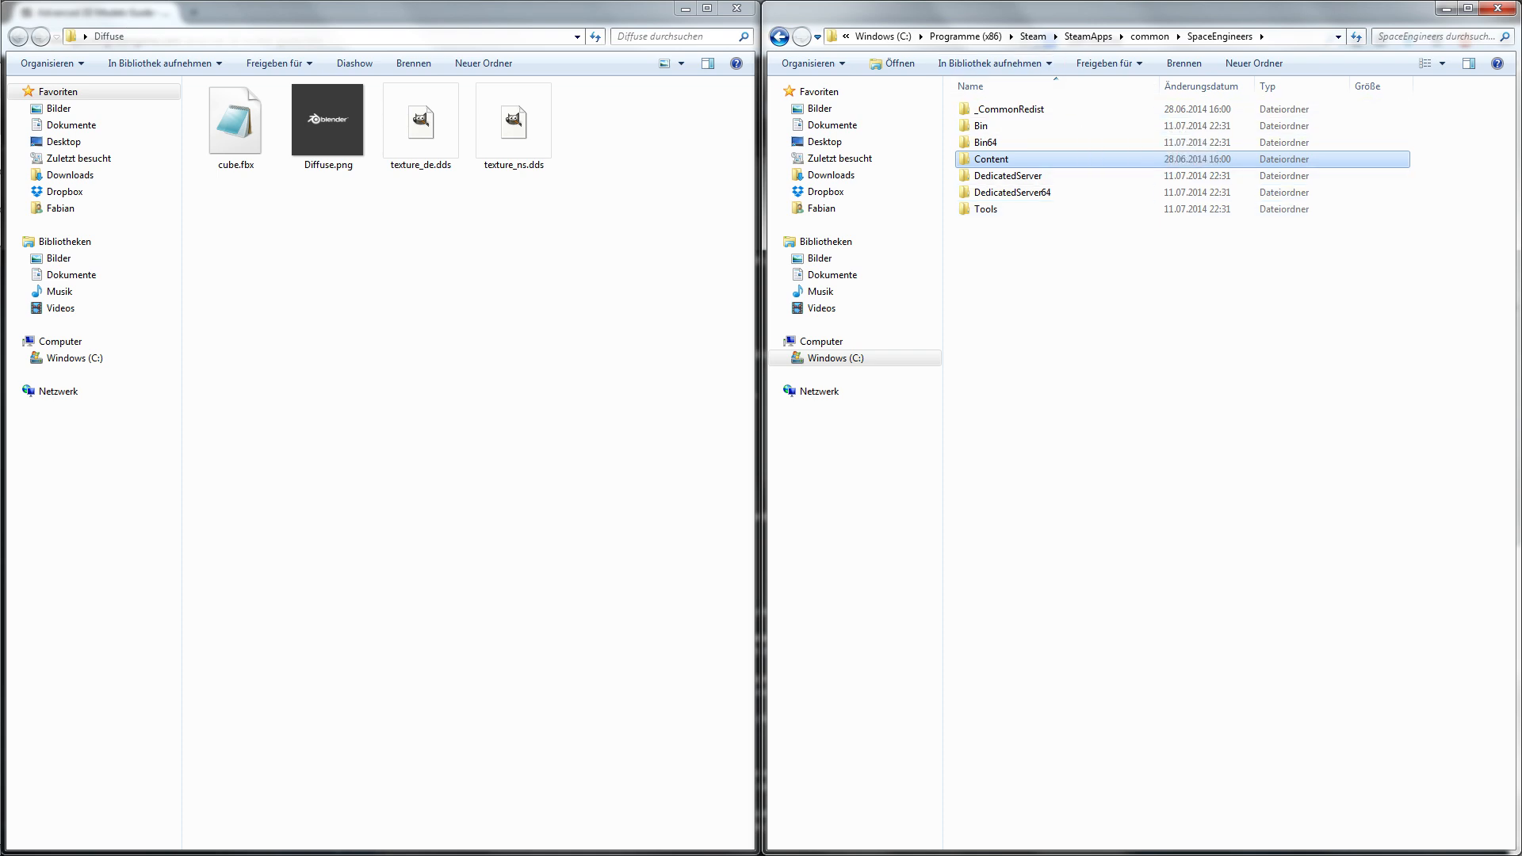
# In Windows Explorer, browse from the Steam folder through SteamApps and common into the SpaceEngineers folder.
pyautogui.click(1033, 36)
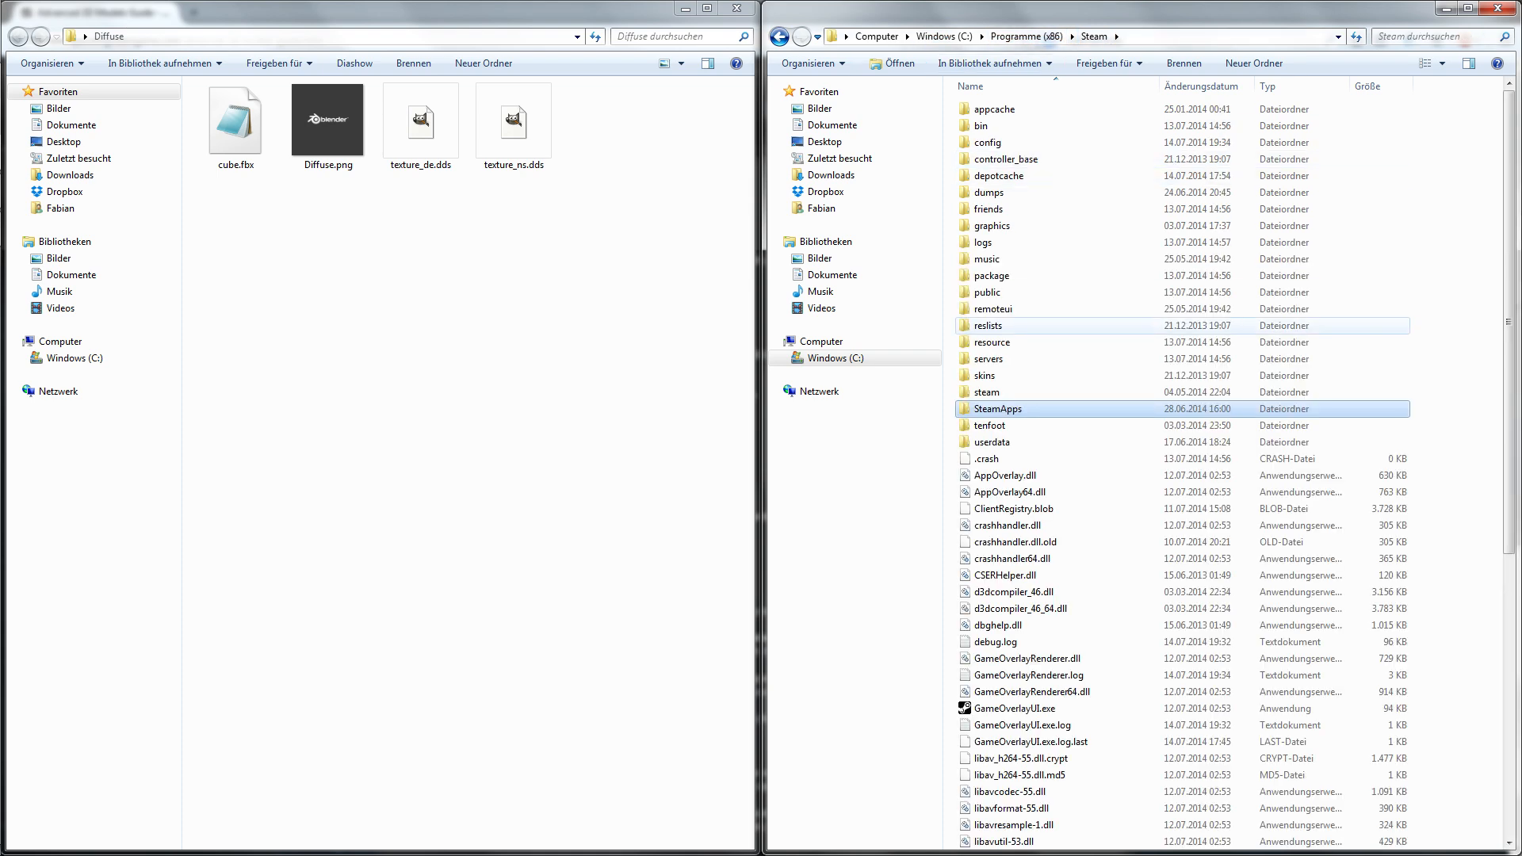
pyautogui.doubleClick(998, 409)
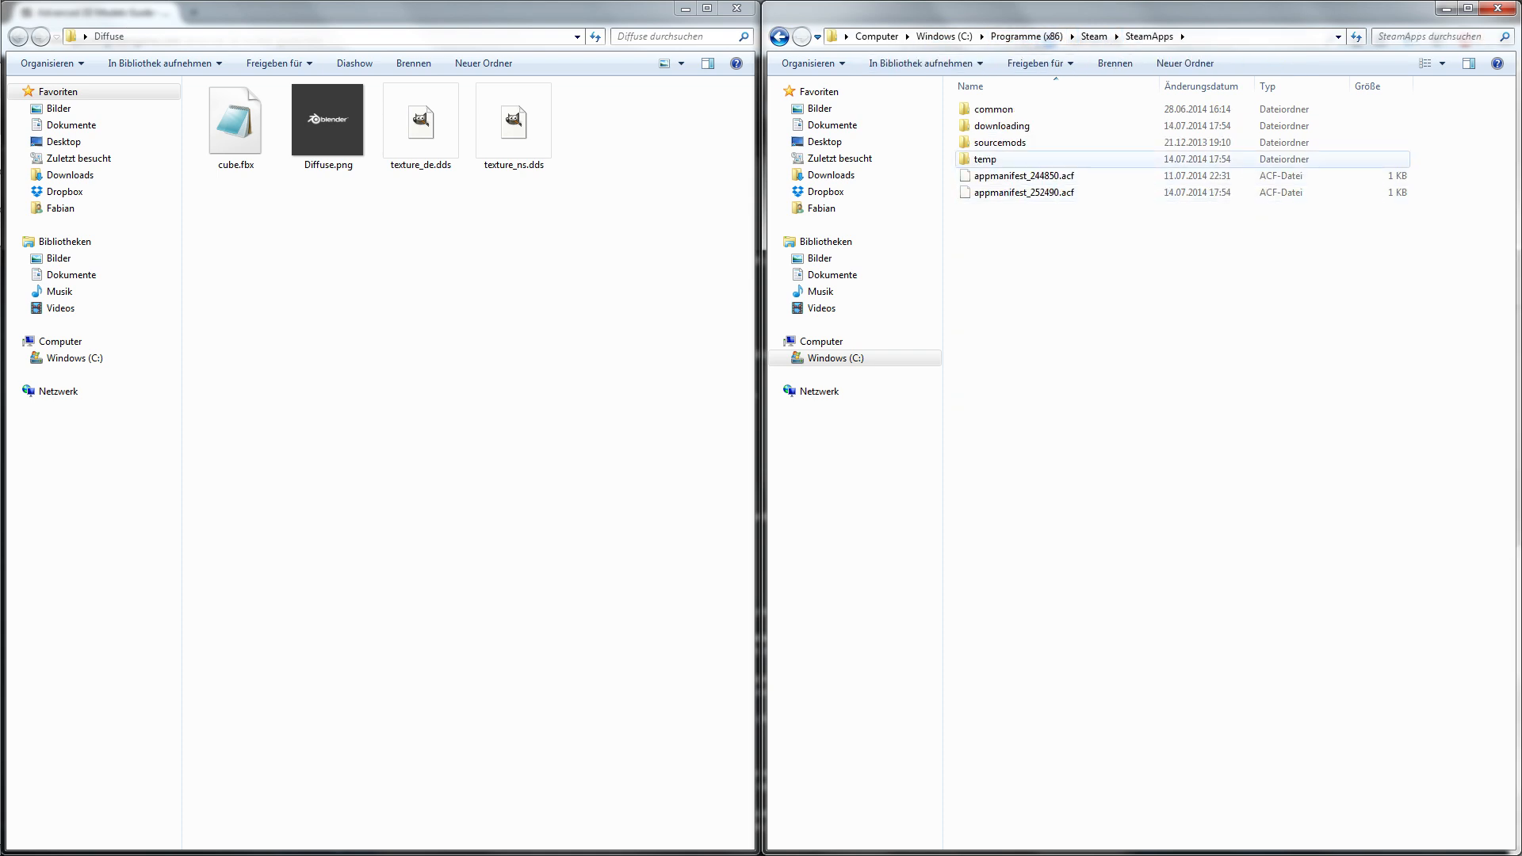
pyautogui.click(994, 110)
pyautogui.doubleClick(994, 110)
pyautogui.doubleClick(1001, 142)
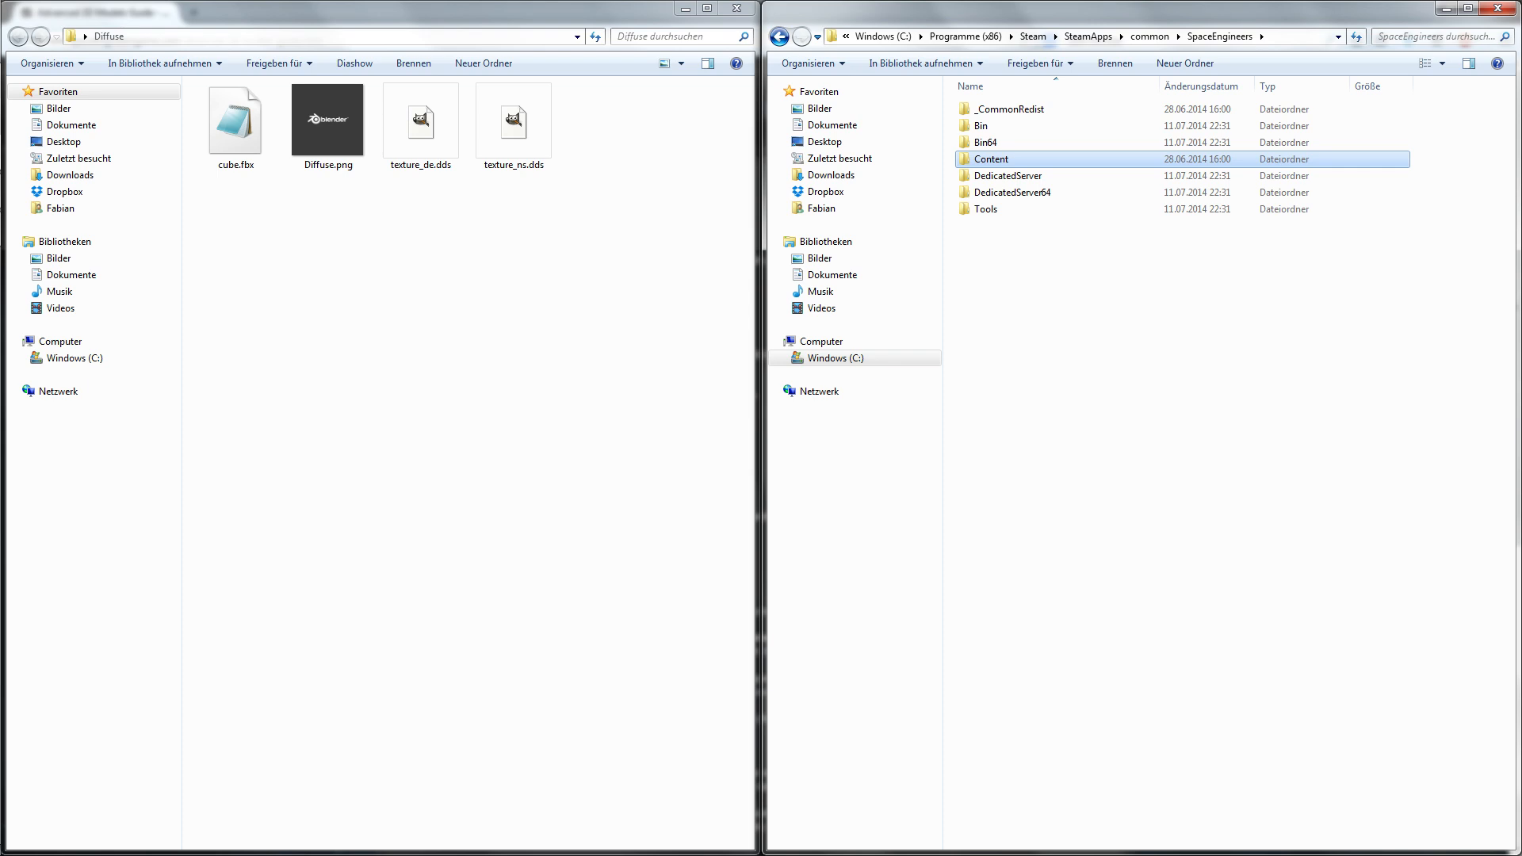
# Go to Content\Textures\GUI\Icons\Cubes in the SpaceEngineers folder and open antenna.dds in GIMP.
pyautogui.doubleClick(991, 159)
pyautogui.doubleClick(987, 206)
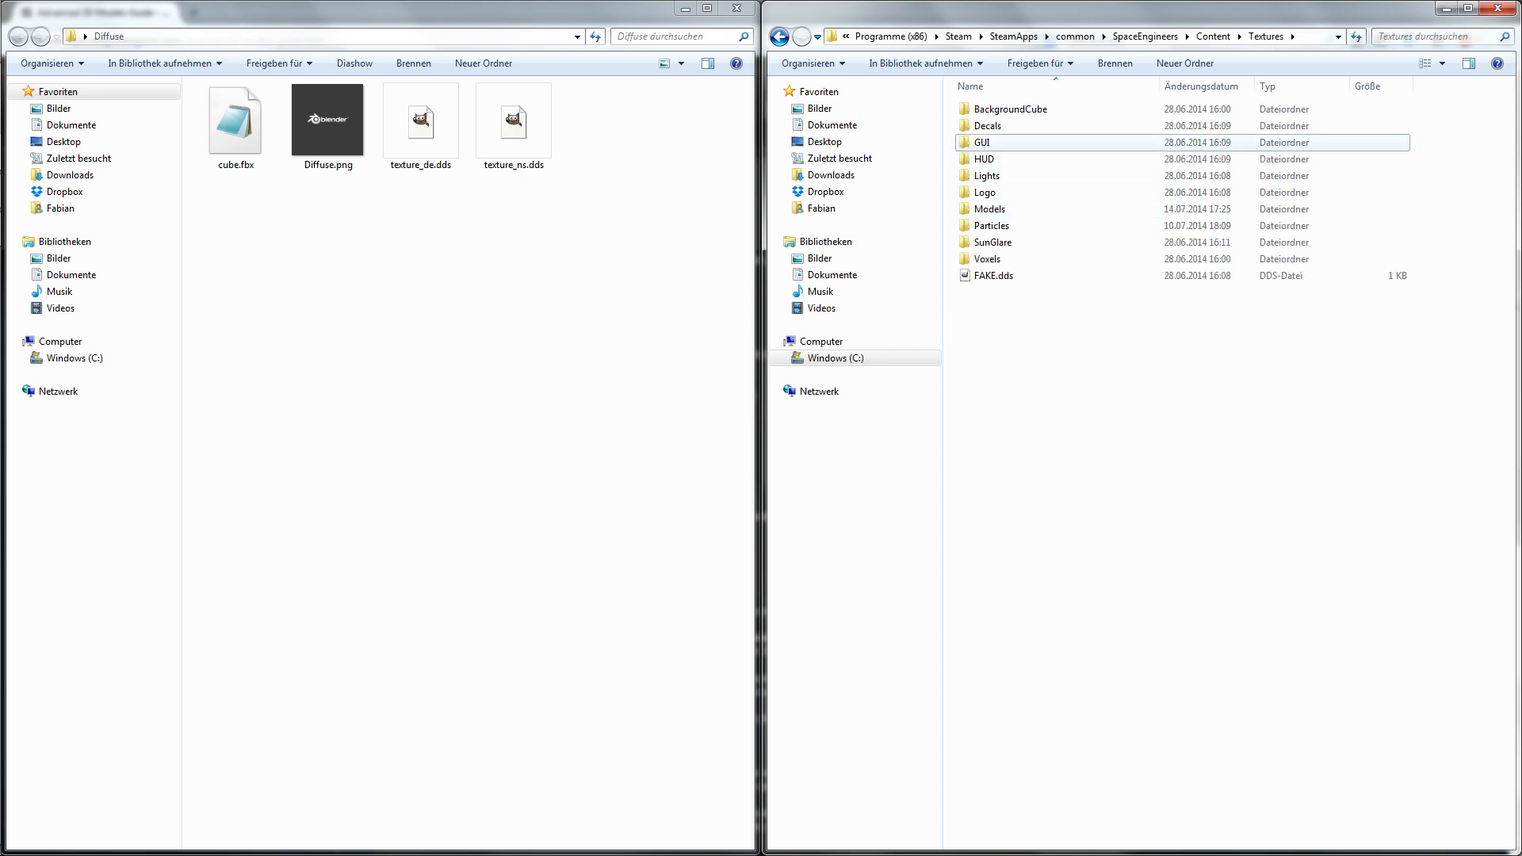
pyautogui.doubleClick(983, 142)
pyautogui.doubleClick(987, 125)
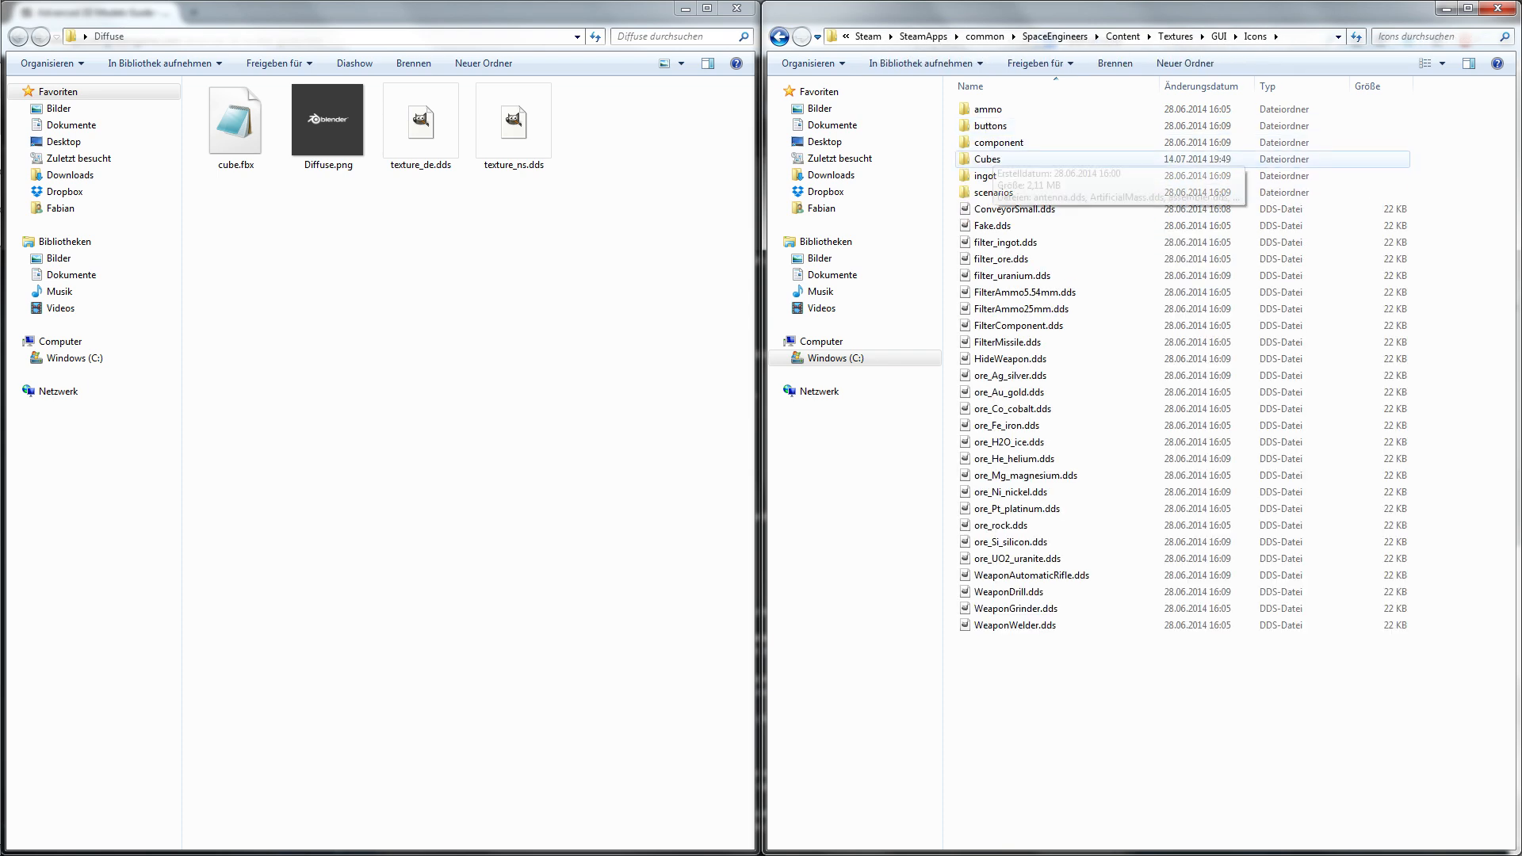
pyautogui.doubleClick(987, 158)
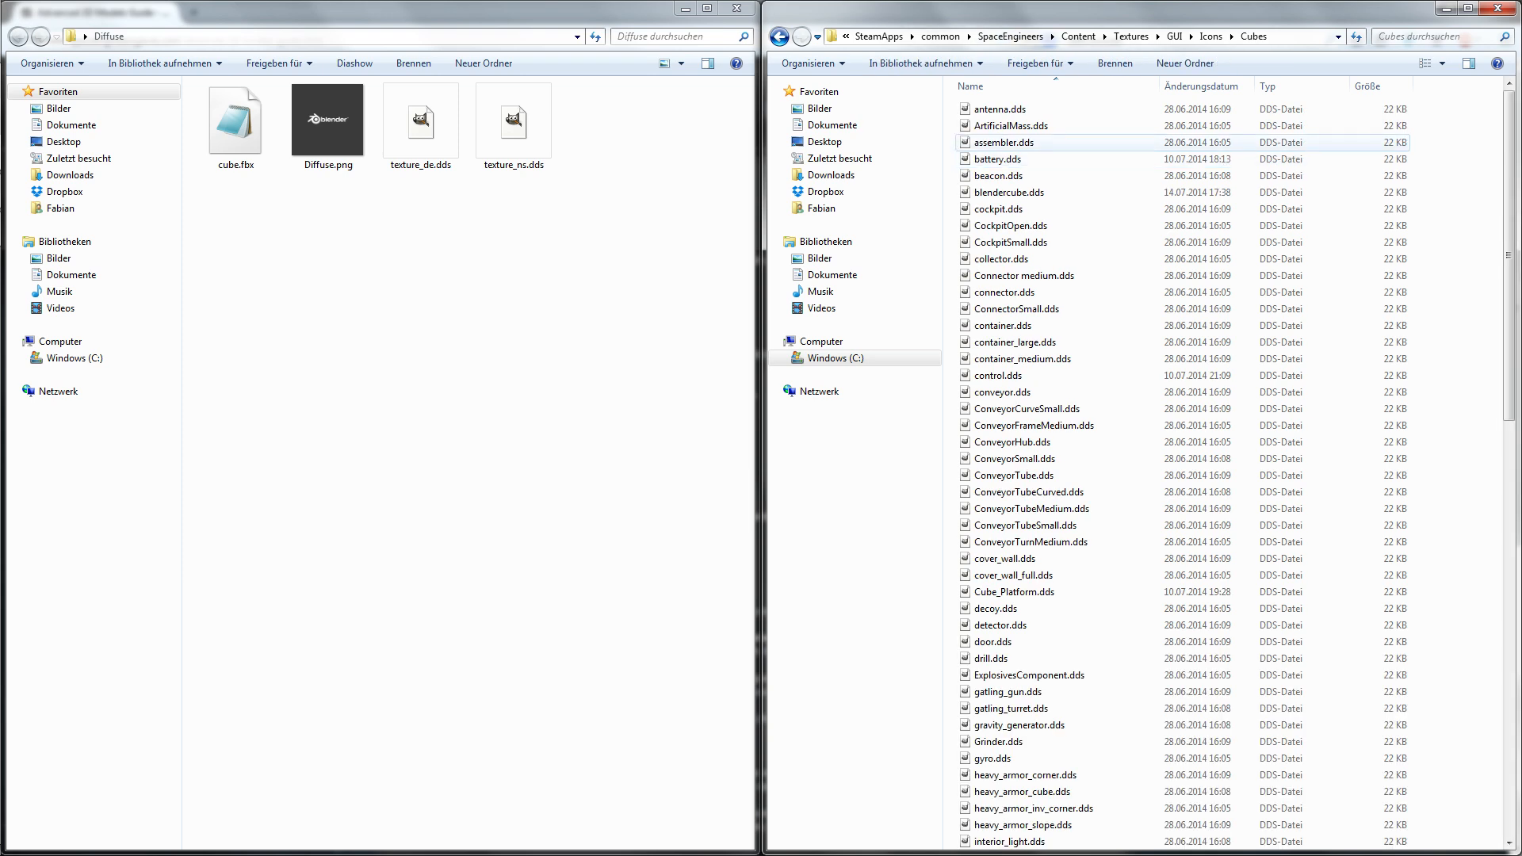
pyautogui.click(991, 109)
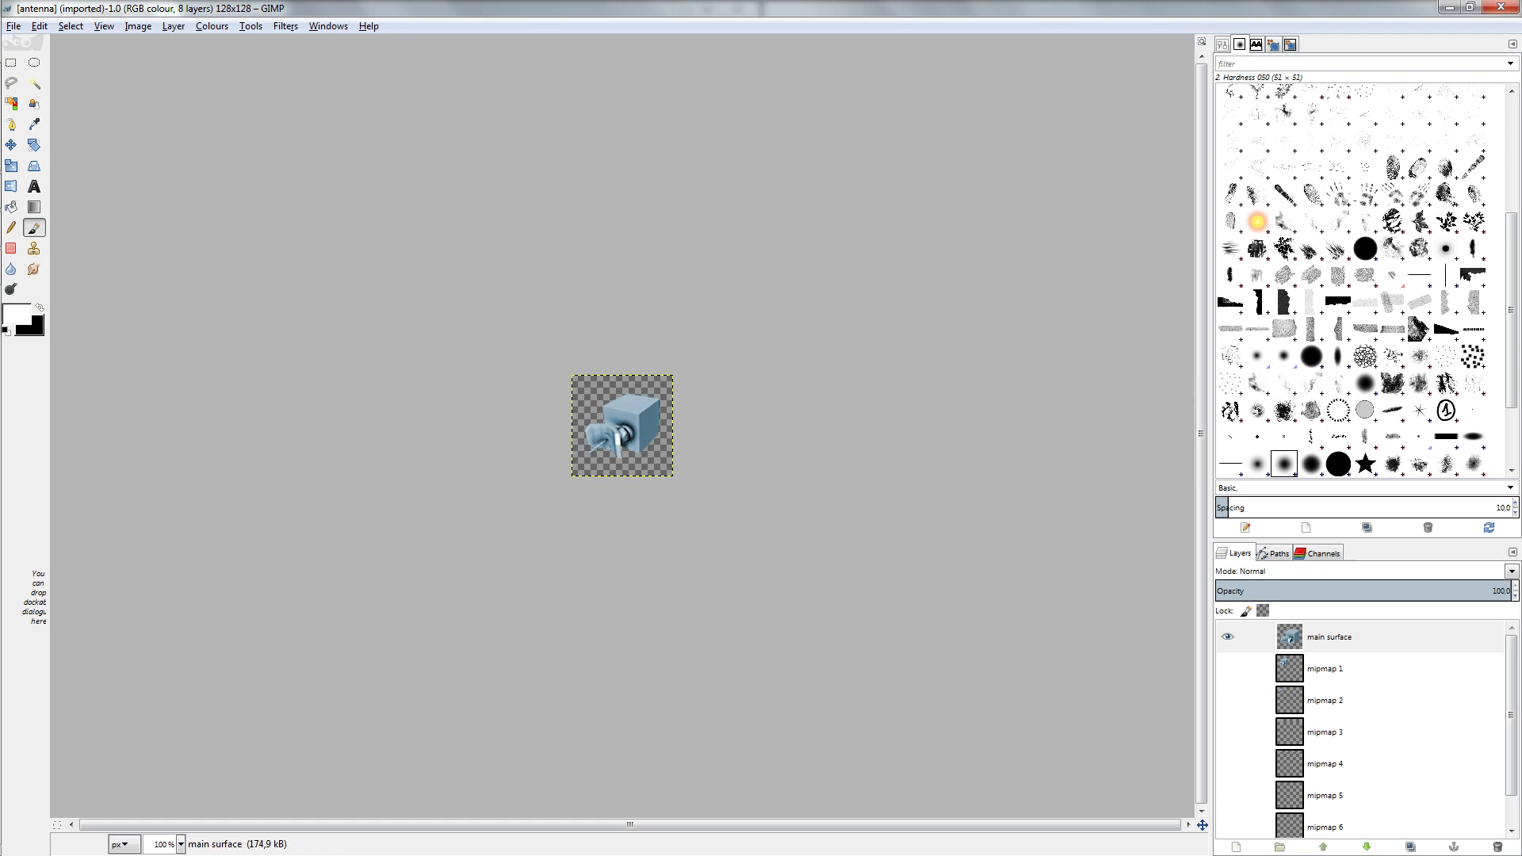
# Delete all layers of the antenna icon image, including the main surface and every mipmap.
pyautogui.click(1497, 847)
pyautogui.click(1497, 847)
pyautogui.click(1496, 846)
pyautogui.click(1497, 847)
pyautogui.click(1496, 847)
pyautogui.click(1497, 847)
pyautogui.click(1496, 847)
pyautogui.click(1497, 846)
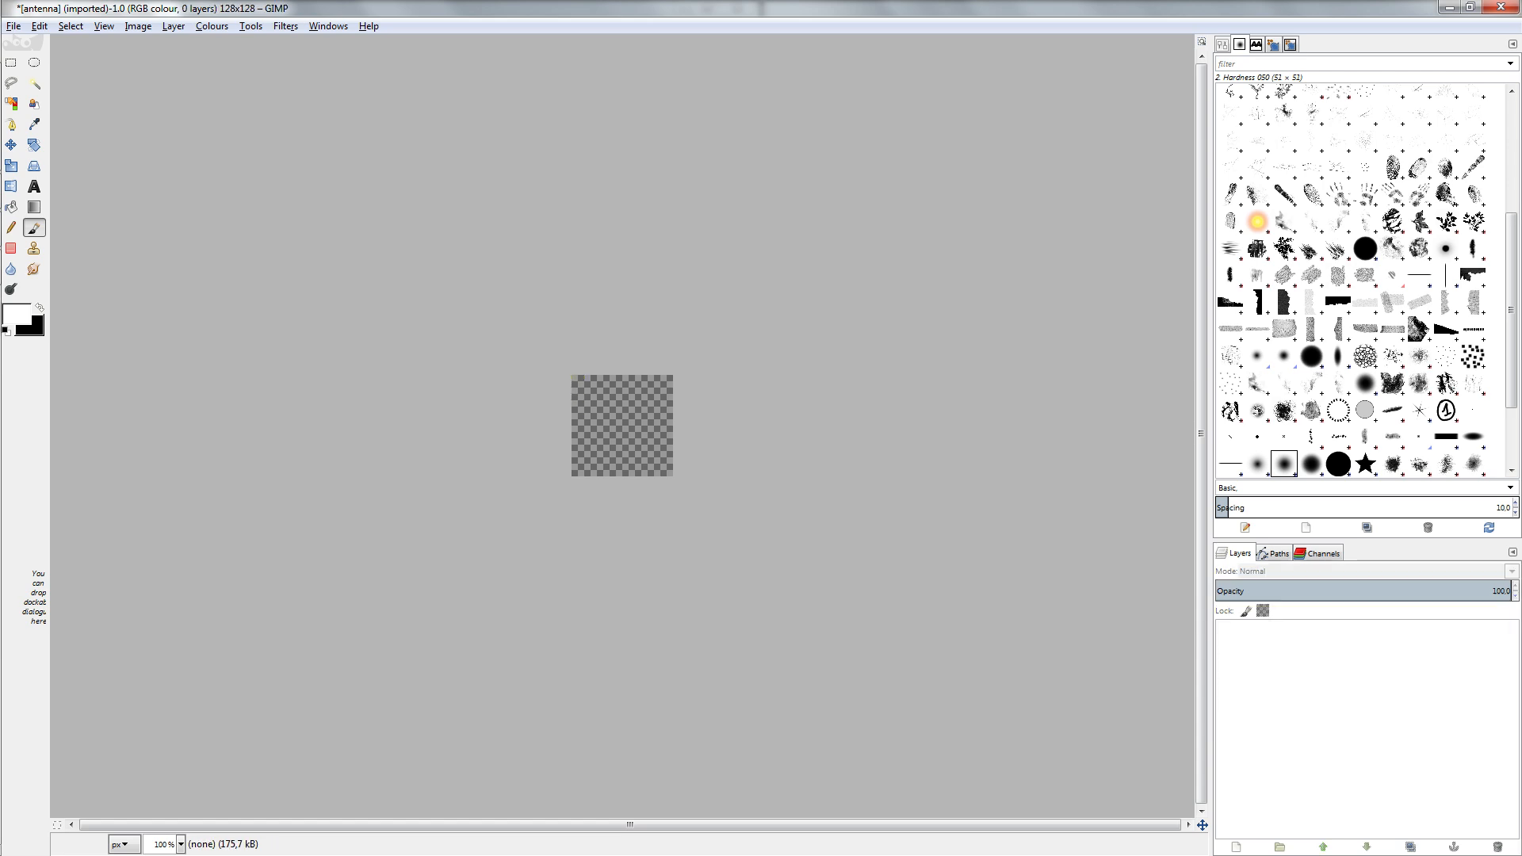
# Add a new transparent layer and paint one red (ff0000) dot in its centre with the round Normal Nib 1 brush.
pyautogui.click(1236, 847)
pyautogui.click(230, 390)
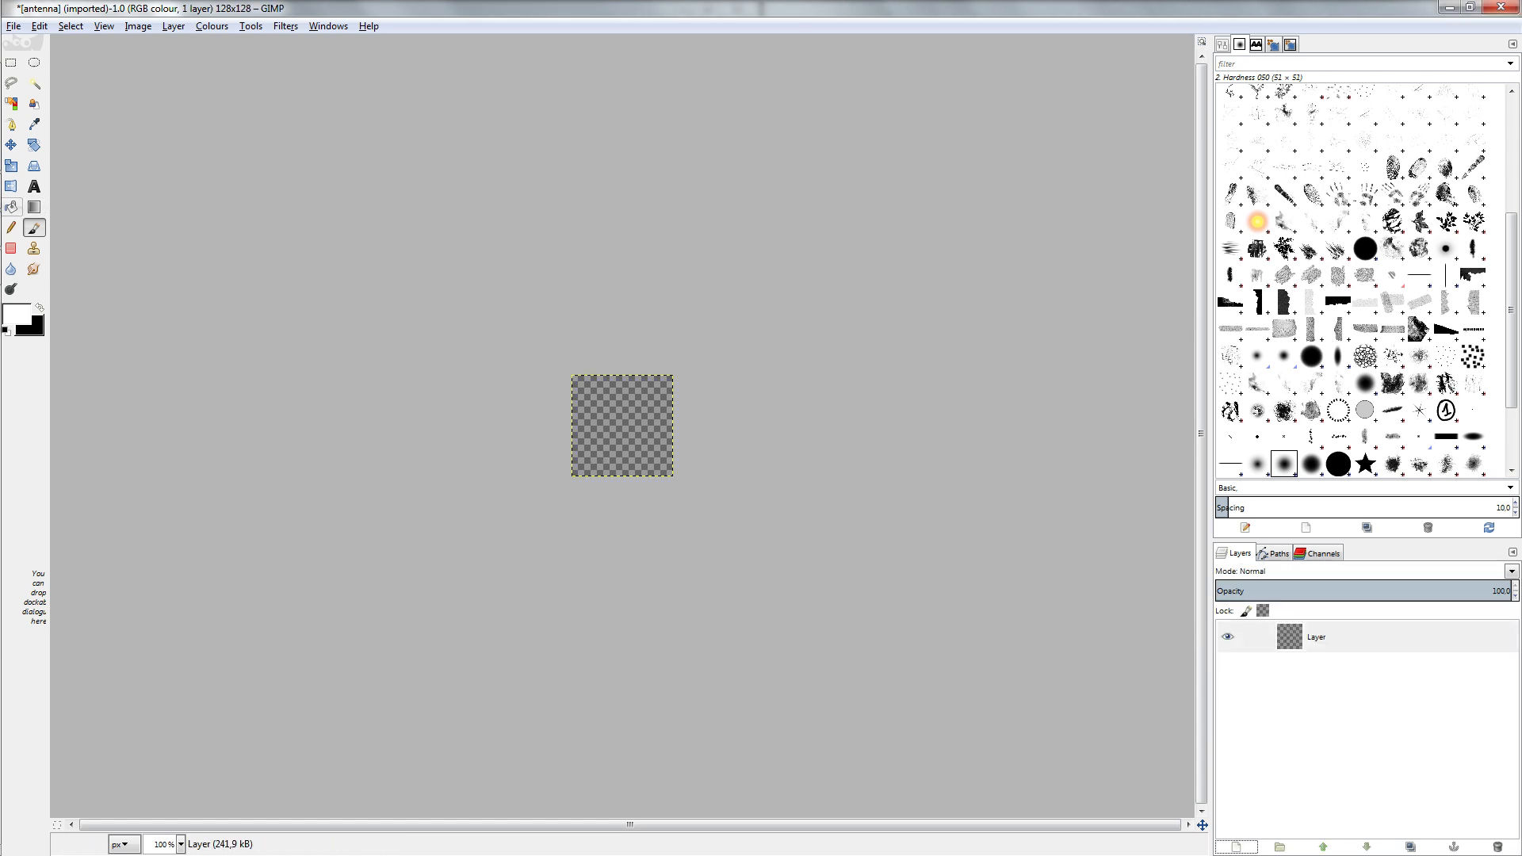
pyautogui.click(1365, 249)
pyautogui.click(16, 314)
pyautogui.moveTo(805, 261); pyautogui.dragTo(831, 231)
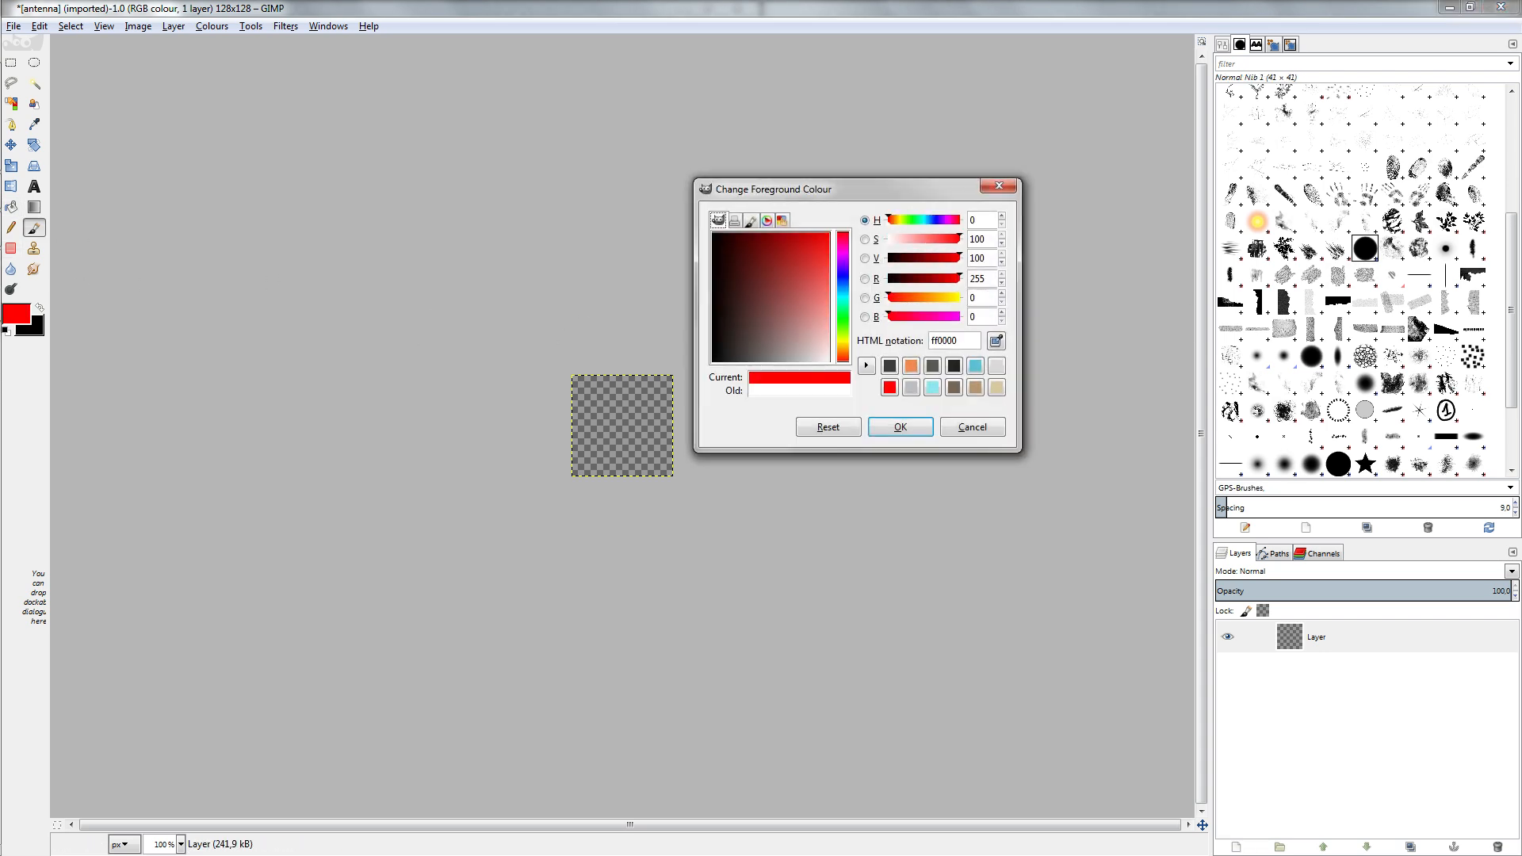
pyautogui.click(899, 426)
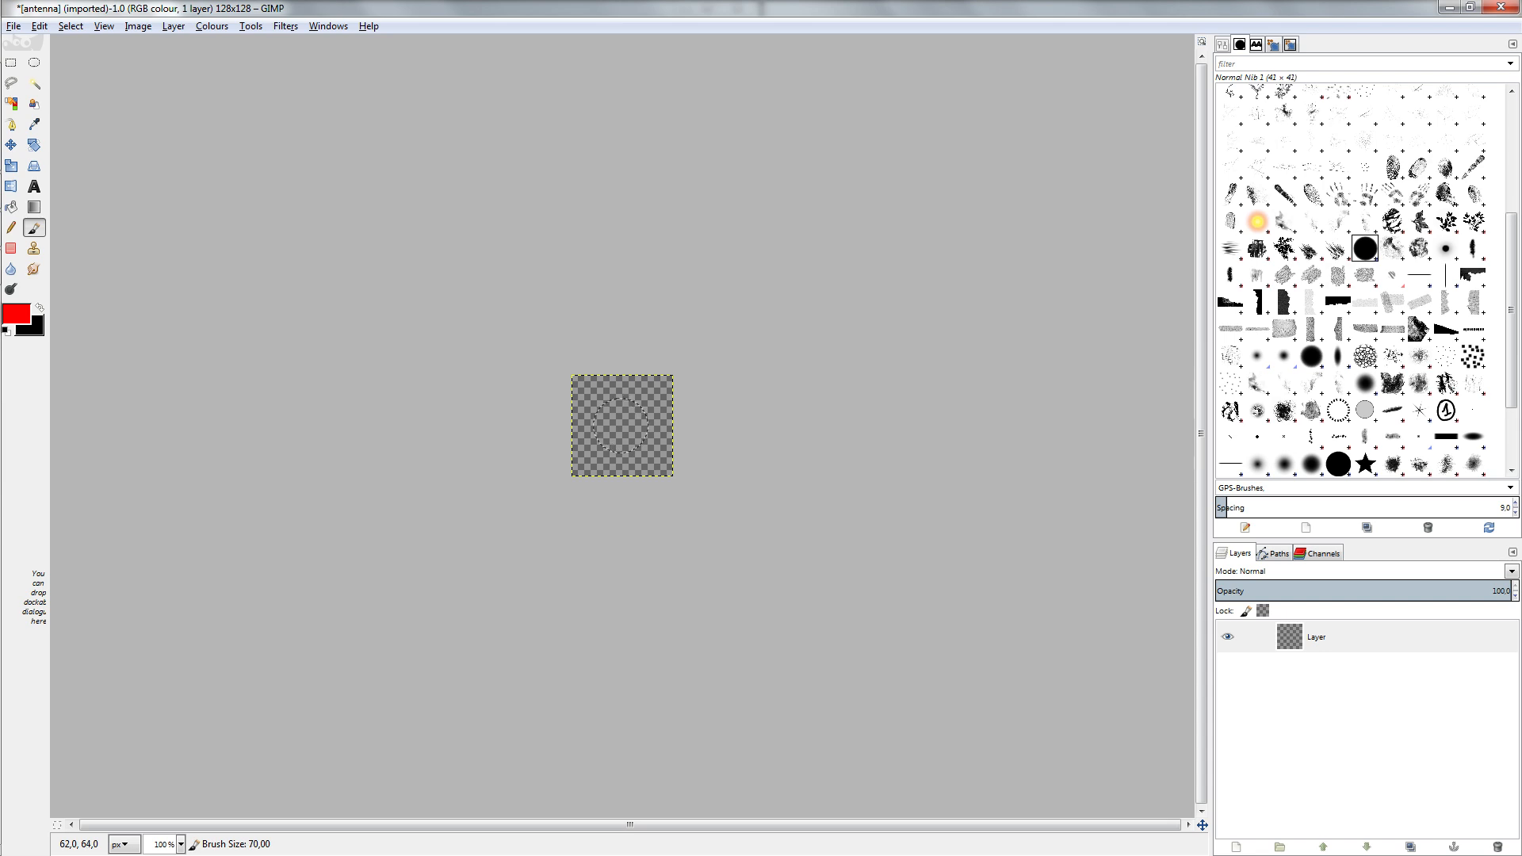
pyautogui.click(620, 426)
# Start exporting the icon to the Cubes folder as blendercube.dds, replacing the existing file.
pyautogui.moveTo(11, 266)
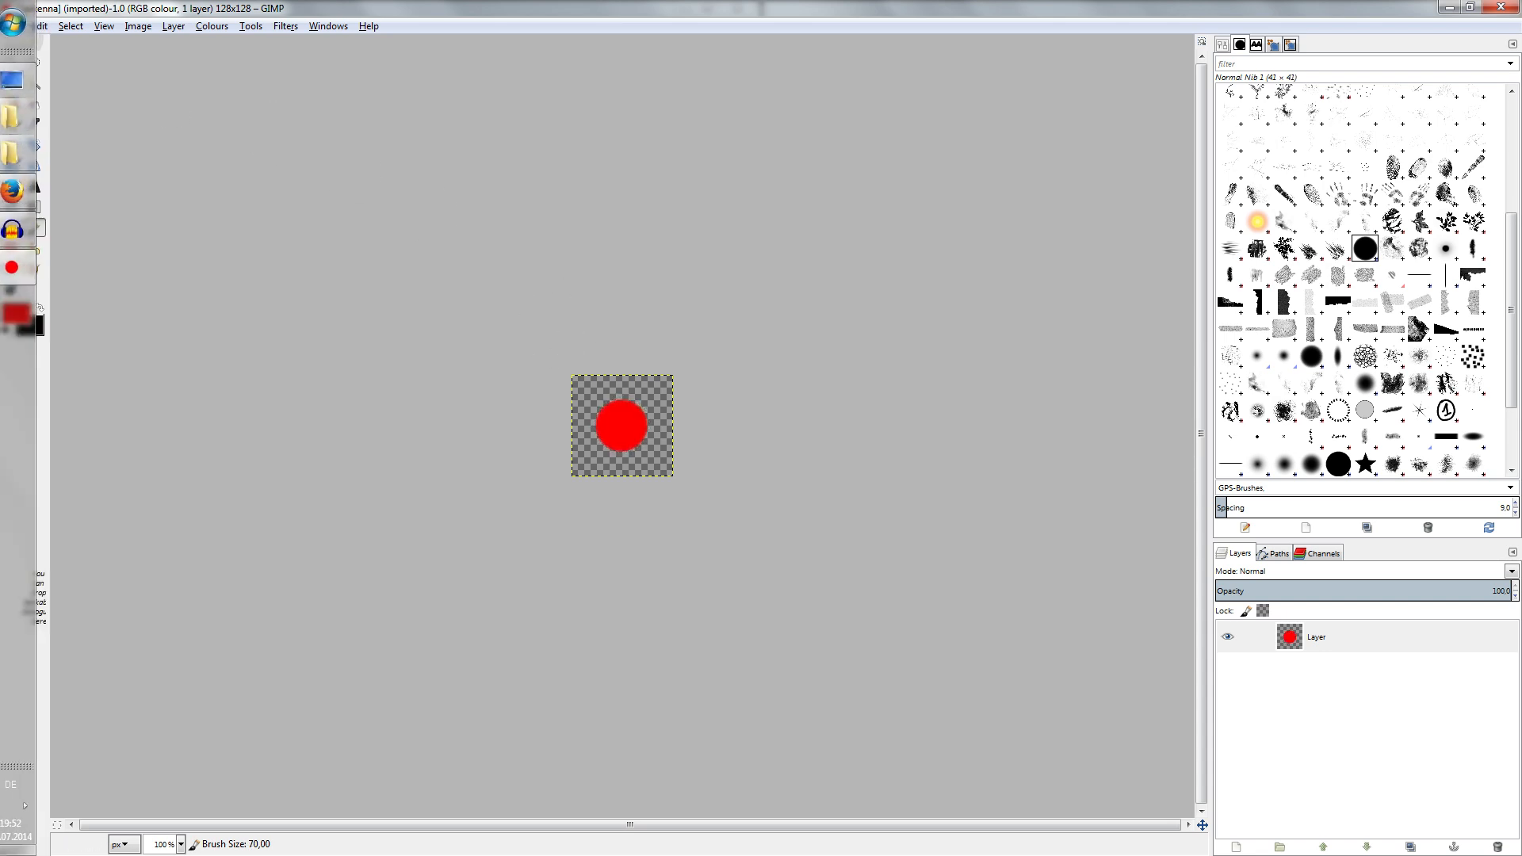
pyautogui.click(14, 25)
pyautogui.click(56, 242)
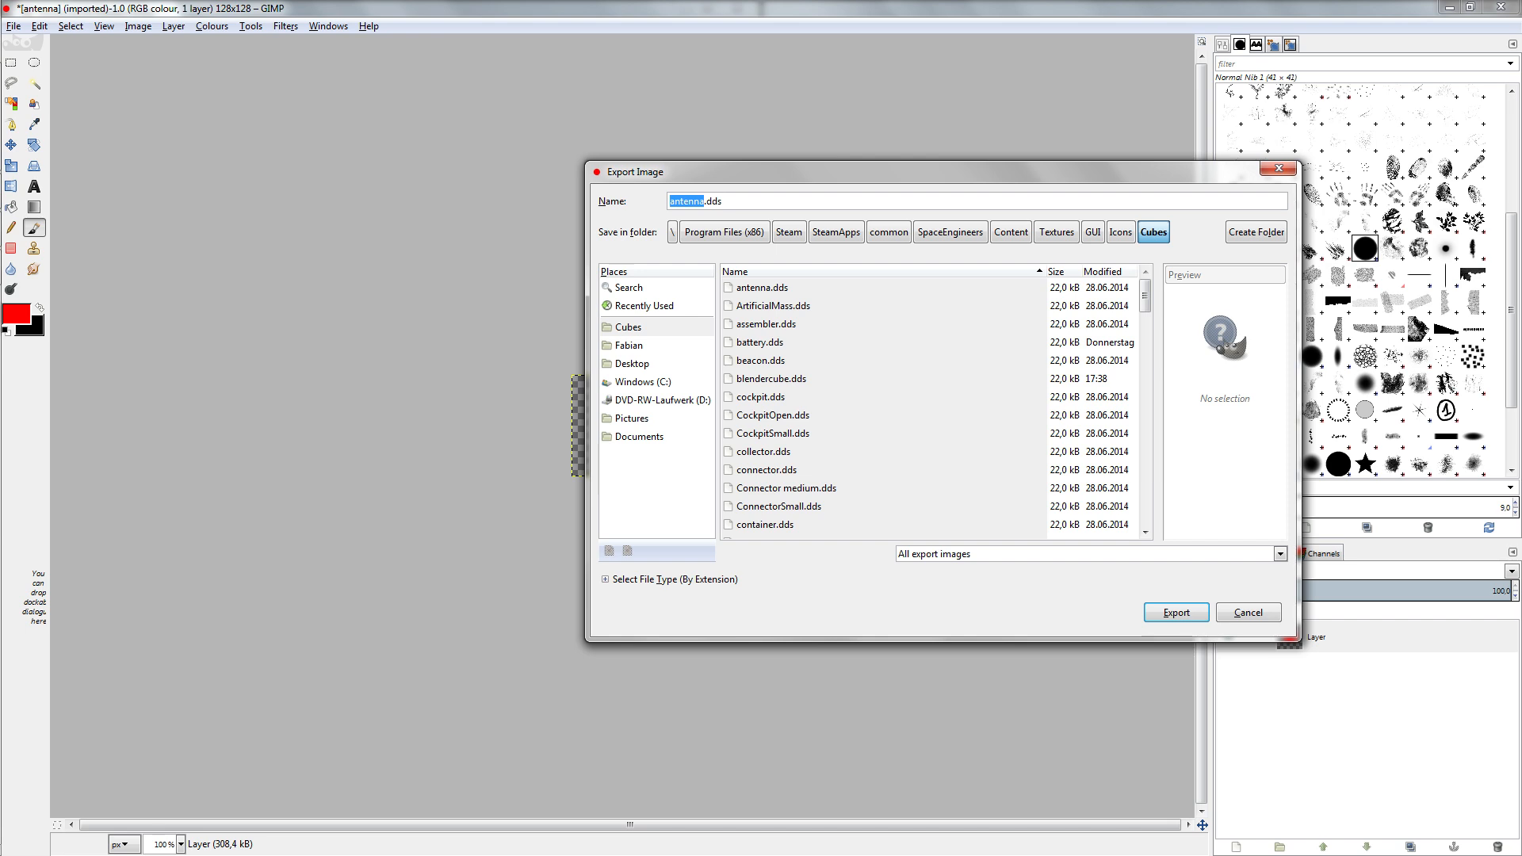
pyautogui.write('blendercube')
pyautogui.press('Return')
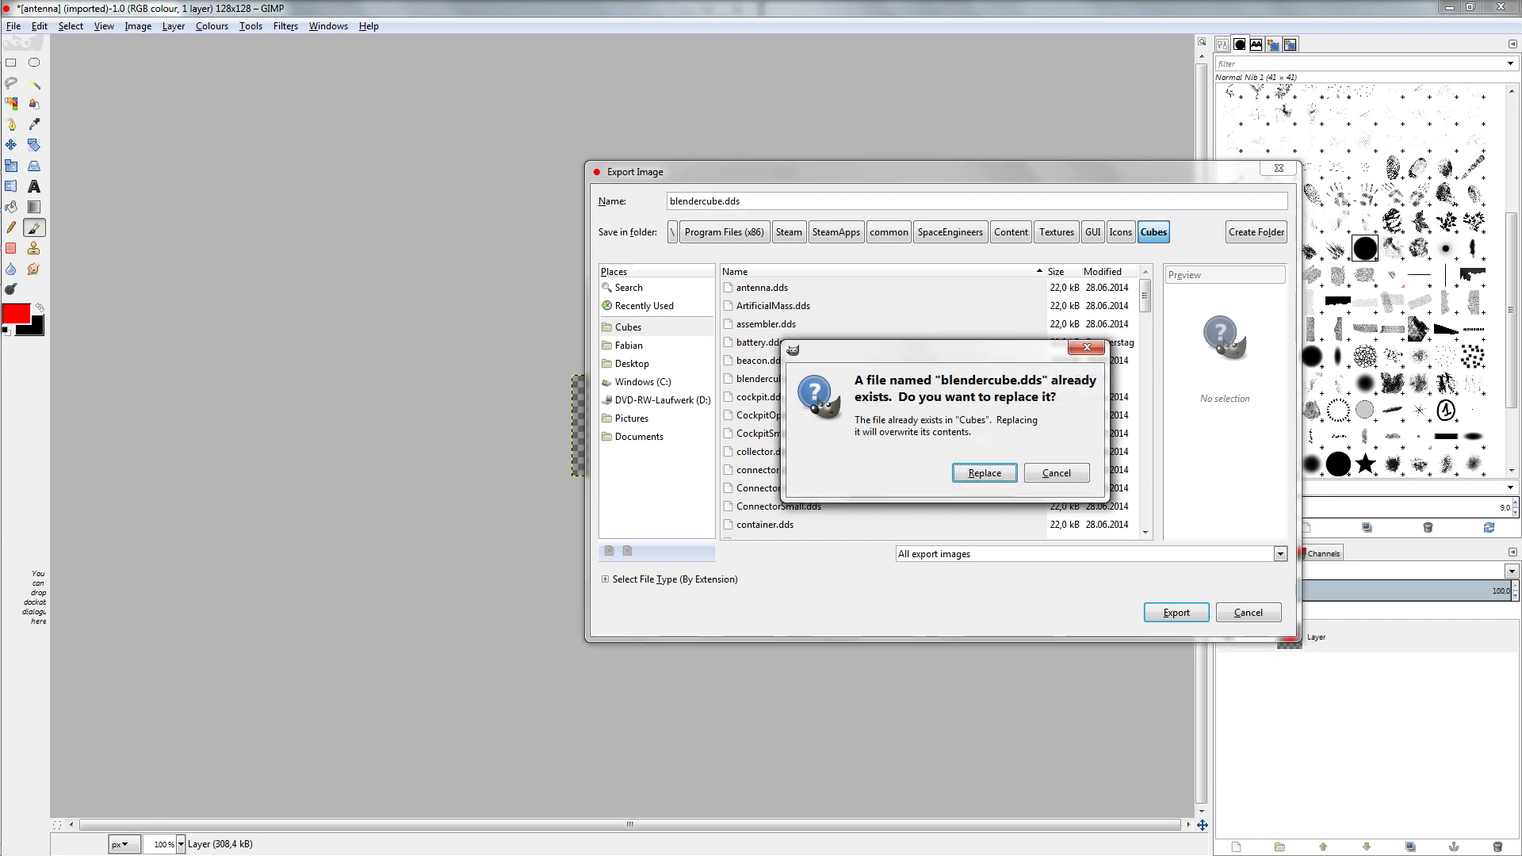
pyautogui.press('Return')
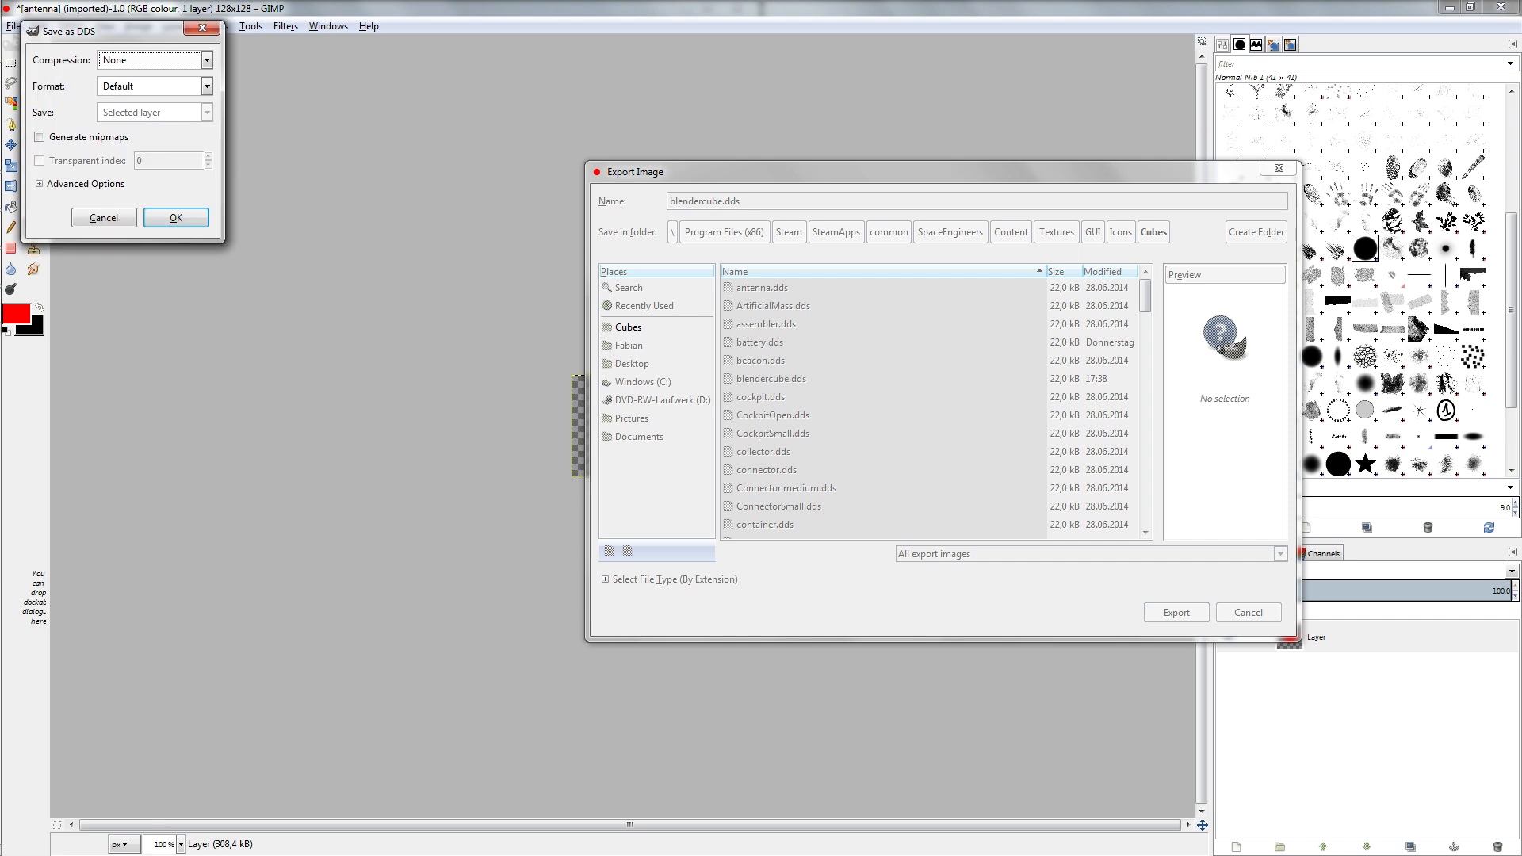
# Finish the icon export with BC3 / DXT5 compression and generated mipmaps, and close GIMP.
pyautogui.click(155, 60)
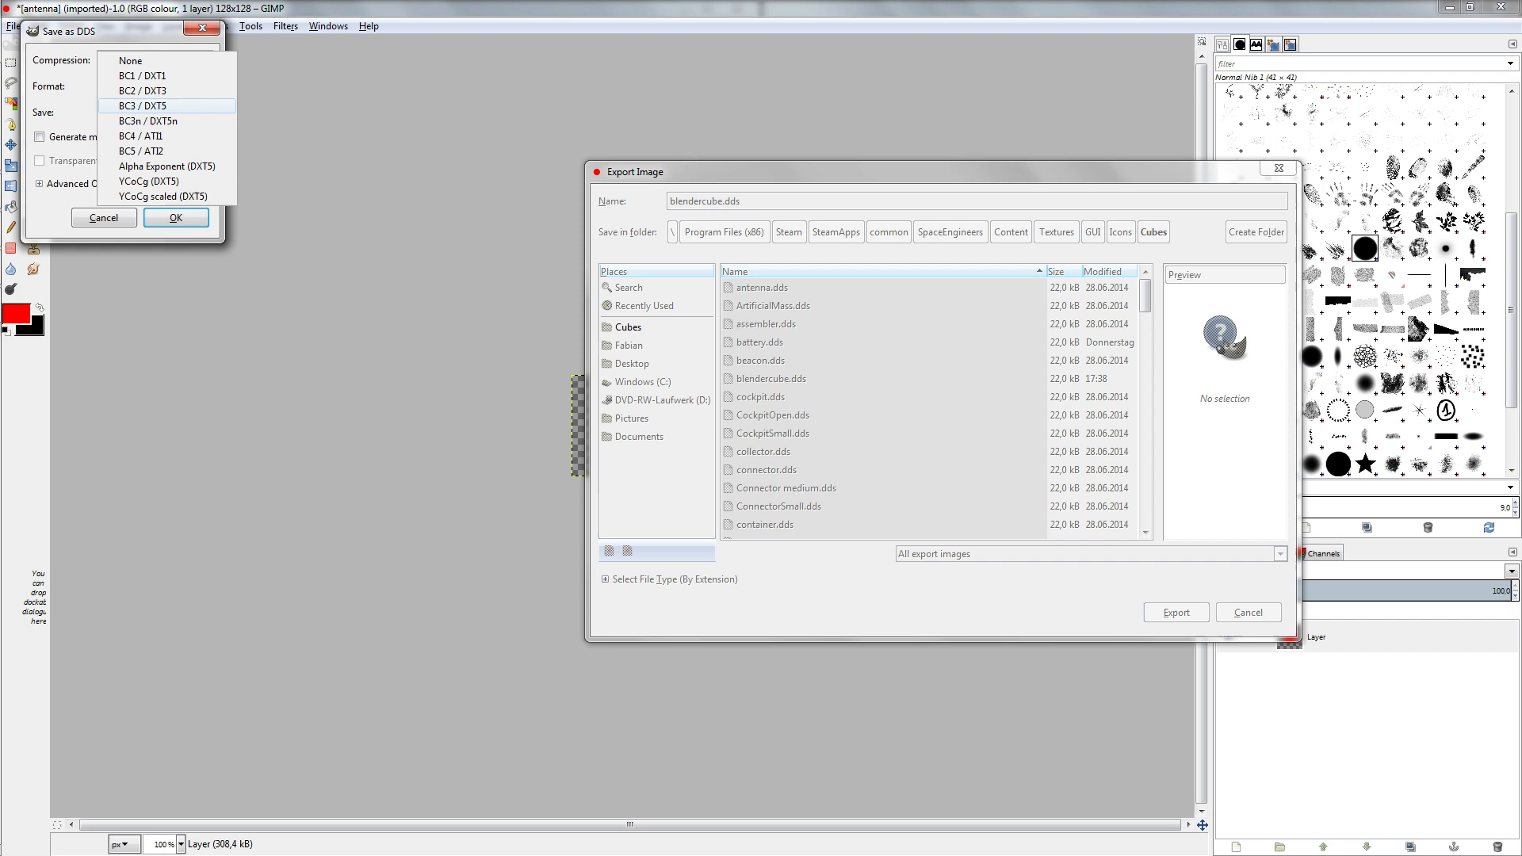
pyautogui.click(142, 106)
pyautogui.click(40, 137)
pyautogui.click(176, 217)
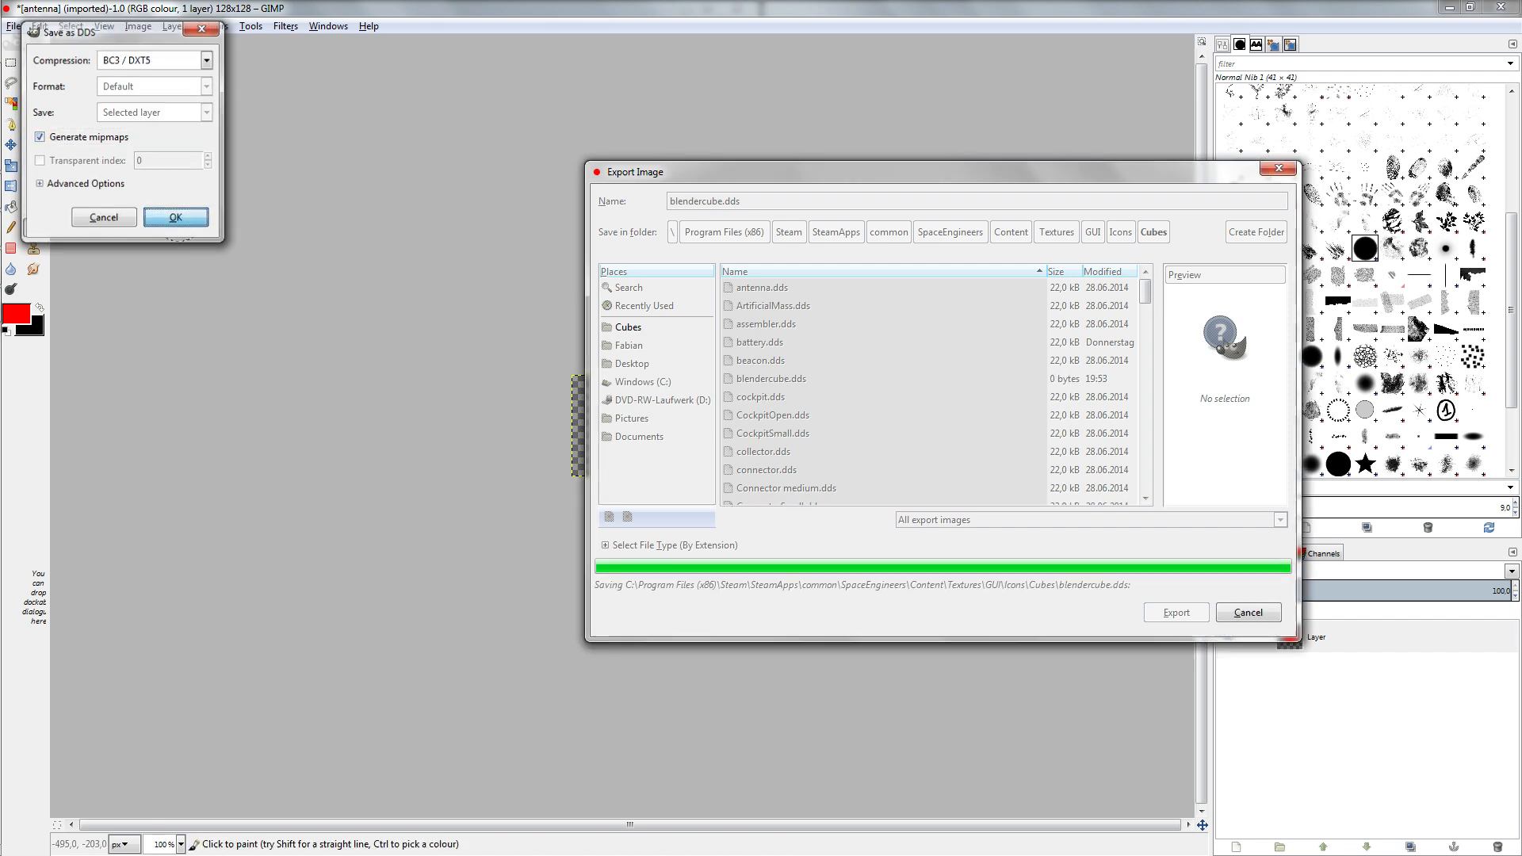
pyautogui.click(1501, 6)
pyautogui.click(186, 231)
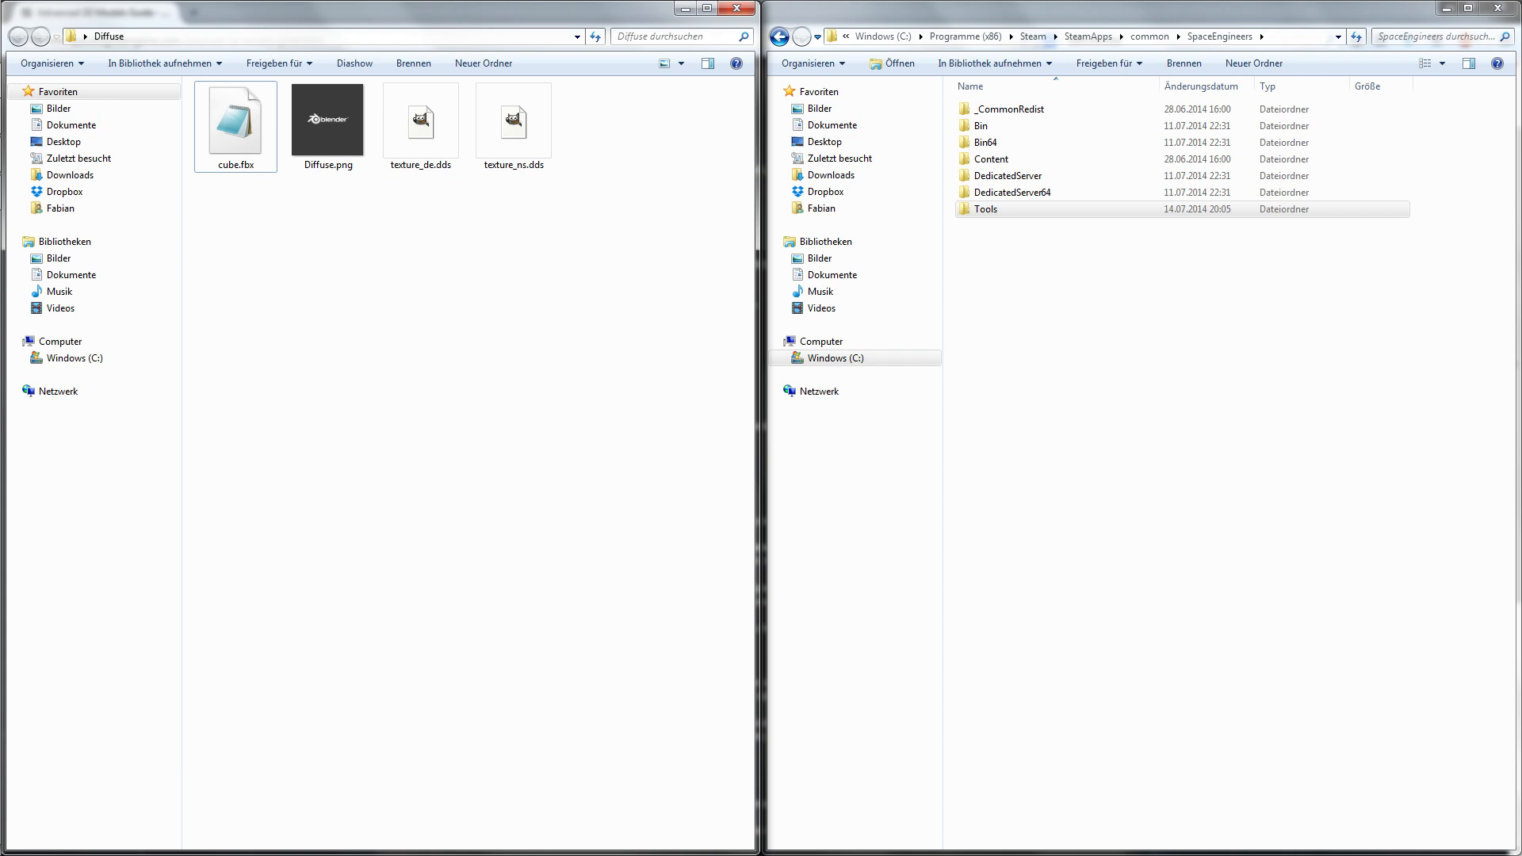
# Open the Tools folder of SpaceEngineers and copy cube.fbx from the Diffuse folder into it.
pyautogui.doubleClick(1022, 209)
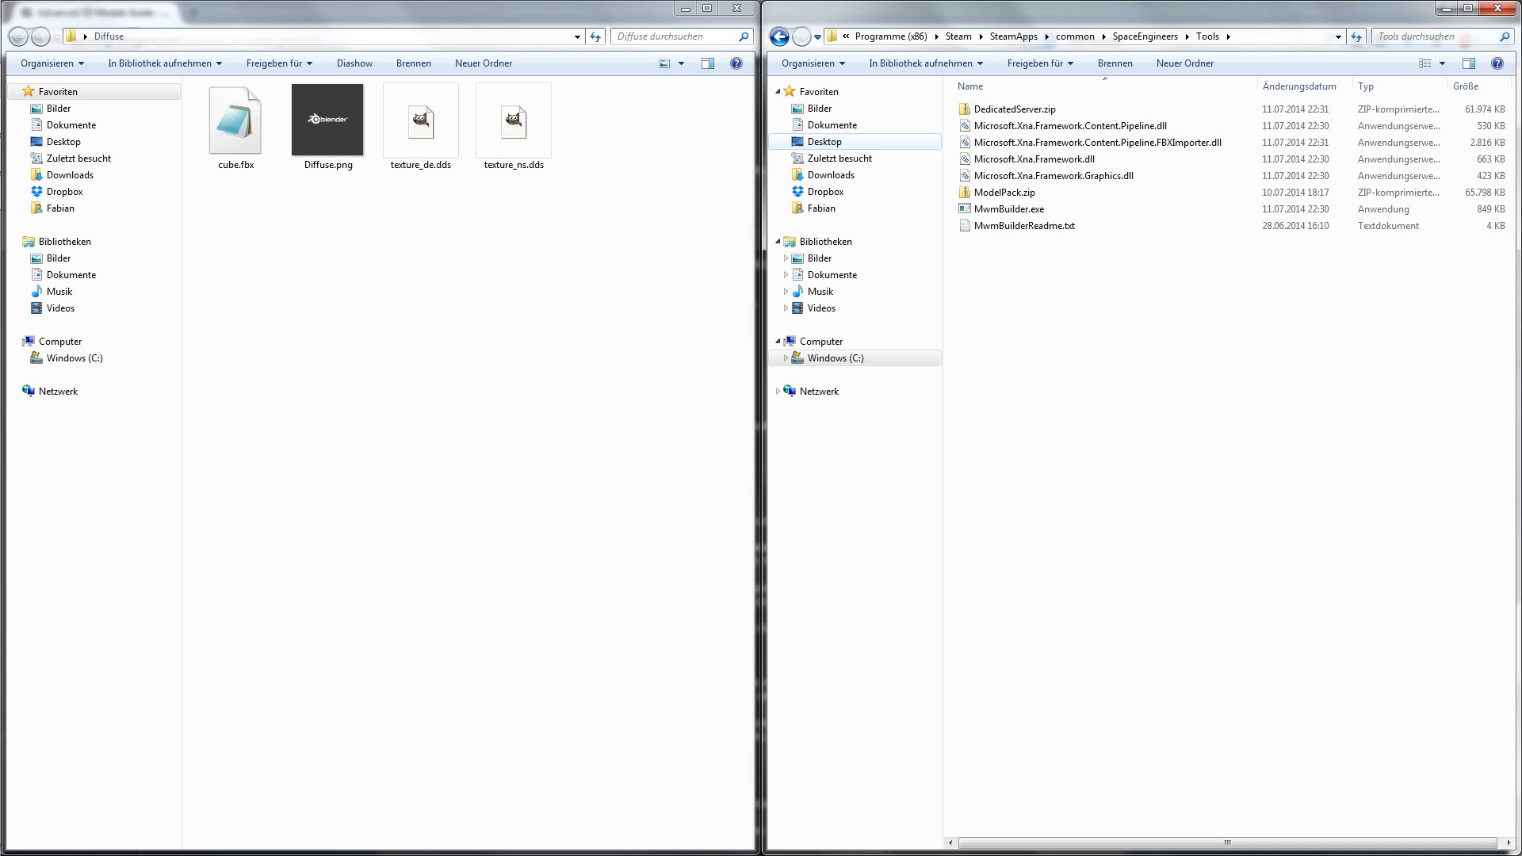
pyautogui.click(235, 127)
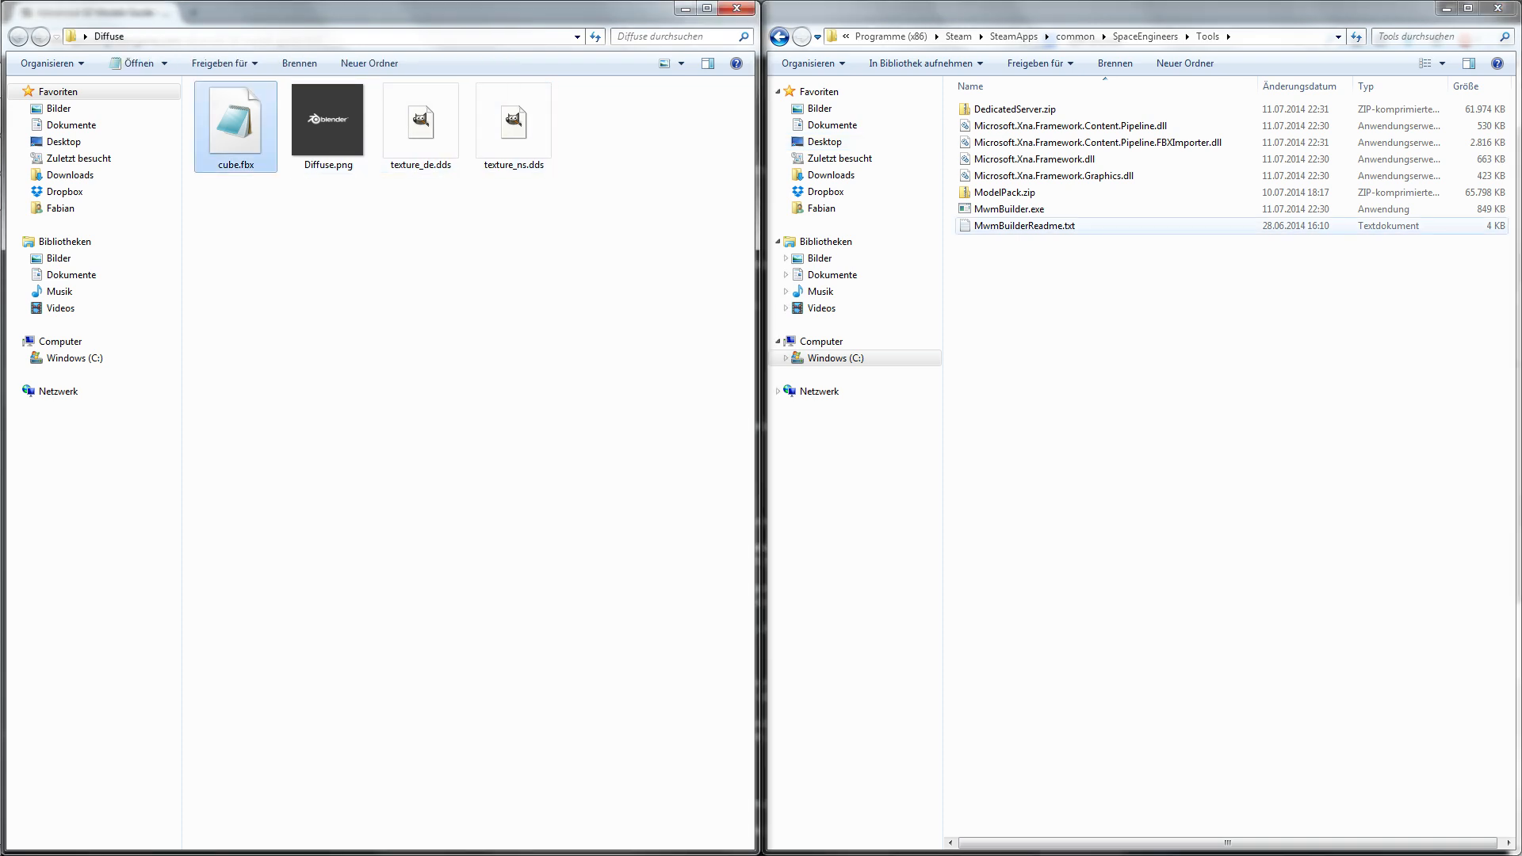
pyautogui.click(1142, 341)
pyautogui.hotkey('ctrl', 'v')
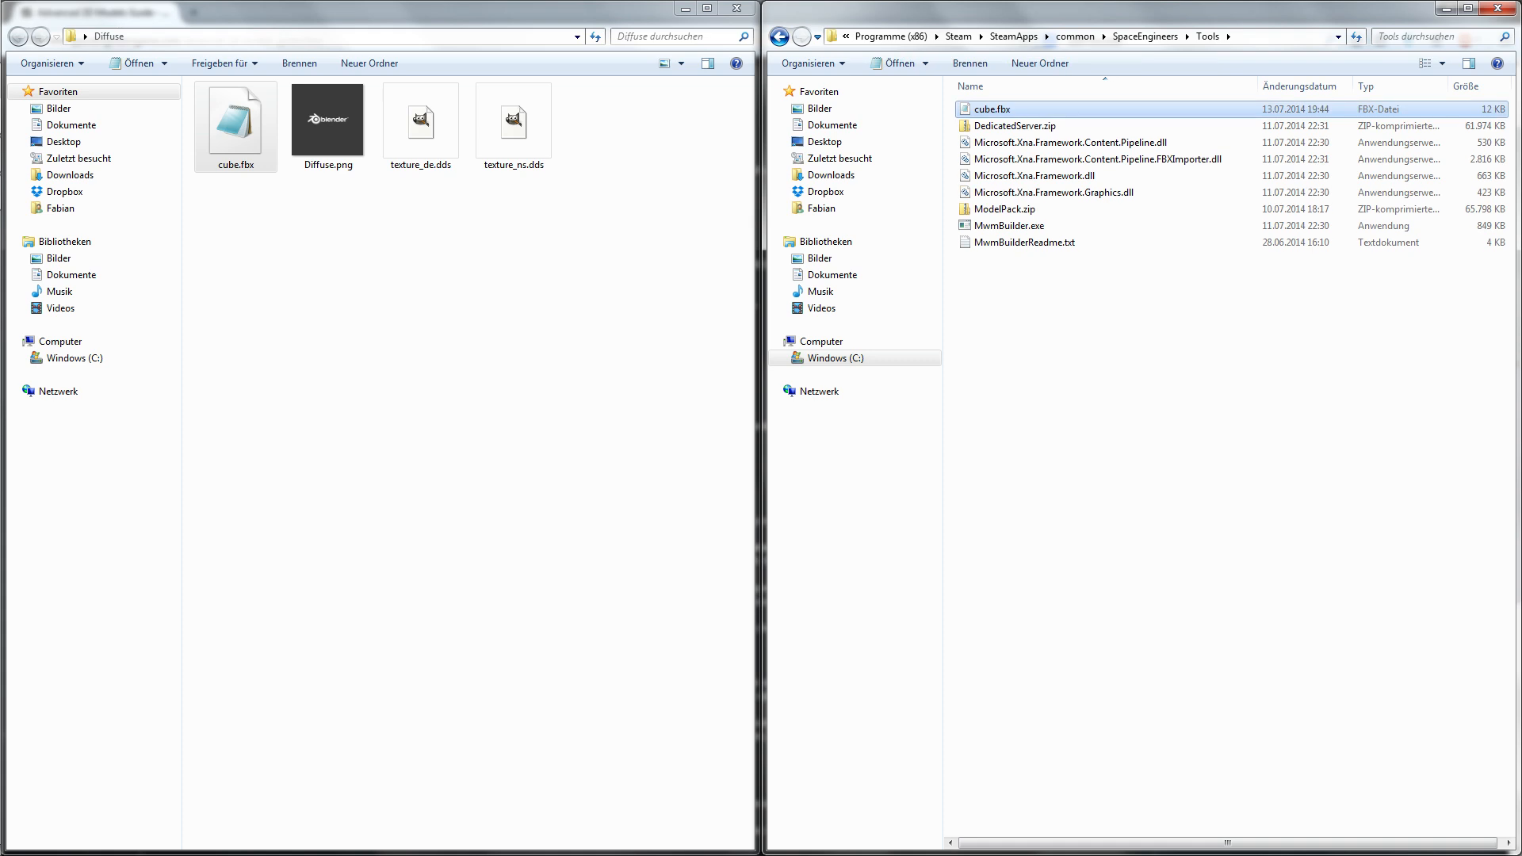
# Create a new text document in the Tools folder and name it cube.xml, replacing the .txt extension.
pyautogui.rightClick(986, 278)
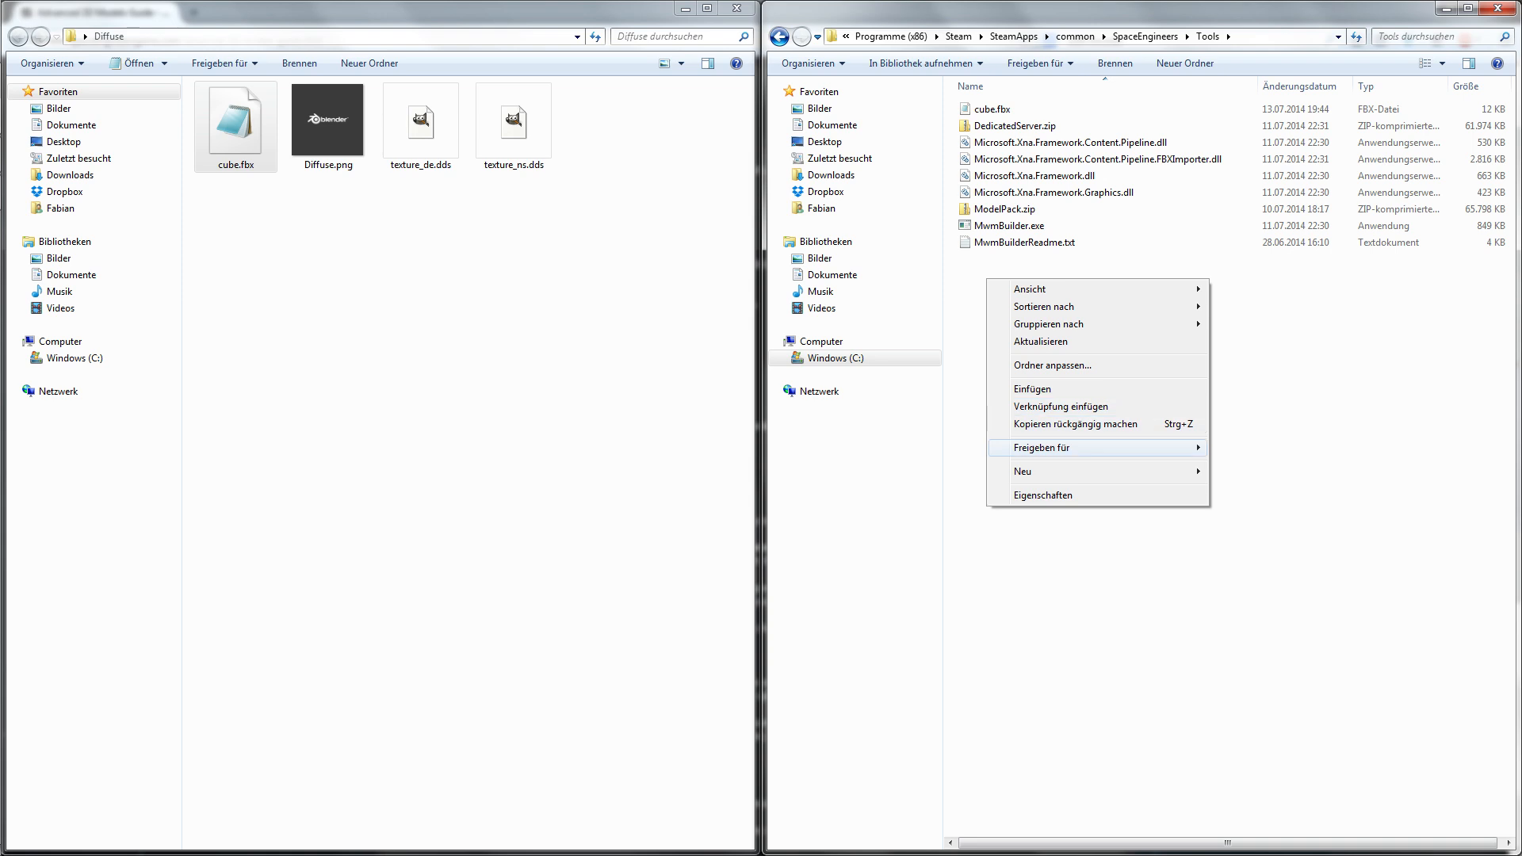
pyautogui.moveTo(1023, 471)
pyautogui.click(1263, 670)
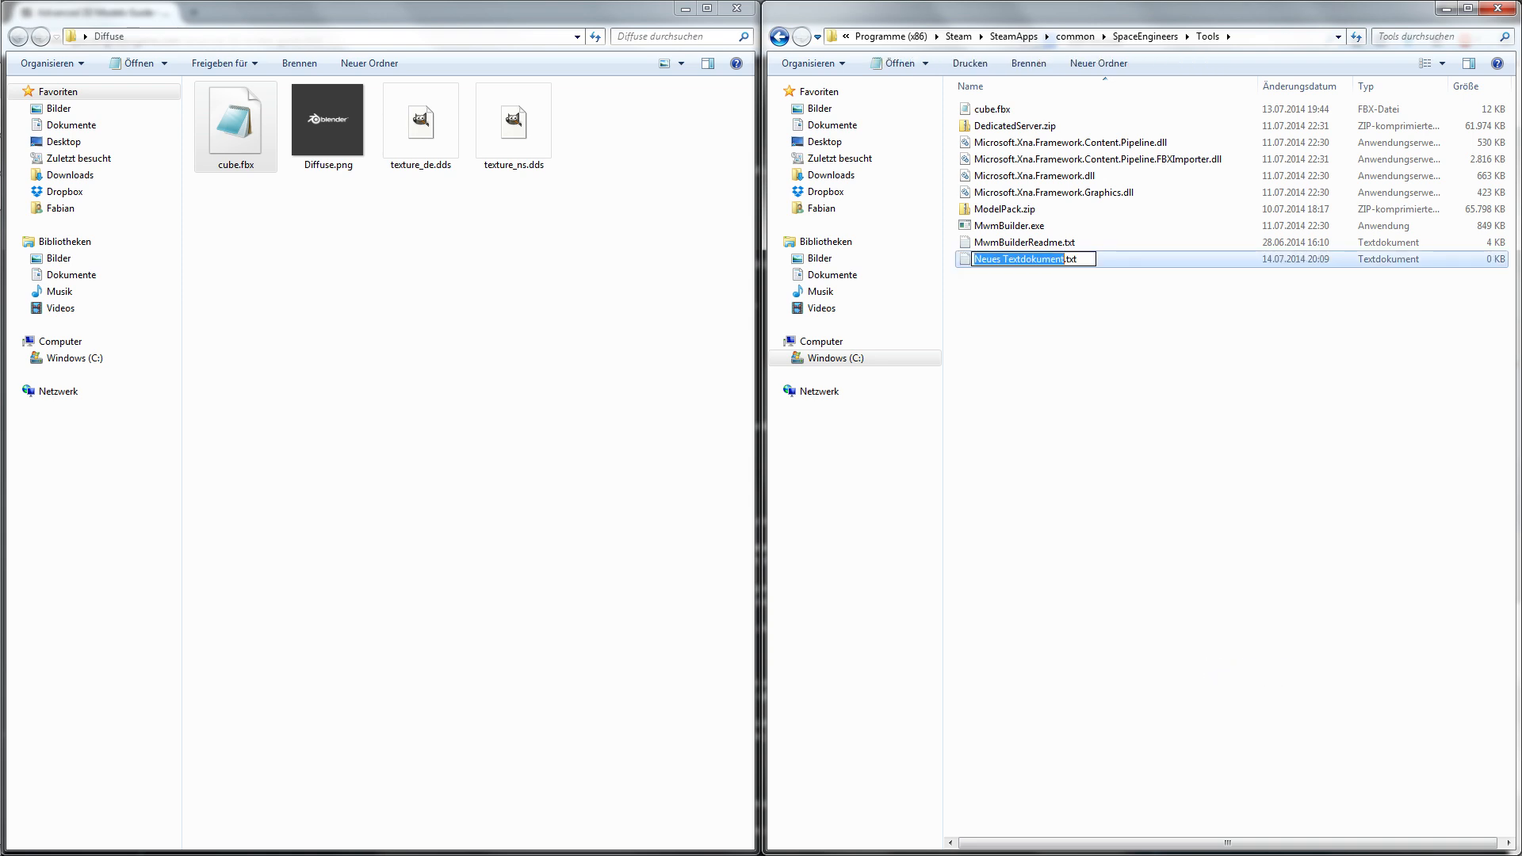
pyautogui.write('cube')
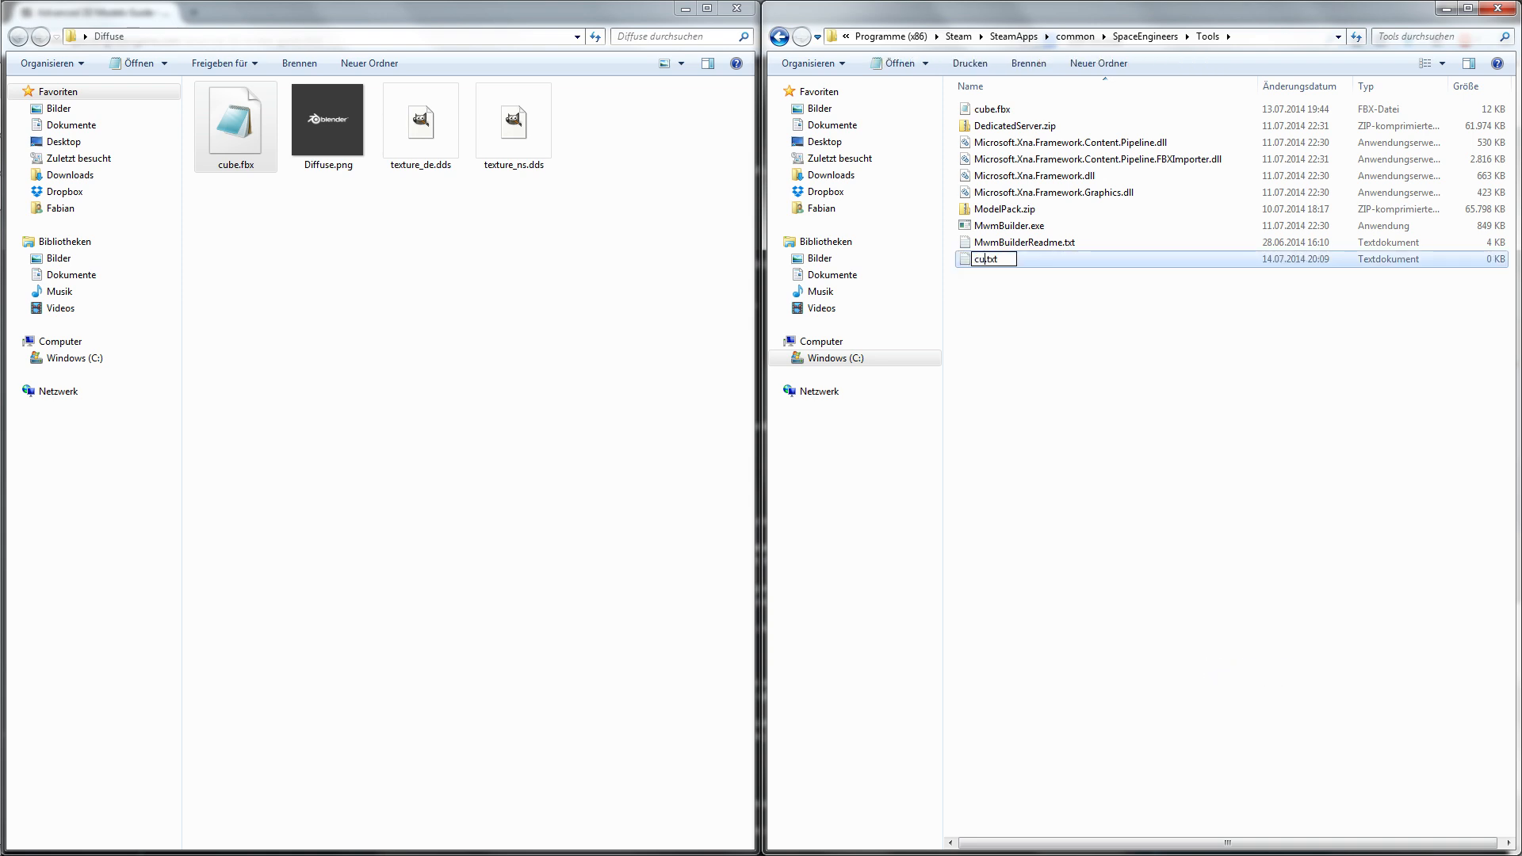
pyautogui.press('Delete')
pyautogui.press('Delete')
pyautogui.press('Delete')
pyautogui.press('Delete')
pyautogui.write('.xml')
pyautogui.press('Return')
pyautogui.press('Return')
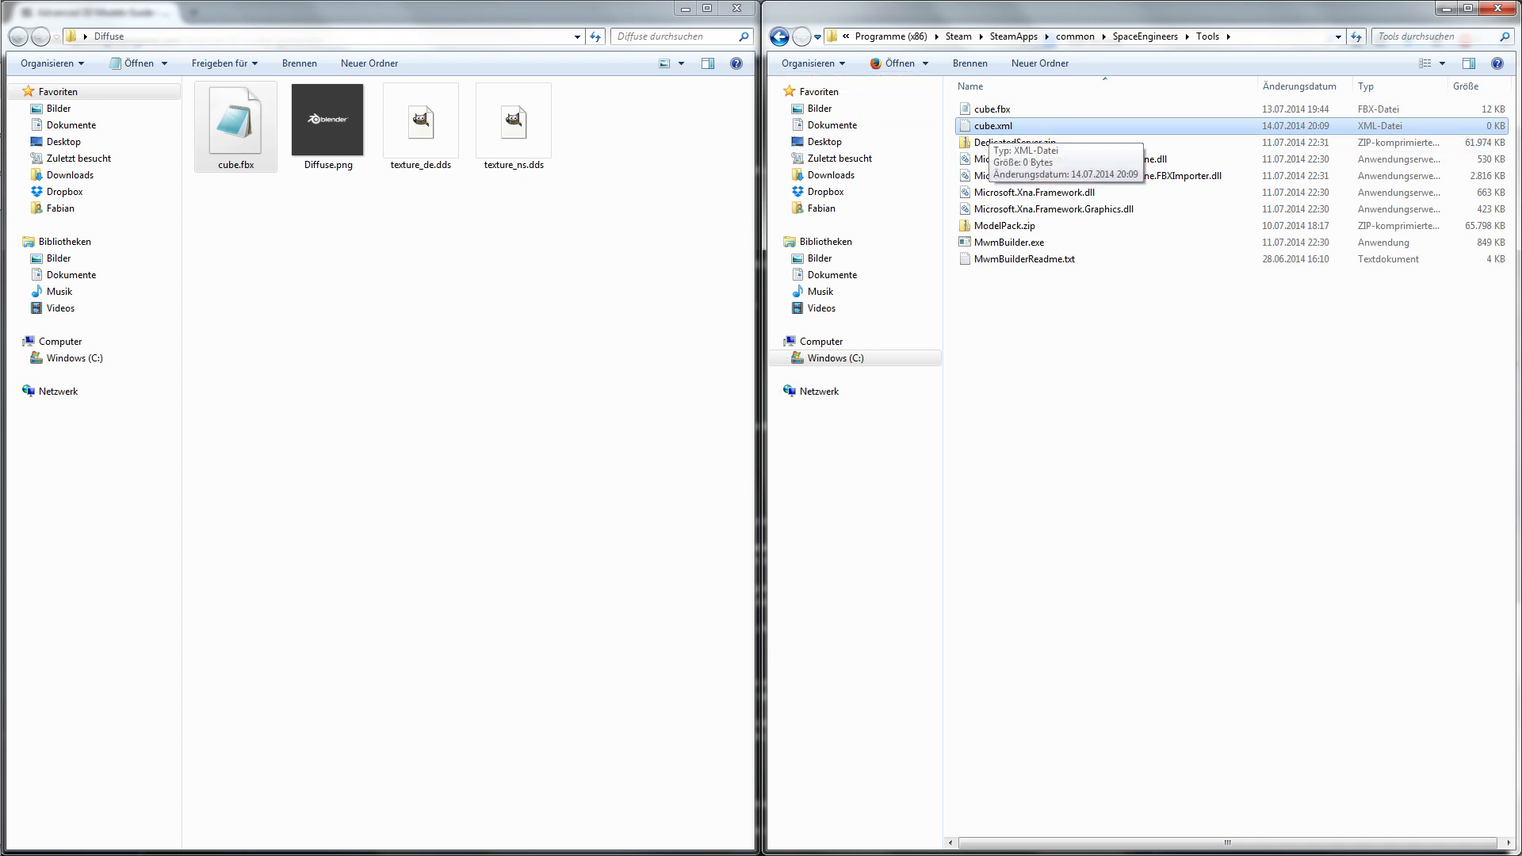
# Switch to the Advanced 3D Models Guide in Firefox and copy the complete base XML file text.
pyautogui.click(685, 8)
pyautogui.click(634, 198)
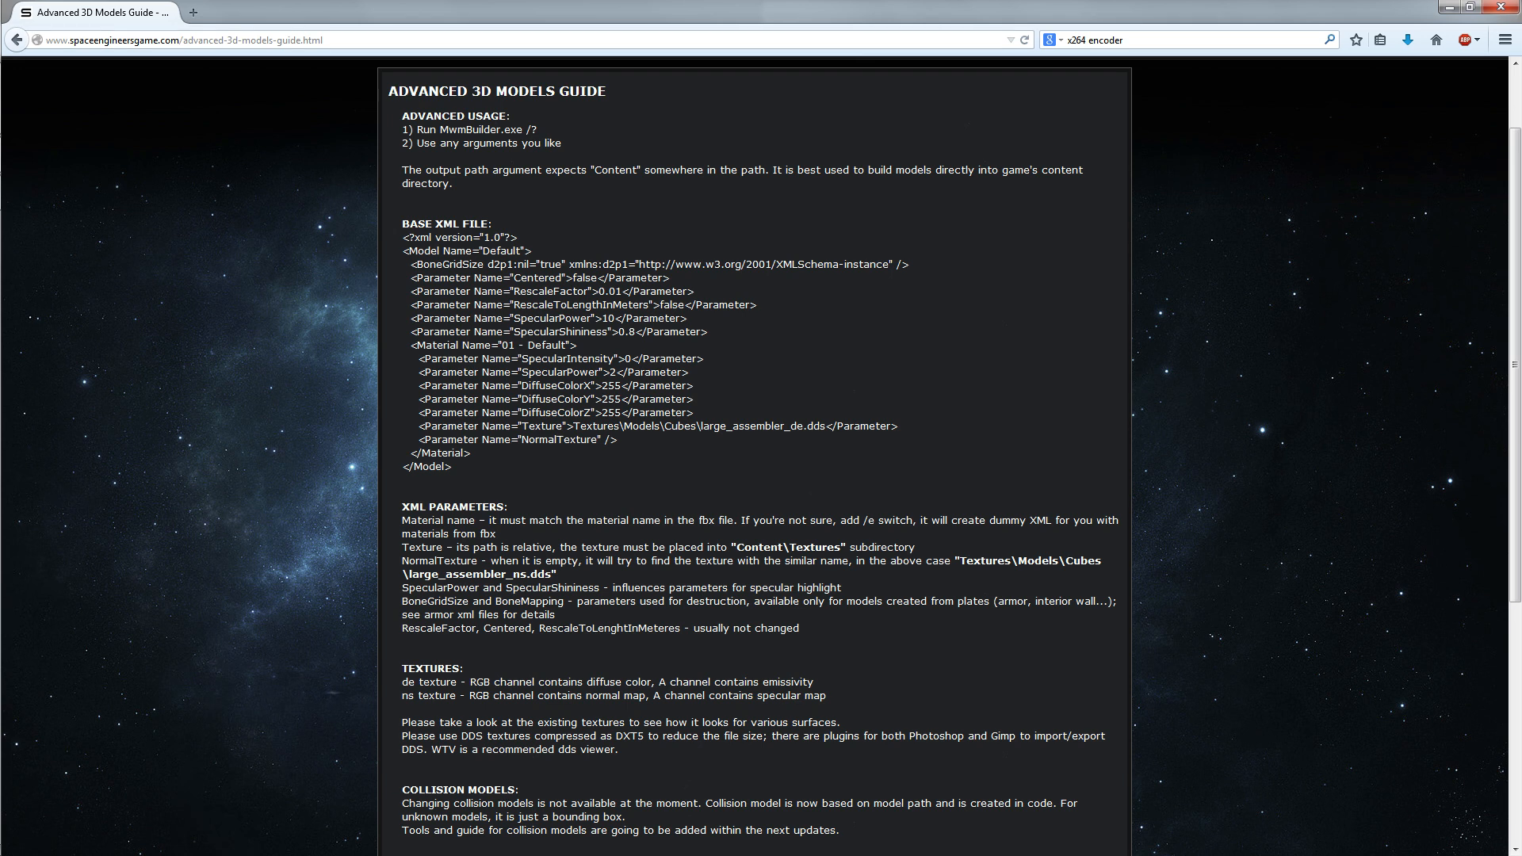
pyautogui.moveTo(402, 237); pyautogui.dragTo(452, 467)
pyautogui.hotkey('ctrl', 'c')
# Return to the Tools folder and try to open cube.xml with its default program.
pyautogui.moveTo(1, 174)
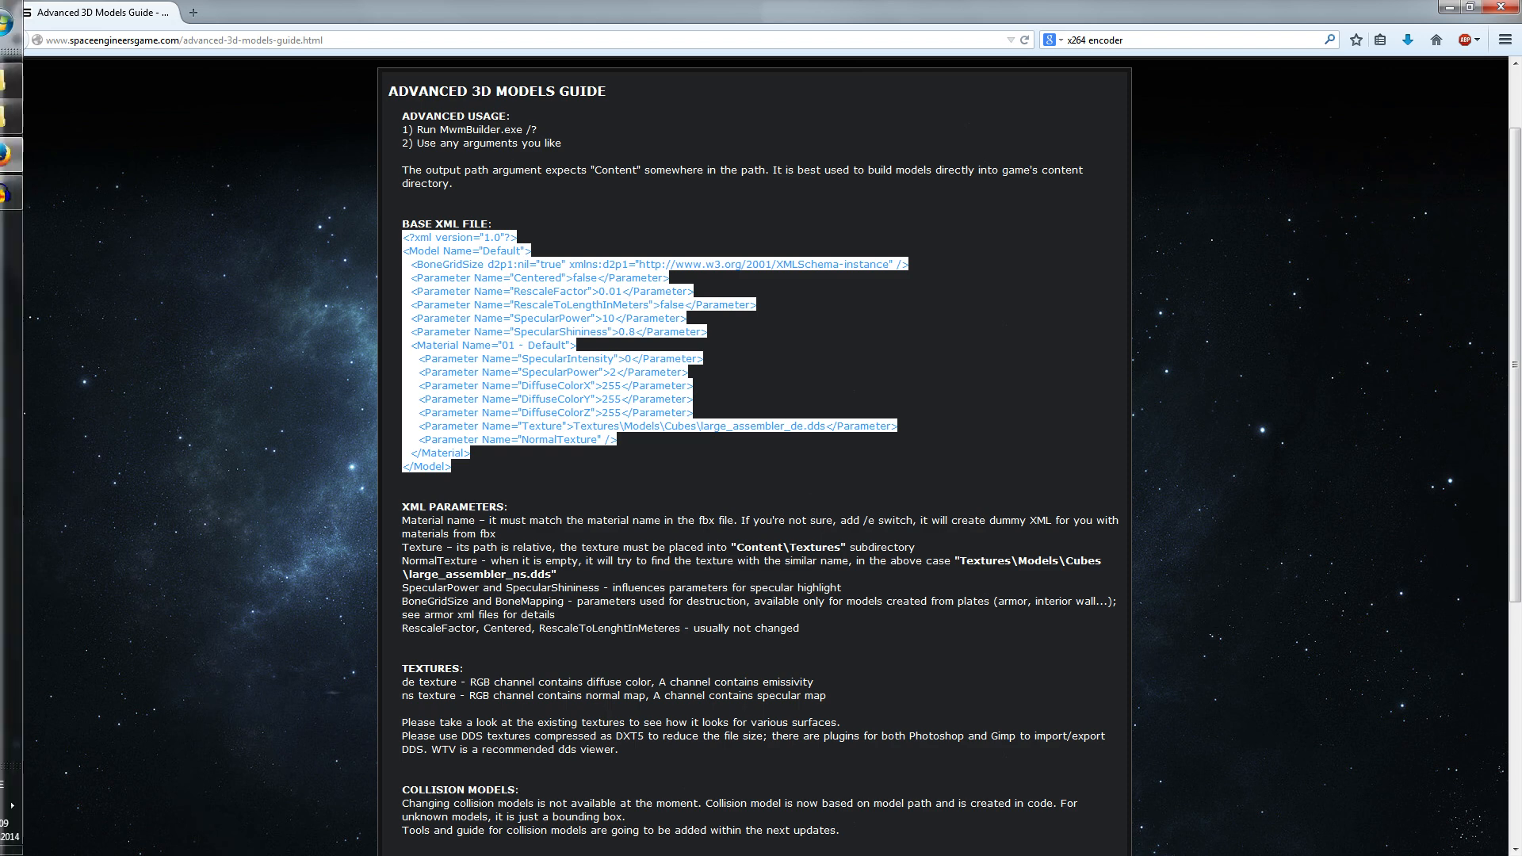
pyautogui.click(23, 117)
pyautogui.click(24, 81)
pyautogui.doubleClick(994, 126)
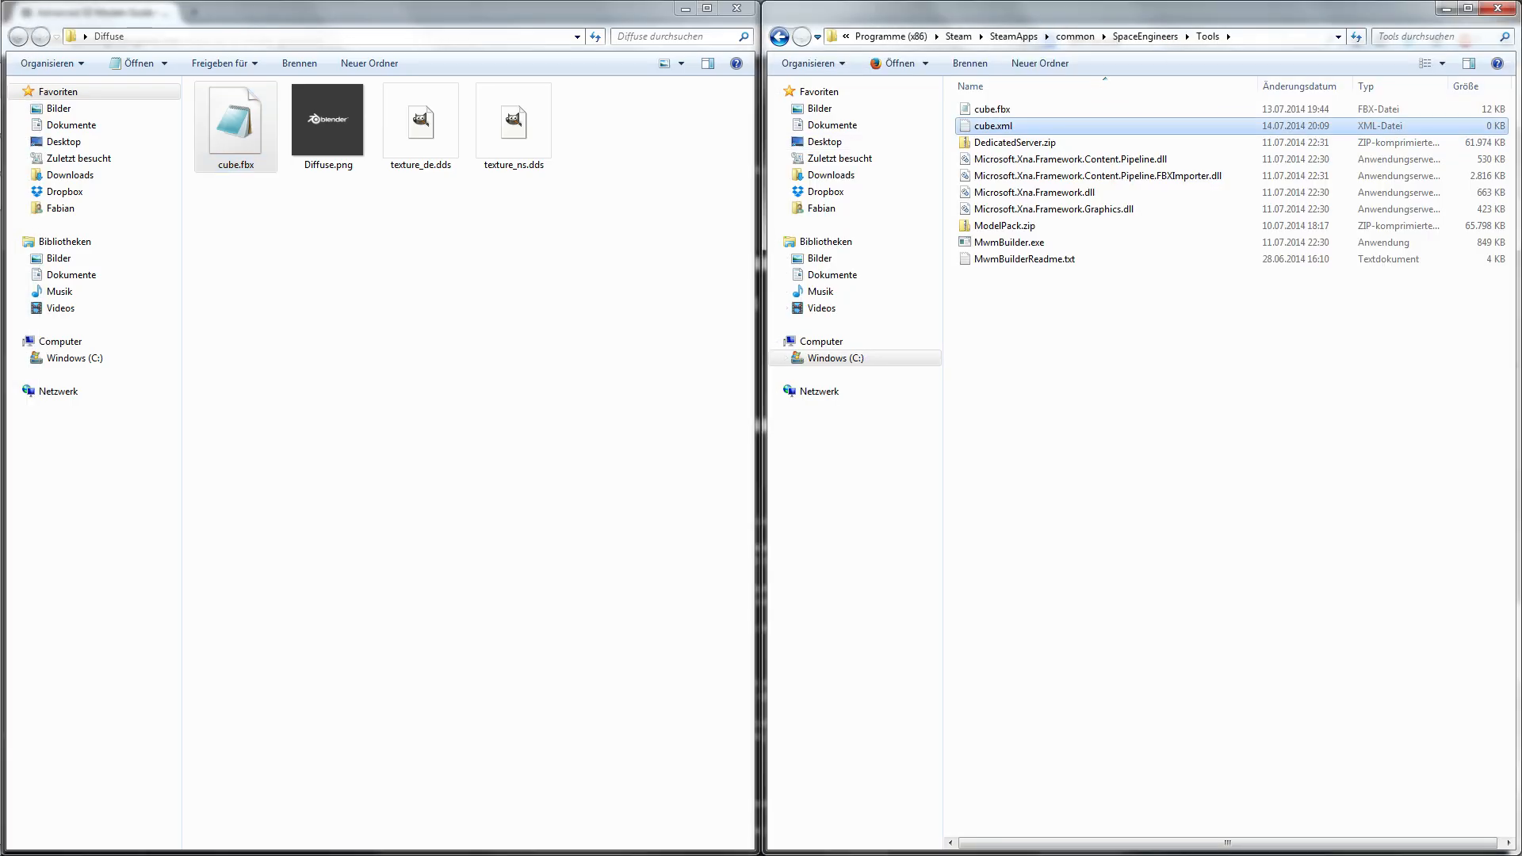
# Open cube.xml from the Tools folder in the text editor and paste the copied base XML into it.
pyautogui.moveTo(1, 159)
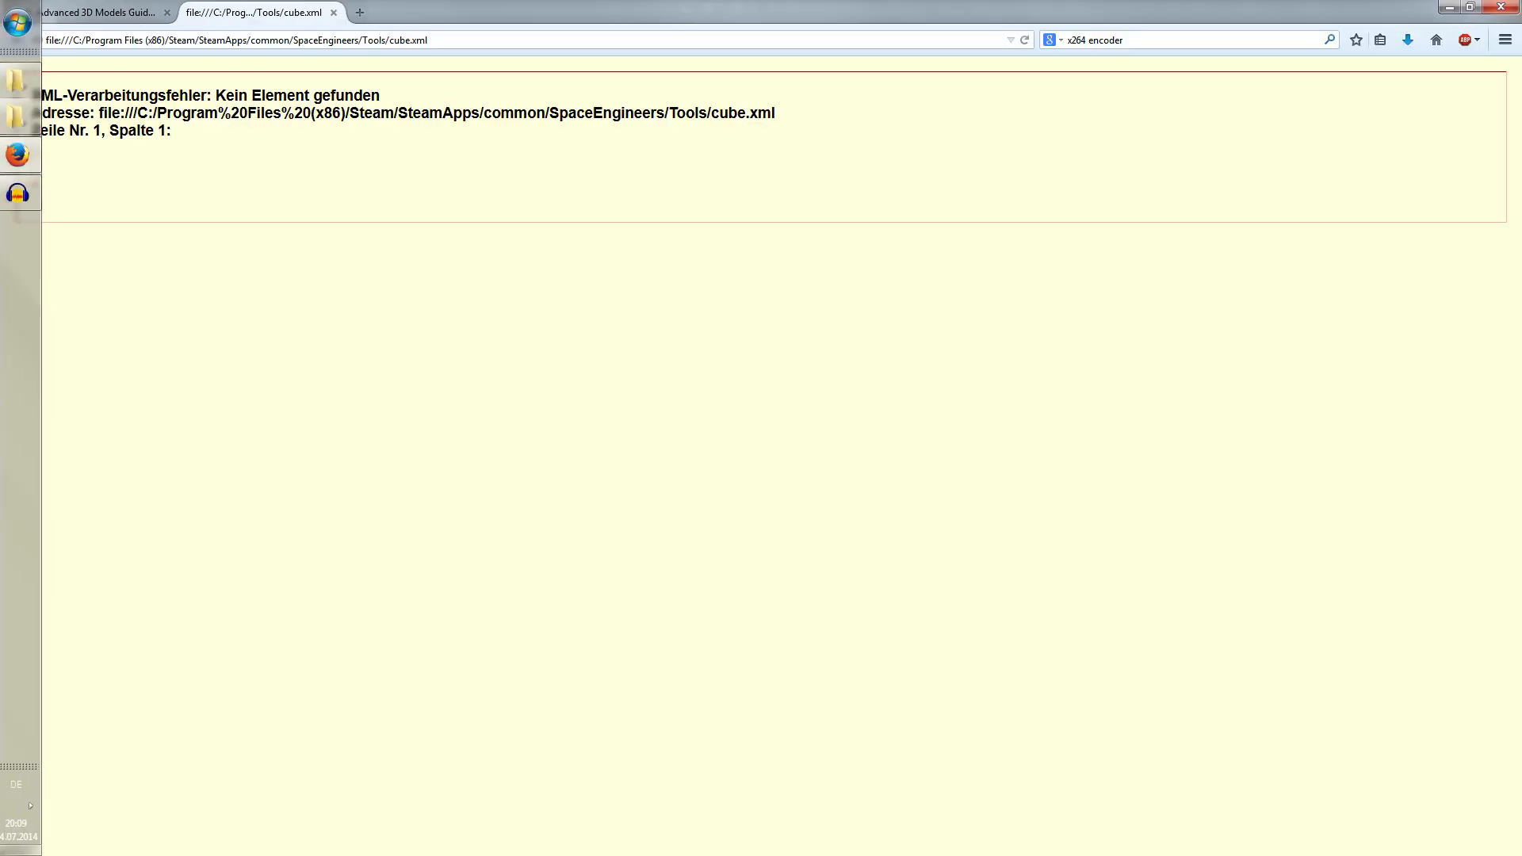
pyautogui.click(22, 111)
pyautogui.rightClick(1026, 128)
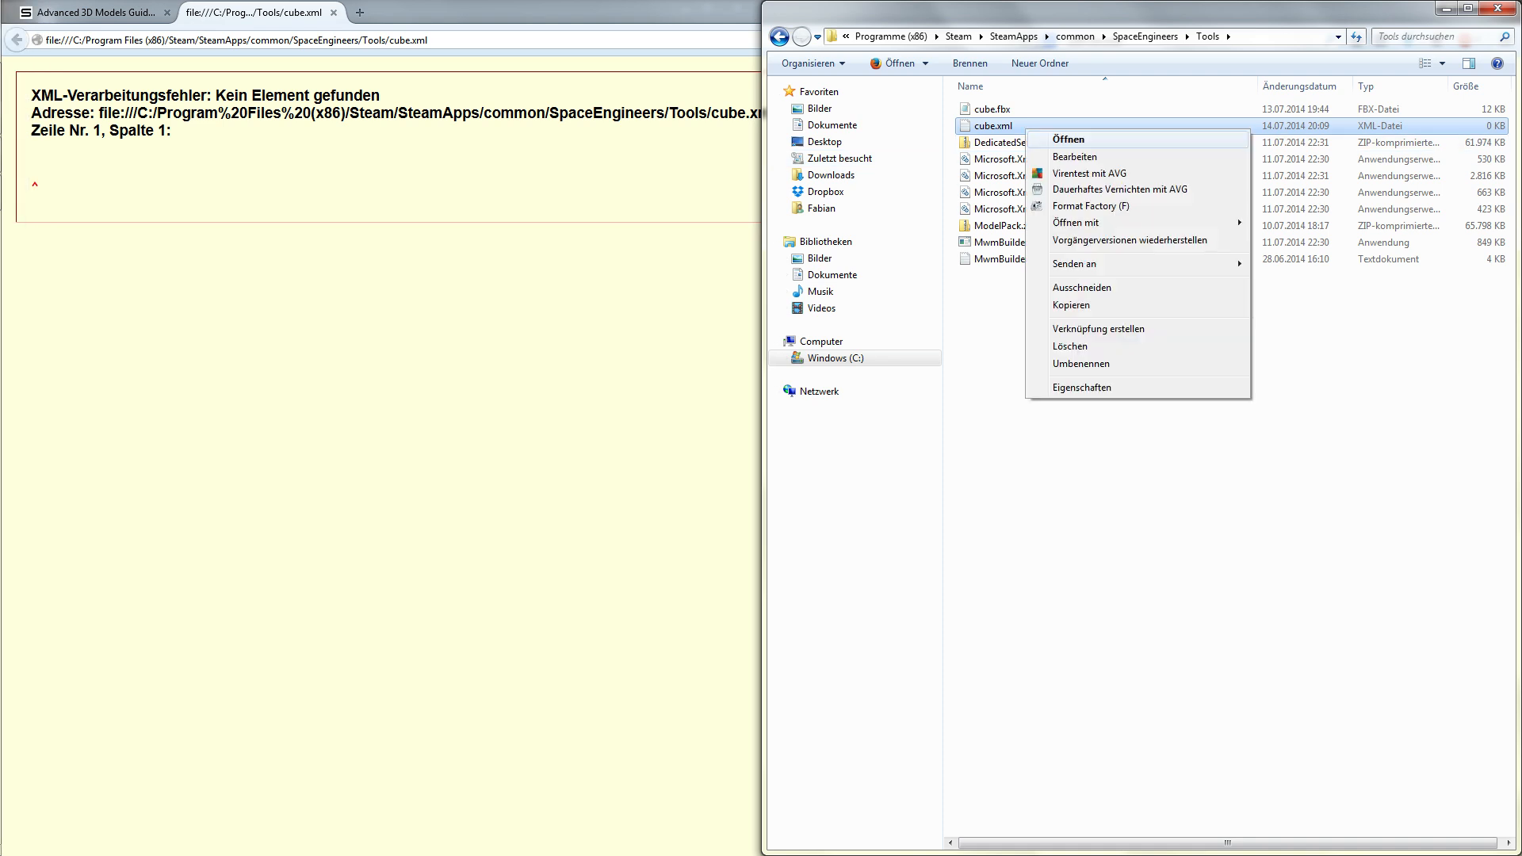
pyautogui.moveTo(1125, 223)
pyautogui.click(1286, 223)
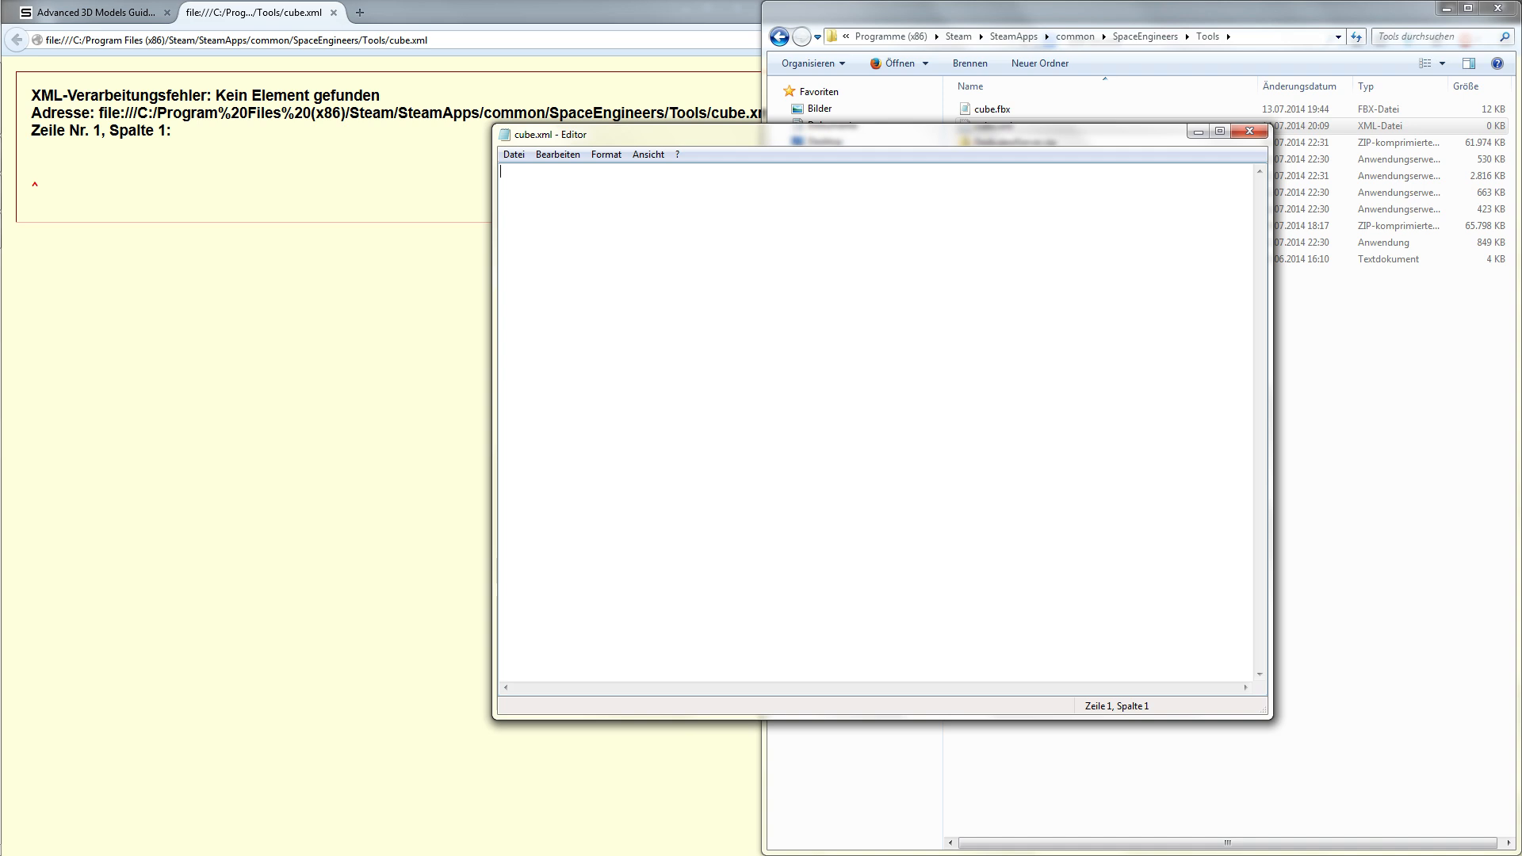
pyautogui.hotkey('ctrl', 'v')
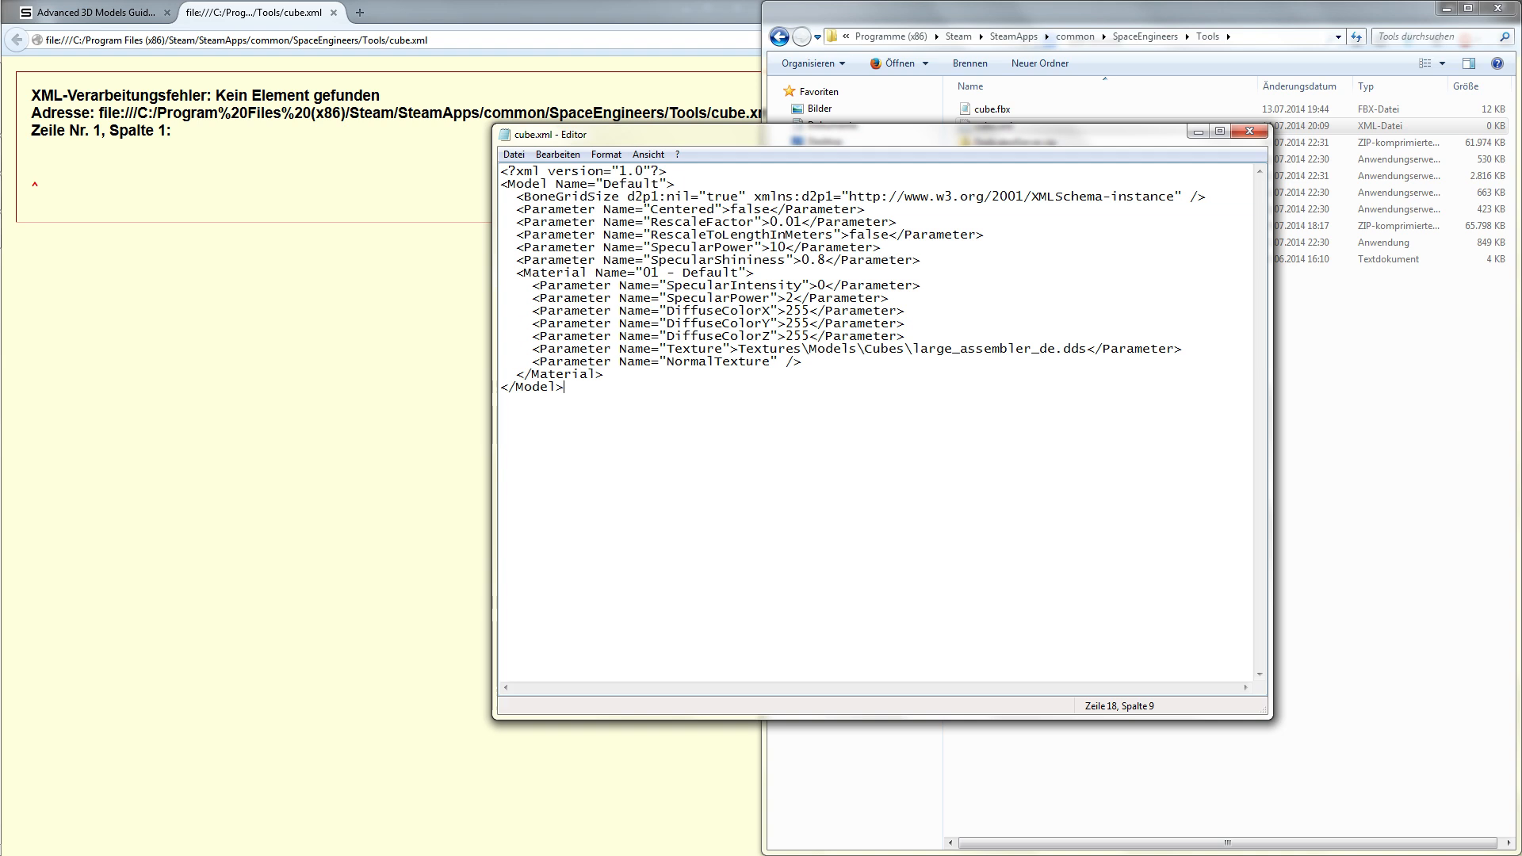
# Dock the cube.xml editor beside the Tools folder and open cube.fbx in the text editor.
pyautogui.moveTo(643, 273); pyautogui.dragTo(739, 273)
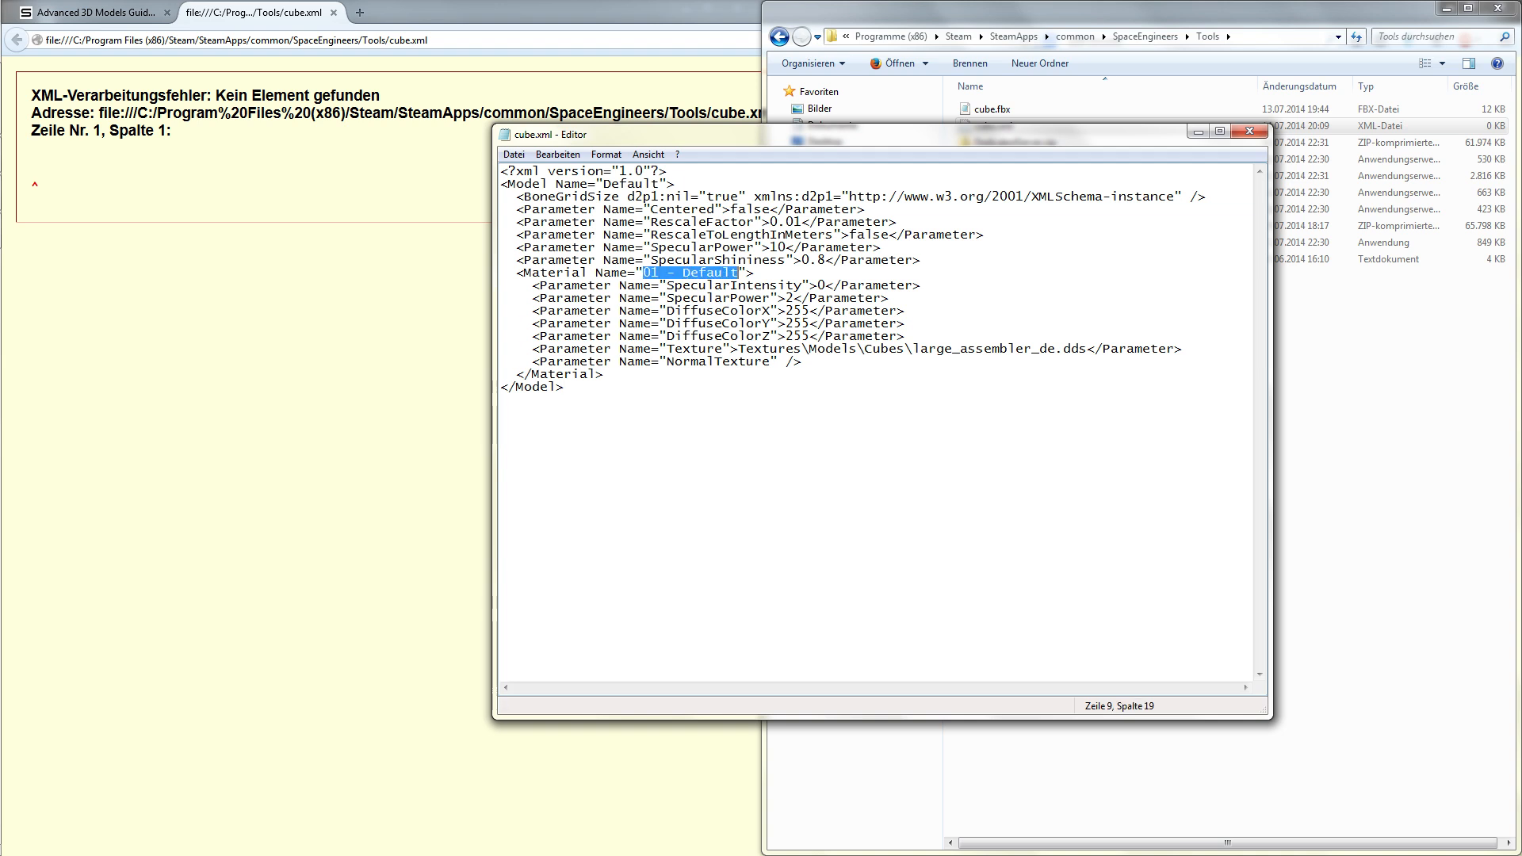
pyautogui.moveTo(1031, 134); pyautogui.dragTo(1, 95)
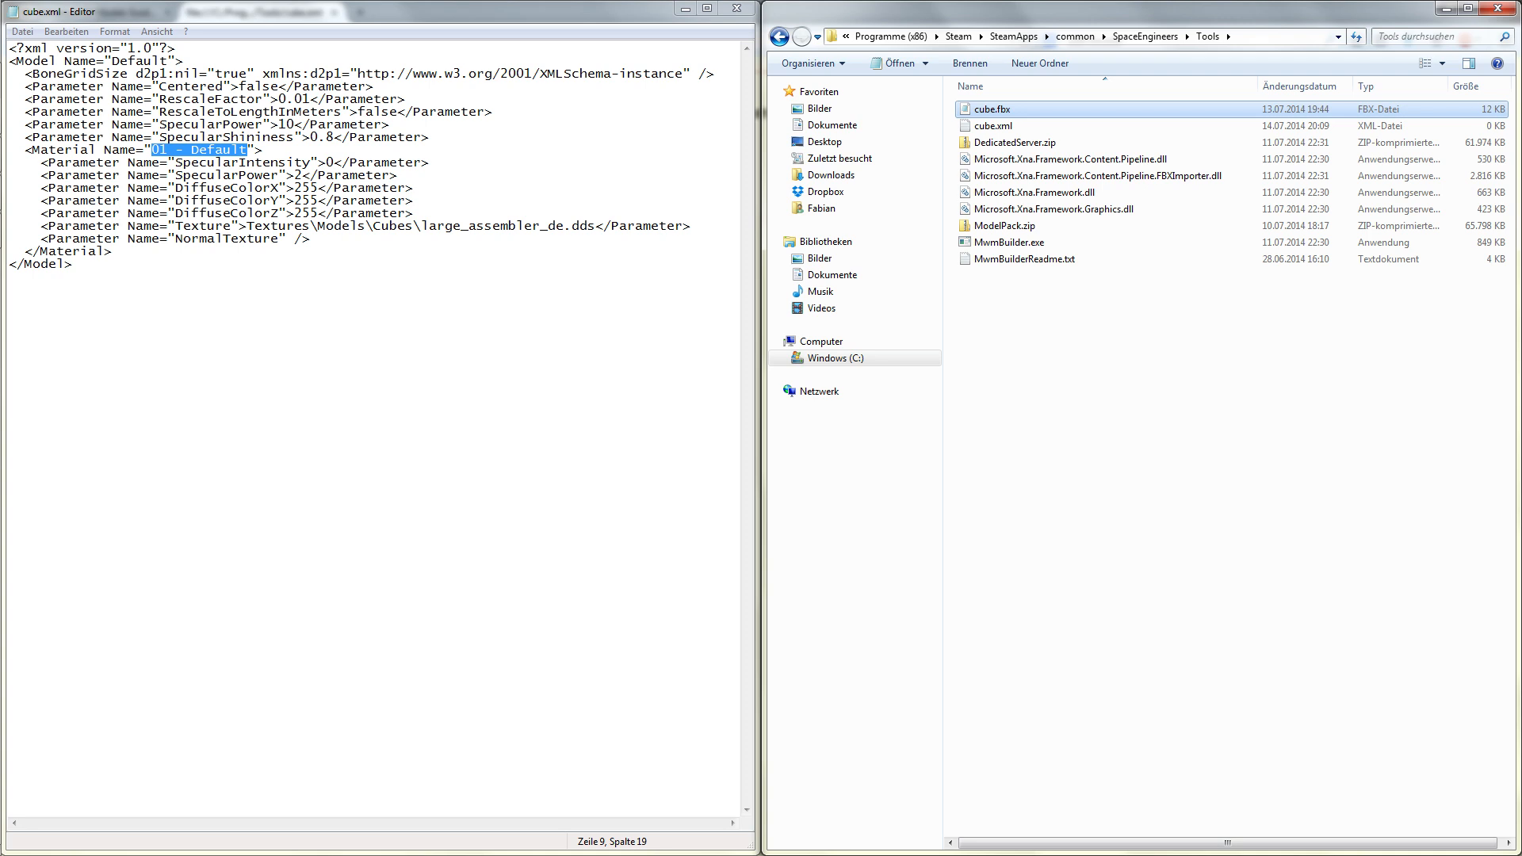
pyautogui.rightClick(1012, 111)
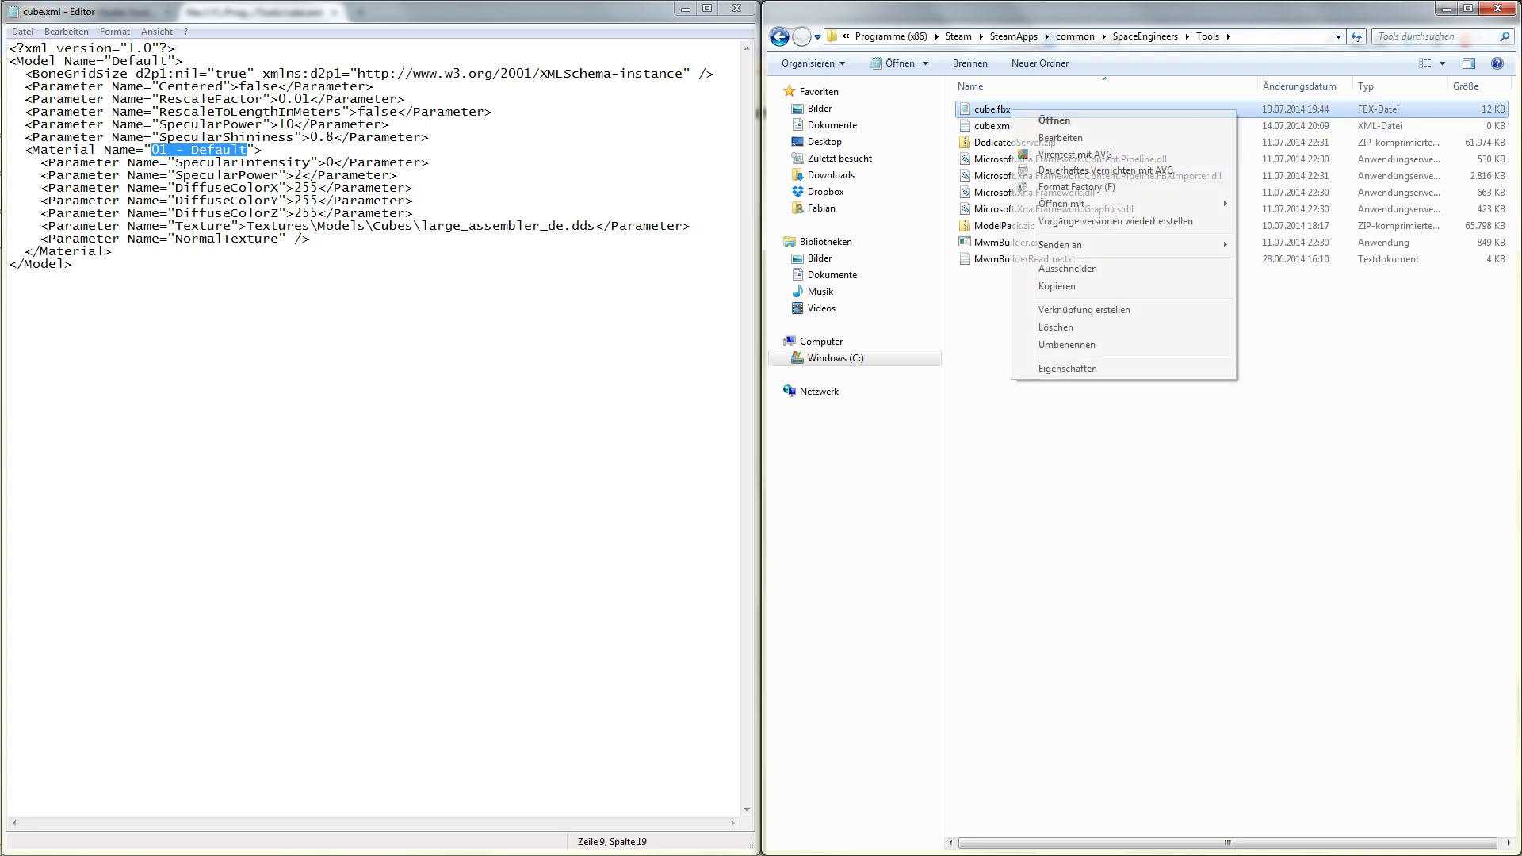
pyautogui.moveTo(1062, 204)
pyautogui.click(1272, 203)
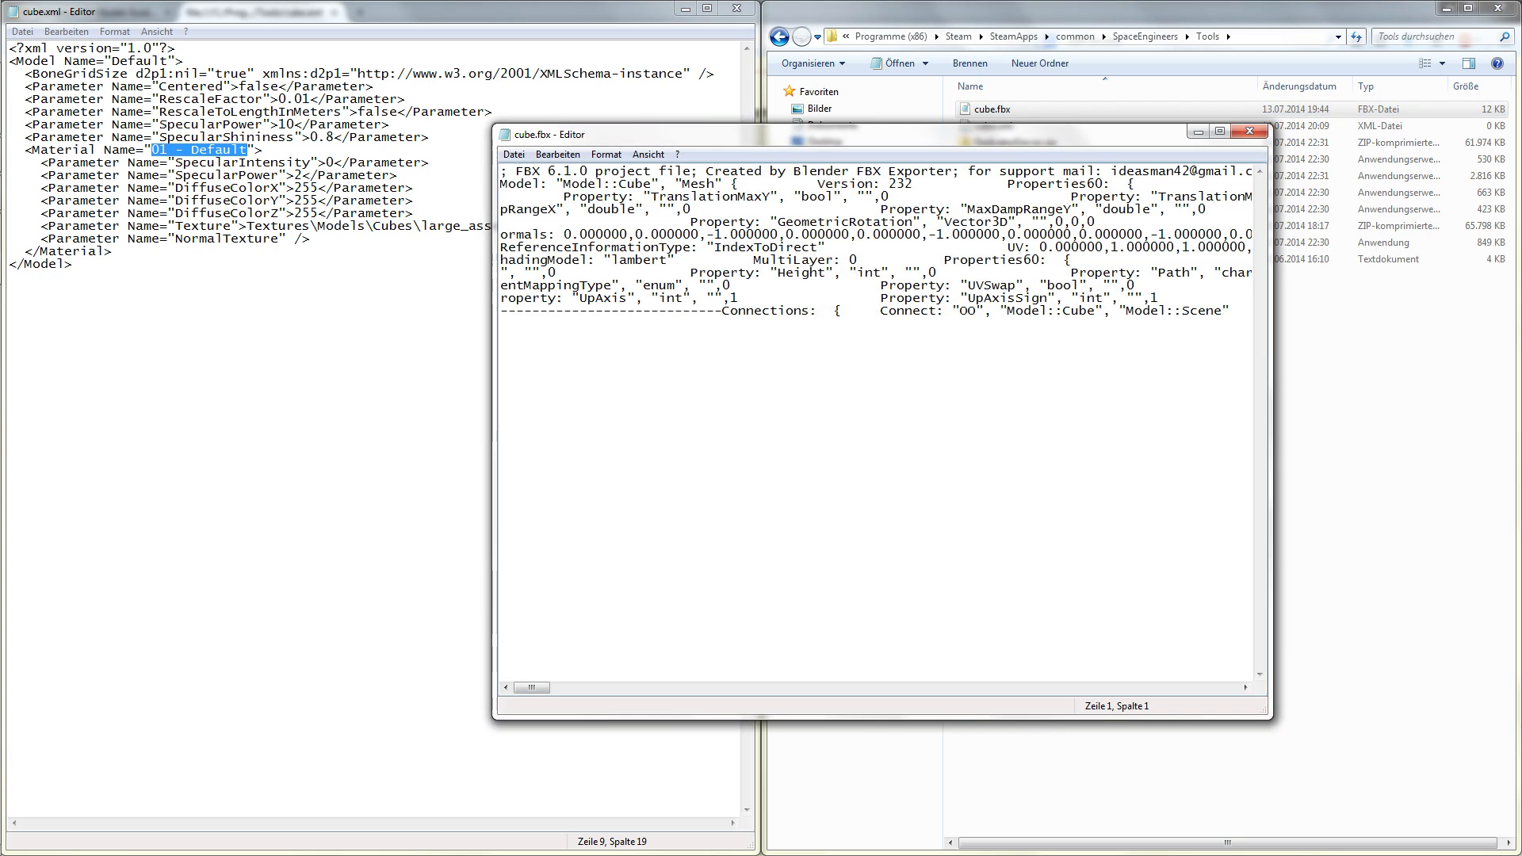
# Search cube.fbx for "material::" and close the search dialog.
pyautogui.hotkey('ctrl', 'f')
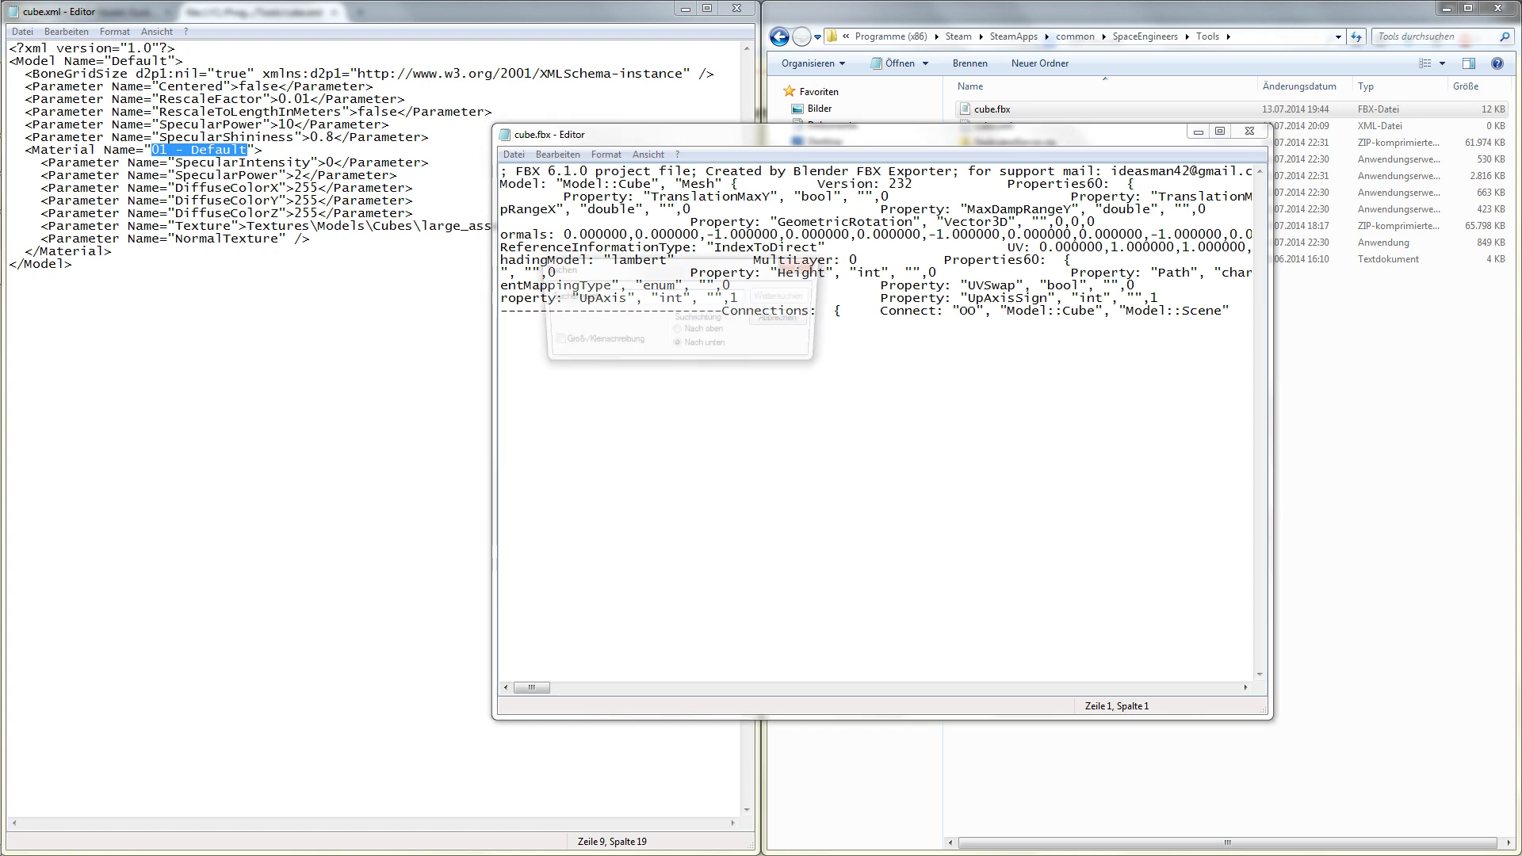
pyautogui.write('mater')
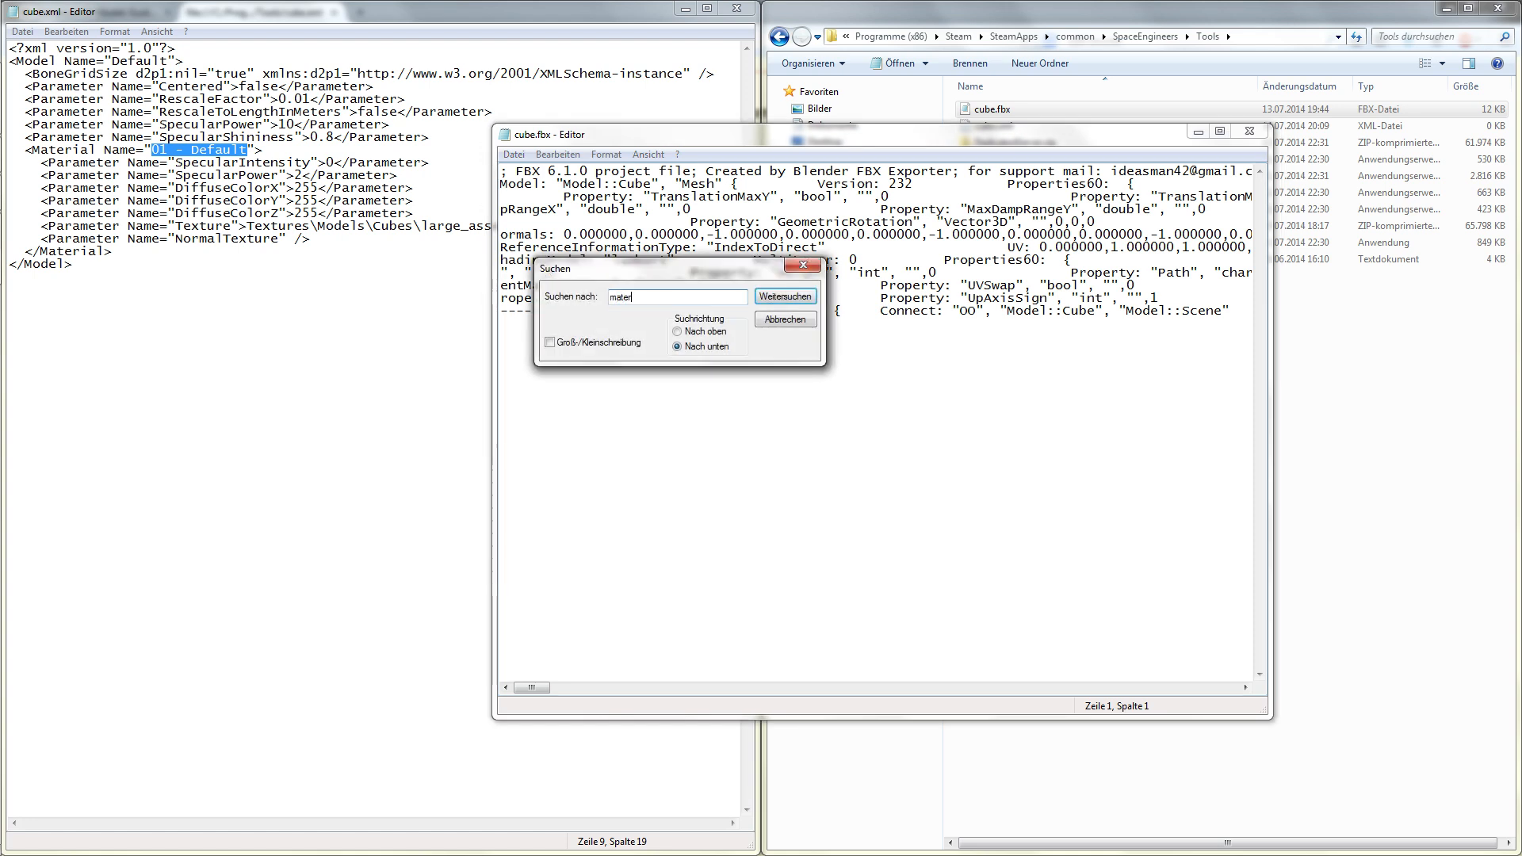
pyautogui.write('ial::')
pyautogui.press('Return')
pyautogui.click(804, 265)
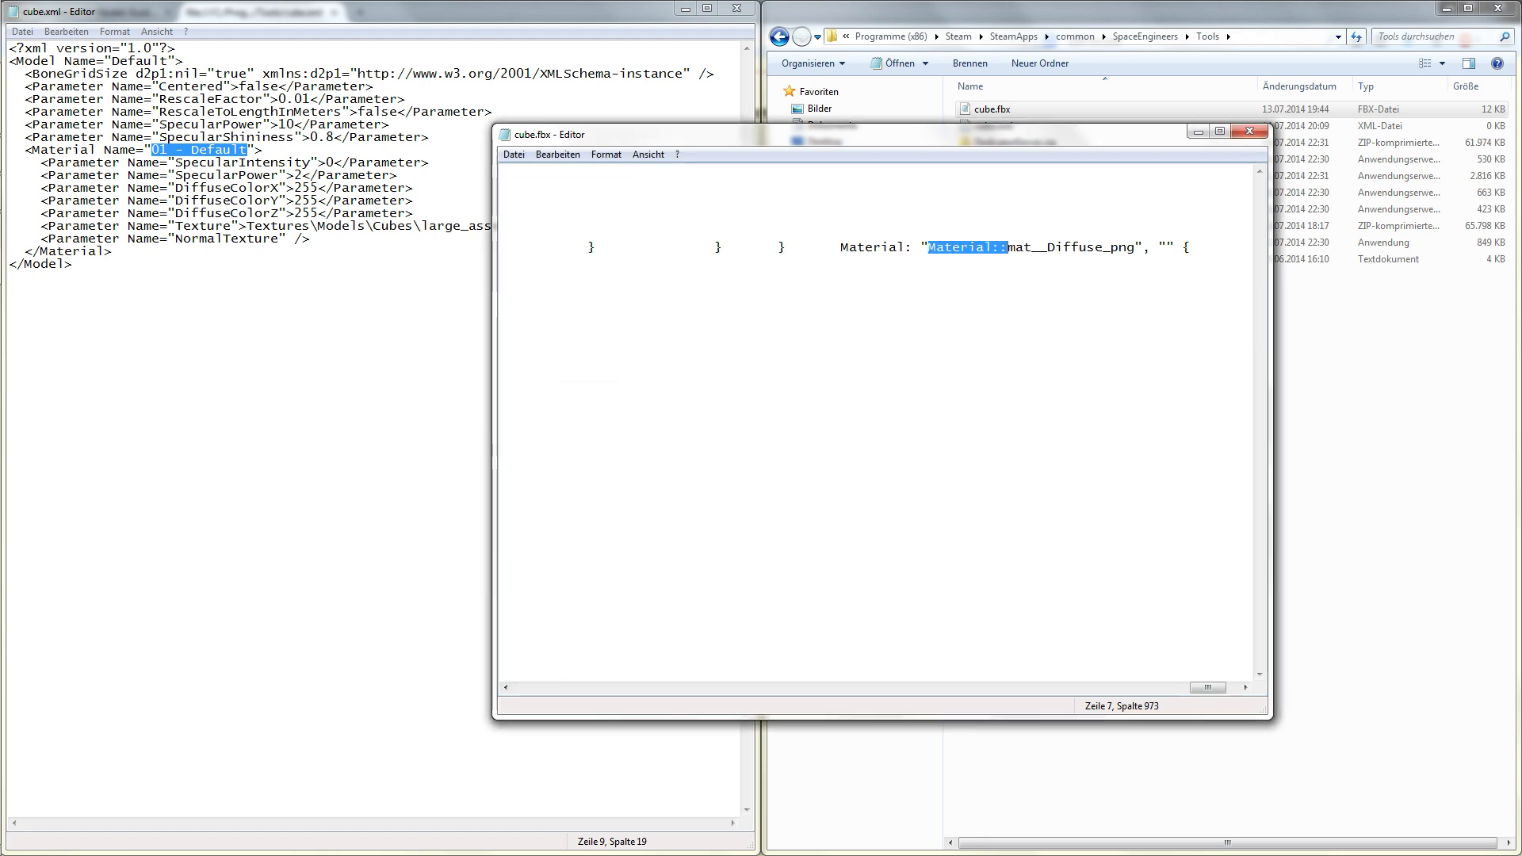
# Copy the material name mat__Diffuse_png from cube.fbx into the Material Name attribute of cube.xml, and close cube.fbx.
pyautogui.moveTo(1008, 248); pyautogui.dragTo(1136, 247)
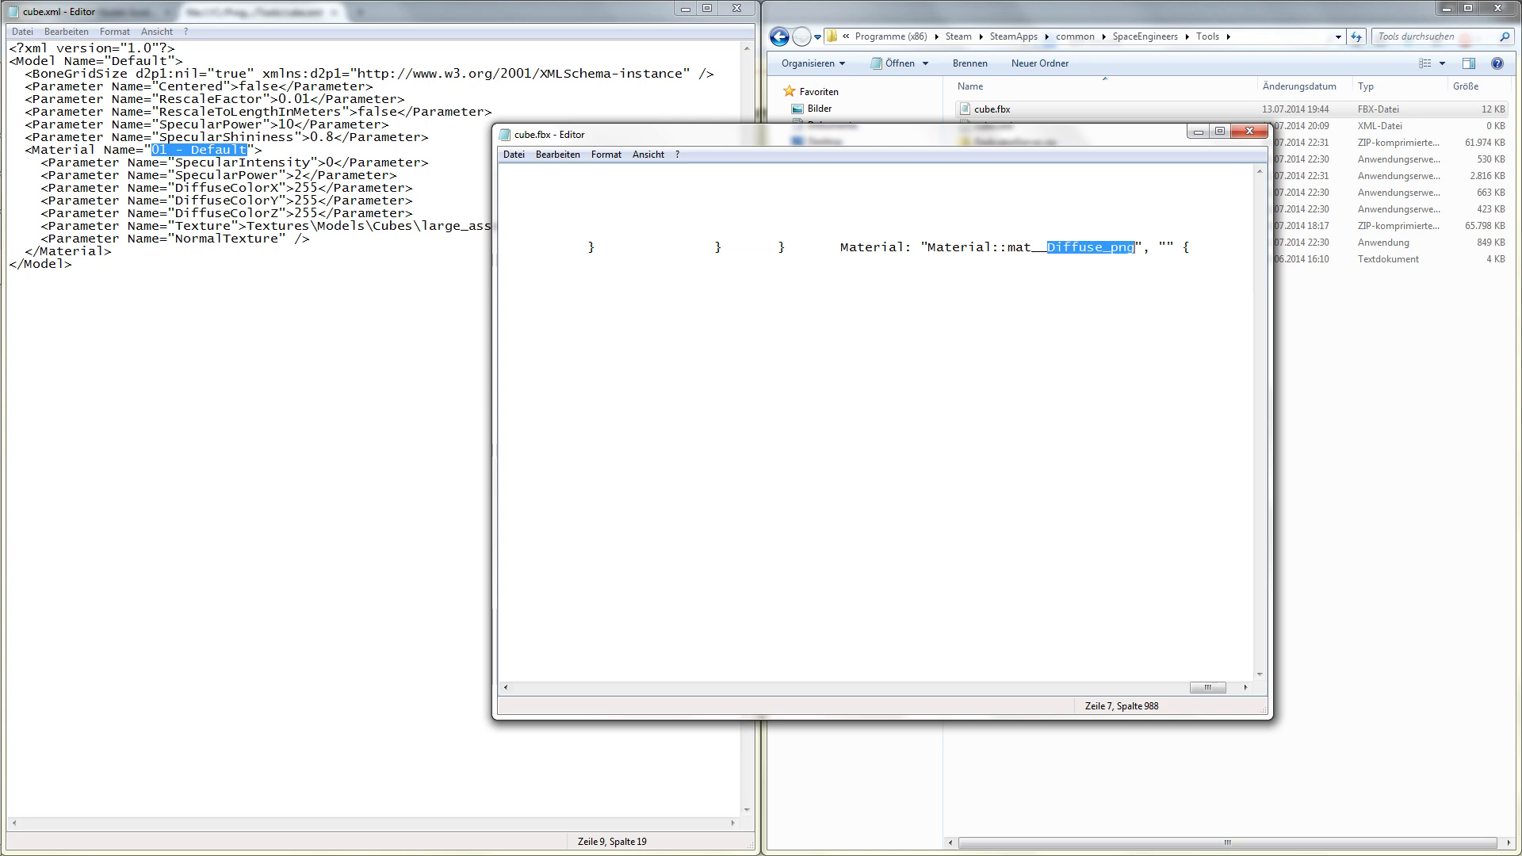
pyautogui.click(1135, 248)
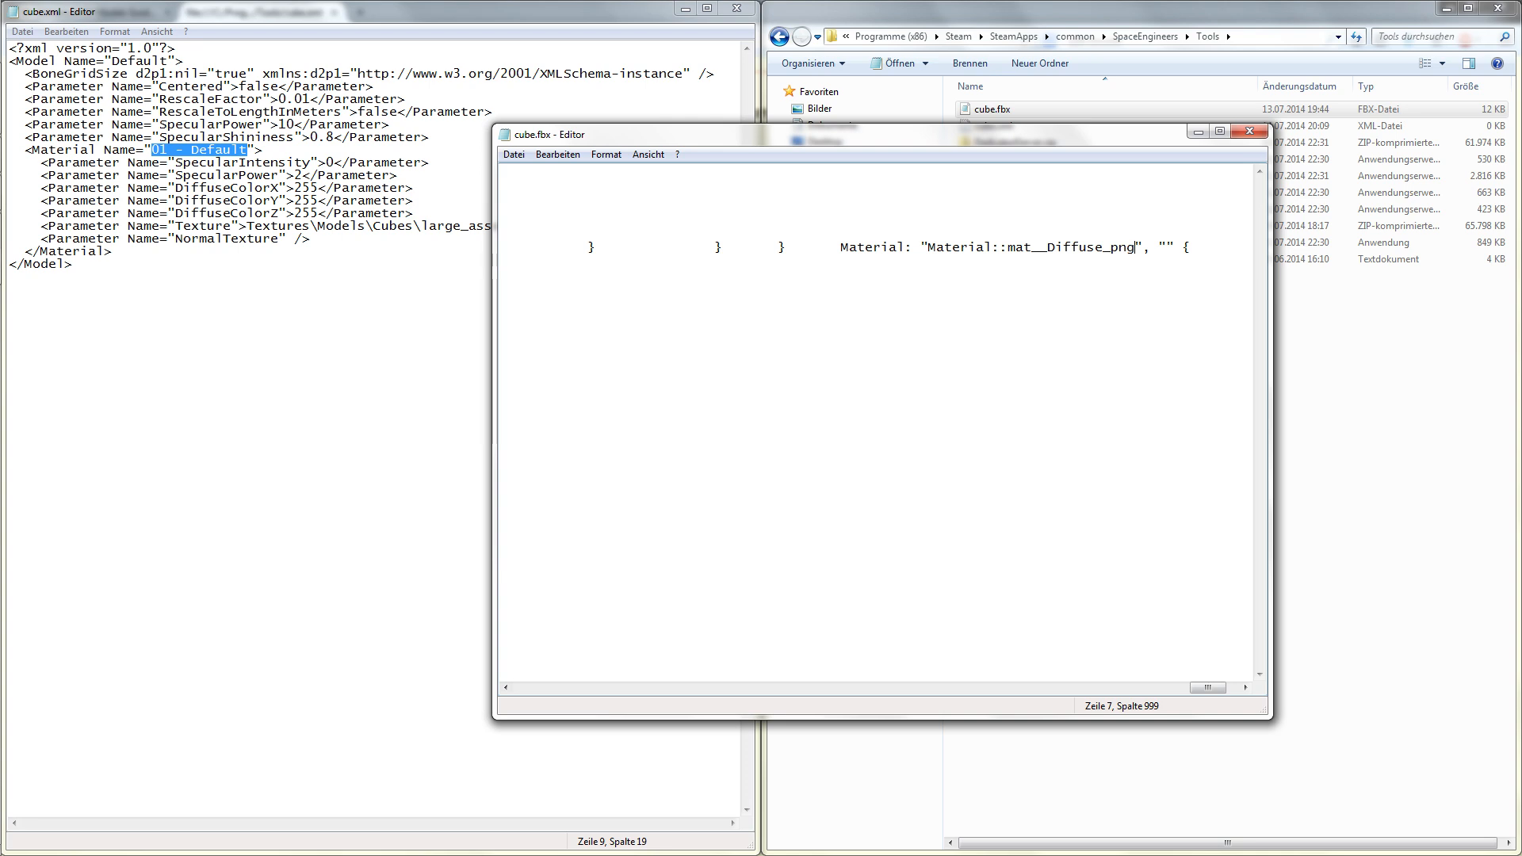
pyautogui.moveTo(1135, 247); pyautogui.dragTo(1008, 248)
pyautogui.hotkey('ctrl', 'c')
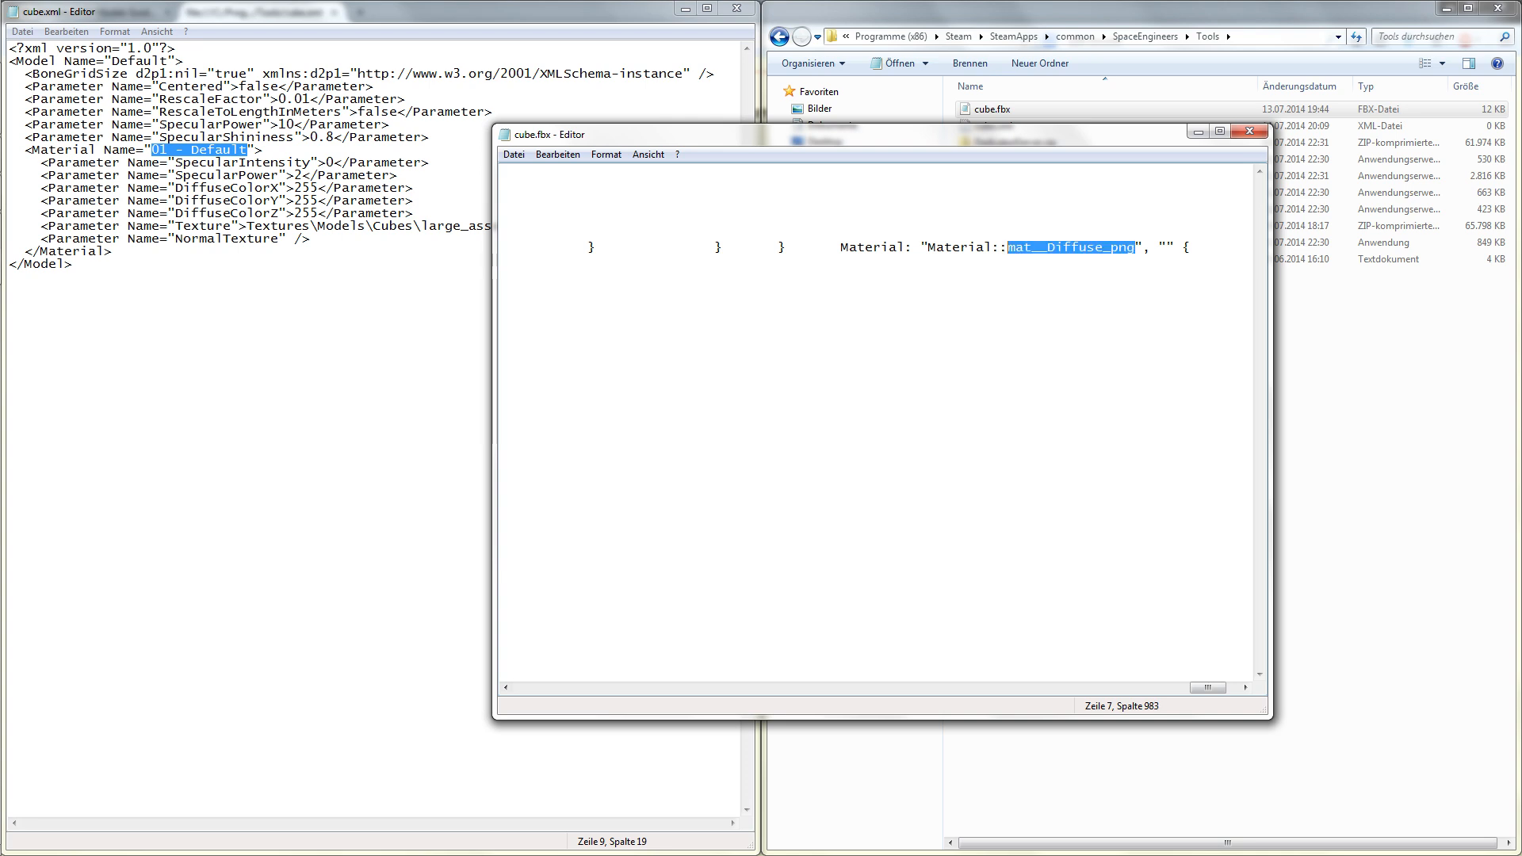
pyautogui.click(296, 164)
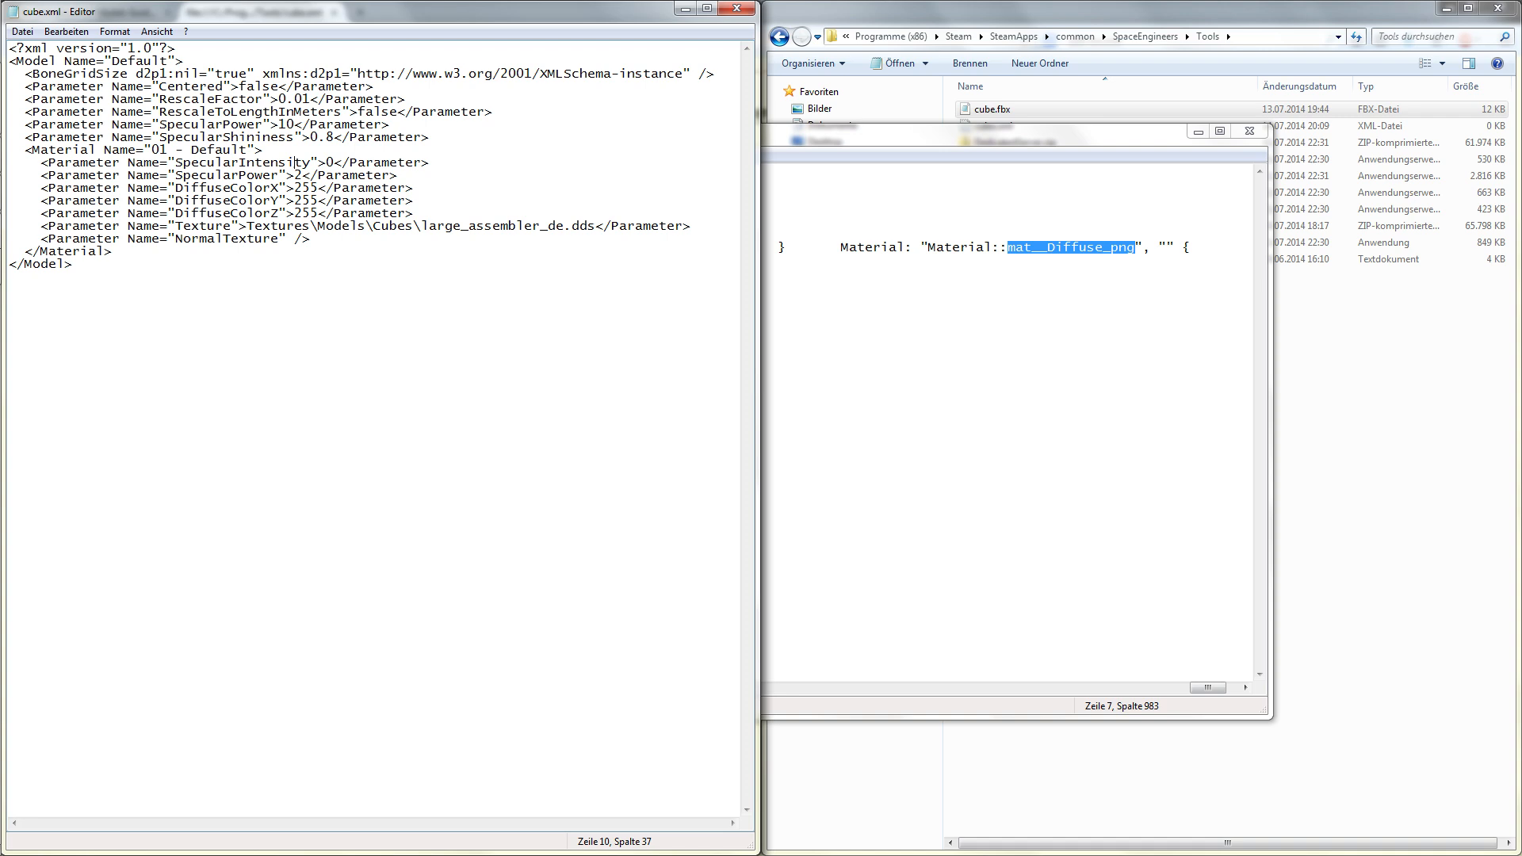
pyautogui.moveTo(152, 150); pyautogui.dragTo(248, 151)
pyautogui.hotkey('ctrl', 'v')
pyautogui.click(1250, 131)
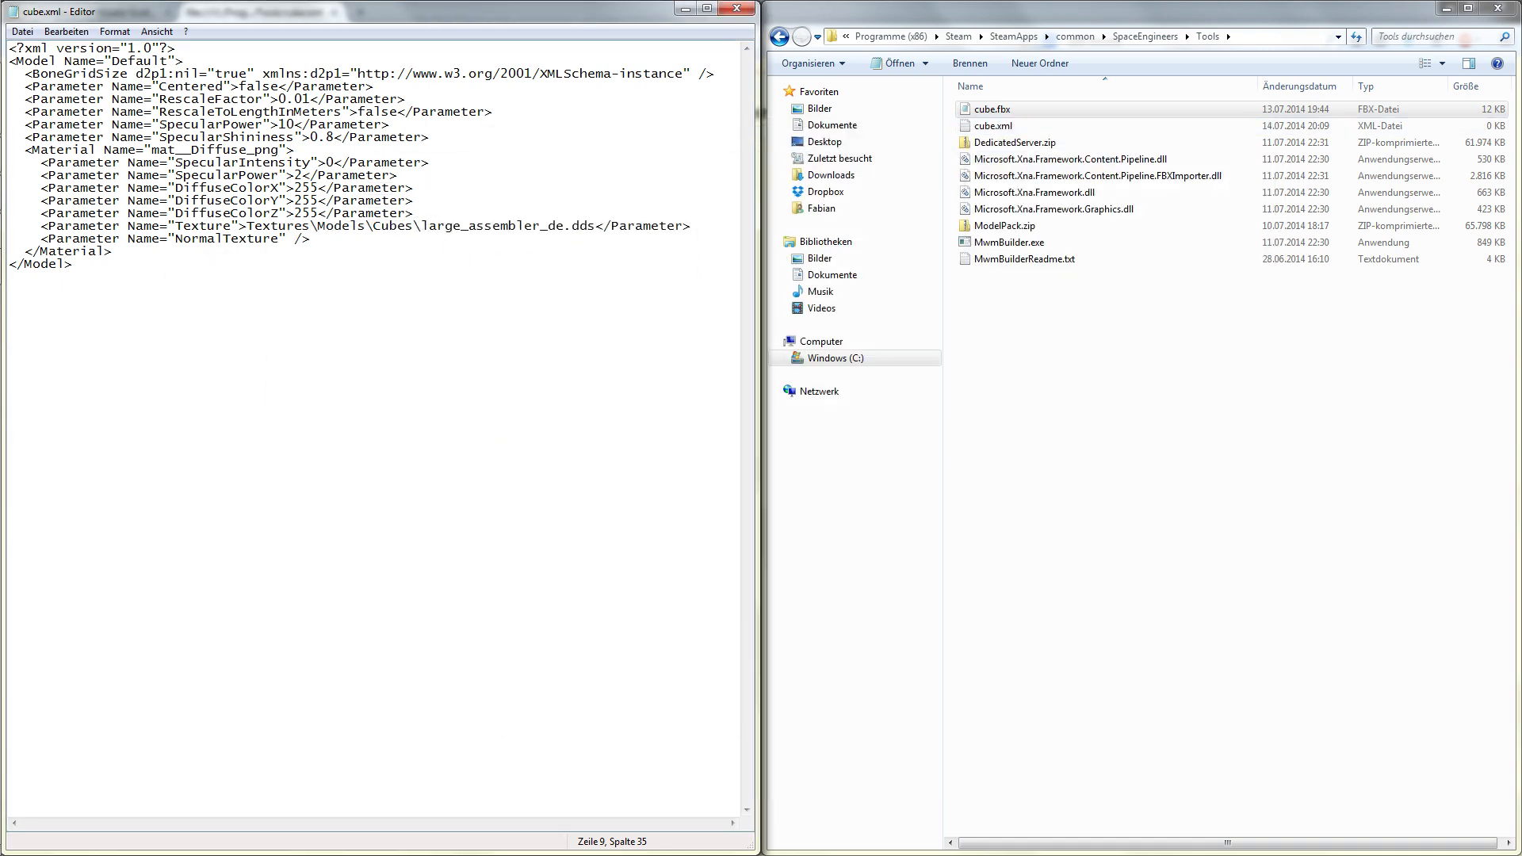
# Dock the cube.xml editor on the other half of the screen and show the Diffuse folder beside it.
pyautogui.press('super+Right')
pyautogui.press('super+Right')
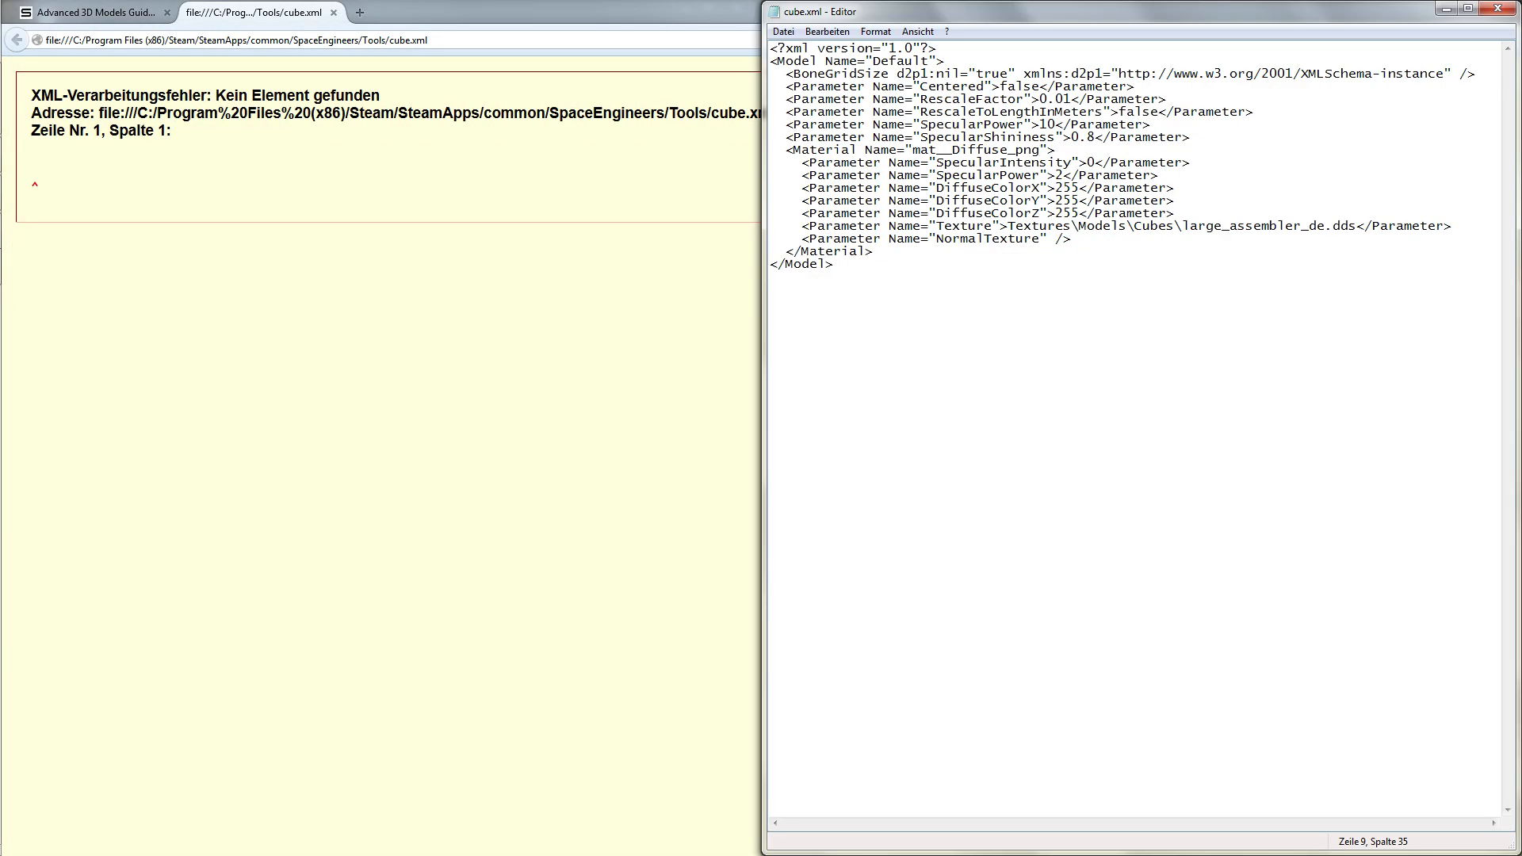
pyautogui.moveTo(1, 155)
pyautogui.click(24, 83)
pyautogui.click(23, 116)
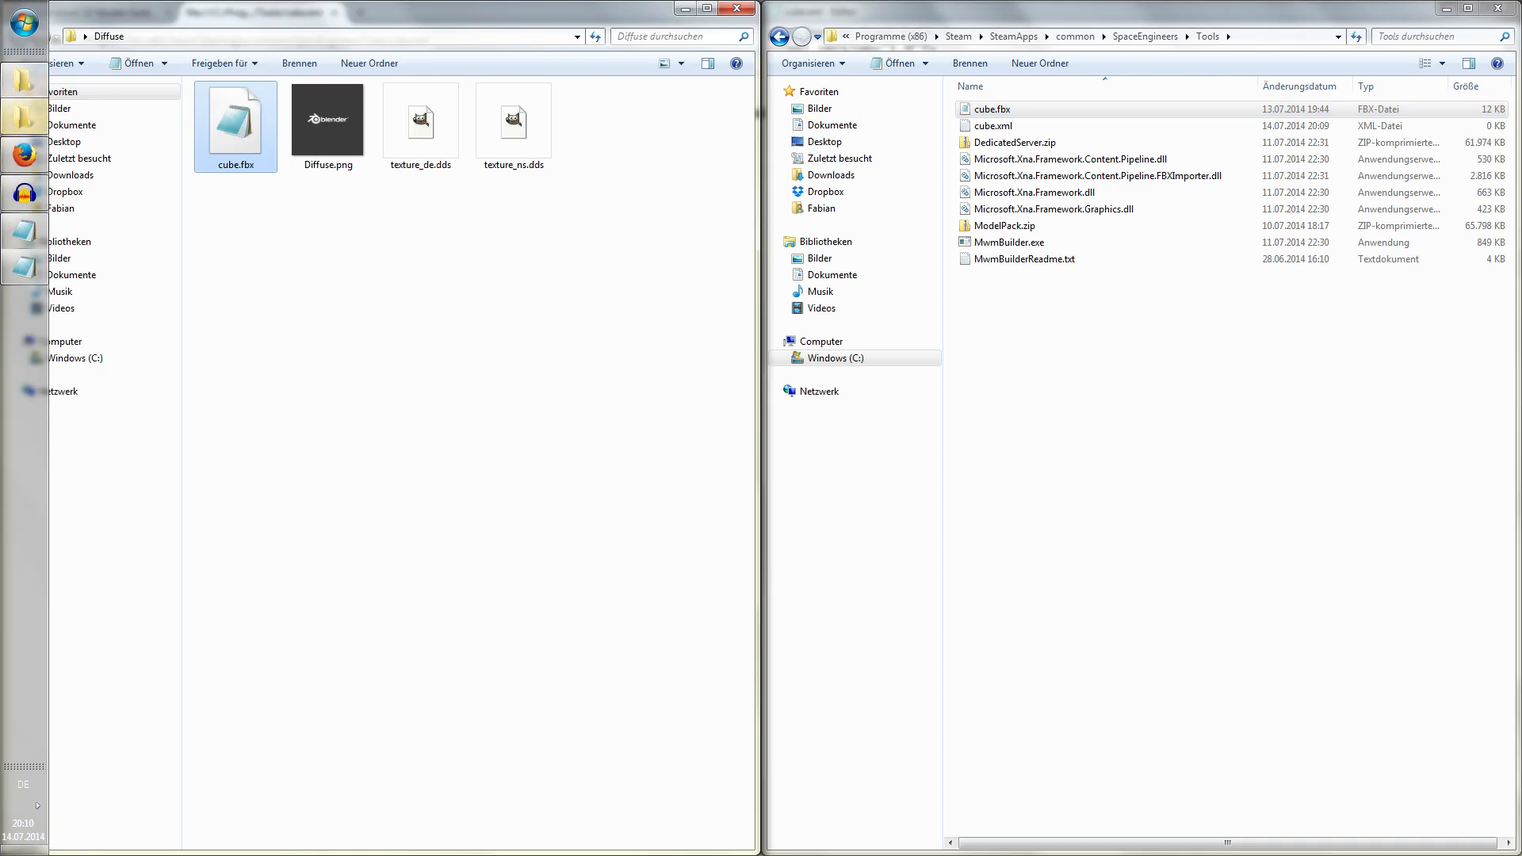
pyautogui.click(24, 233)
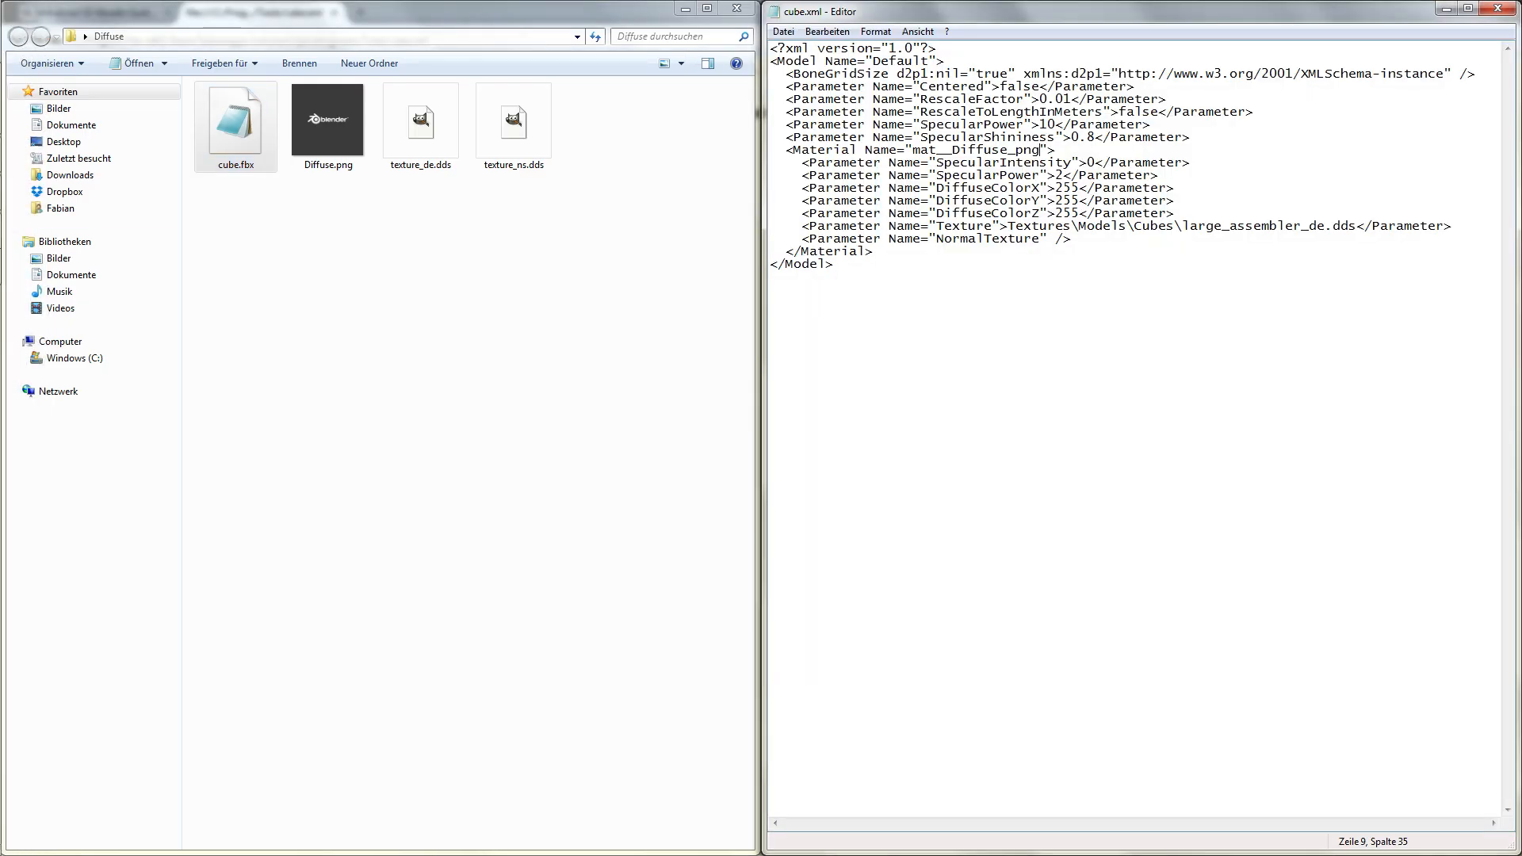
# Replace large_assembler with texutre in the Texture parameter's file path, keeping the _de.dds ending.
pyautogui.moveTo(1182, 226); pyautogui.dragTo(1301, 226)
pyautogui.write('texutre')
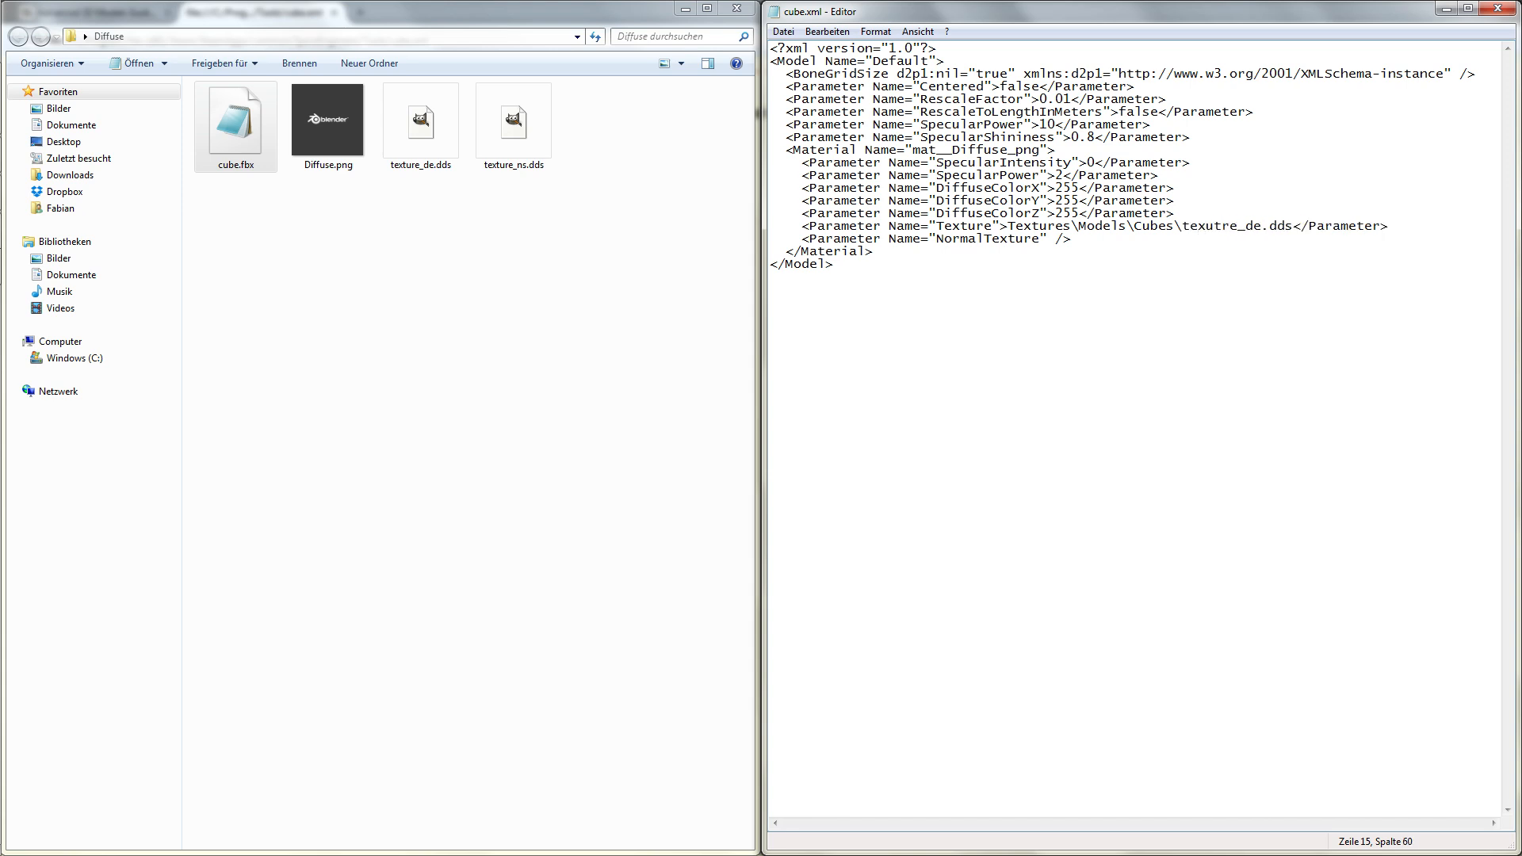
pyautogui.hotkey('shift', 'Left')
pyautogui.hotkey('shift', 'Left')
pyautogui.hotkey('shift', 'Left')
pyautogui.write('>')
# Copy the path and closing tag from the Texture line over the ending of the empty NormalTexture parameter.
pyautogui.moveTo(1390, 227); pyautogui.dragTo(1007, 227)
pyautogui.hotkey('ctrl', 'c')
pyautogui.click(1056, 238)
pyautogui.hotkey('ctrl', 'v')
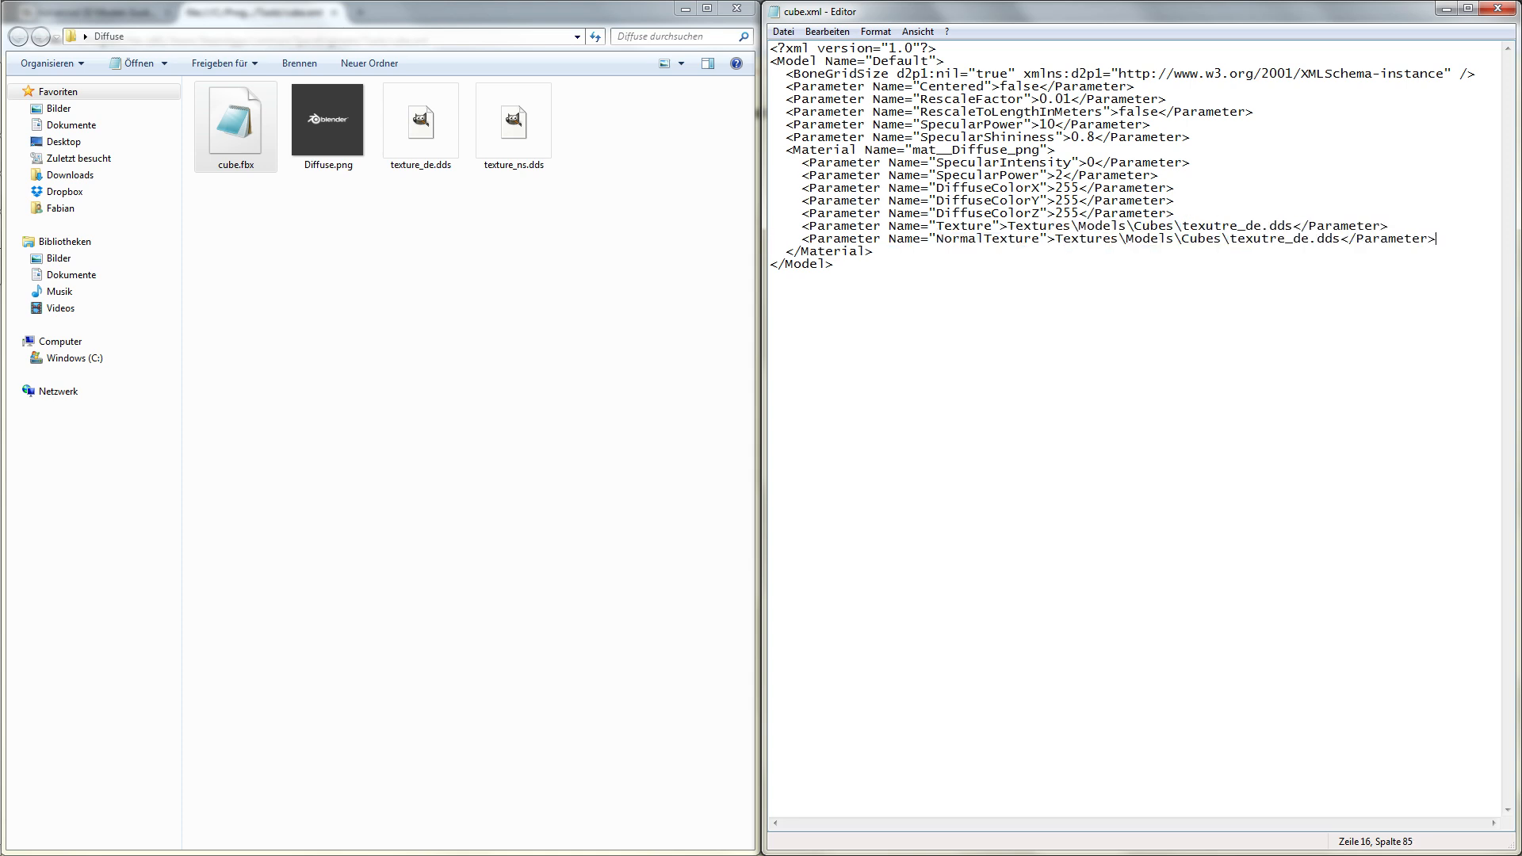
# Change the file name in the NormalTexture path to texture_ns.dds.
pyautogui.moveTo(1230, 239); pyautogui.dragTo(1309, 239)
pyautogui.write('normal')
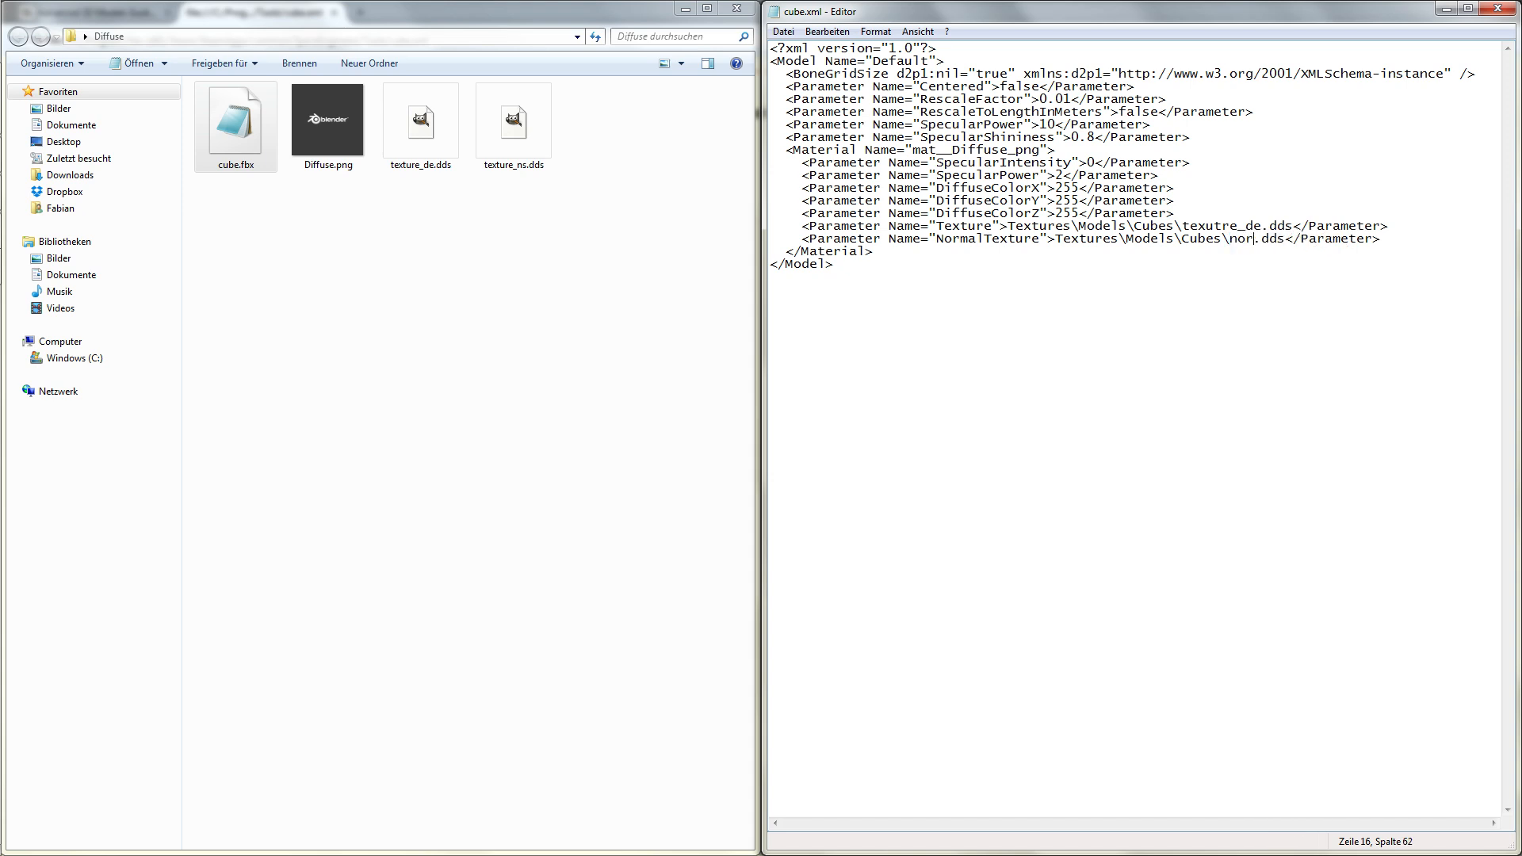
pyautogui.press('BackSpace')
pyautogui.press('BackSpace')
pyautogui.press('BackSpace')
pyautogui.press('BackSpace')
pyautogui.press('BackSpace')
pyautogui.press('BackSpace')
pyautogui.write('texture_ns')
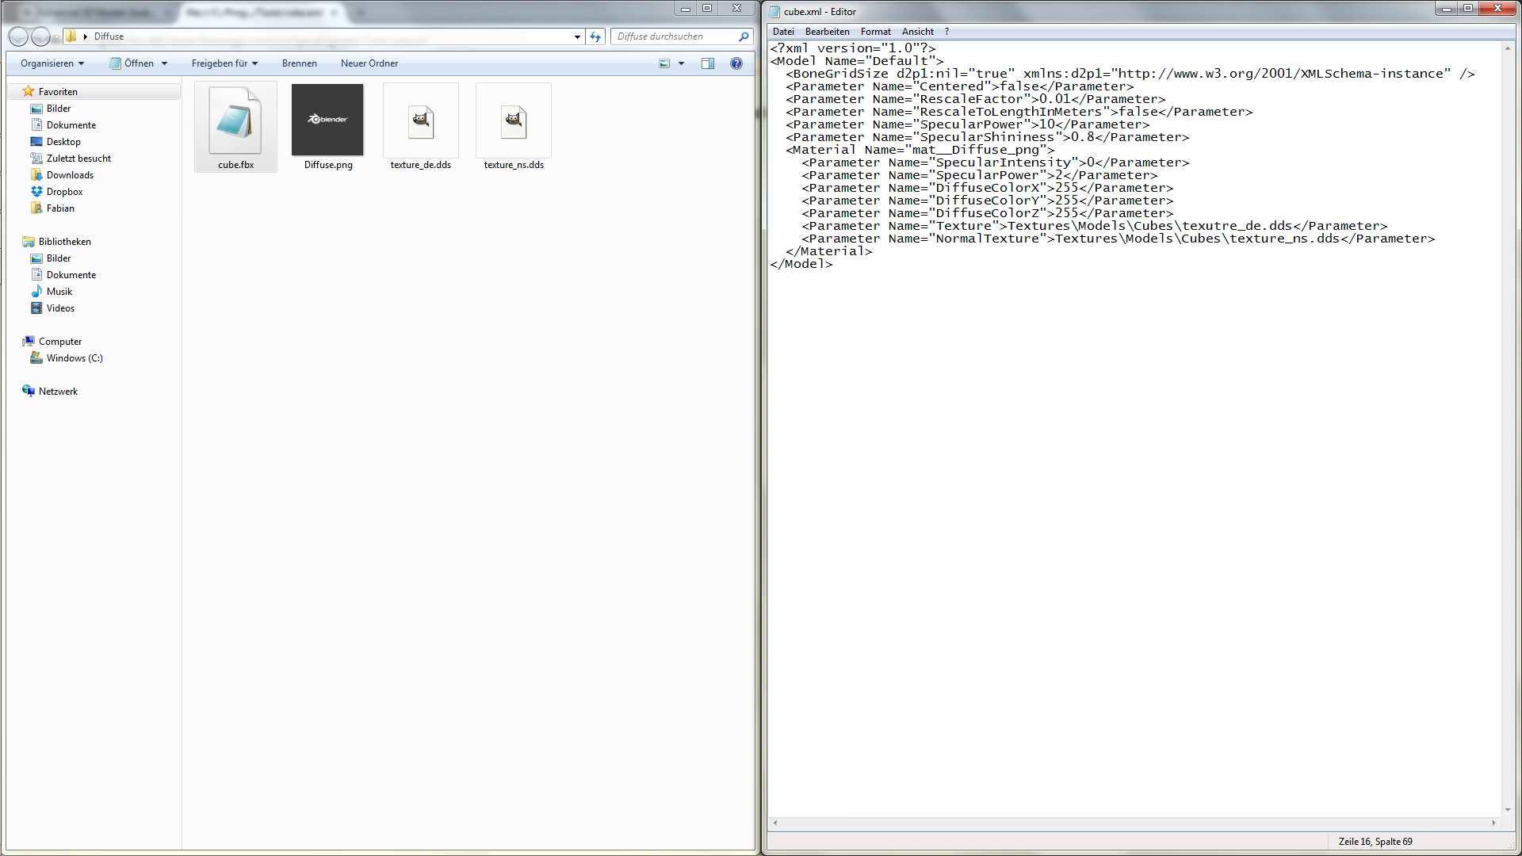
# Correct the misspelled file name in the Texture path to texture_de.dds, then save and close cube.xml.
pyautogui.moveTo(1060, 150); pyautogui.dragTo(772, 150)
pyautogui.moveTo(1390, 226); pyautogui.dragTo(773, 224)
pyautogui.moveTo(1437, 238); pyautogui.dragTo(773, 226)
pyautogui.click(921, 227)
pyautogui.click(1222, 227)
pyautogui.press('BackSpace')
pyautogui.press('BackSpace')
pyautogui.write('tu')
pyautogui.click(873, 251)
pyautogui.hotkey('ctrl', 'Home')
pyautogui.click(1498, 8)
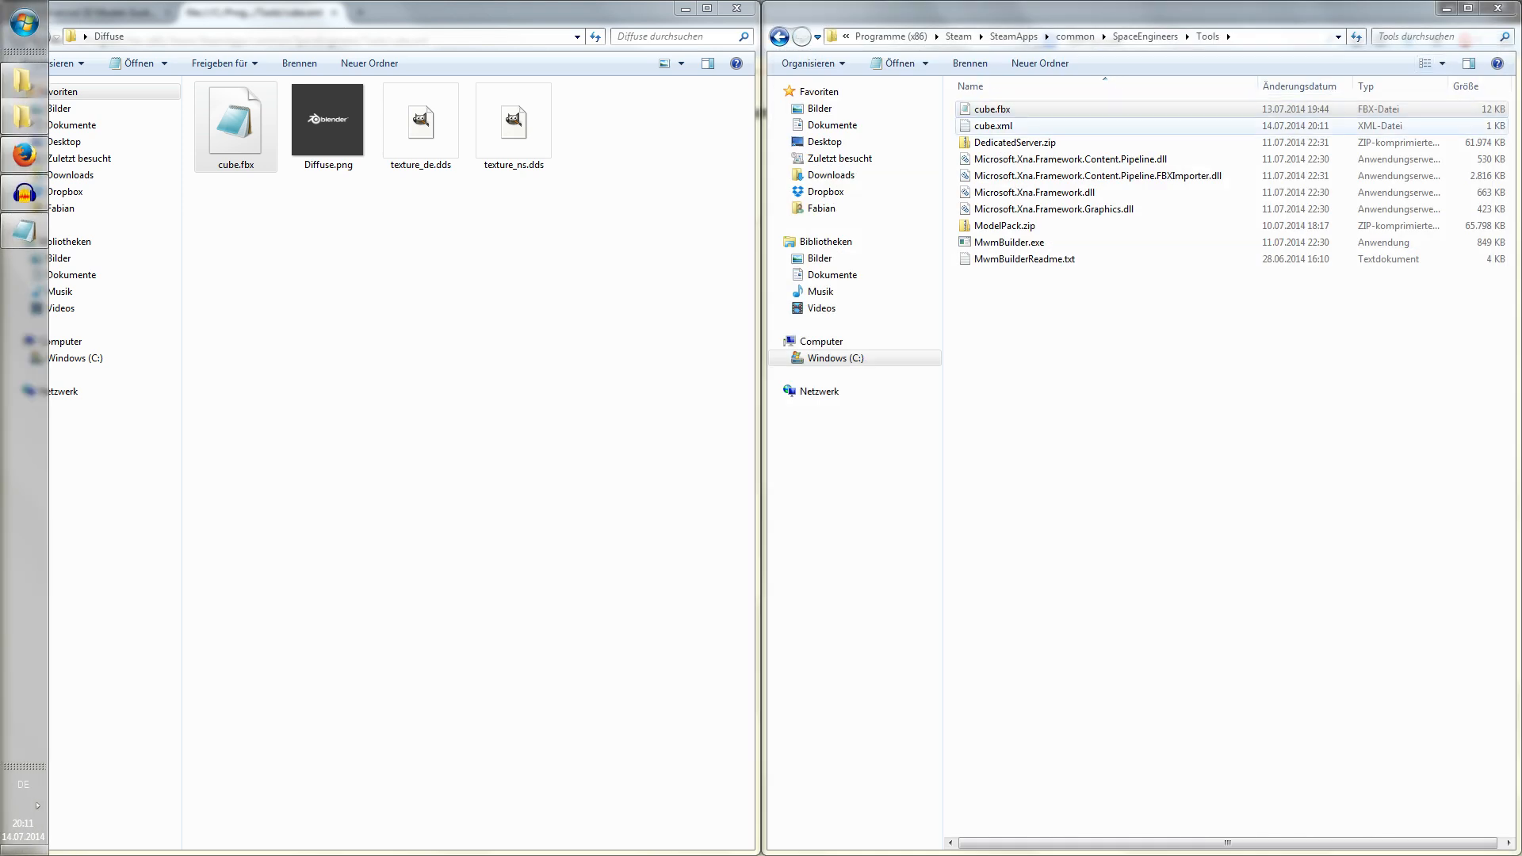
# Select the two DDS textures in the Diffuse folder and review the saved cube.xml in the browser.
pyautogui.moveTo(606, 109); pyautogui.dragTo(419, 159)
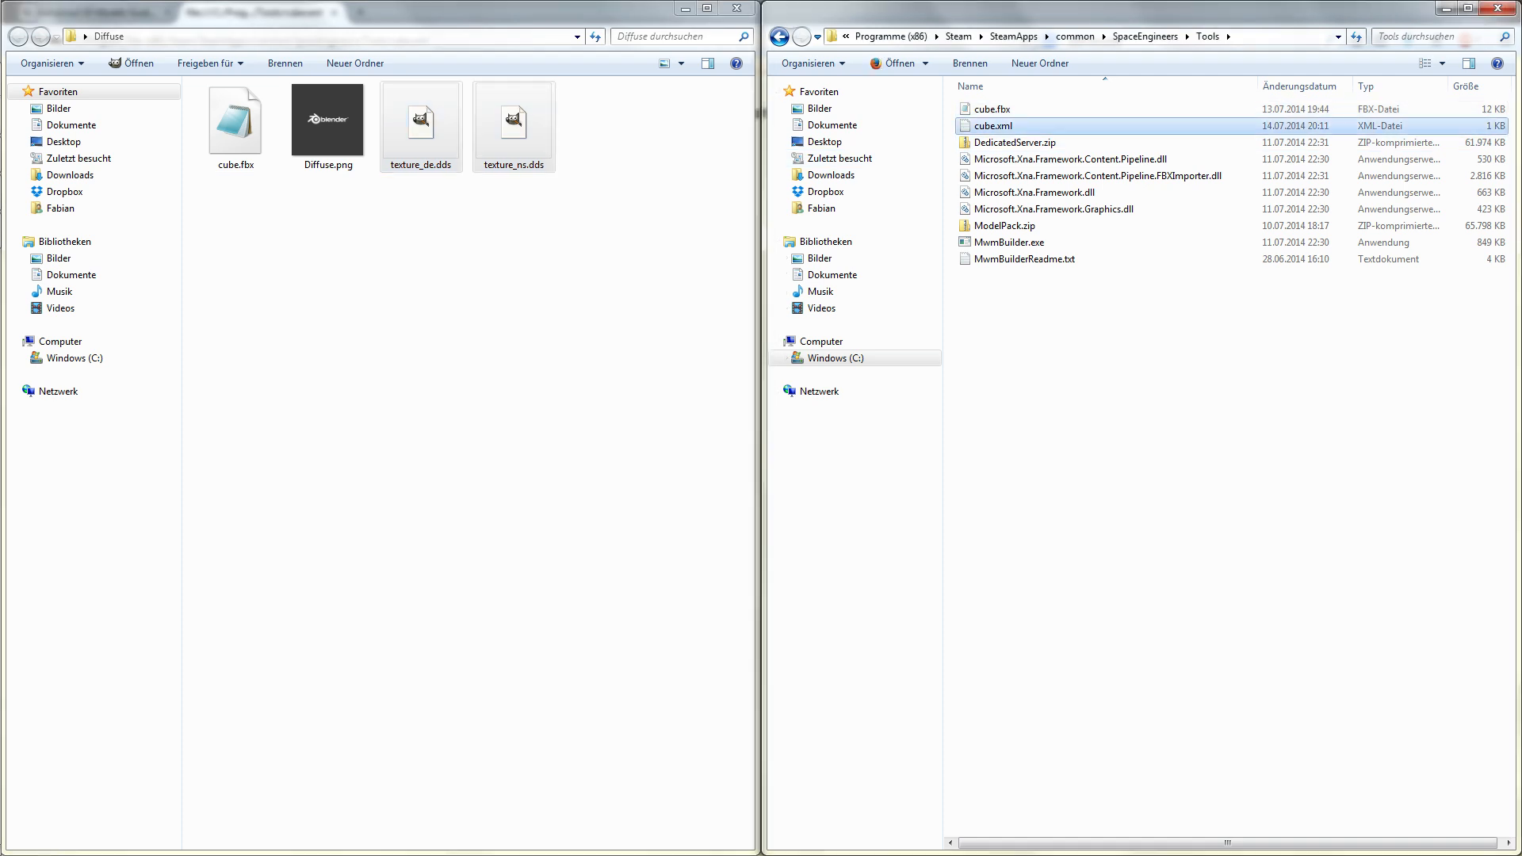
pyautogui.doubleClick(993, 125)
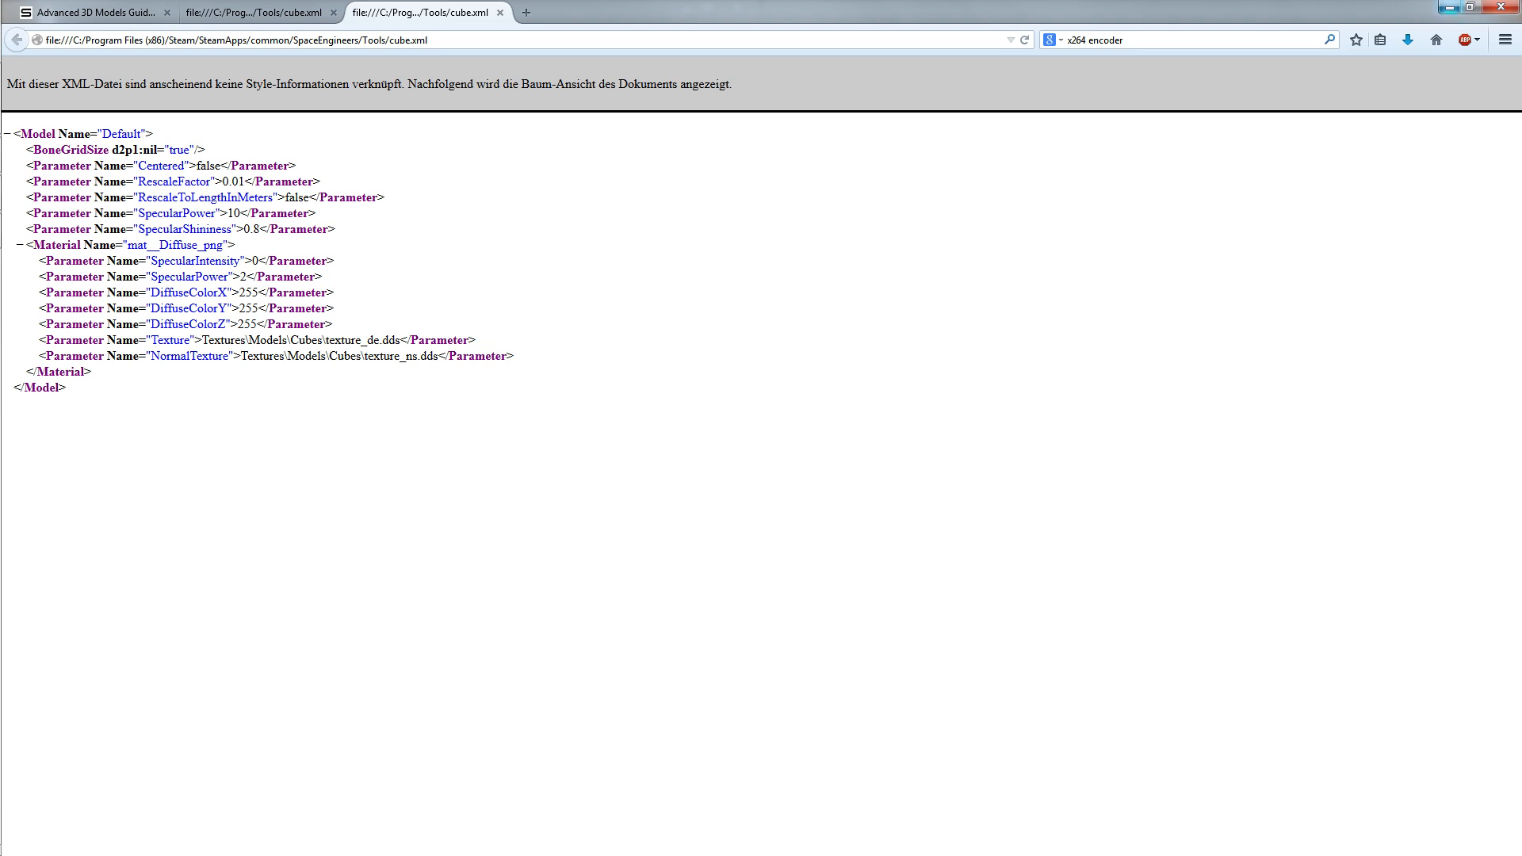
pyautogui.click(1450, 7)
# Copy texture_de.dds and texture_ns.dds from the Diffuse folder into SpaceEngineers\Content\Textures\Models\Cubes.
pyautogui.click(1210, 36)
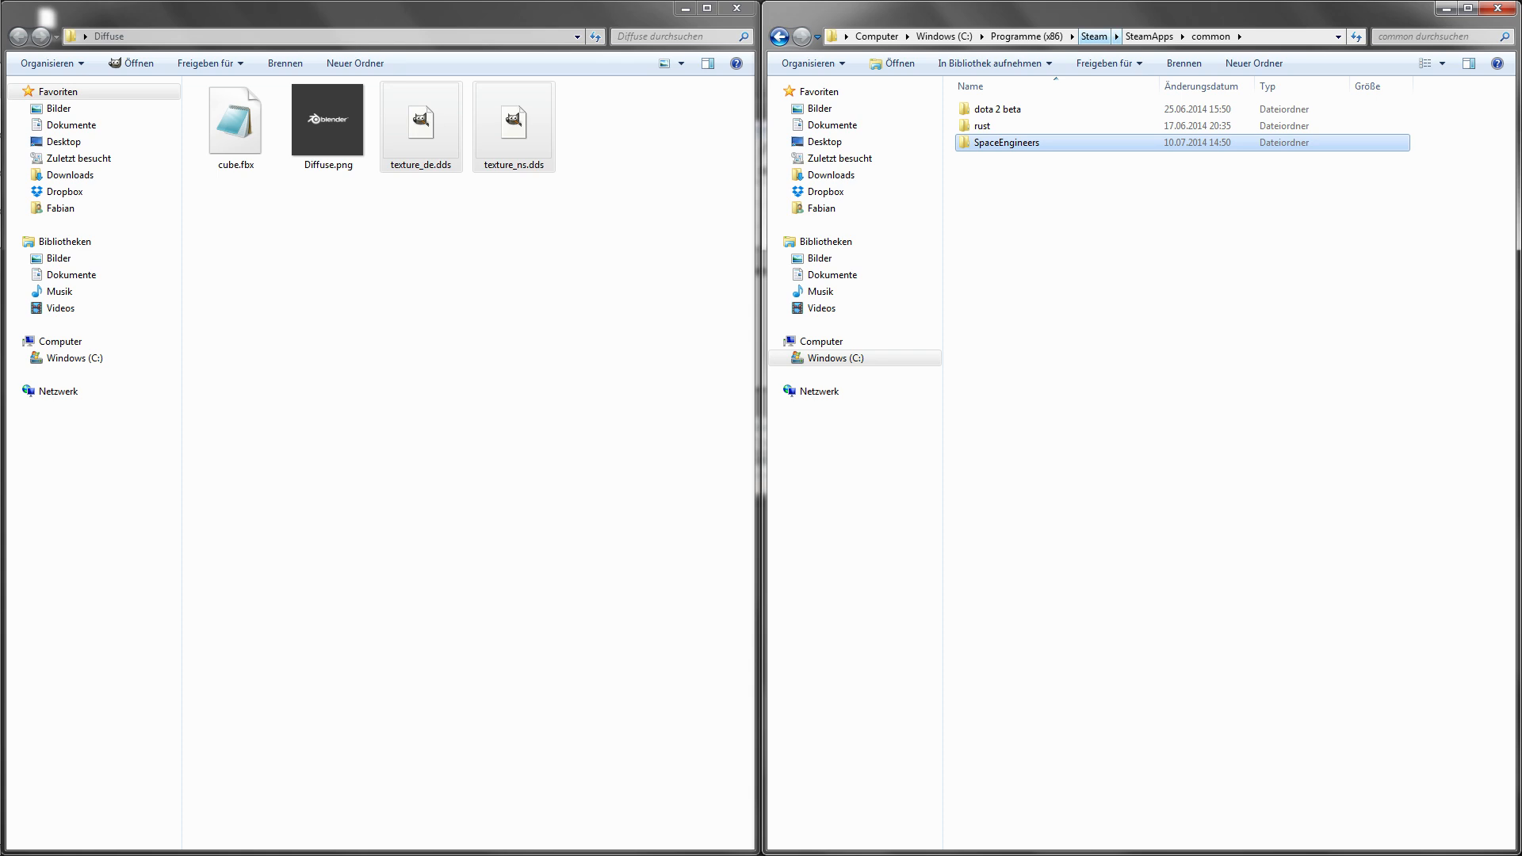
pyautogui.doubleClick(1005, 142)
pyautogui.doubleClick(987, 159)
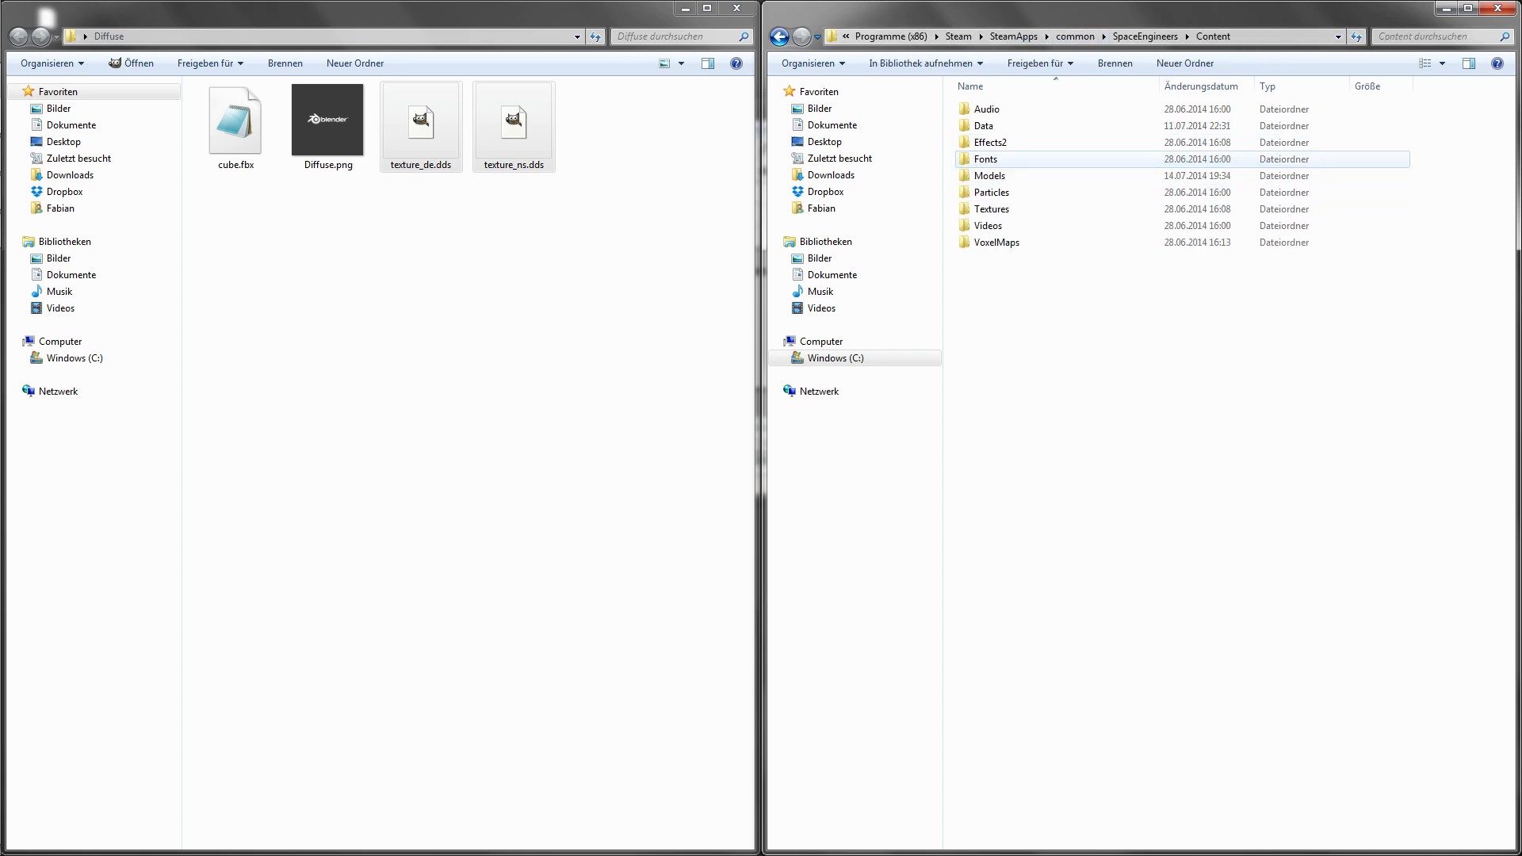
pyautogui.doubleClick(991, 209)
pyautogui.doubleClick(991, 208)
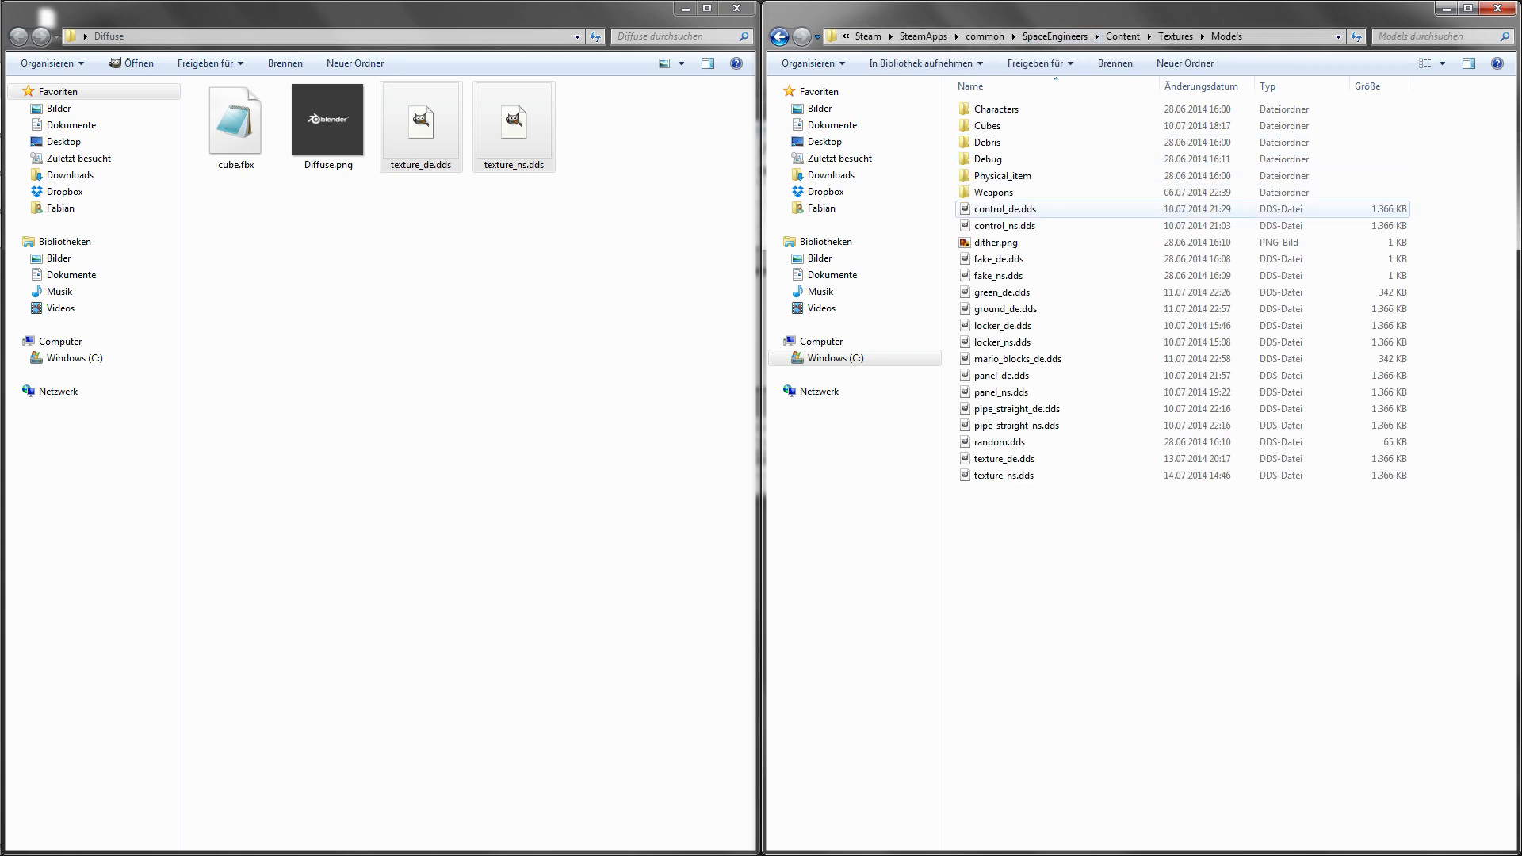
pyautogui.doubleClick(987, 125)
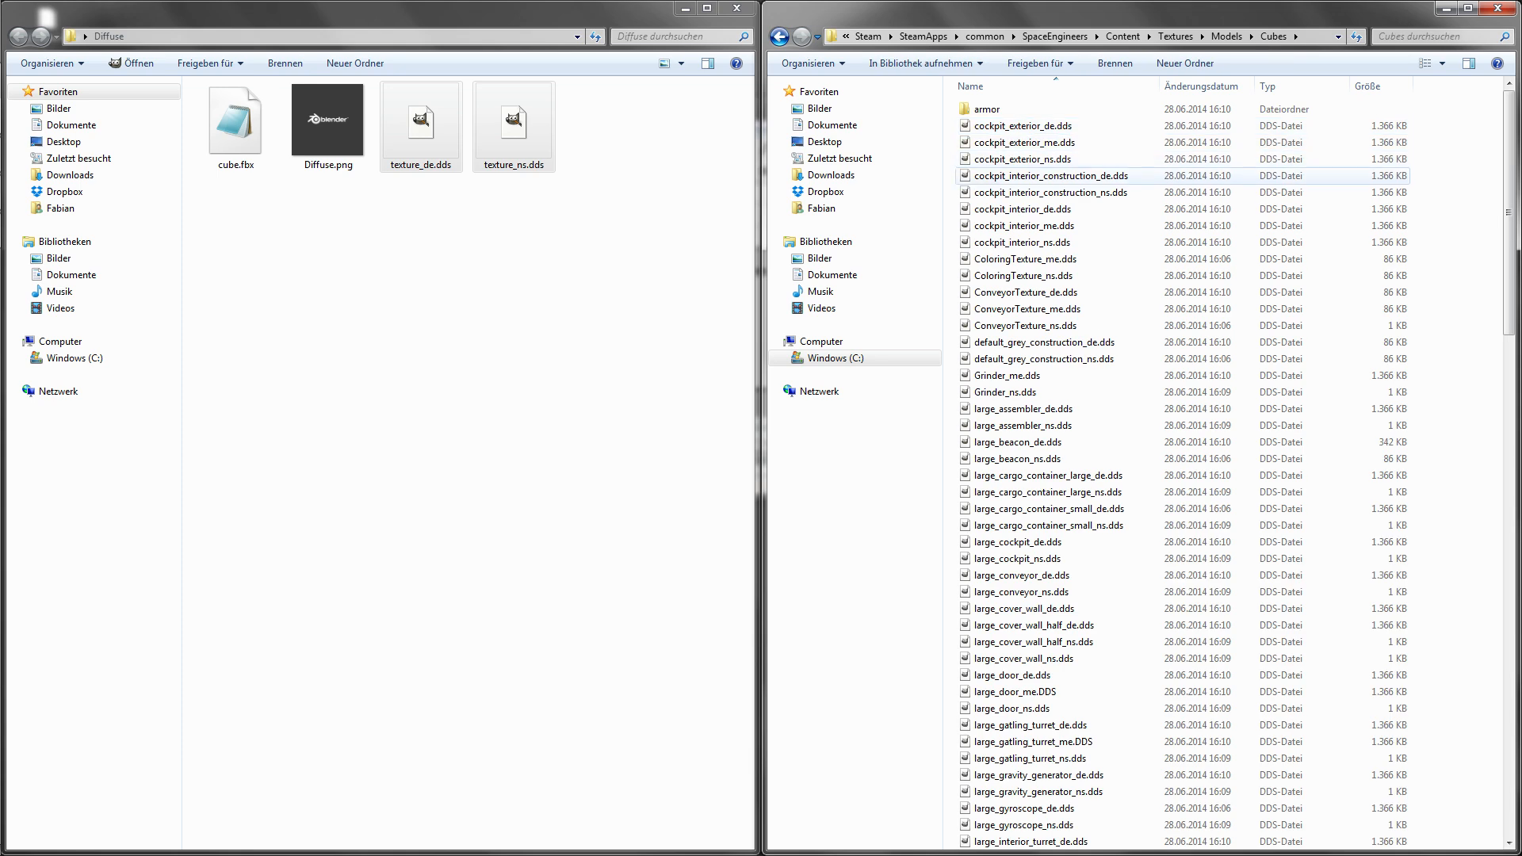
pyautogui.moveTo(663, 182); pyautogui.dragTo(424, 119)
pyautogui.click(1457, 213)
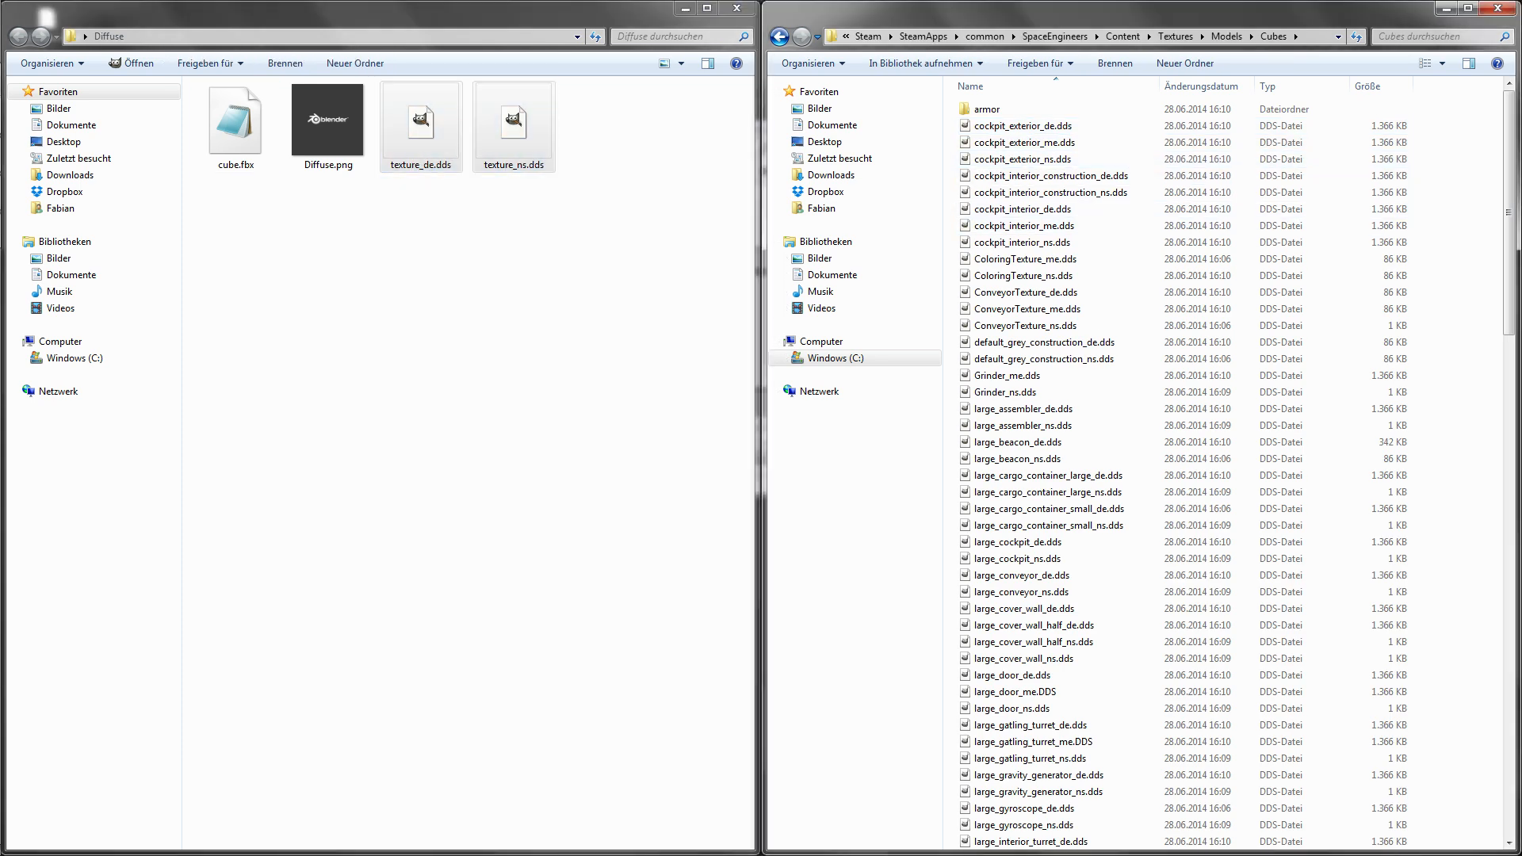
pyautogui.hotkey('ctrl', 'v')
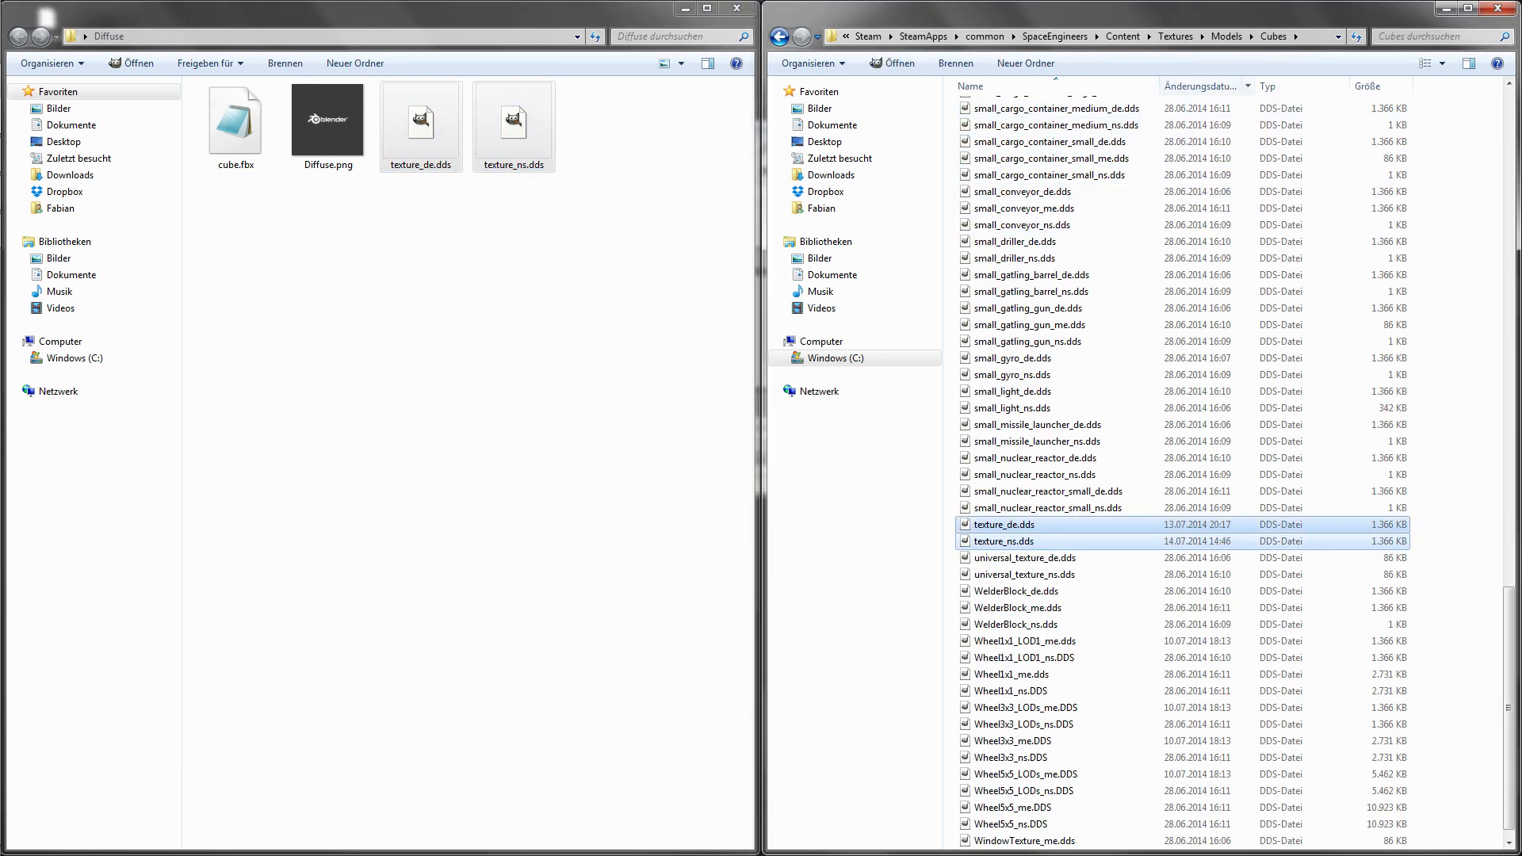
# Return to the SpaceEngineers Tools folder and run MwmBuilder.exe to convert the cube model.
pyautogui.click(1122, 35)
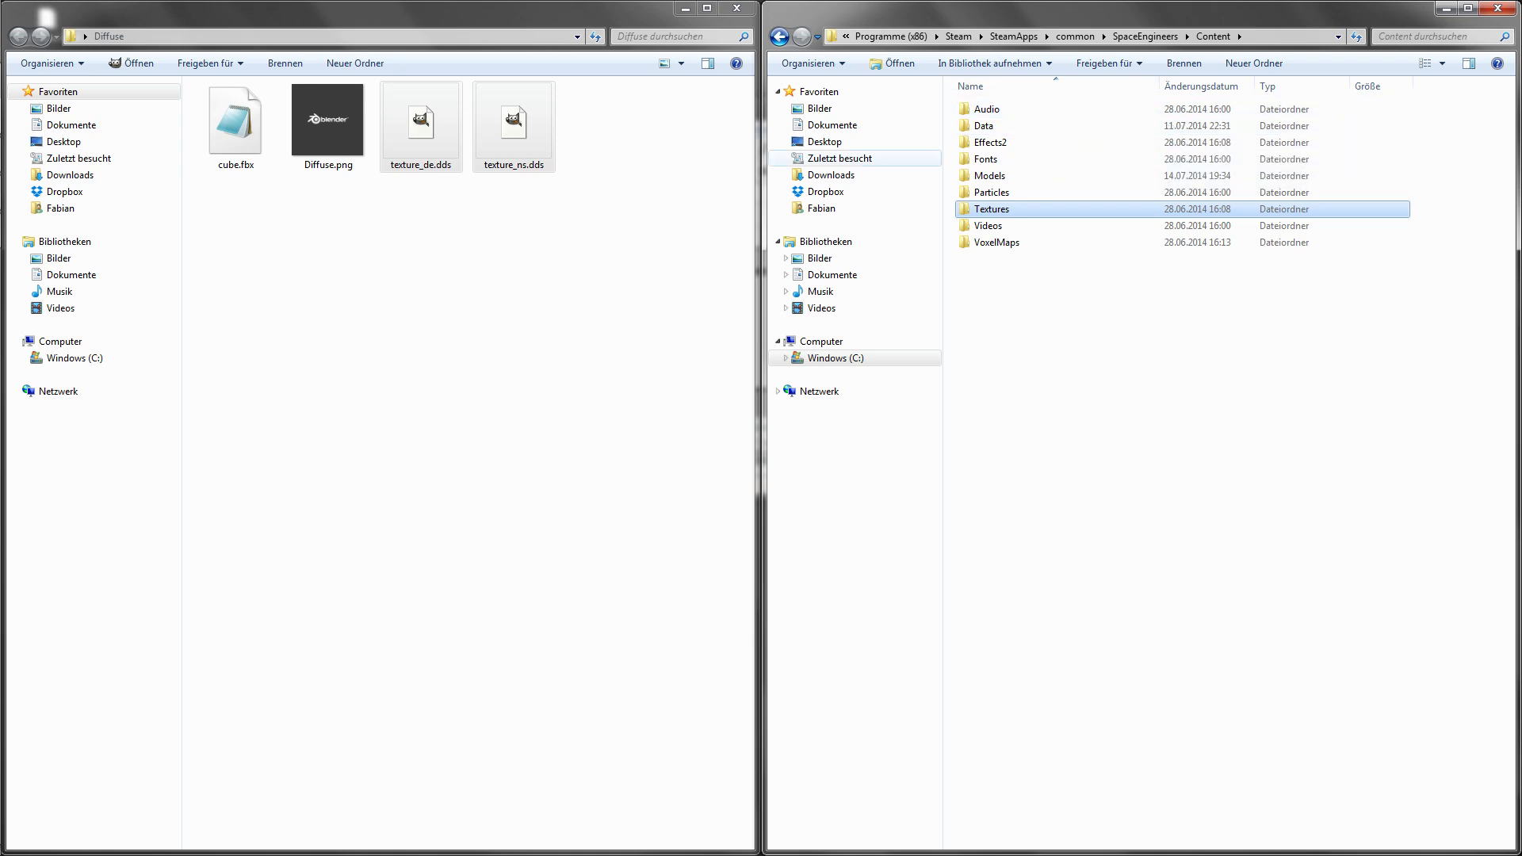
pyautogui.click(1145, 36)
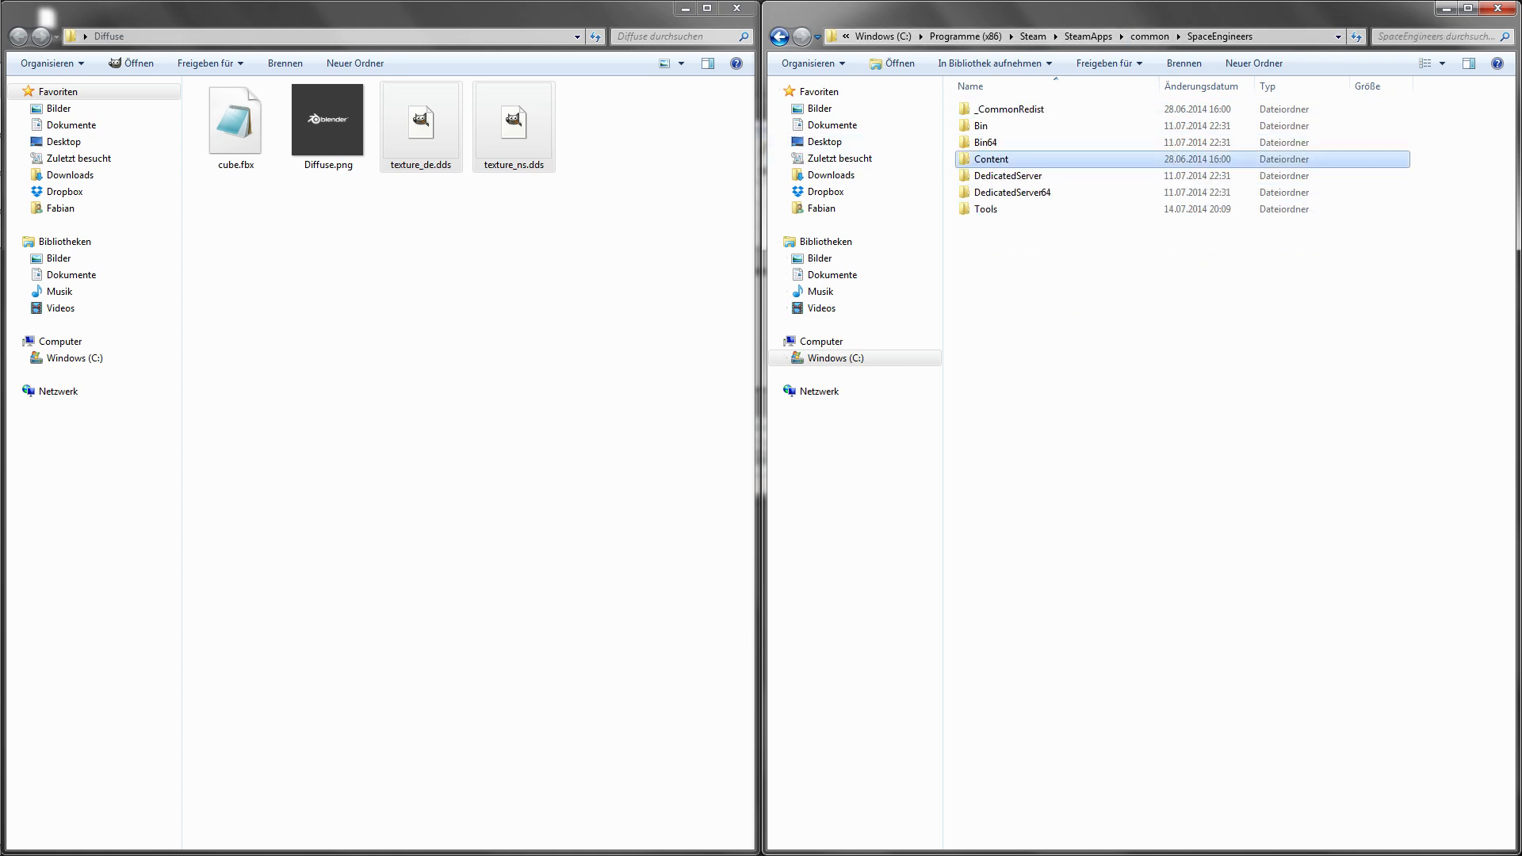
pyautogui.doubleClick(987, 209)
pyautogui.click(993, 126)
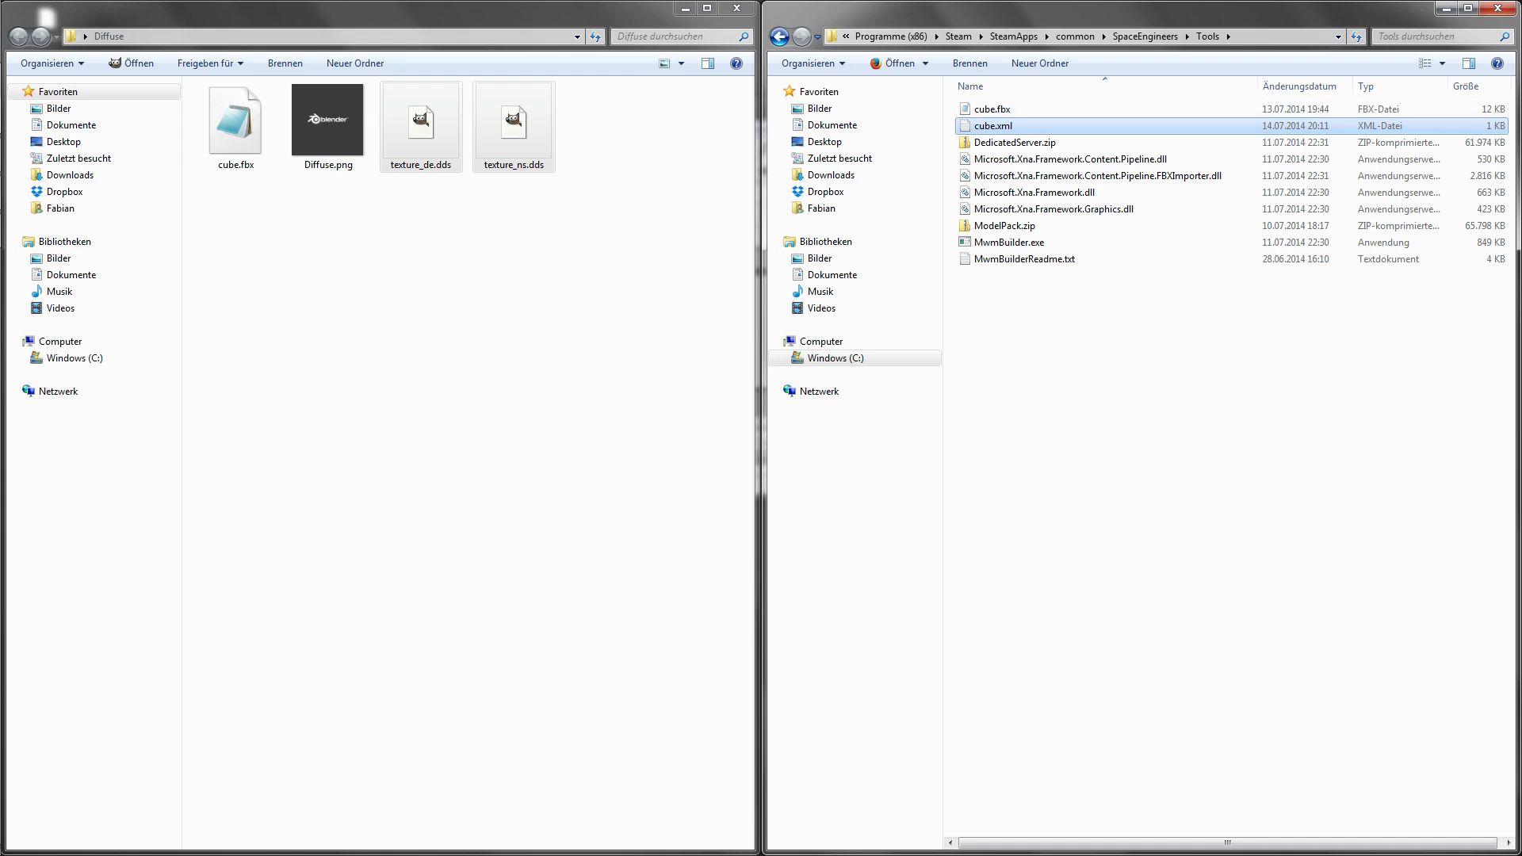
pyautogui.click(1009, 243)
pyautogui.doubleClick(1009, 242)
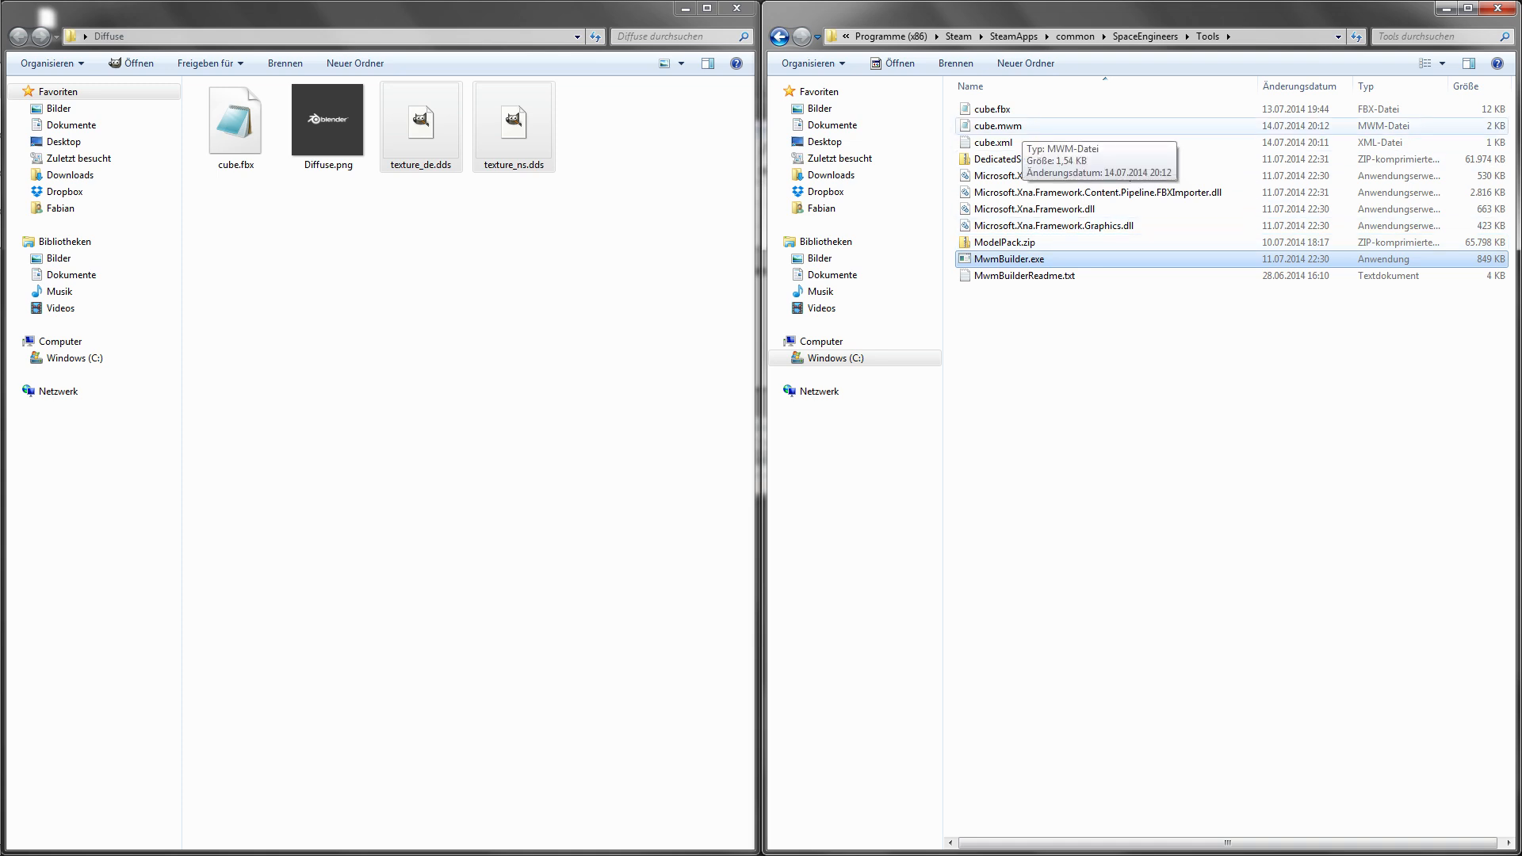
# Copy cube.mwm from the Tools folder into SpaceEngineers\Content\Models\Cubes, beside the large and small folders.
pyautogui.click(1021, 126)
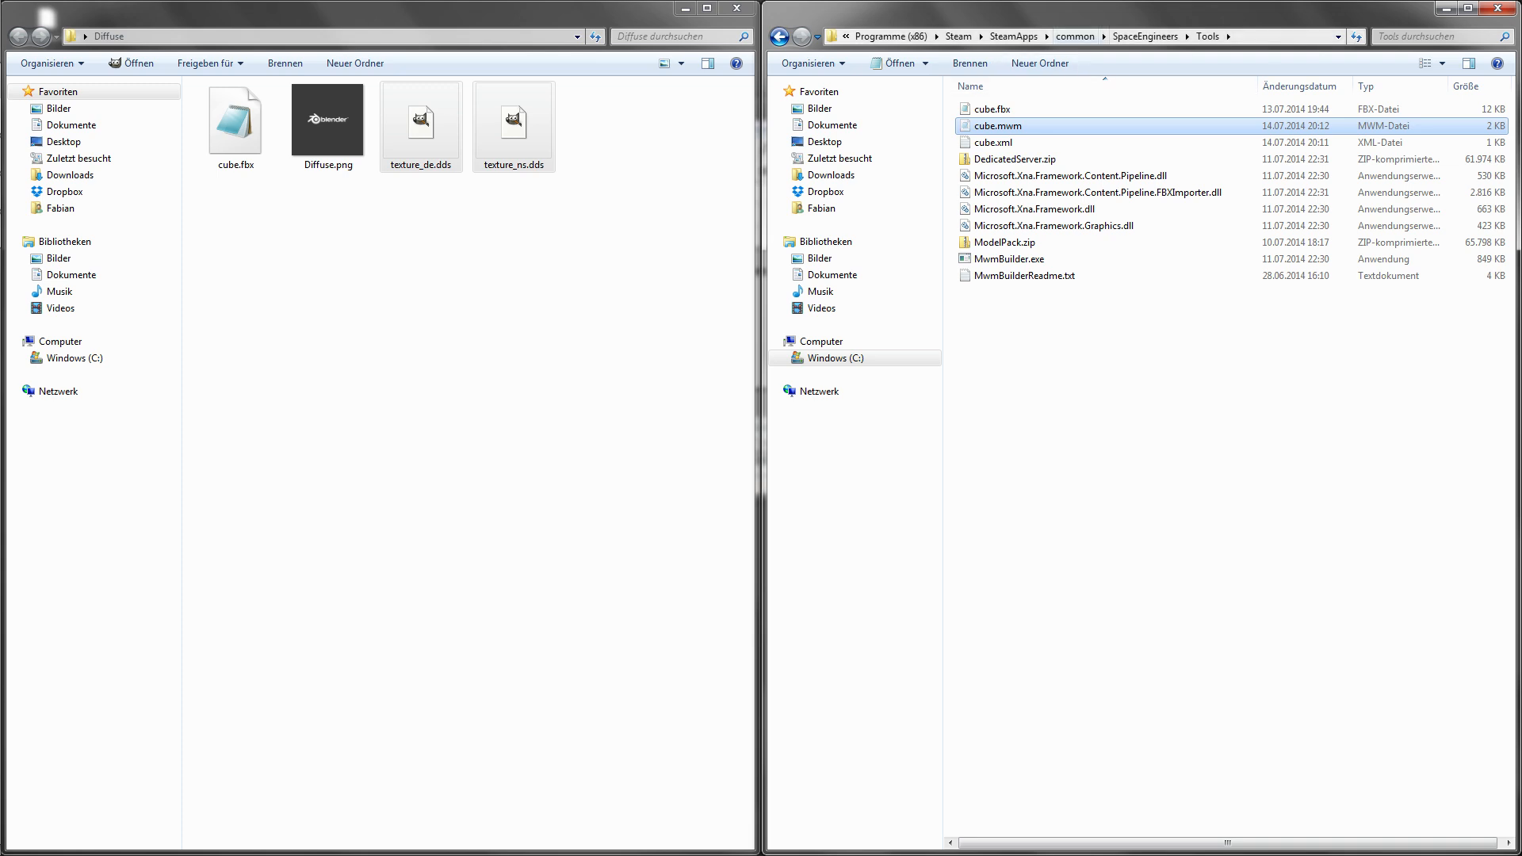
pyautogui.click(1145, 36)
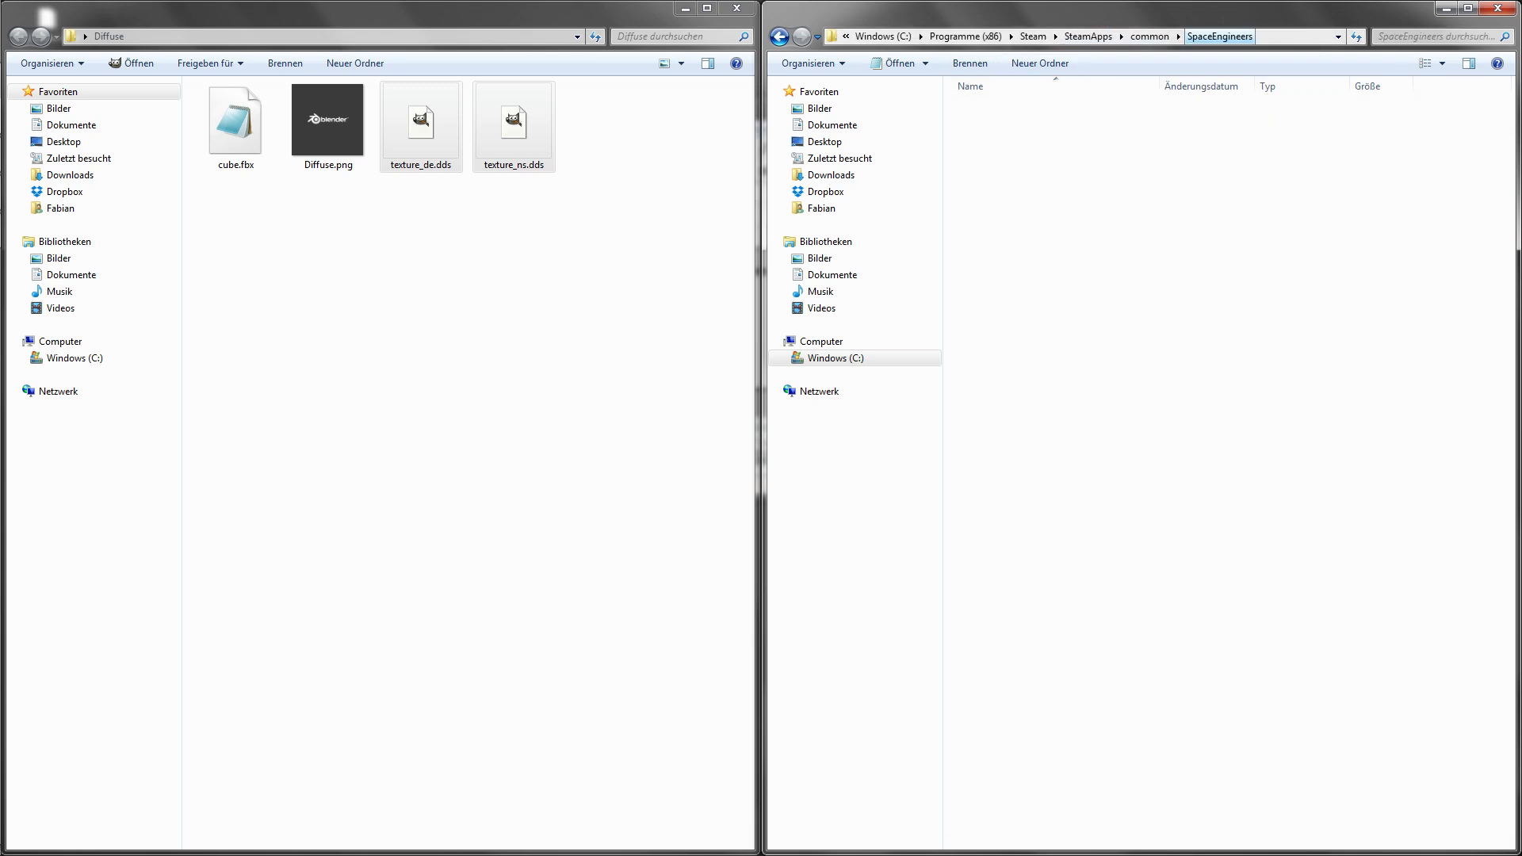
pyautogui.doubleClick(991, 159)
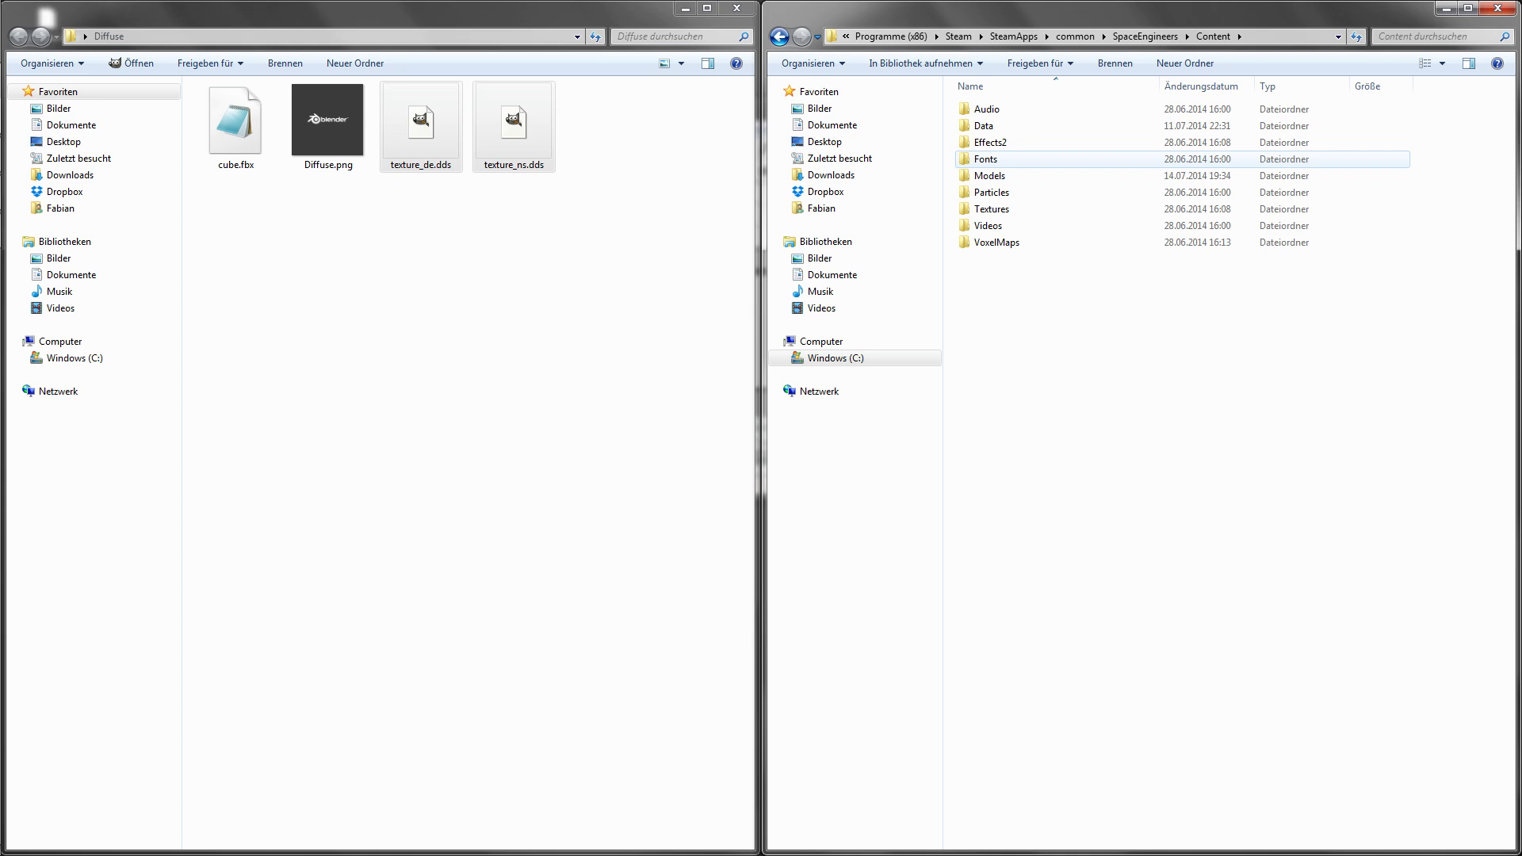
pyautogui.doubleClick(991, 175)
pyautogui.doubleClick(991, 142)
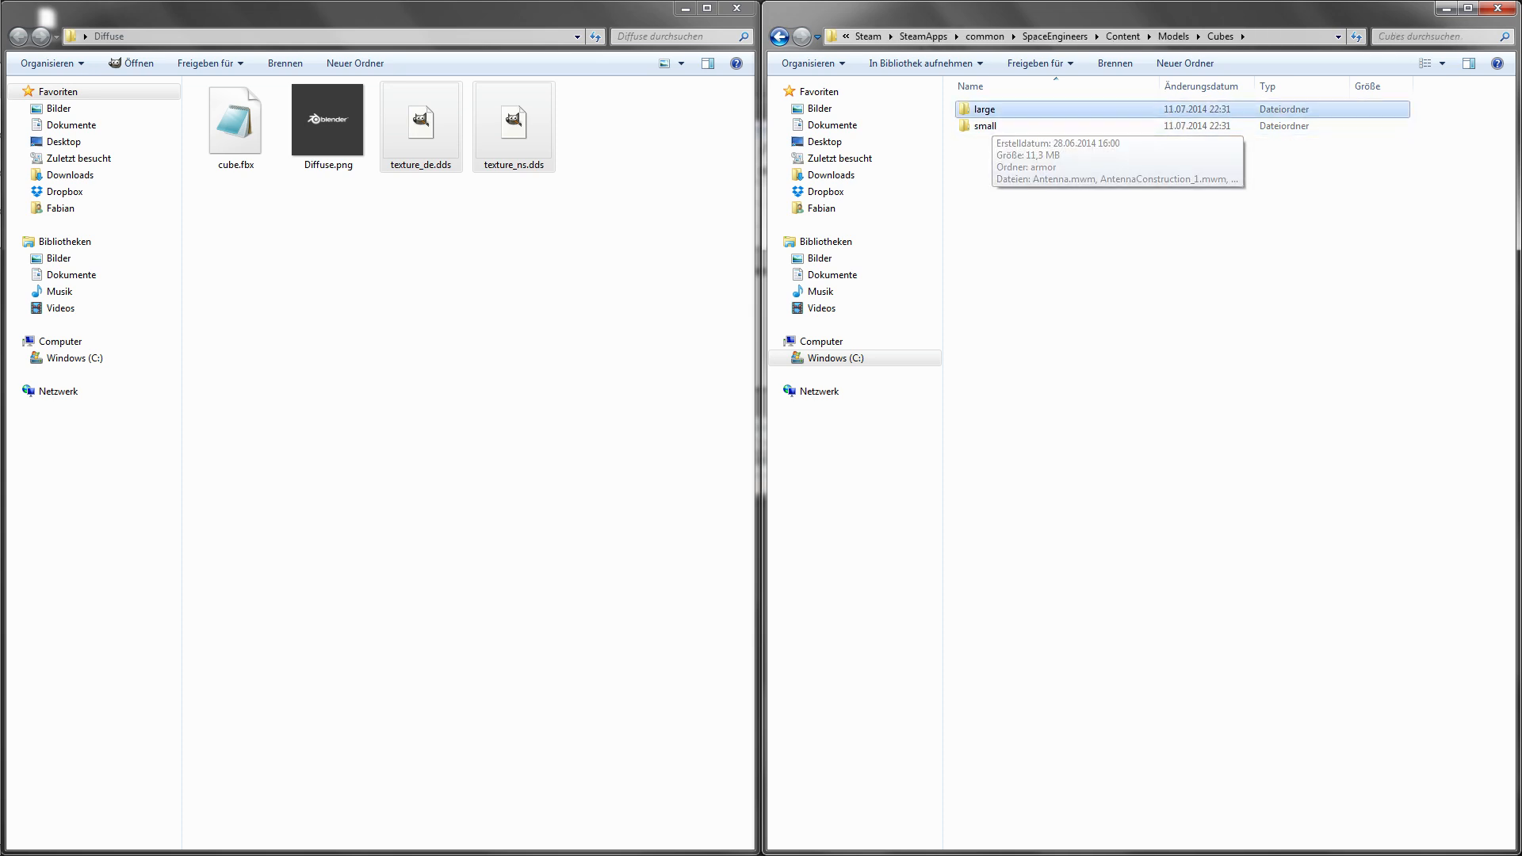
pyautogui.doubleClick(984, 110)
pyautogui.click(780, 37)
pyautogui.doubleClick(989, 126)
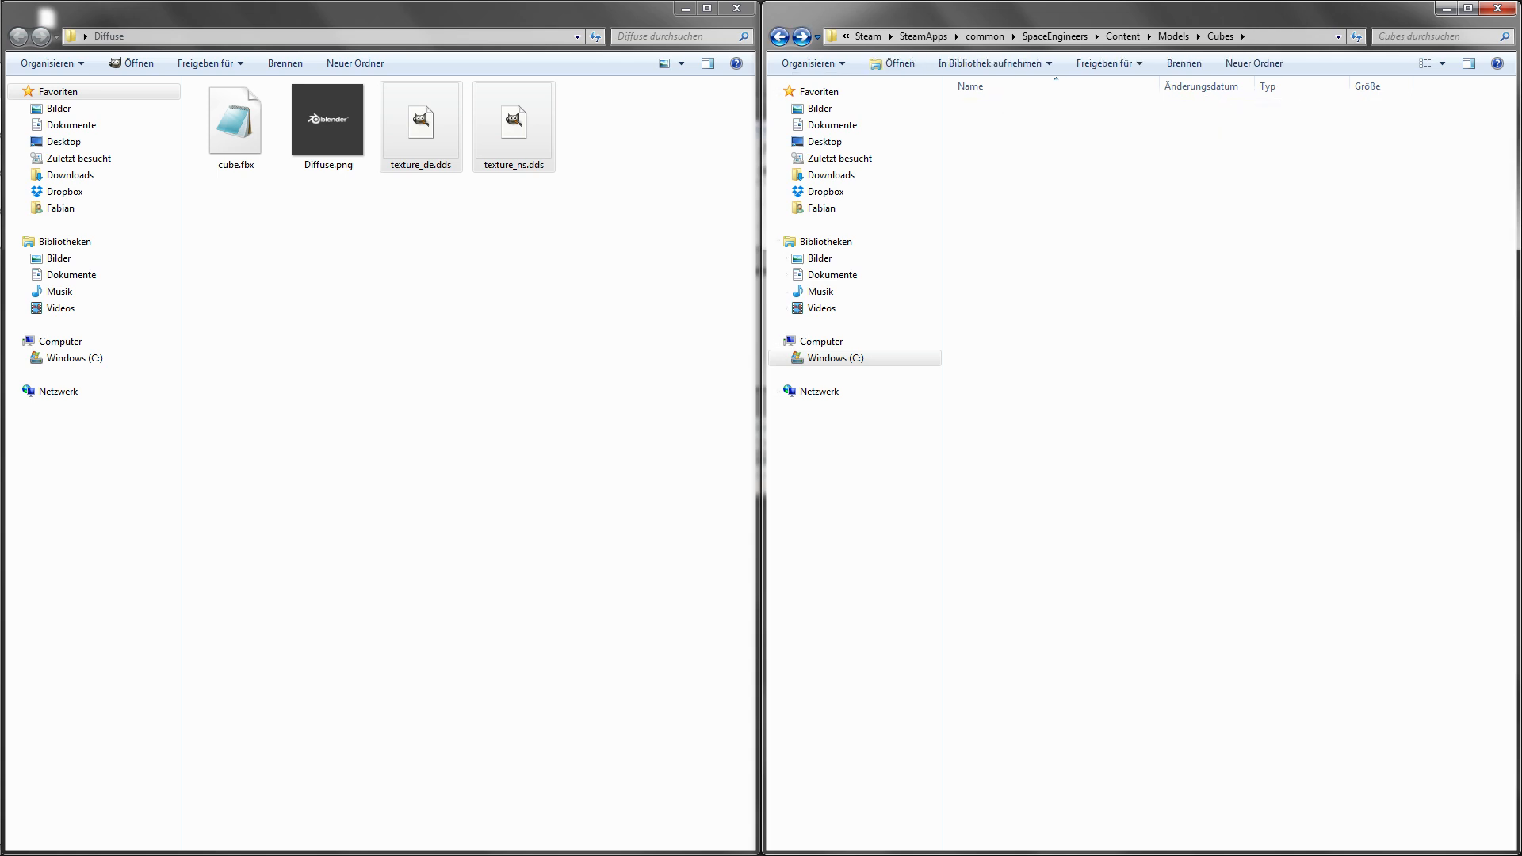
pyautogui.click(780, 37)
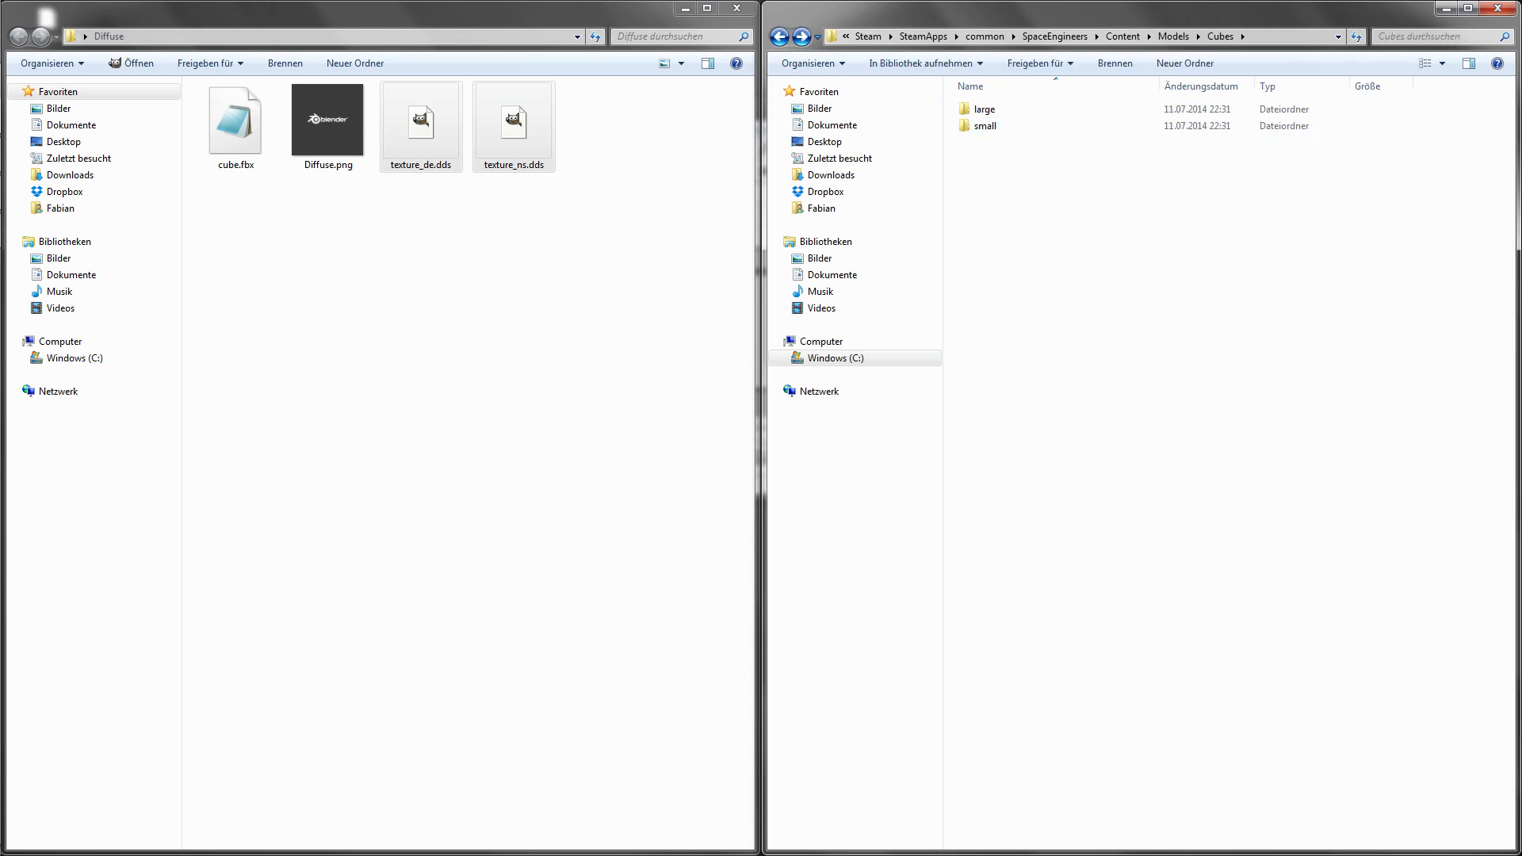
pyautogui.hotkey('ctrl', 'v')
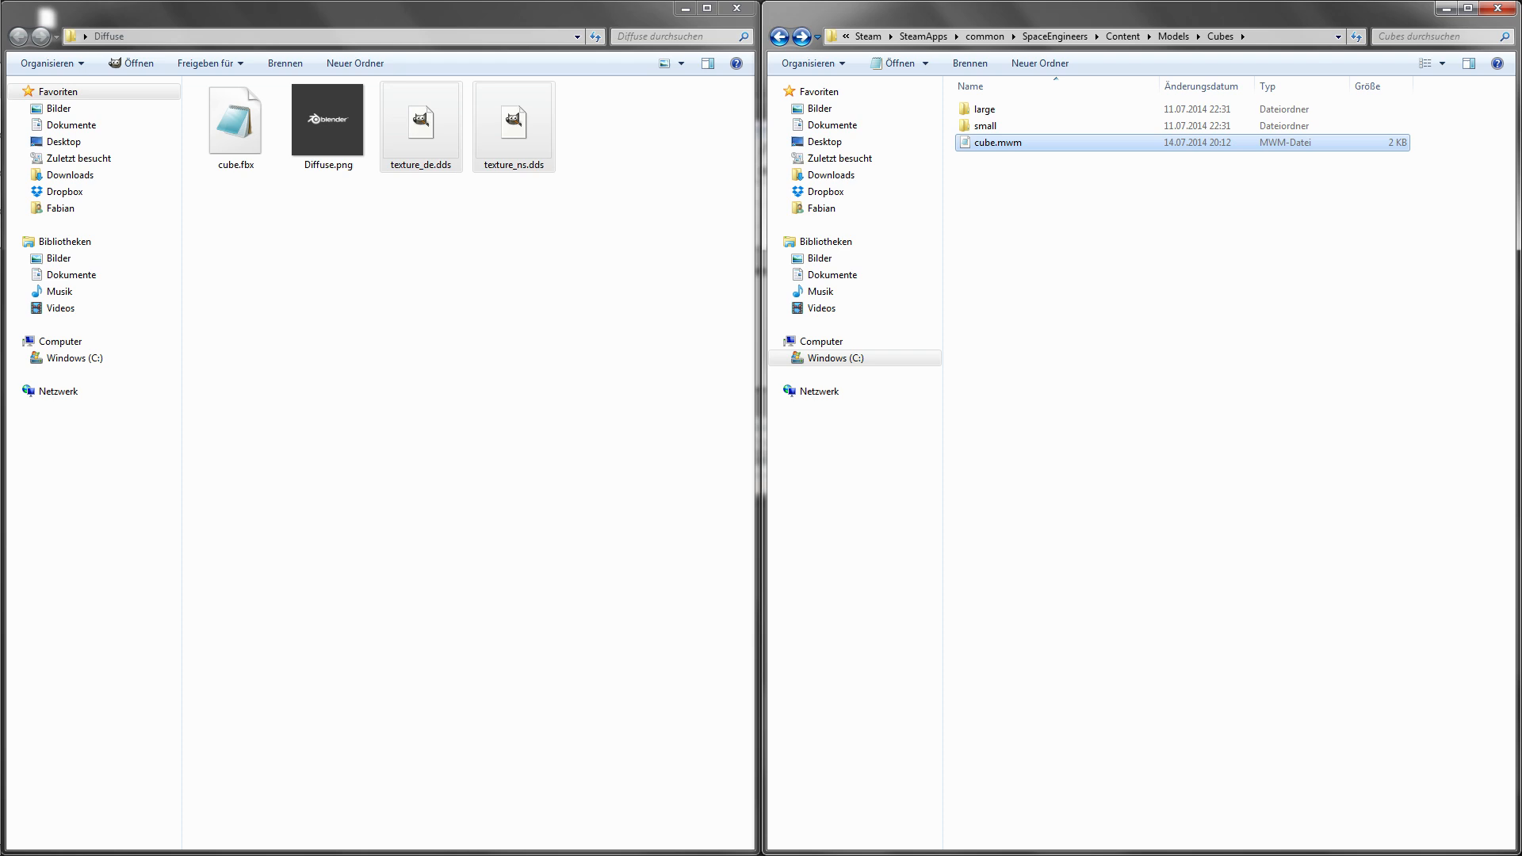
# Open the Data folder inside the SpaceEngineers Content folder.
pyautogui.click(1189, 357)
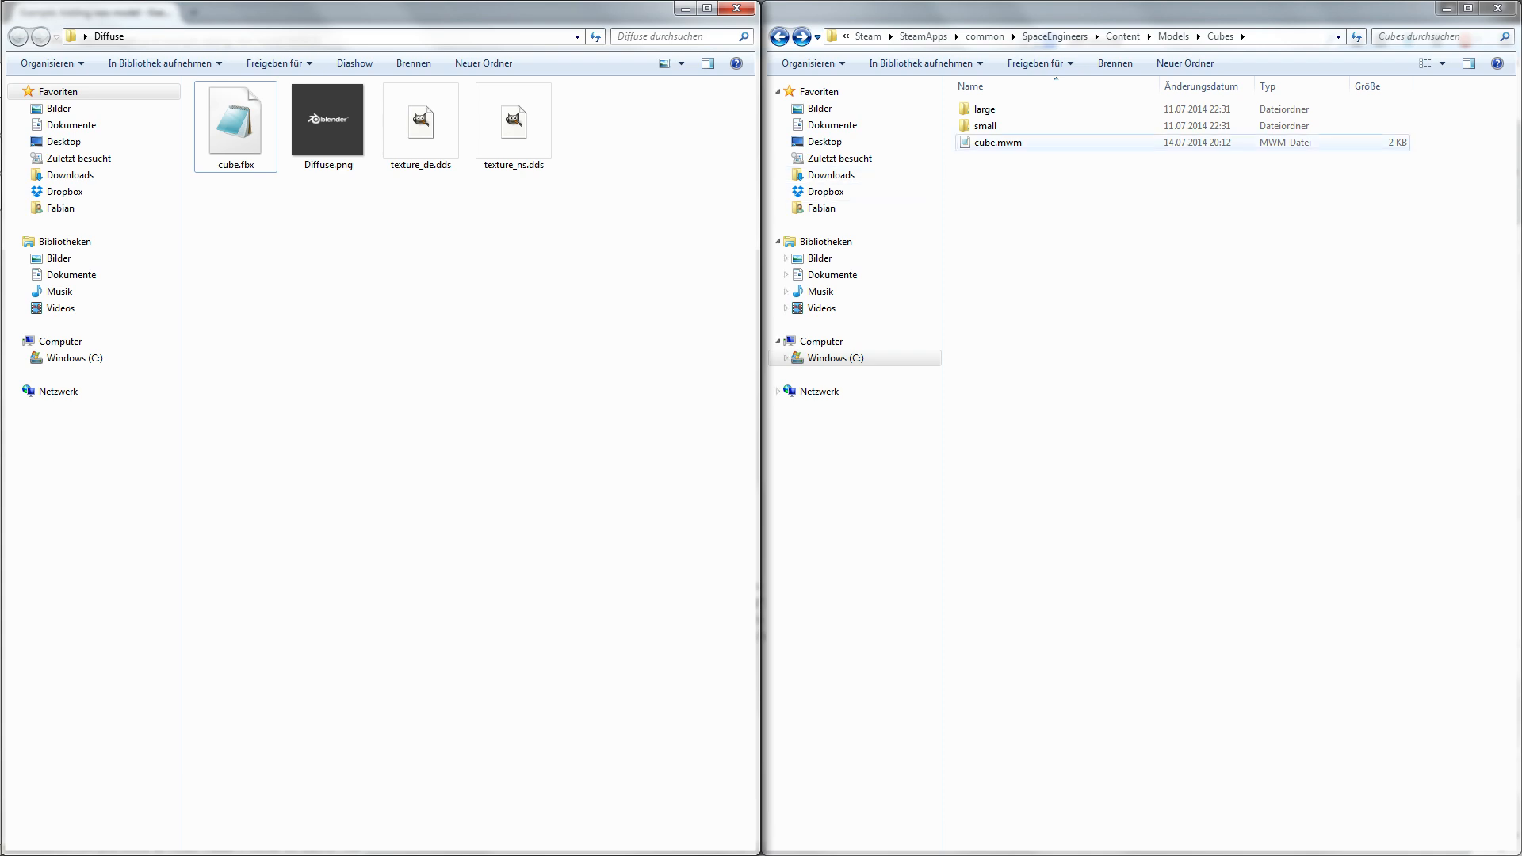
pyautogui.click(1123, 35)
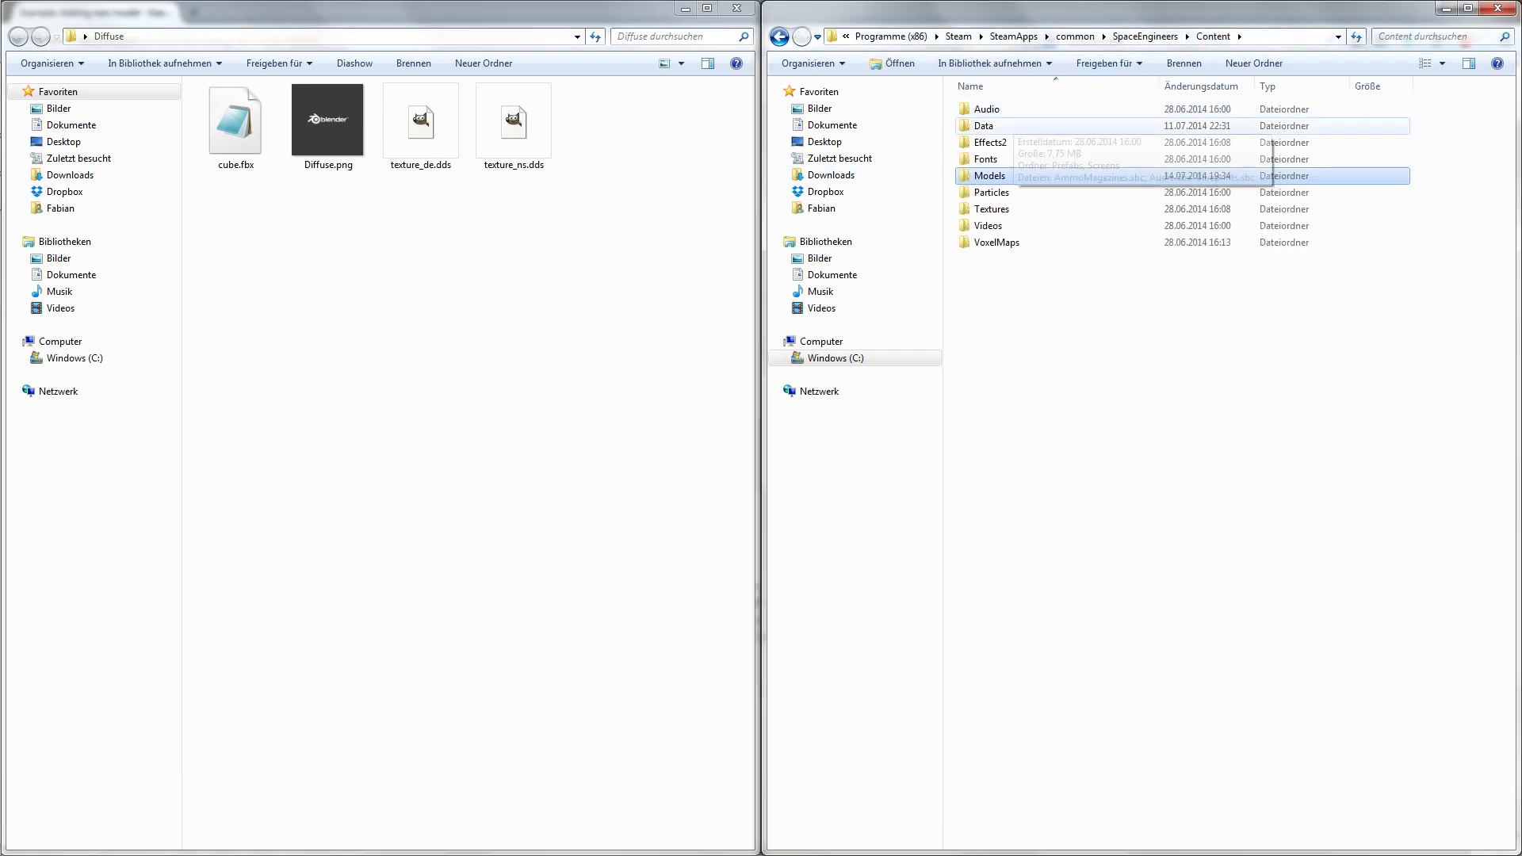
pyautogui.doubleClick(984, 126)
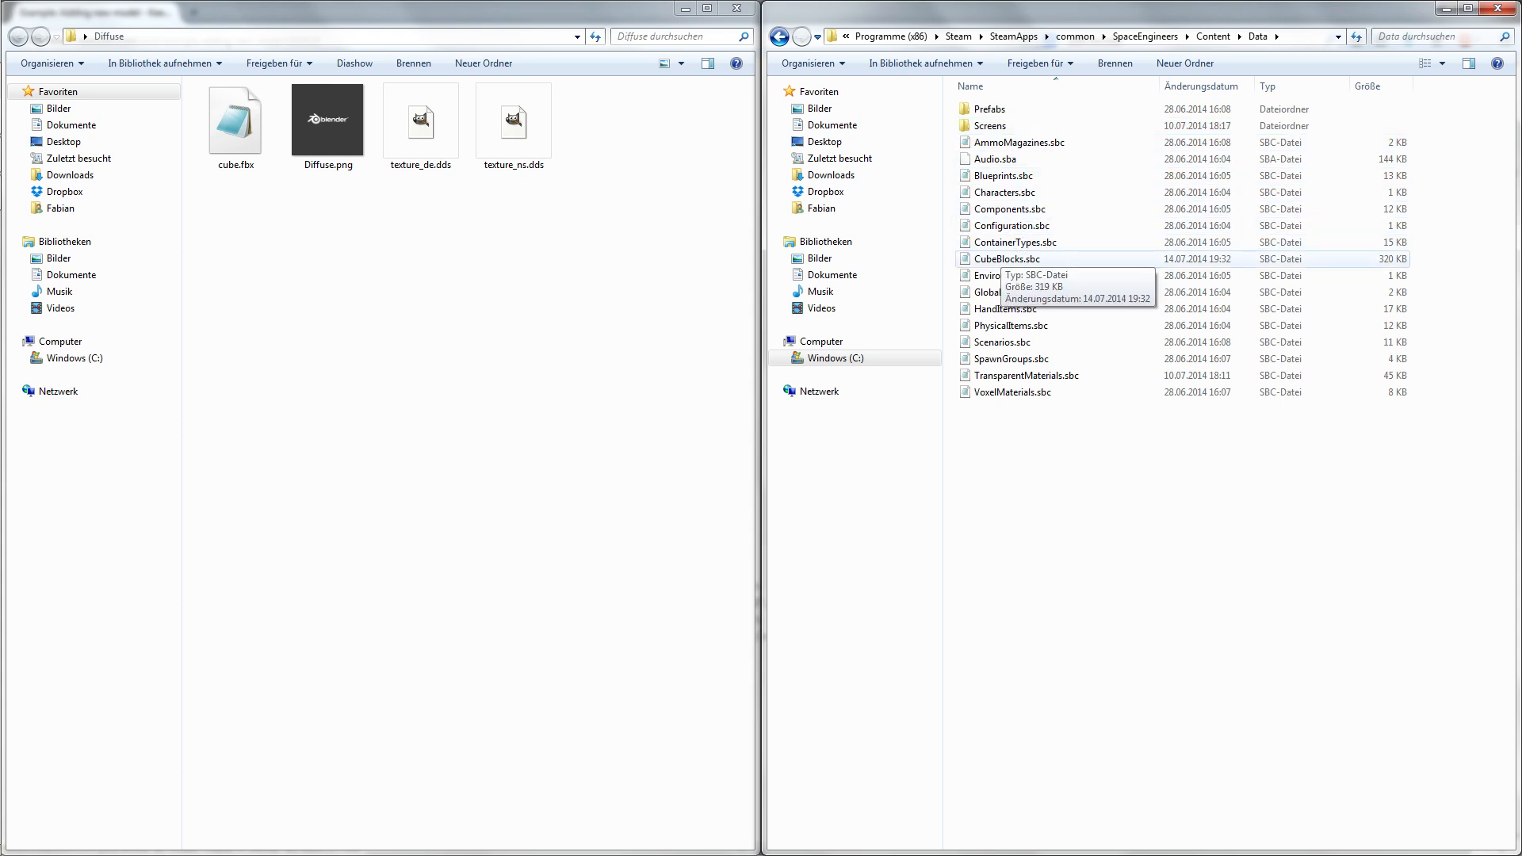
# Open CubeBlocks.sbc, delete the existing BlenderBlock definition at the start of CubeBlocks, and insert blank lines in its place.
pyautogui.doubleClick(1005, 260)
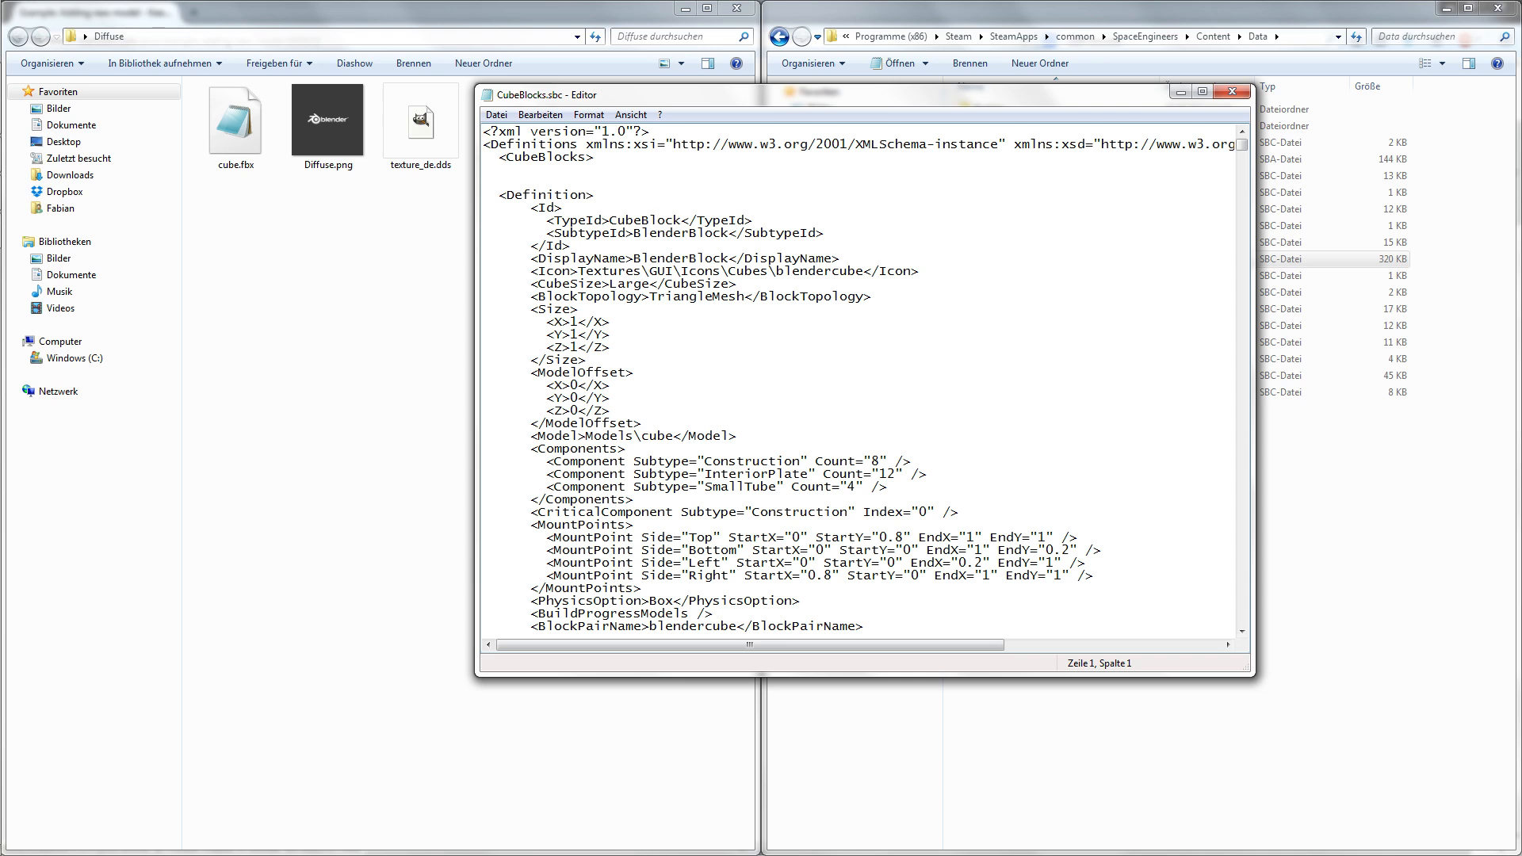
pyautogui.scroll(-3, 858, 378)
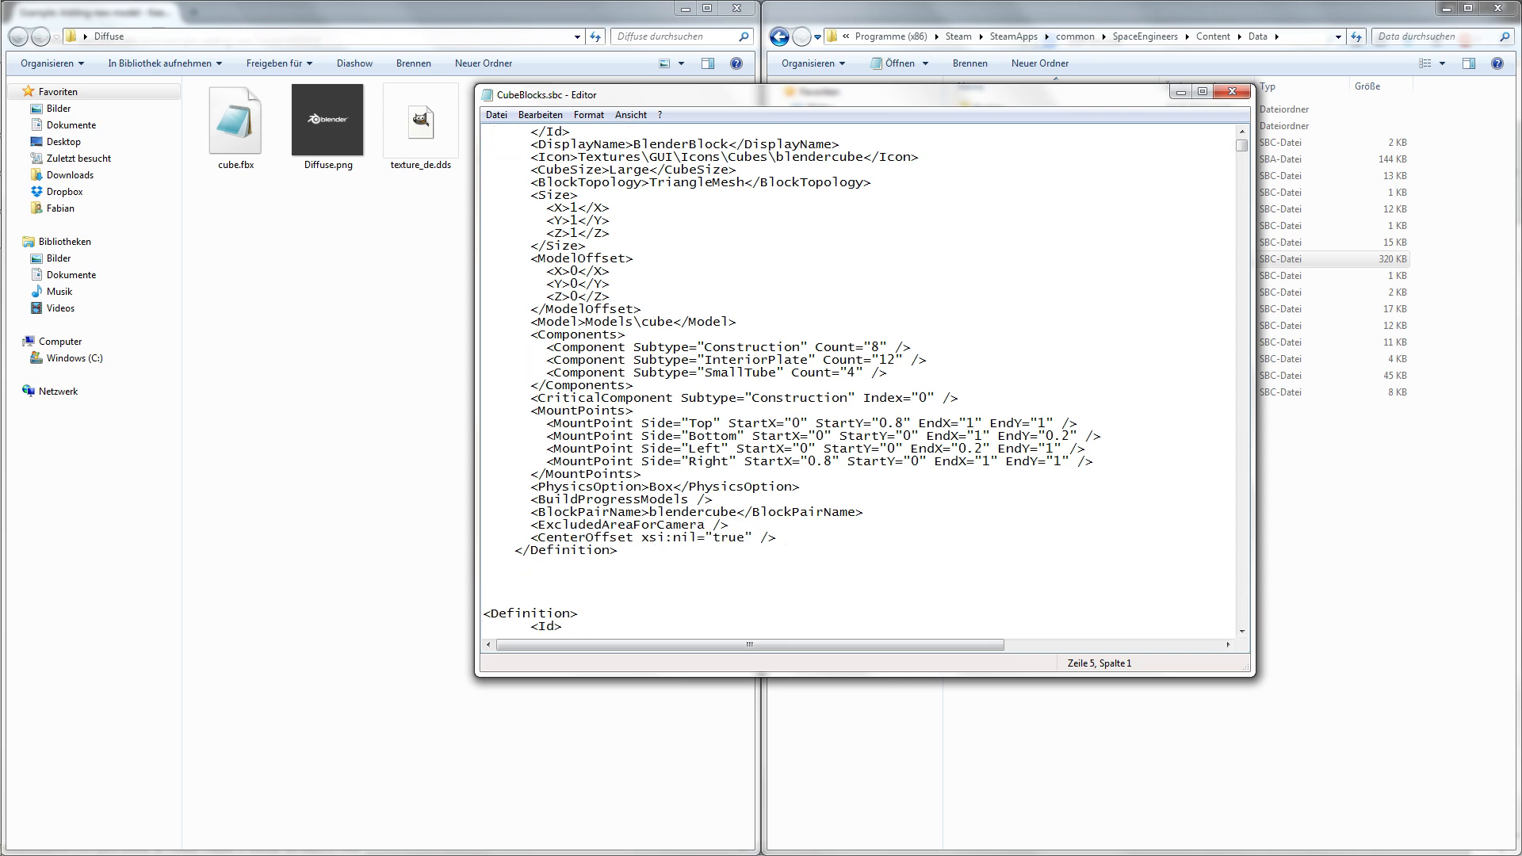
pyautogui.keyDown('shift'); pyautogui.click(618, 551); pyautogui.keyUp('shift')
pyautogui.press('Delete')
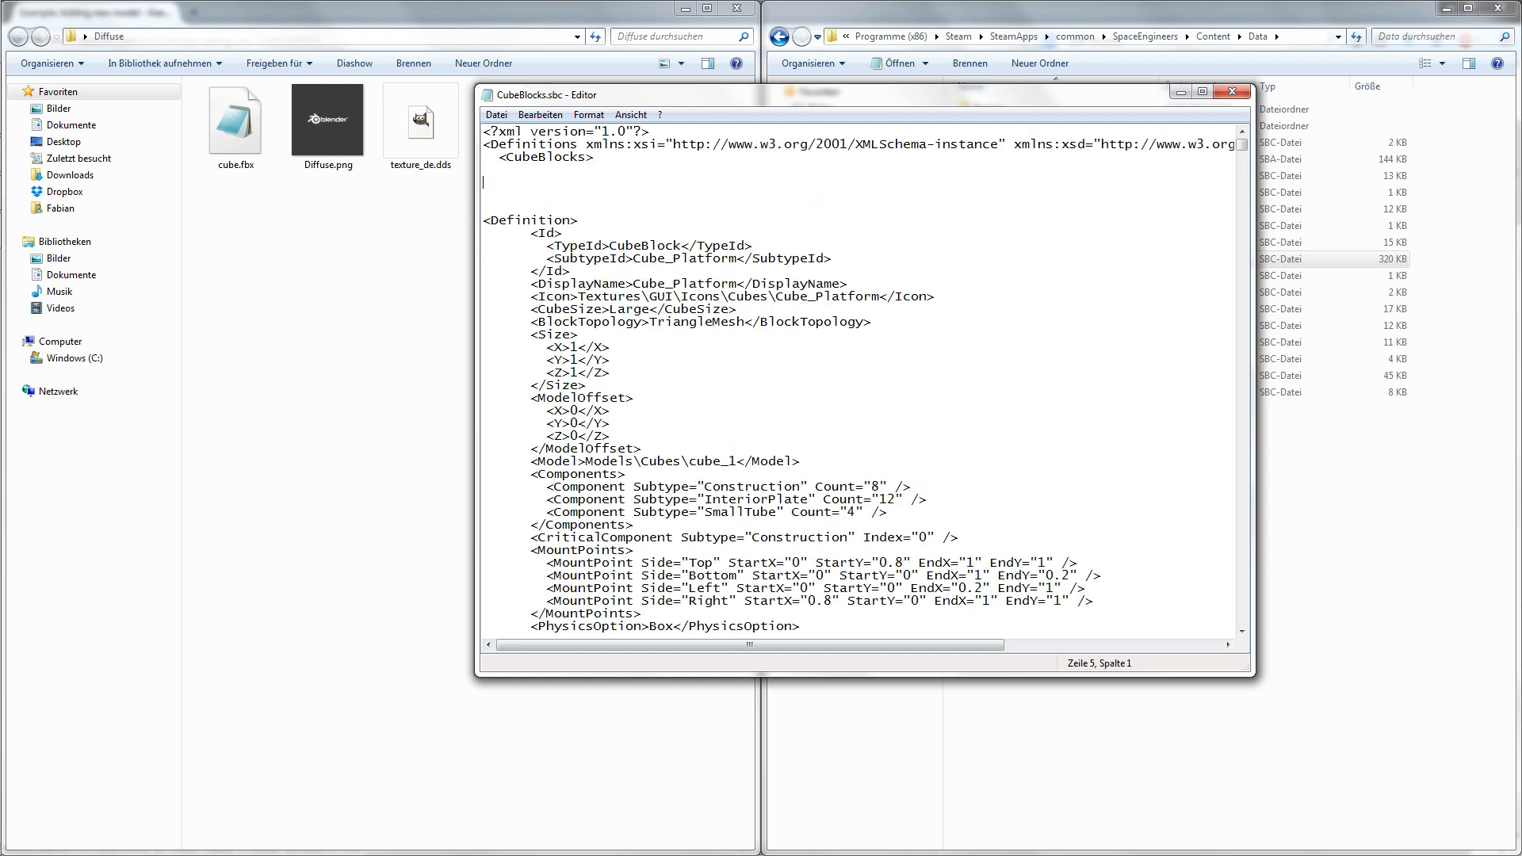
pyautogui.press('Return')
pyautogui.press('Return')
pyautogui.press('Return')
pyautogui.press('Return')
pyautogui.press('Return')
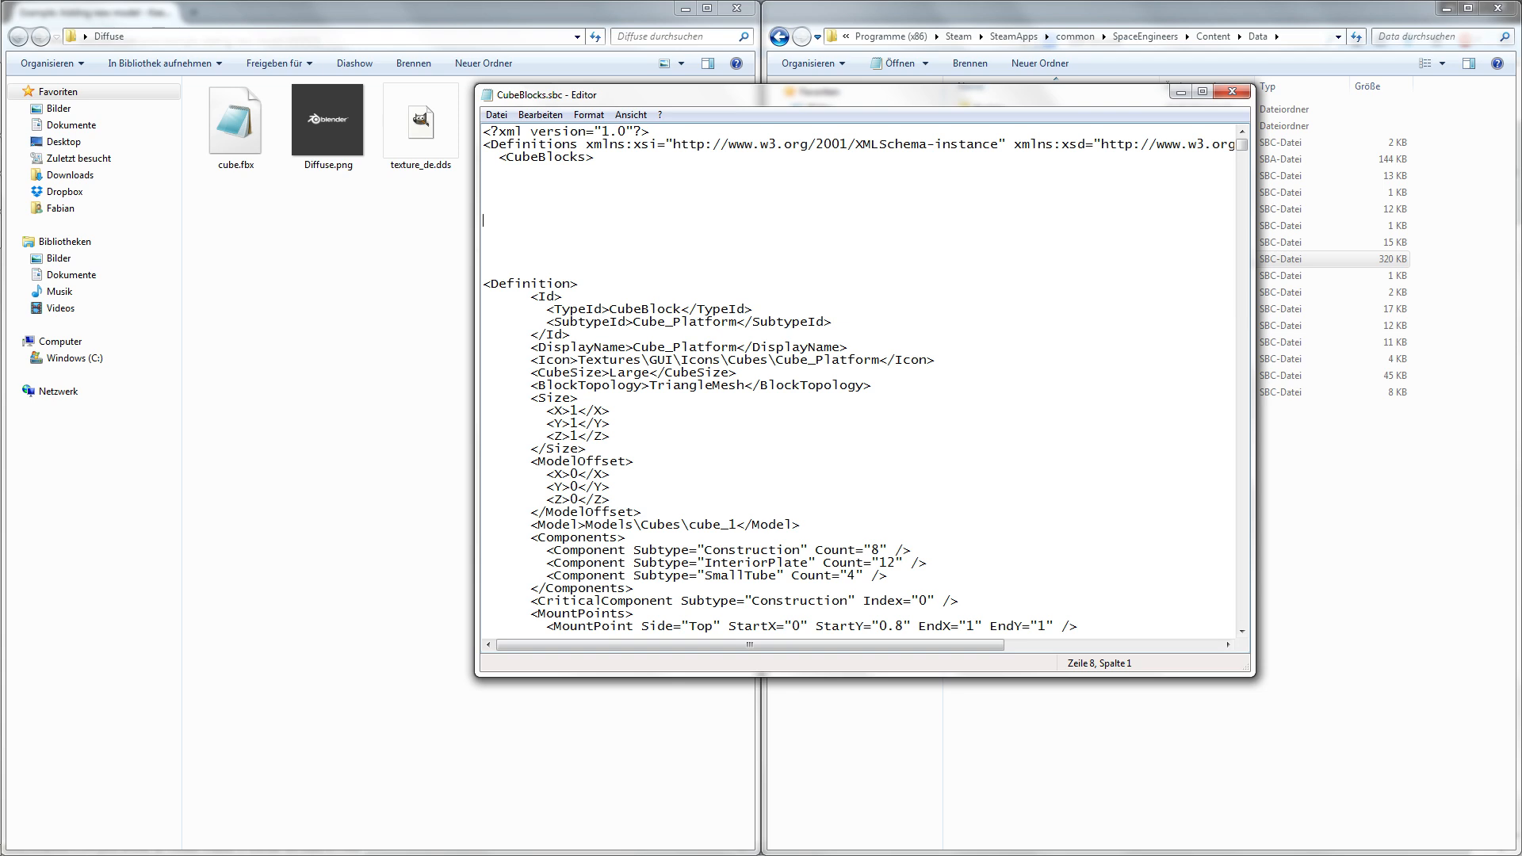
# Copy the HumanTestBlock definition from the forum example and paste it below the opening CubeBlocks tag in CubeBlocks.sbc.
pyautogui.click(686, 8)
pyautogui.click(686, 8)
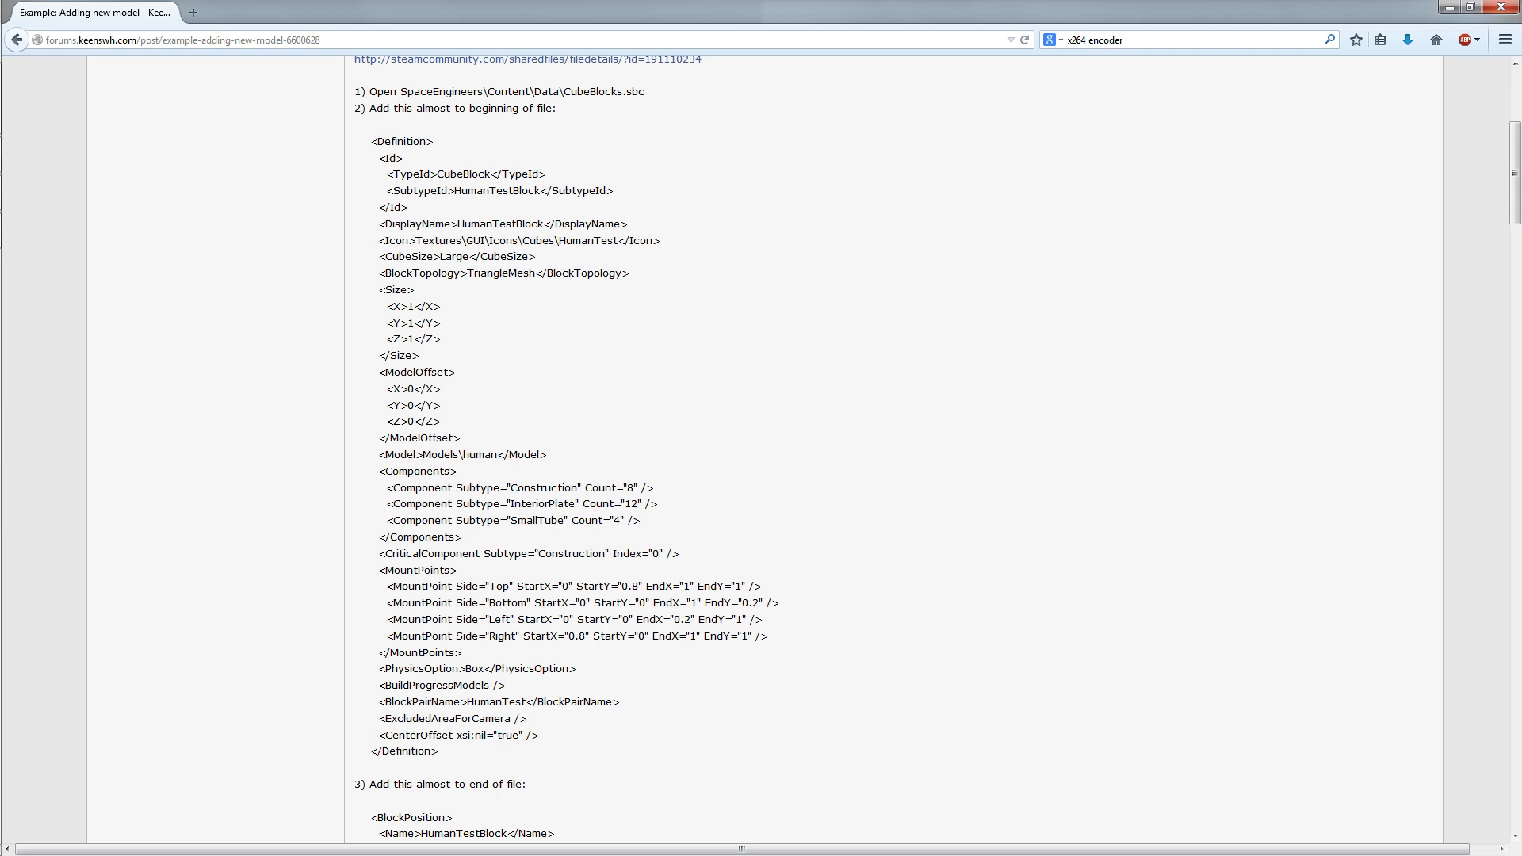
pyautogui.moveTo(370, 141); pyautogui.dragTo(438, 751)
pyautogui.hotkey('ctrl', 'c')
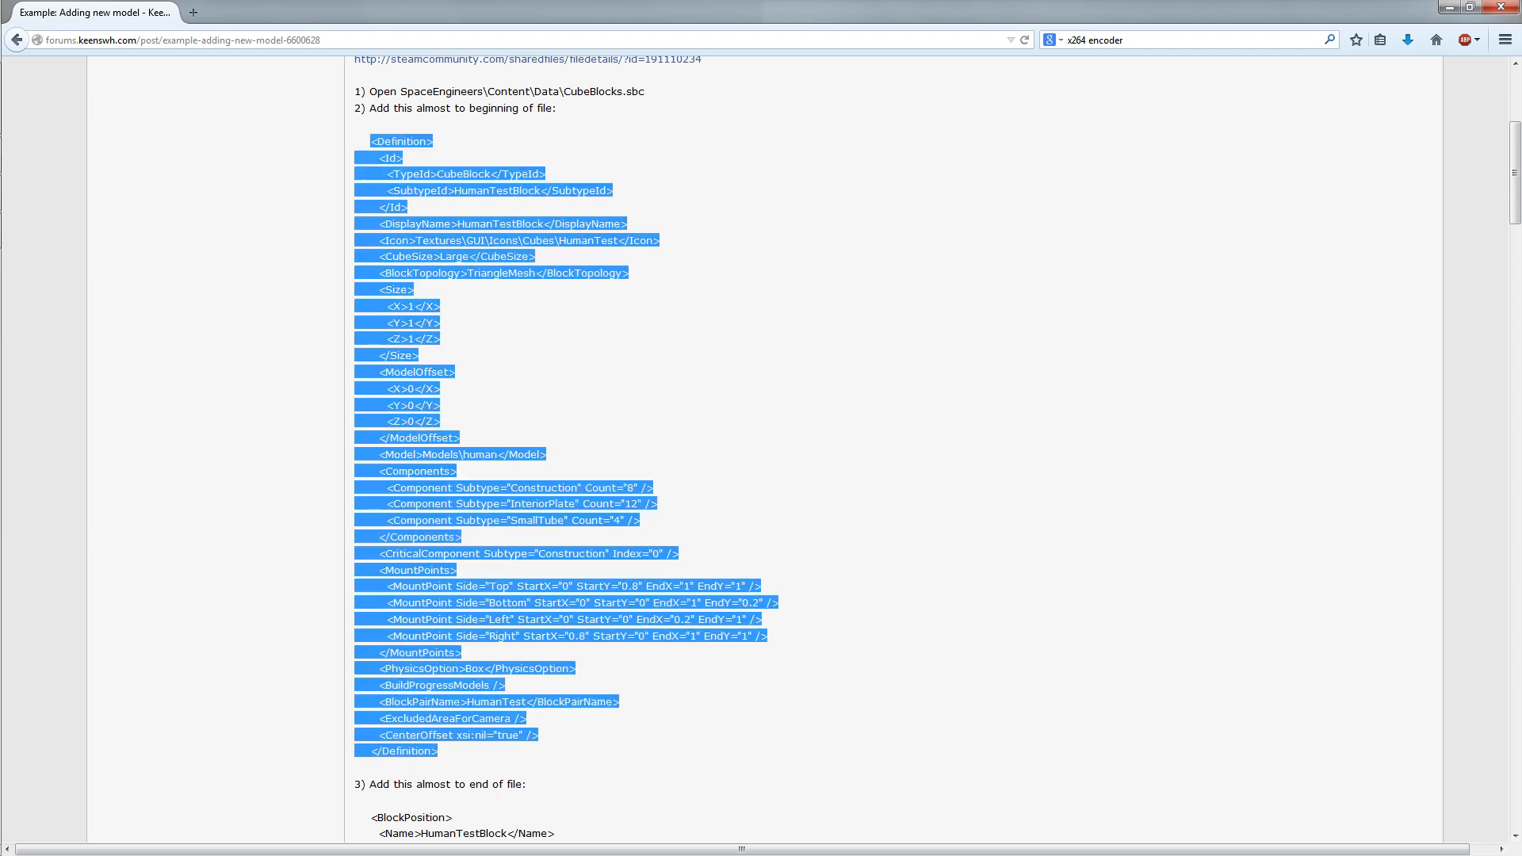
pyautogui.click(23, 231)
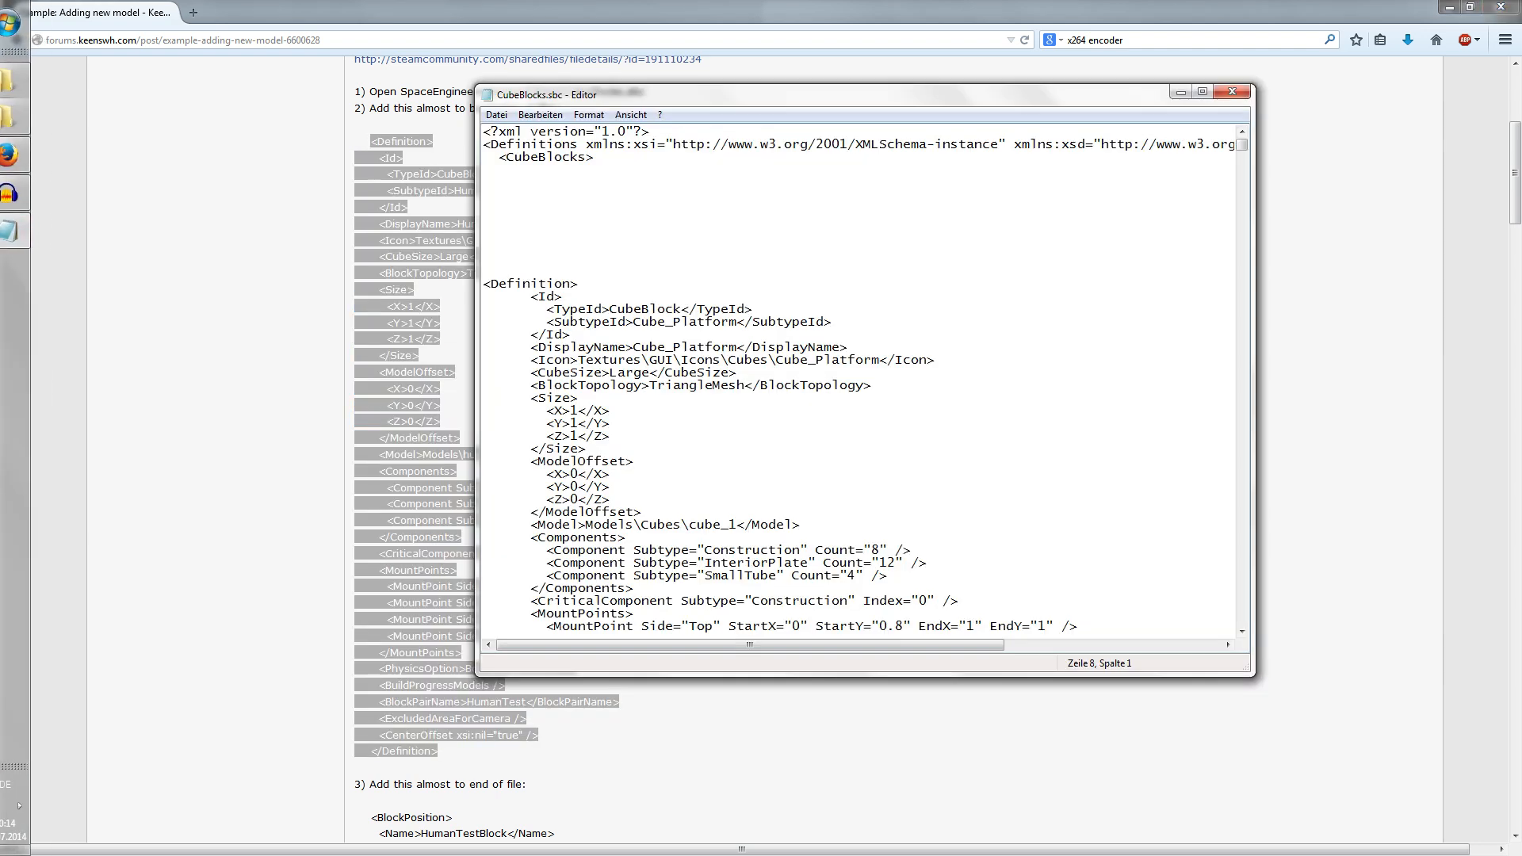
pyautogui.moveTo(595, 157); pyautogui.dragTo(483, 157)
pyautogui.click(485, 208)
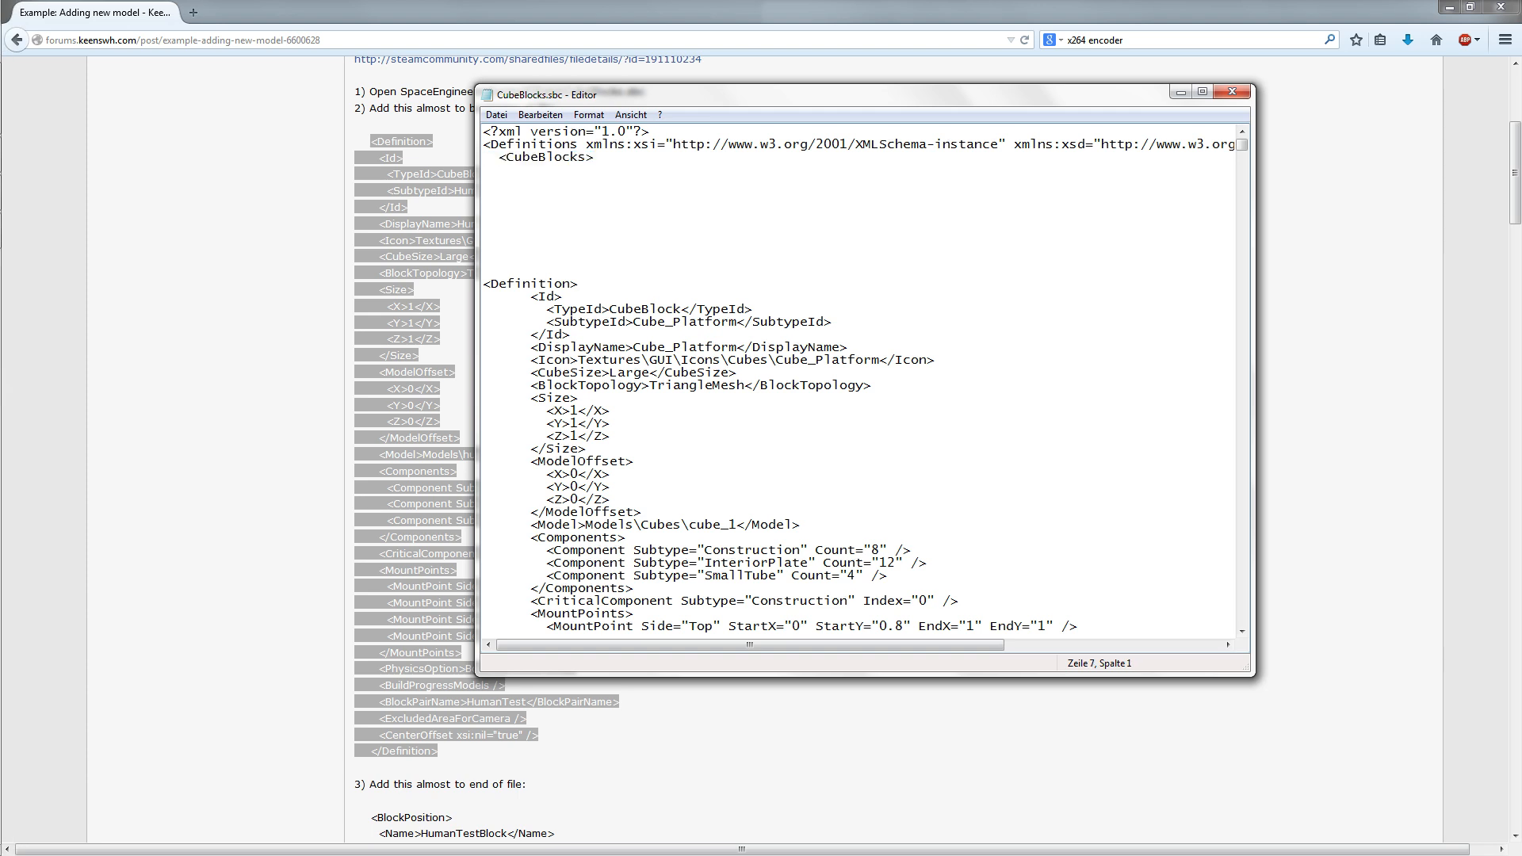
pyautogui.hotkey('ctrl', 'v')
pyautogui.scroll(-1, 860, 379)
pyautogui.scroll(1, 861, 379)
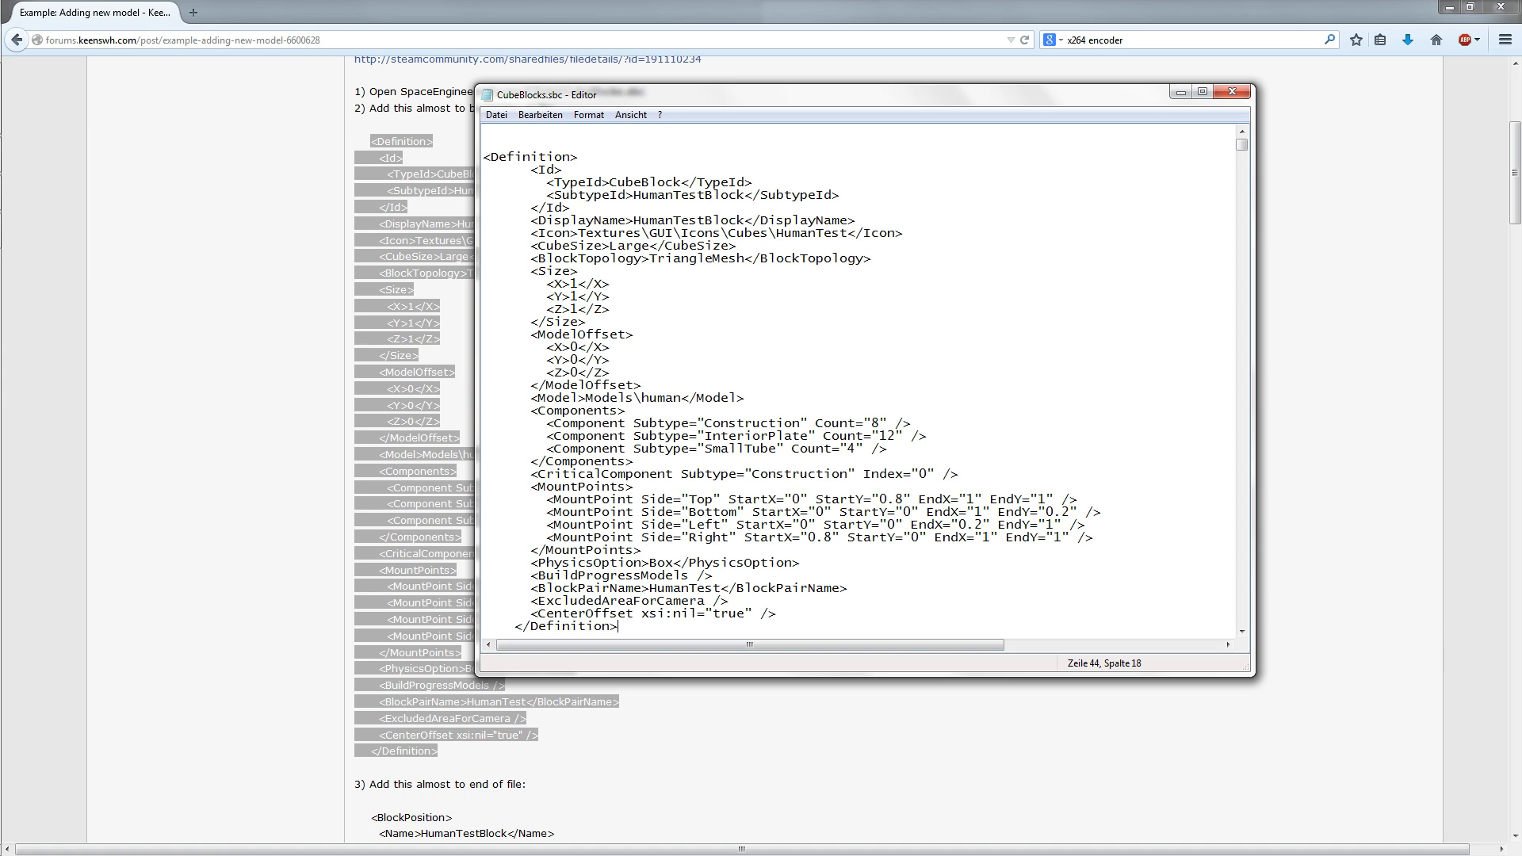
# Set both the SubtypeId and the DisplayName of the pasted definition to BlenderBlock.
pyautogui.moveTo(609, 183); pyautogui.dragTo(681, 183)
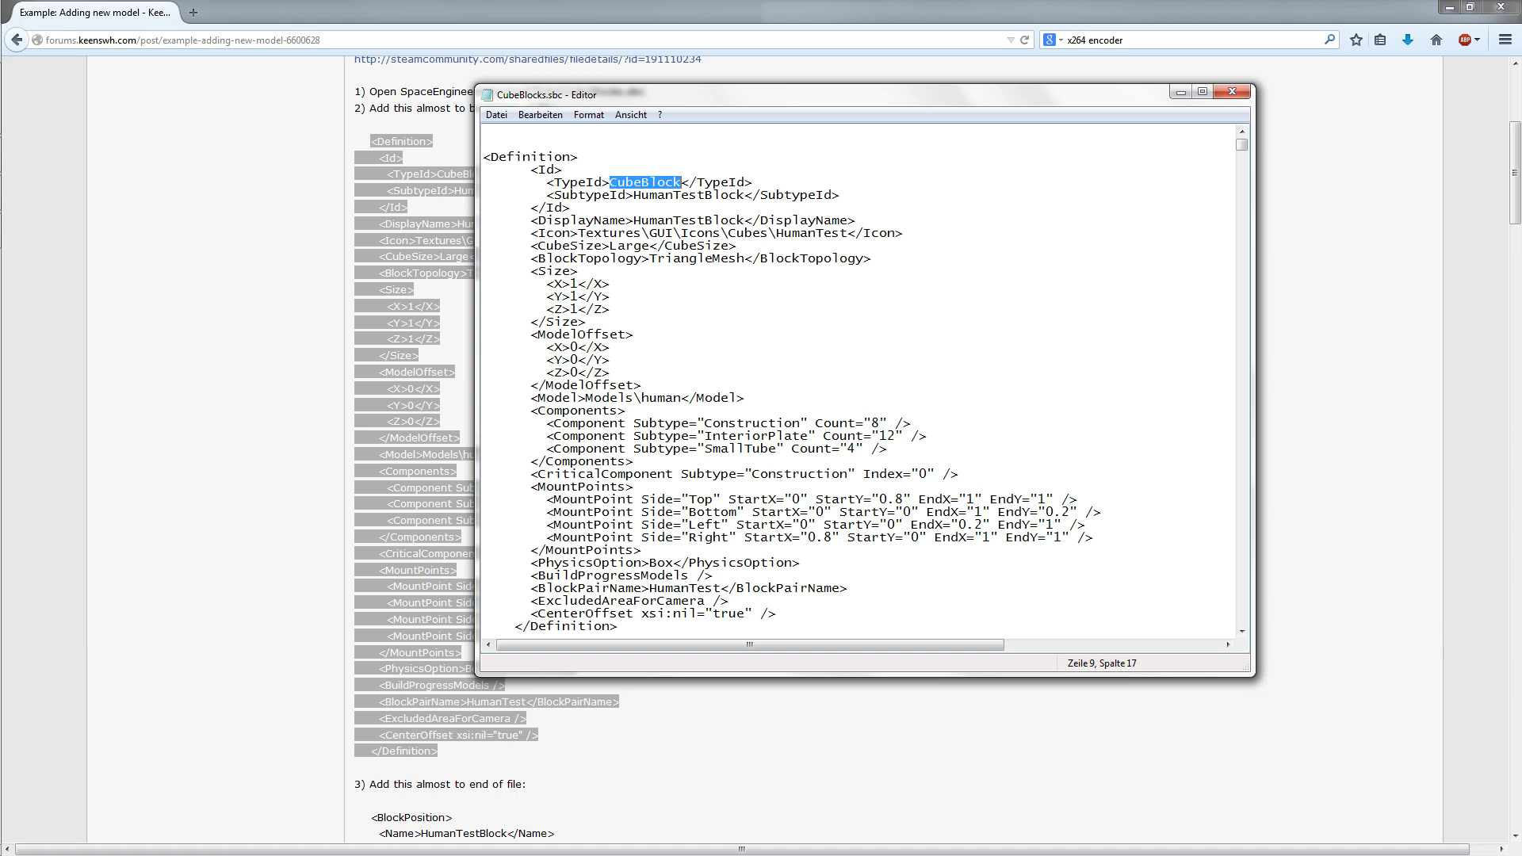
pyautogui.moveTo(634, 196); pyautogui.dragTo(744, 195)
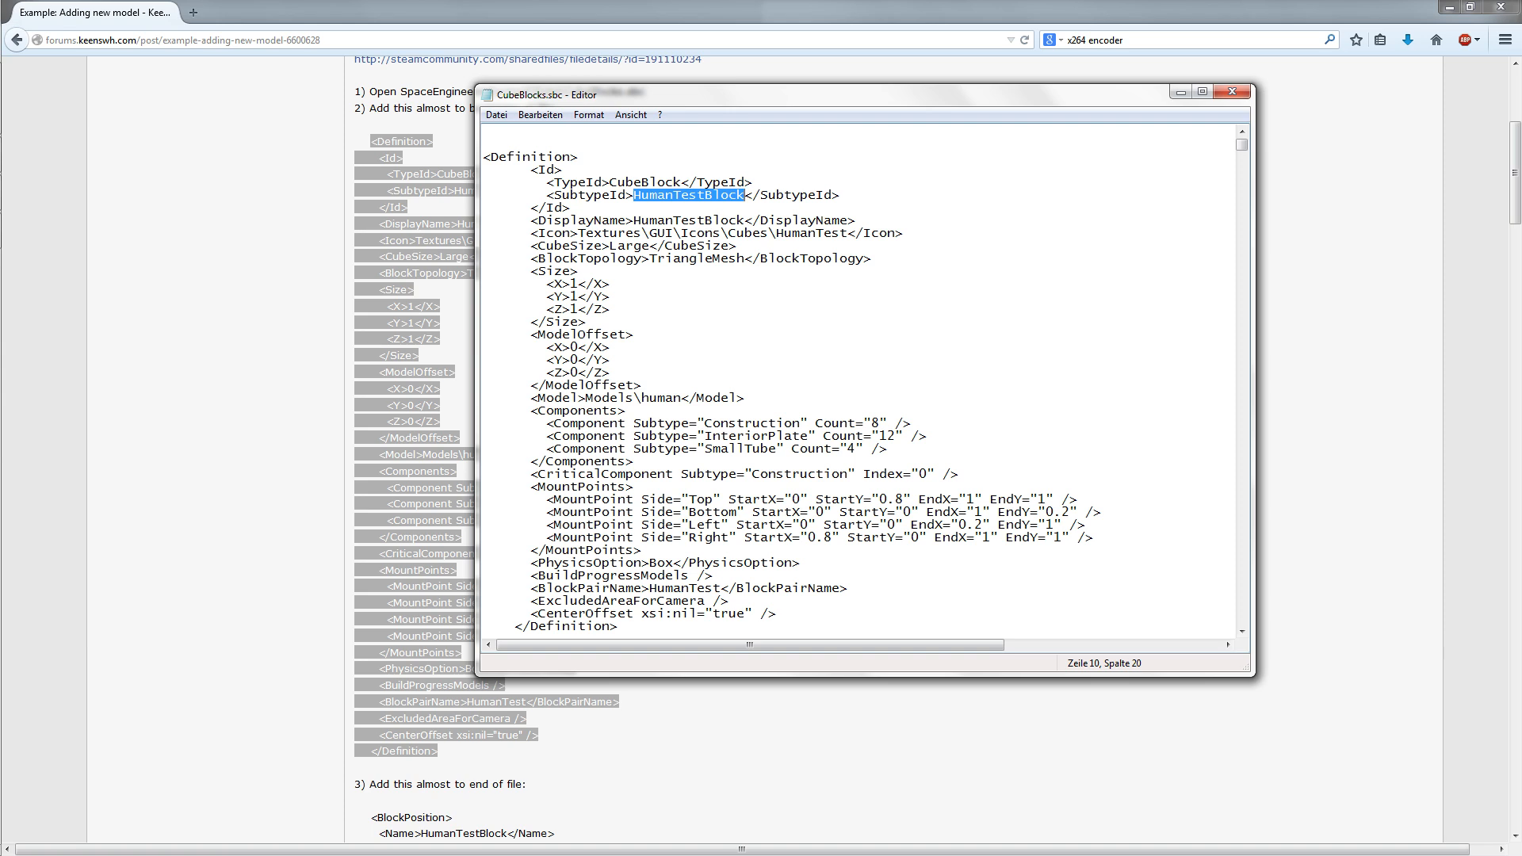
pyautogui.write('BlenderB')
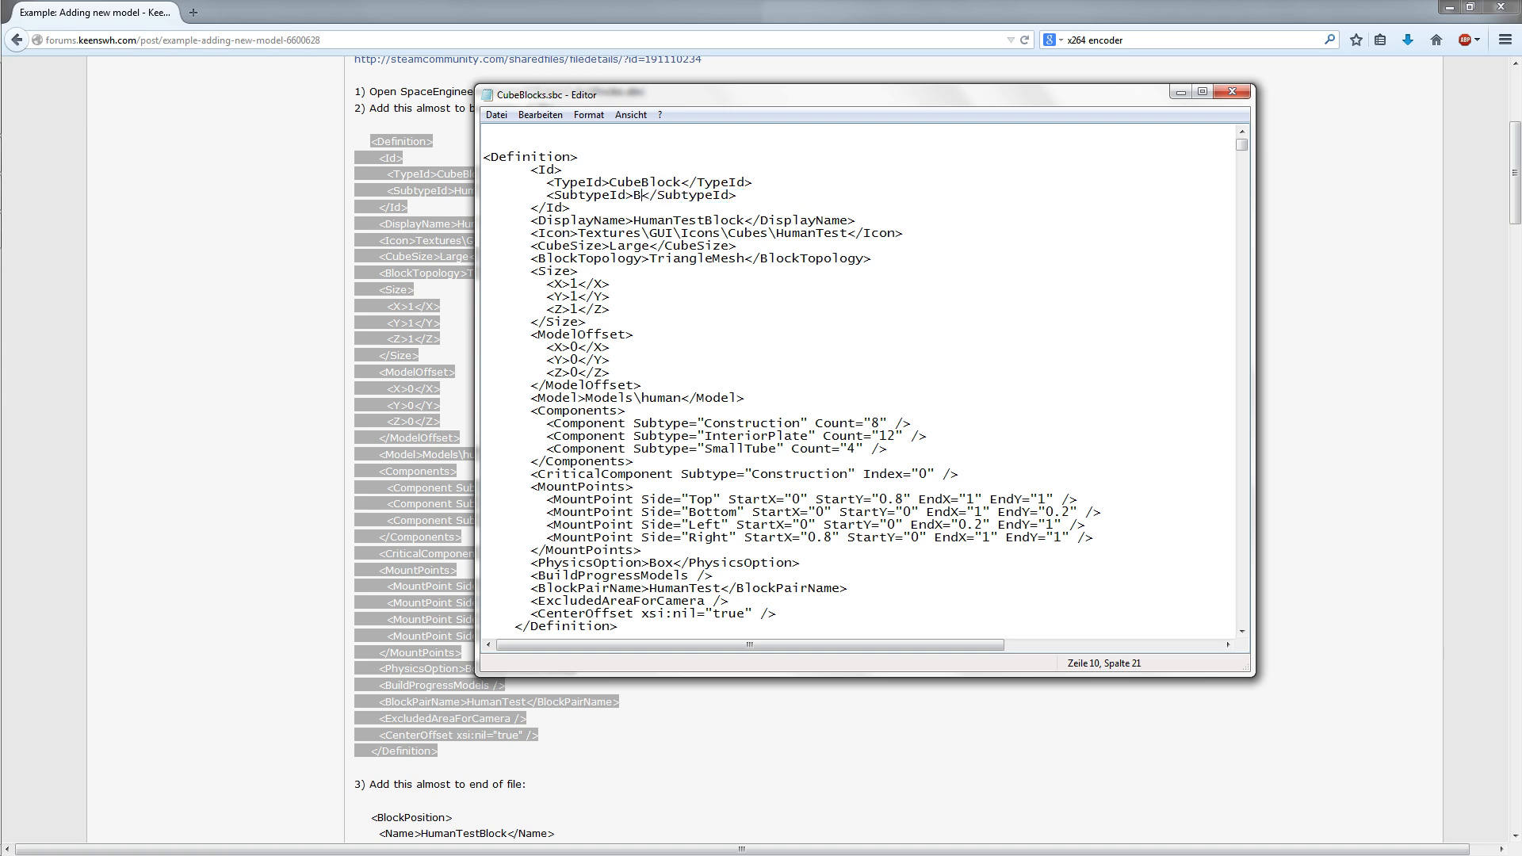
pyautogui.write('lock')
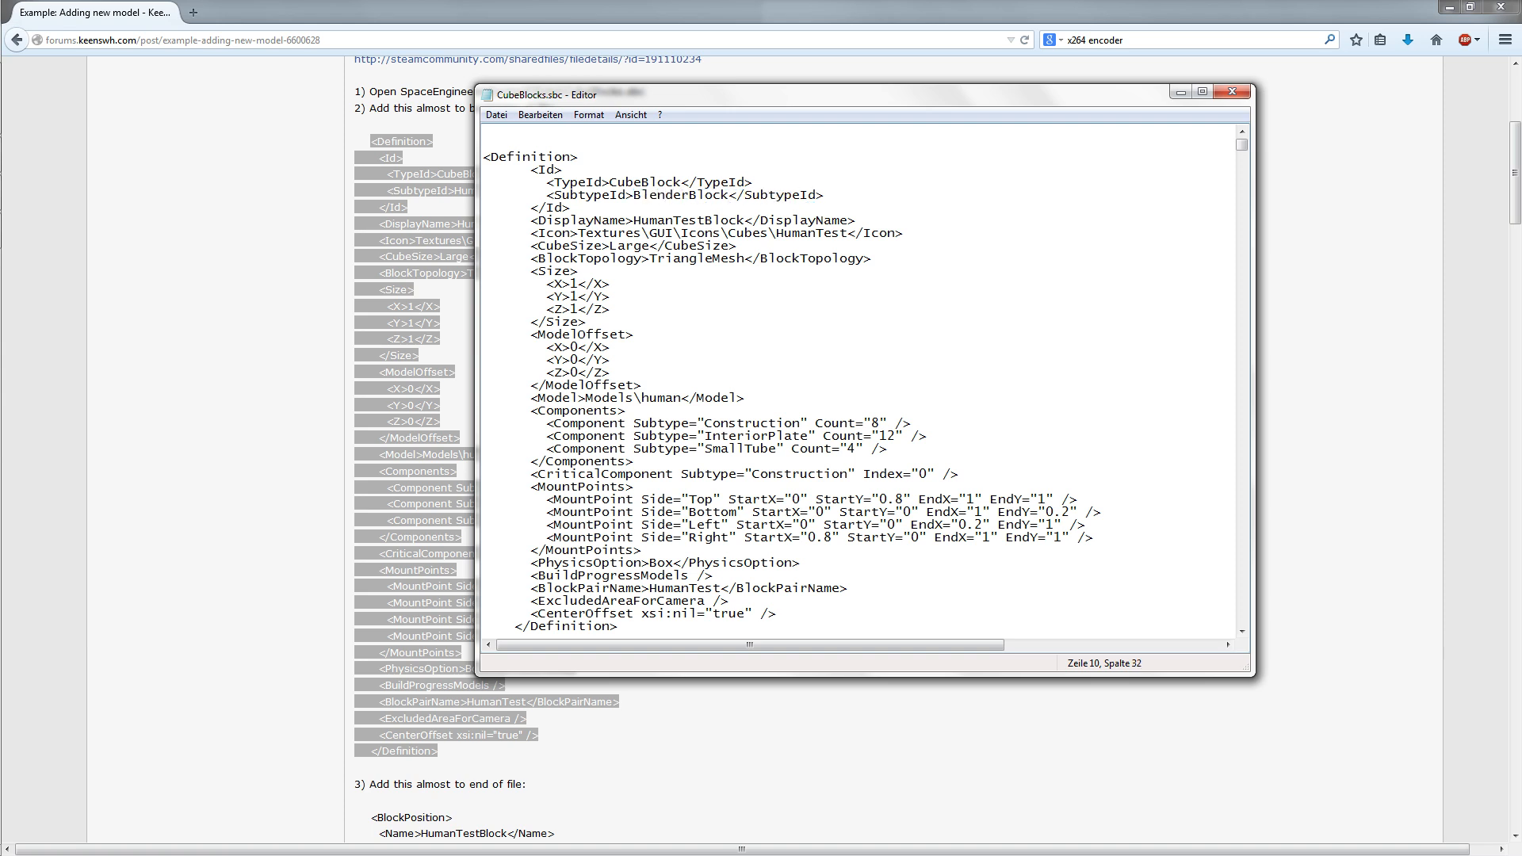
pyautogui.moveTo(634, 221); pyautogui.dragTo(745, 220)
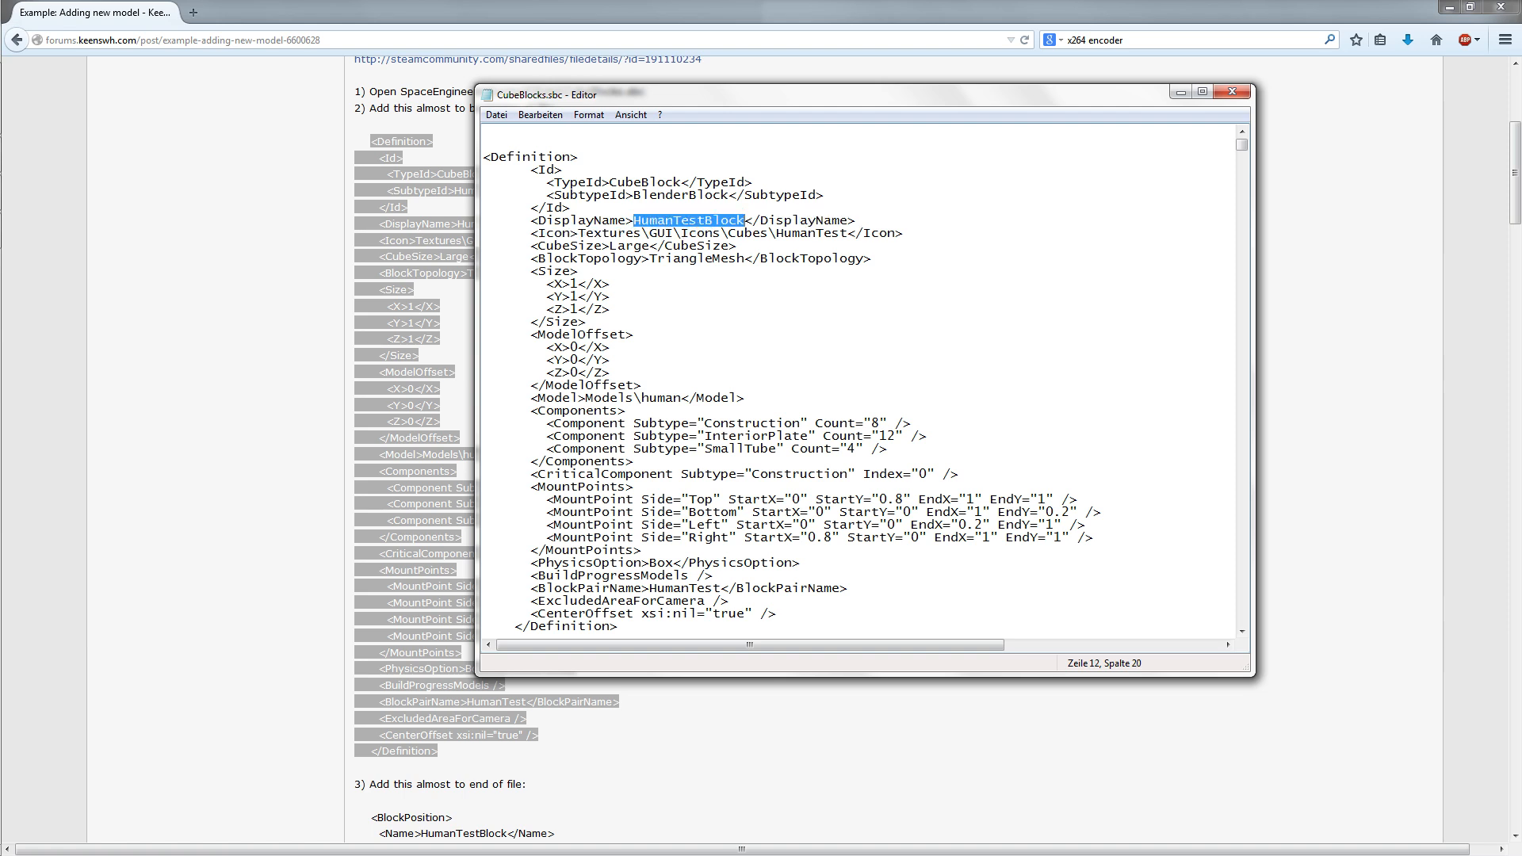
pyautogui.write('BlenderBock')
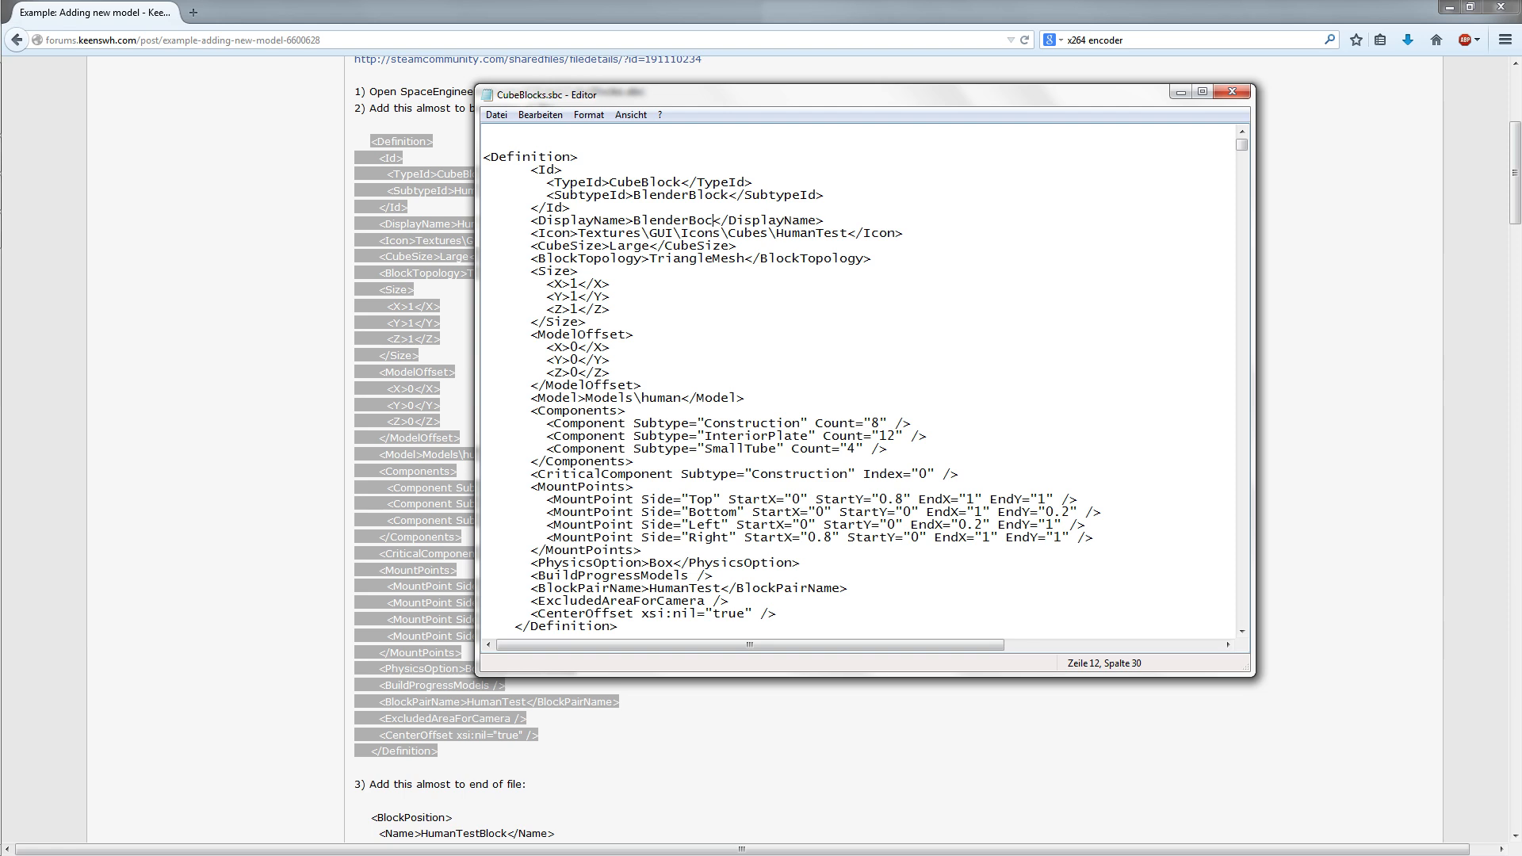
pyautogui.press('BackSpace')
pyautogui.press('BackSpace')
pyautogui.press('BackSpace')
pyautogui.write('lock')
# Switch to the file explorer and locate blendercube.dds in SpaceEngineers\Content\Textures\GUI\Icons\Cubes.
pyautogui.moveTo(2, 161)
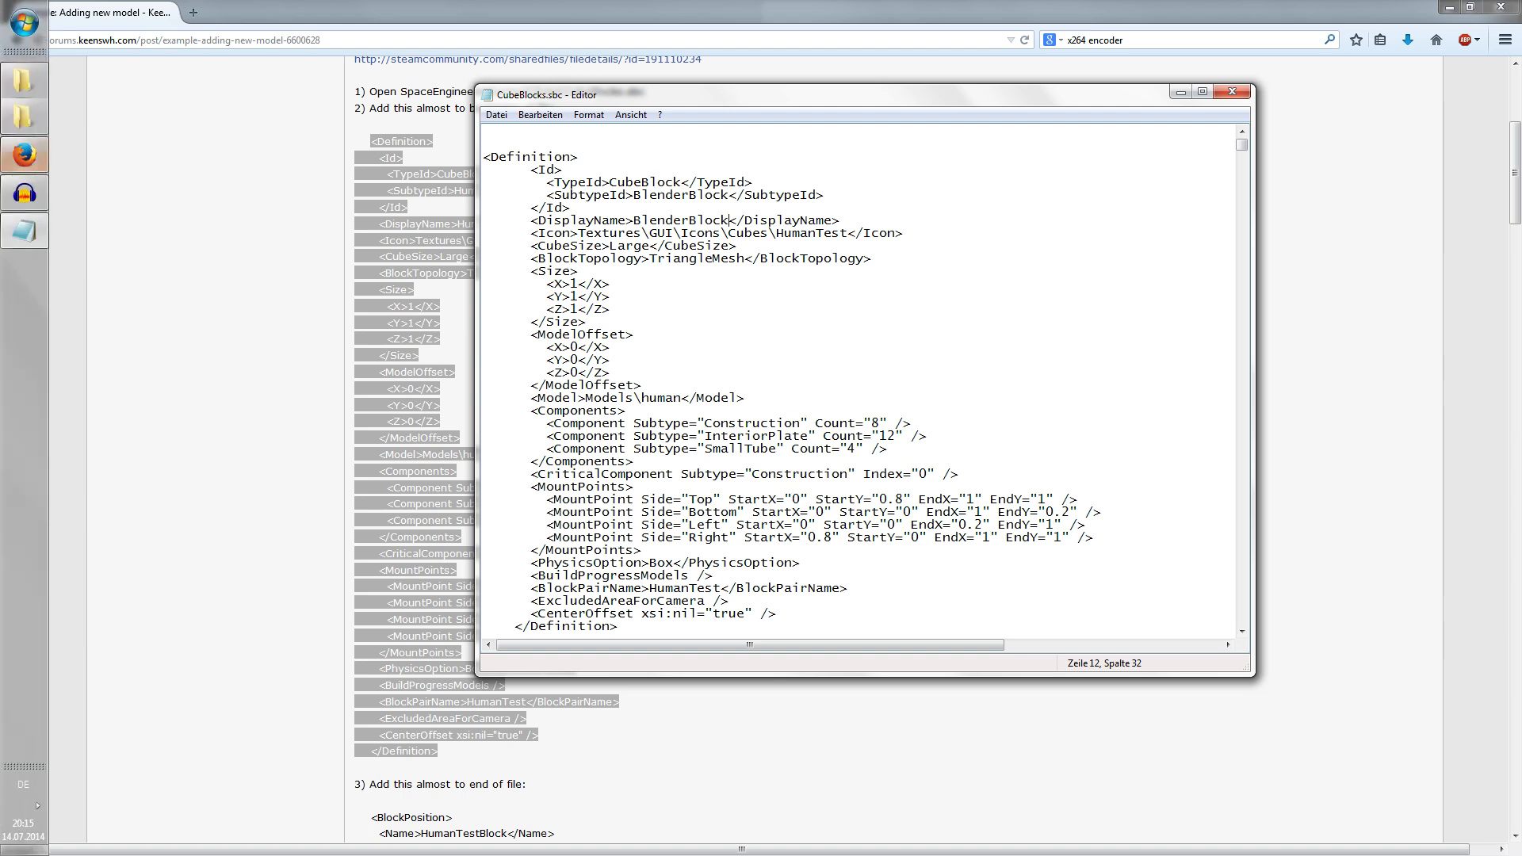
pyautogui.click(27, 118)
pyautogui.click(27, 80)
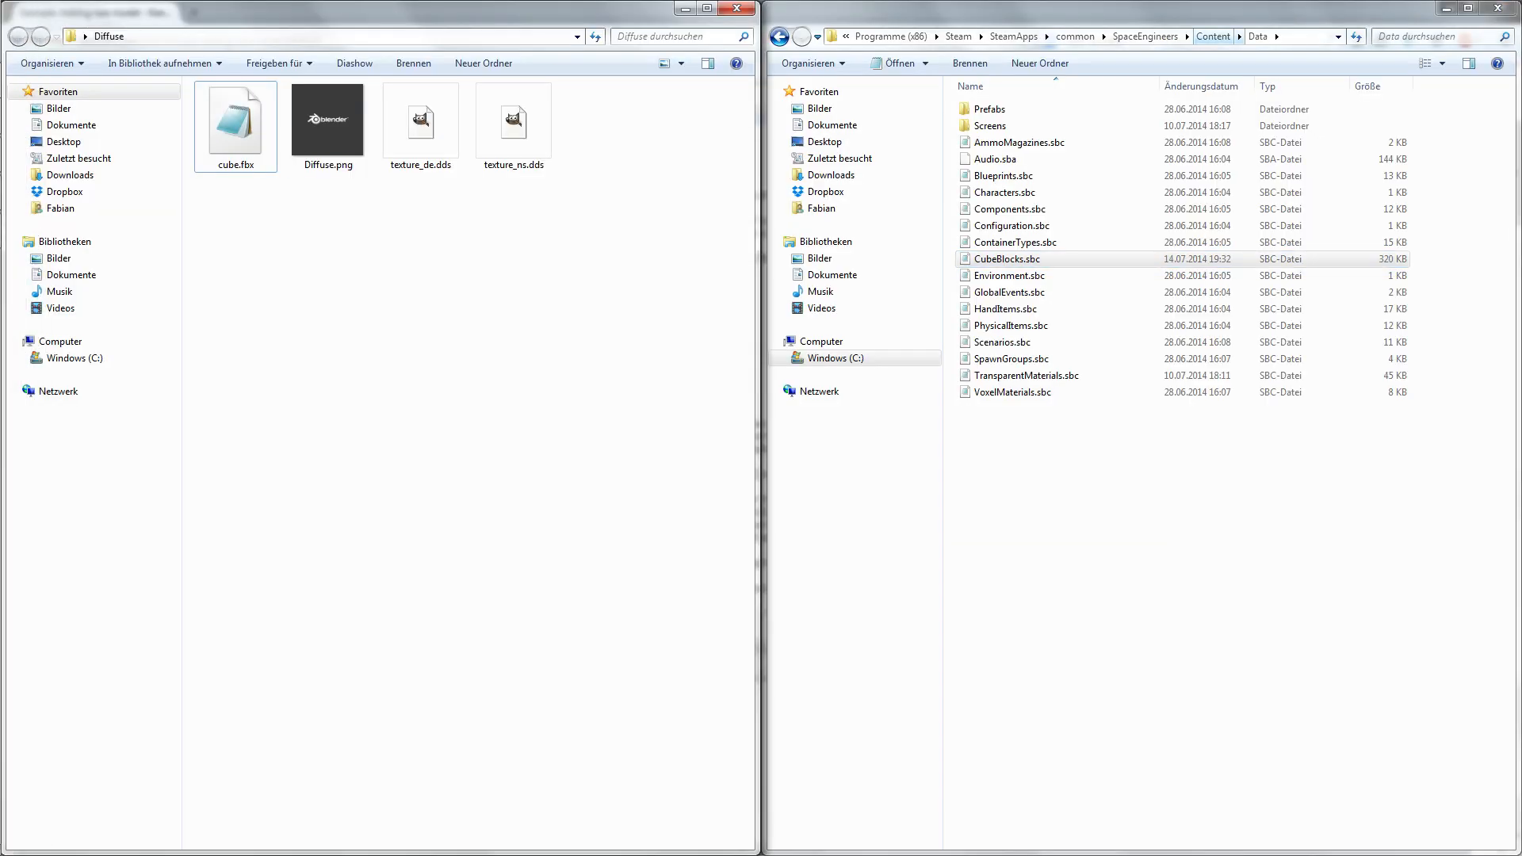
pyautogui.click(1213, 36)
pyautogui.click(991, 175)
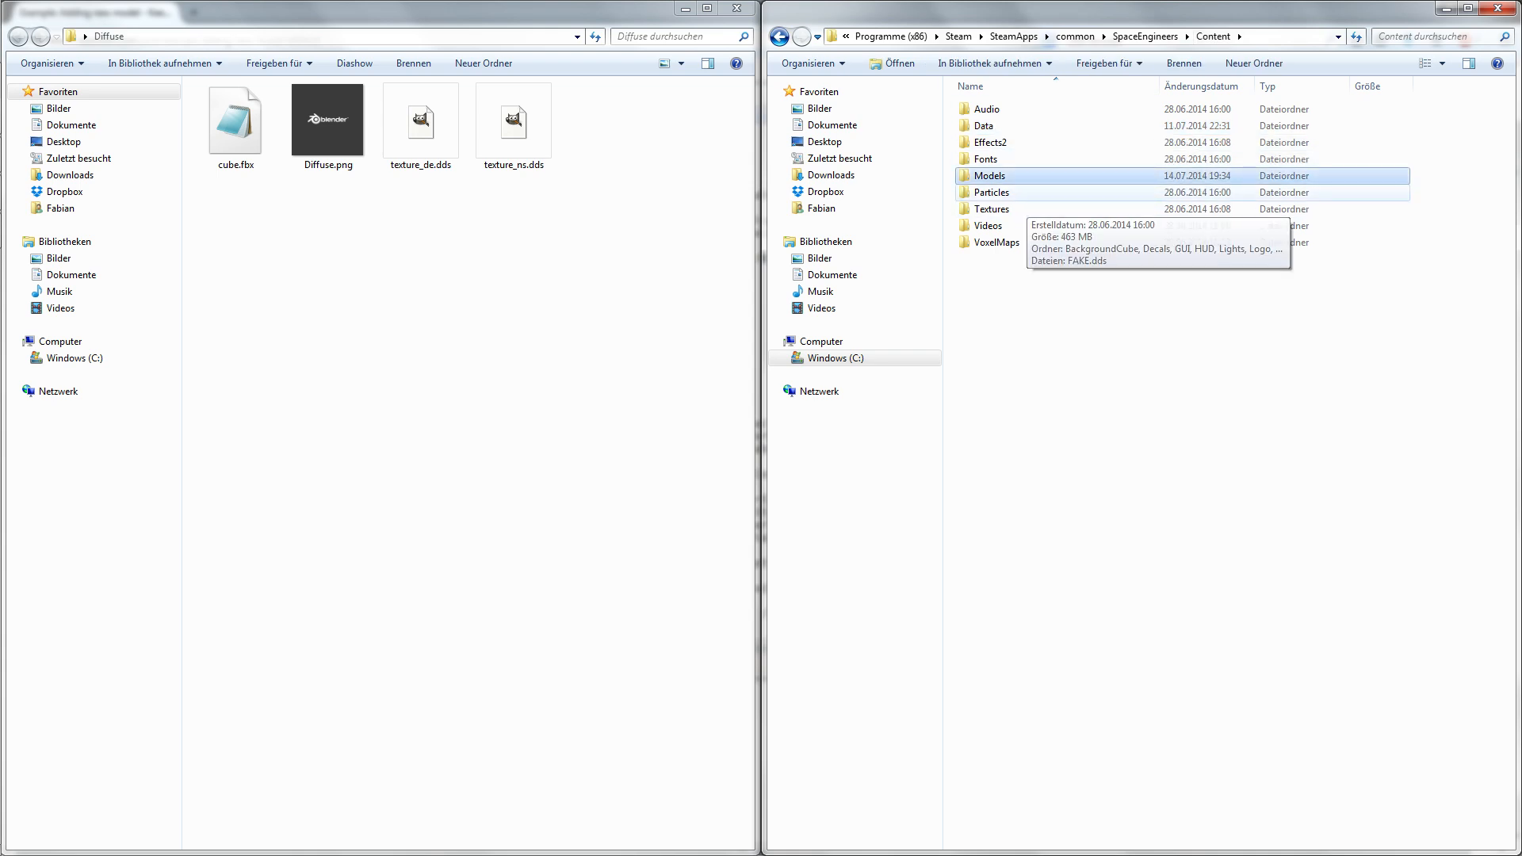
pyautogui.doubleClick(991, 208)
pyautogui.doubleClick(987, 142)
pyautogui.doubleClick(986, 125)
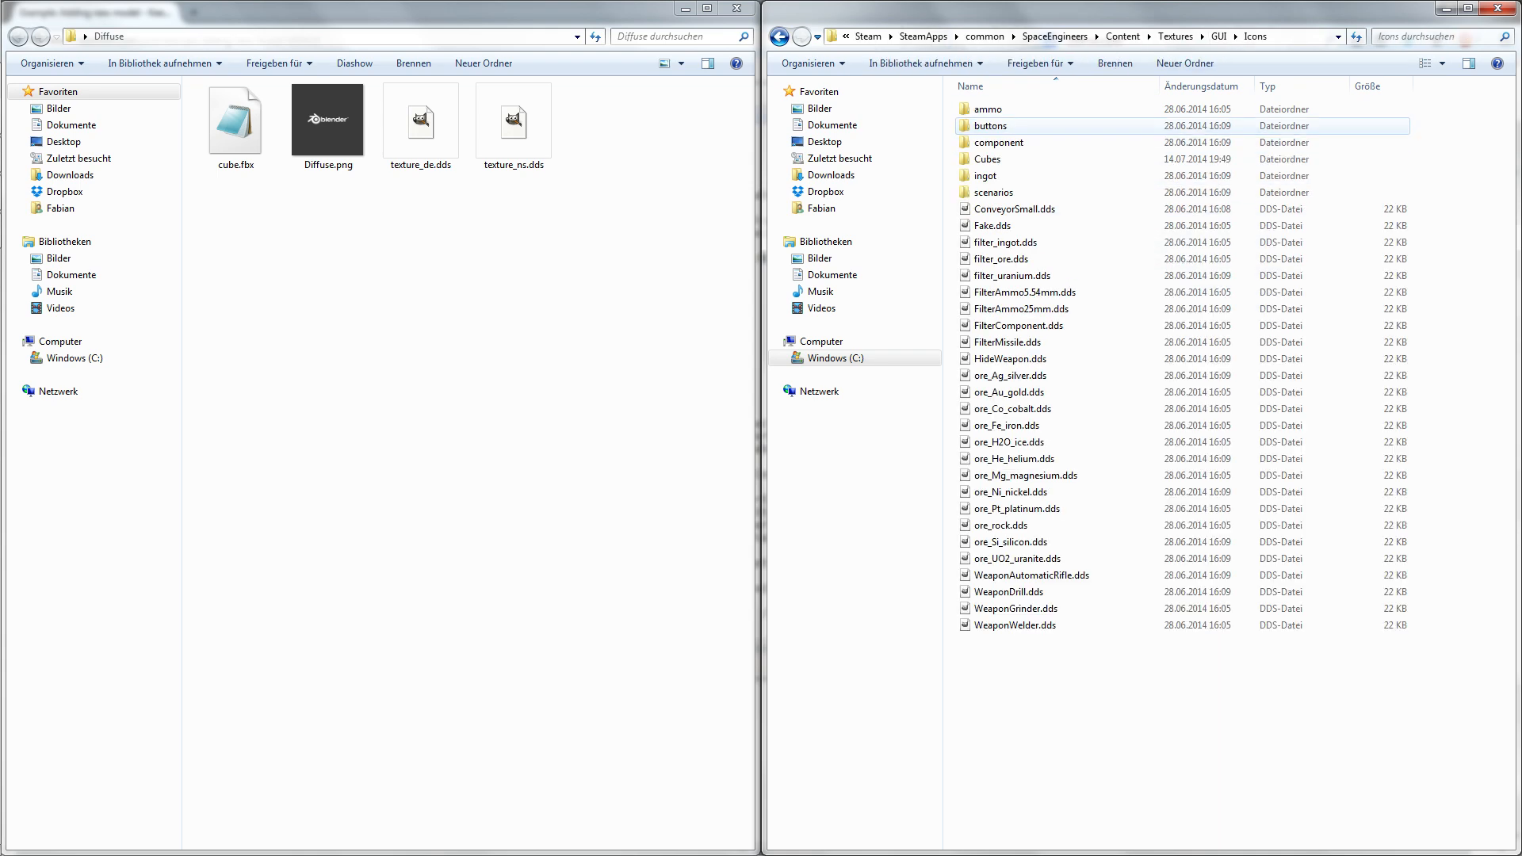
pyautogui.doubleClick(987, 158)
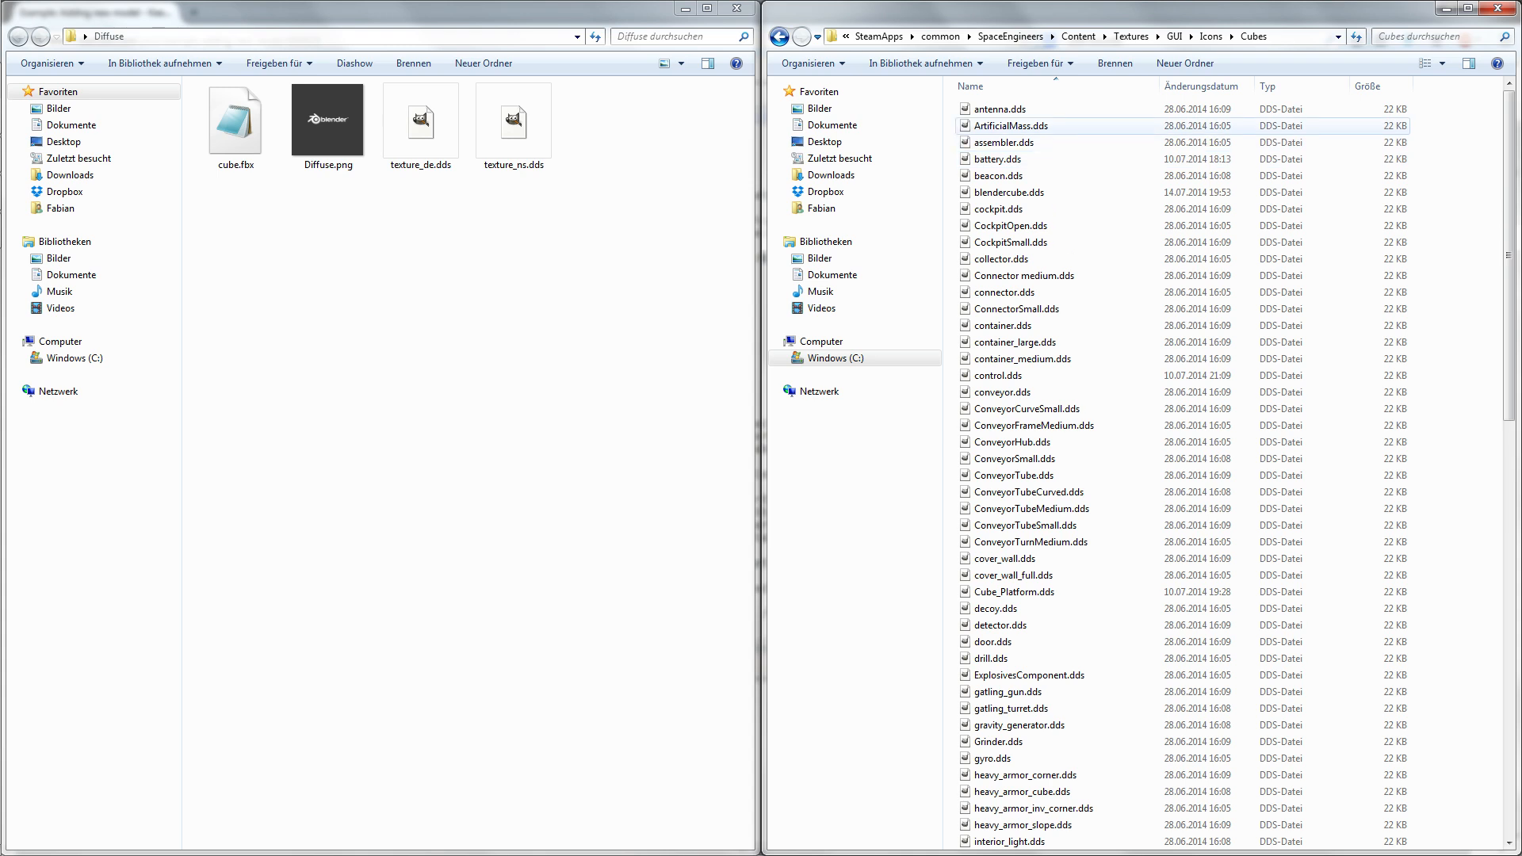
pyautogui.press('b')
pyautogui.press('b')
pyautogui.press('b')
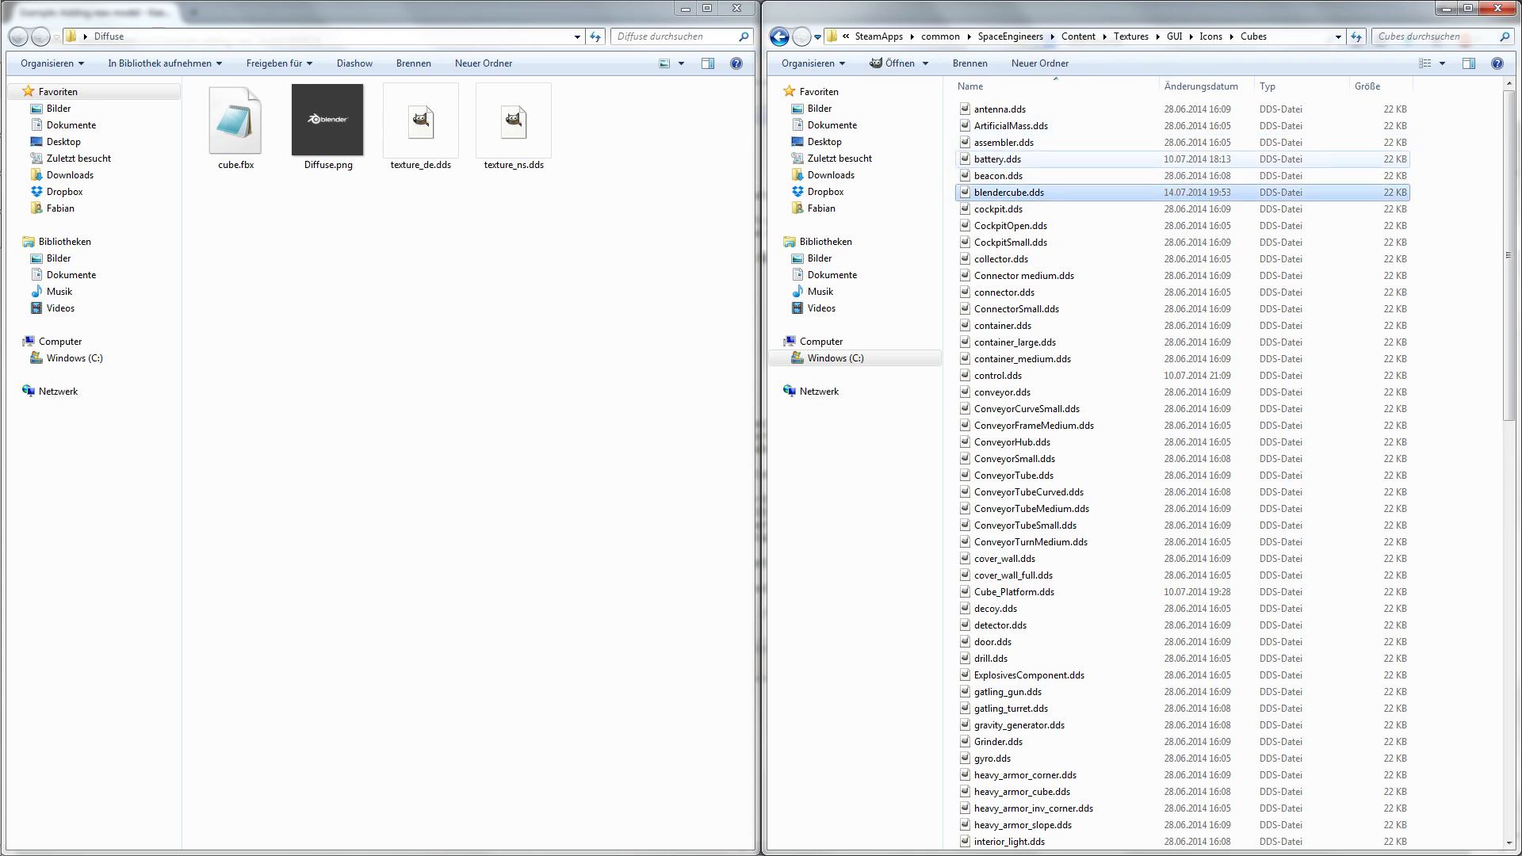
# Return to CubeBlocks.sbc and set the new definition's Icon path to Textures\GUI\Icons\Cubes\blendercube.
pyautogui.click(686, 8)
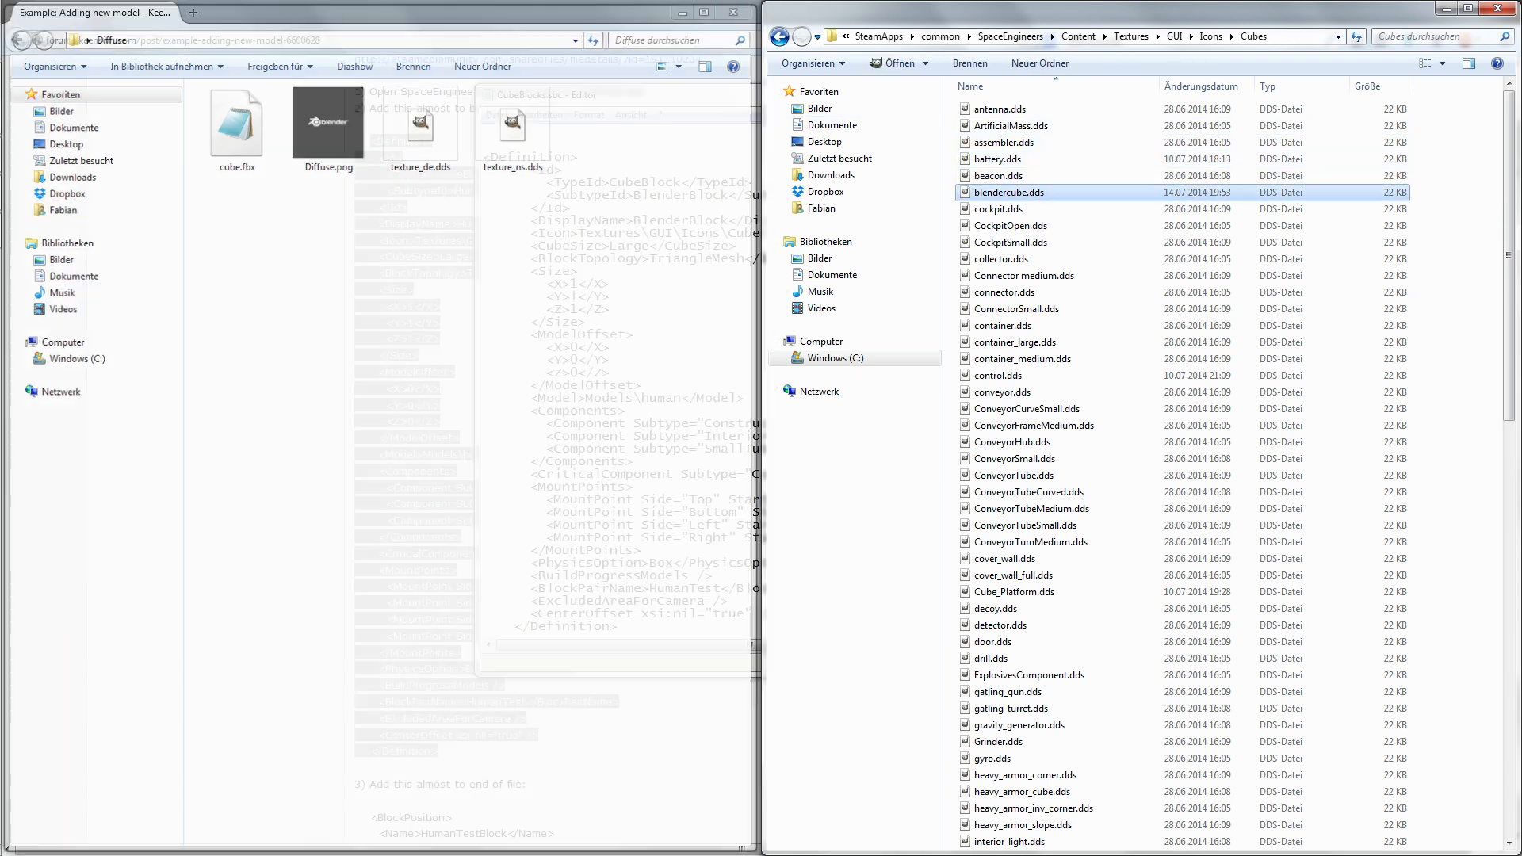
pyautogui.click(619, 284)
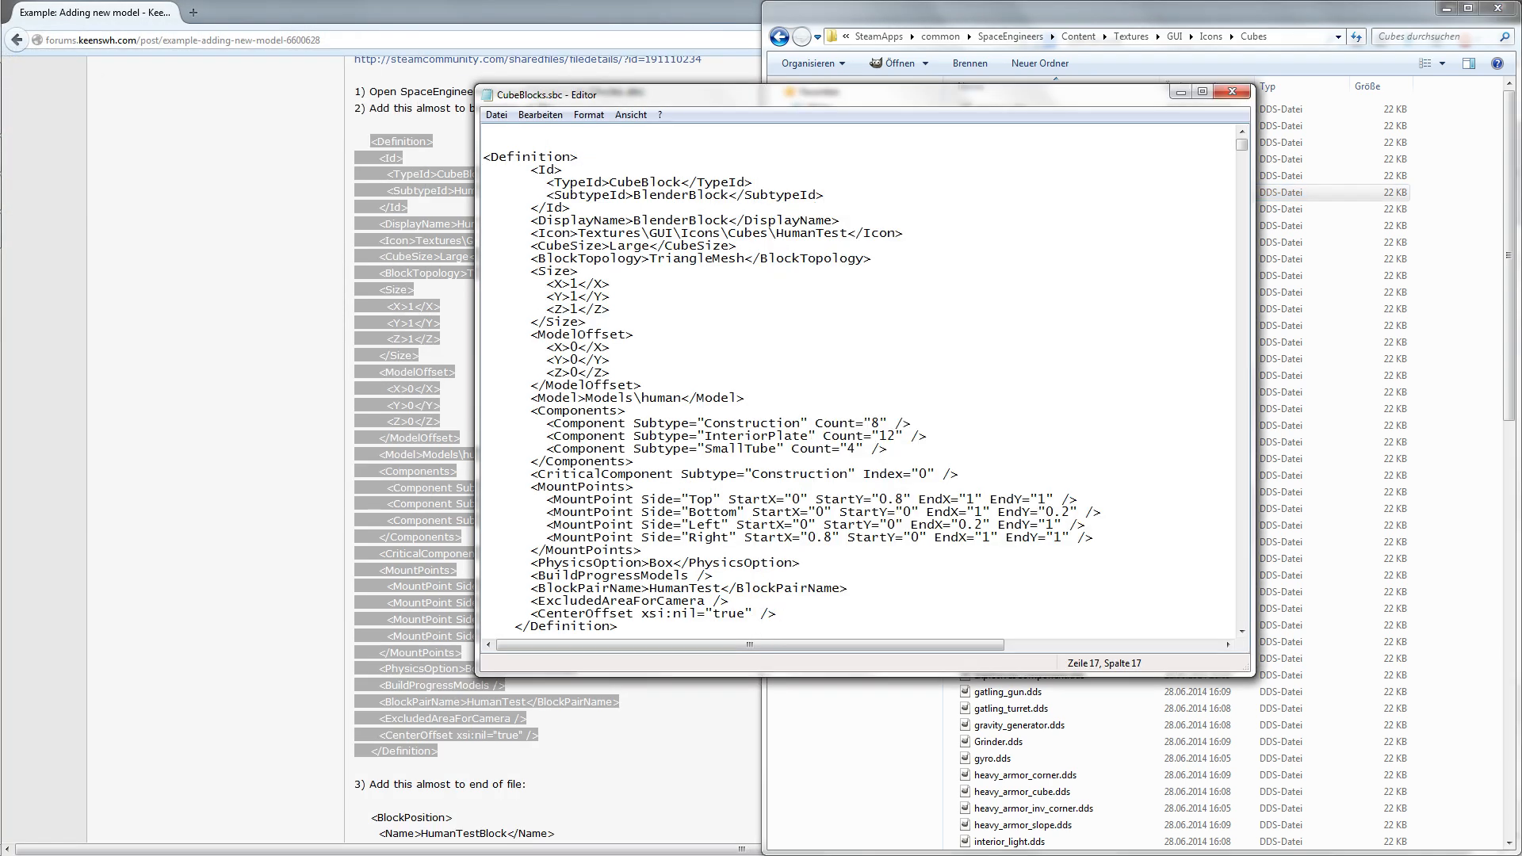
pyautogui.click(776, 233)
pyautogui.moveTo(776, 232); pyautogui.dragTo(848, 232)
pyautogui.write('blendercube')
# Examine the CubeSize entry and the X, Y and Z values in the new block's Size section.
pyautogui.moveTo(610, 246); pyautogui.dragTo(650, 246)
pyautogui.click(580, 271)
pyautogui.moveTo(579, 309); pyautogui.dragTo(570, 310)
pyautogui.press('Up')
pyautogui.press('Up')
pyautogui.hotkey('shift', 'Right')
pyautogui.moveTo(570, 309)
pyautogui.mouseDown()
pyautogui.moveTo(578, 284)
pyautogui.moveTo(577, 296)
pyautogui.mouseUp()
pyautogui.click(596, 296)
# Set the definition's Model path to Models\Cubes\cube and check it against cube.mwm in the Content\Models\Cubes folder.
pyautogui.moveTo(642, 397); pyautogui.dragTo(680, 397)
pyautogui.write('Cubes\\cube')
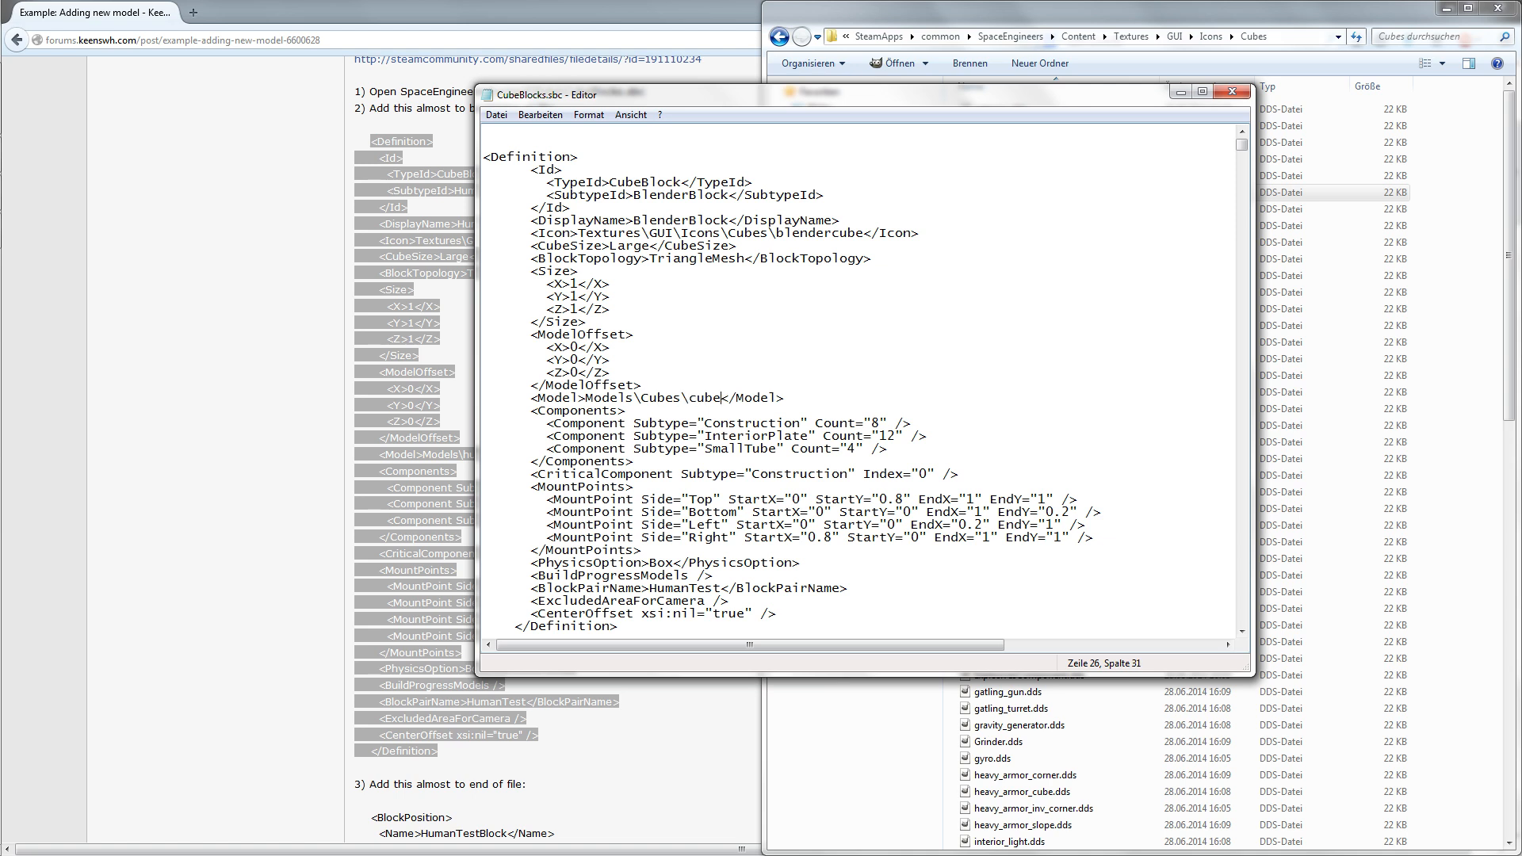
pyautogui.click(1078, 37)
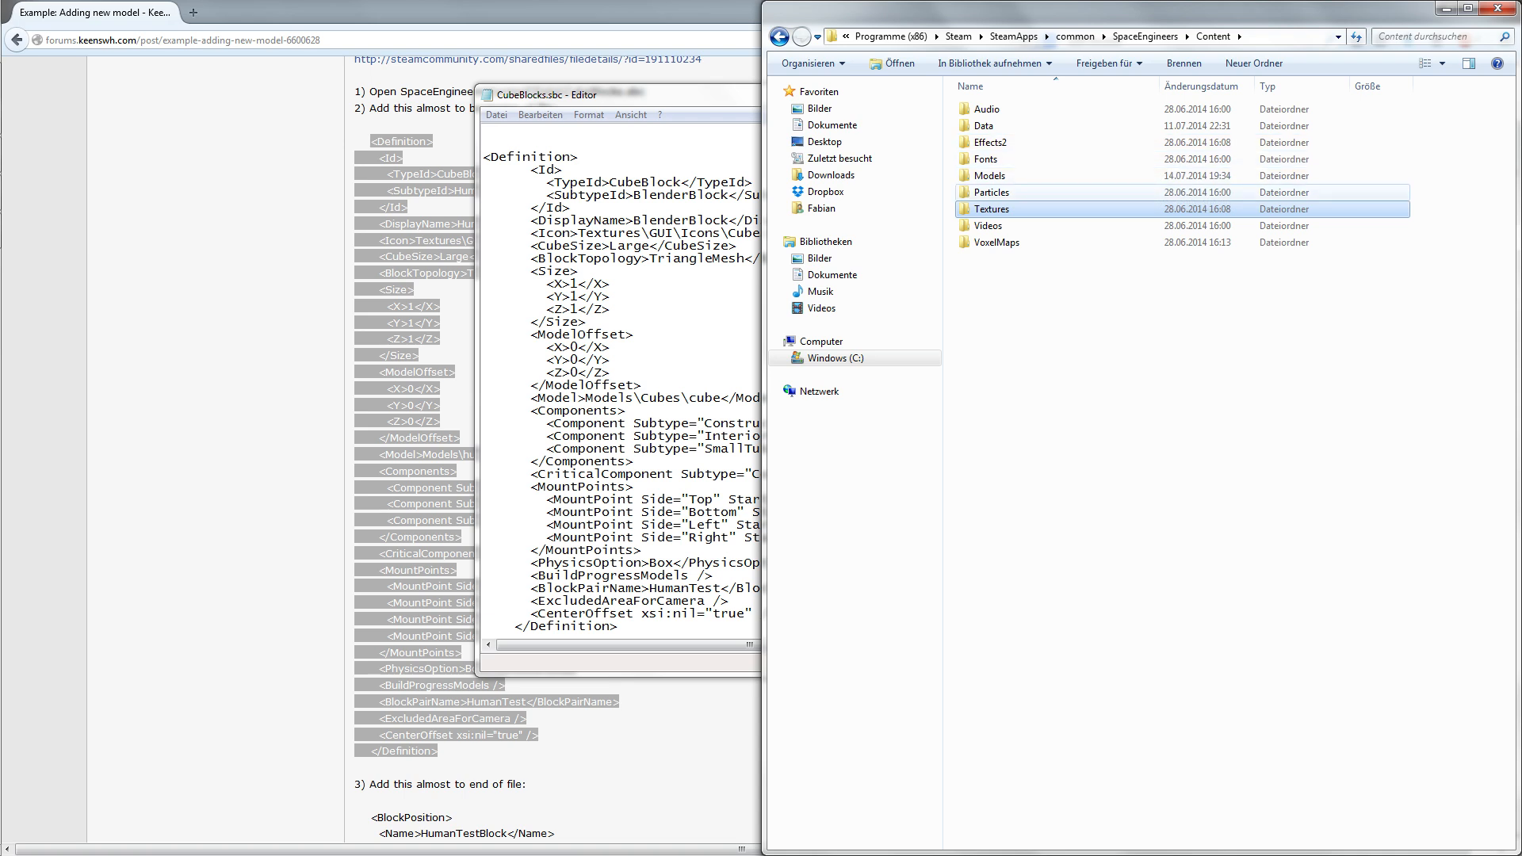
pyautogui.doubleClick(990, 176)
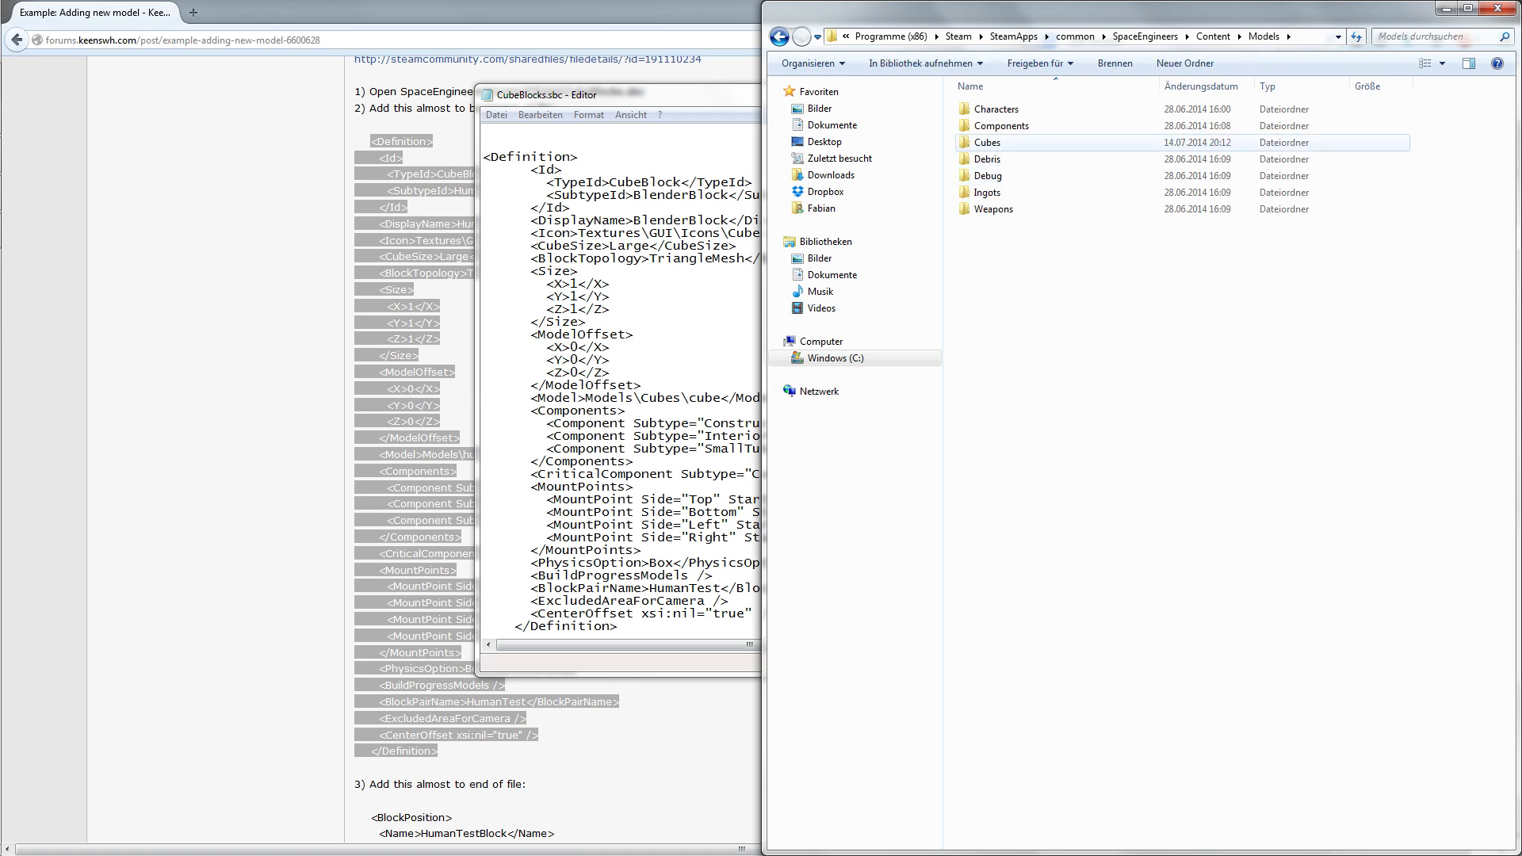
pyautogui.doubleClick(988, 143)
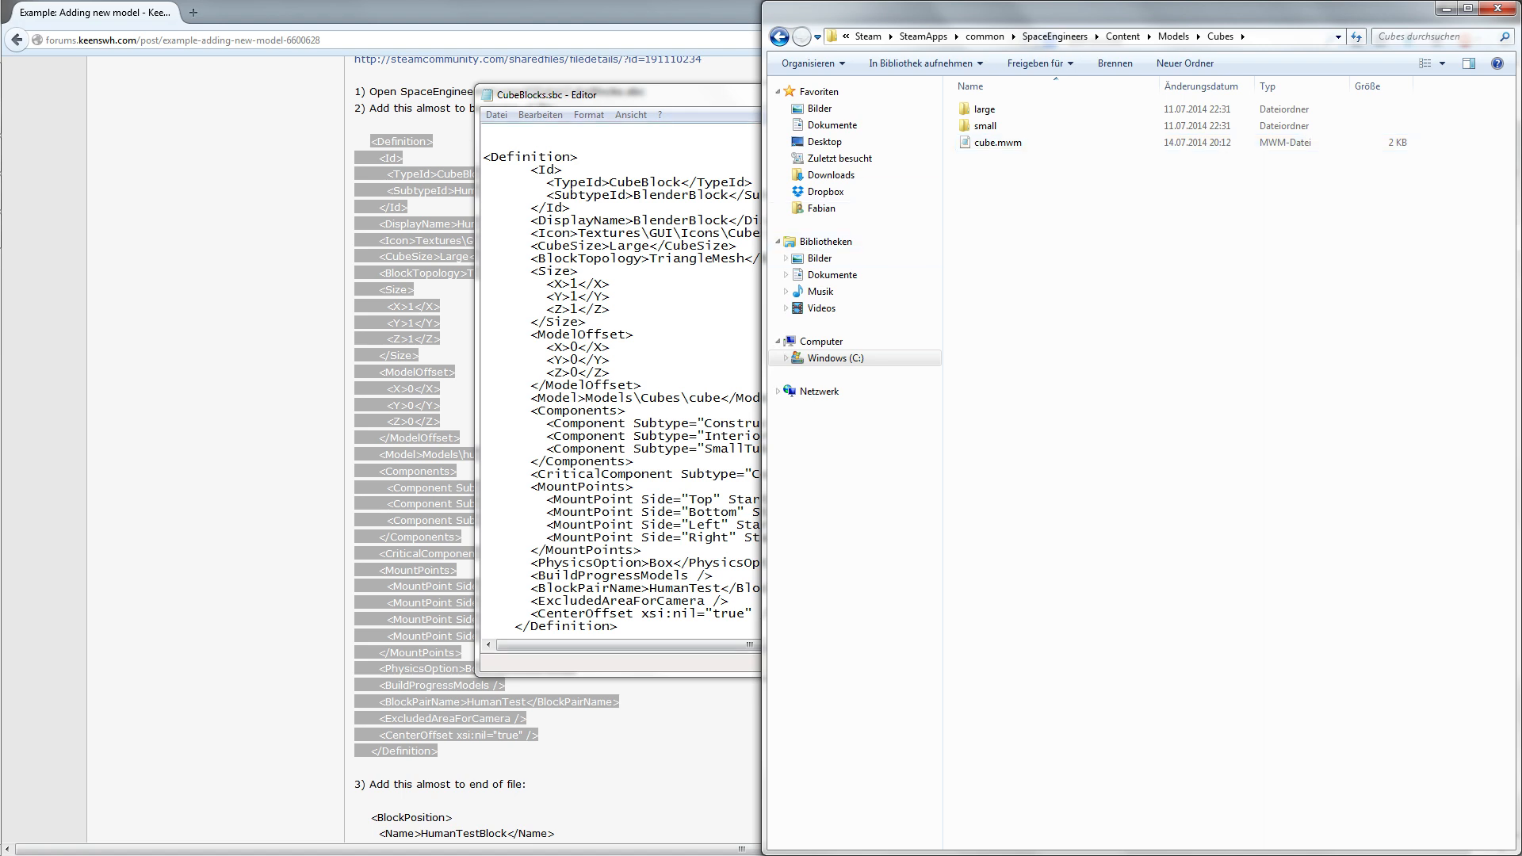
pyautogui.click(660, 335)
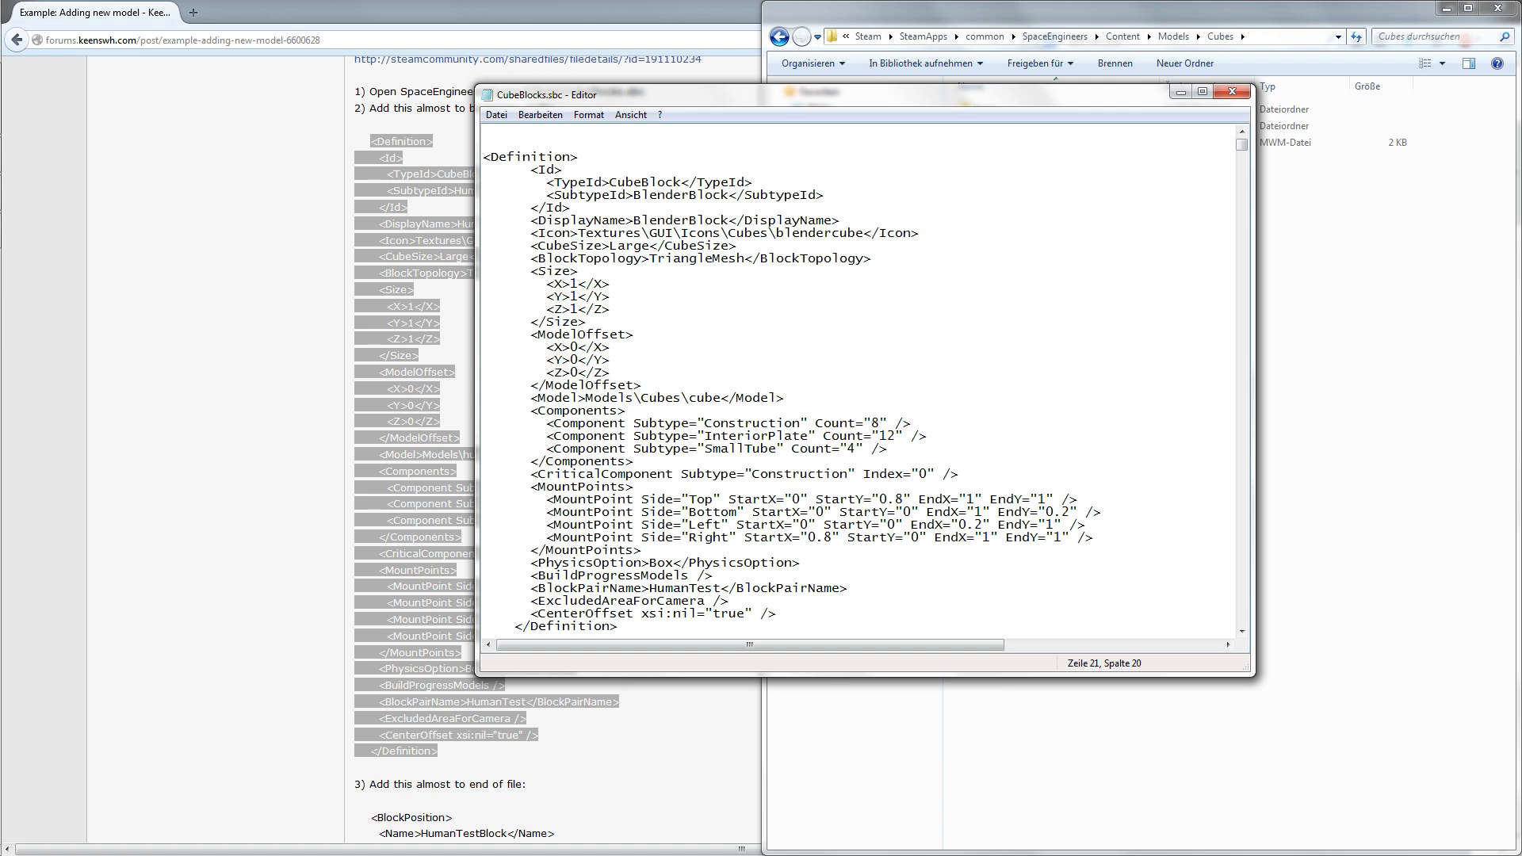
# Review the Components list of the new definition and set its BlockPairName to blenderblocks.
pyautogui.scroll(-1, 792, 379)
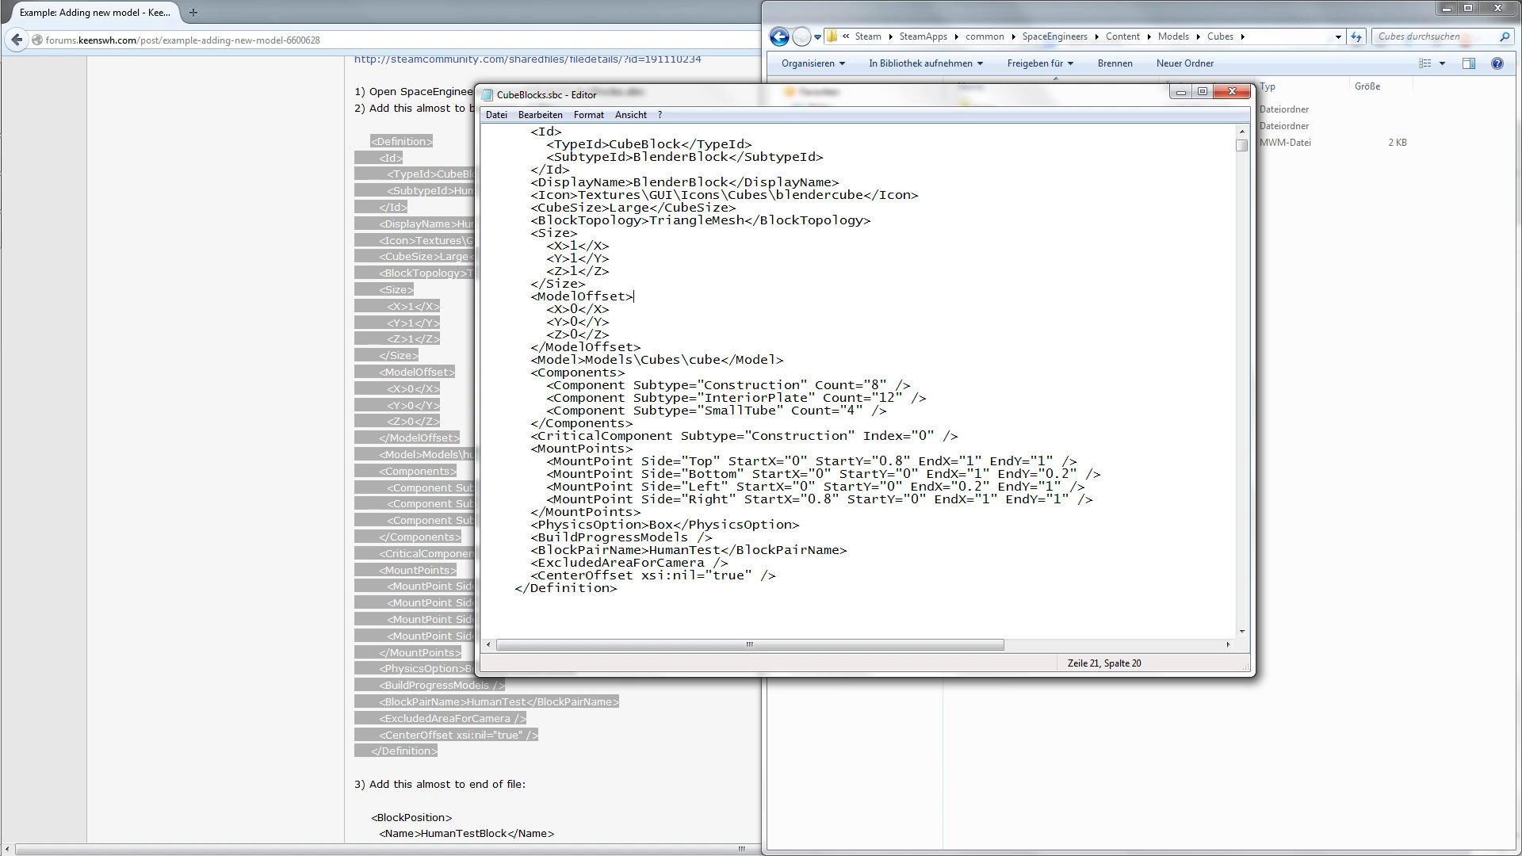
pyautogui.moveTo(888, 410); pyautogui.dragTo(626, 372)
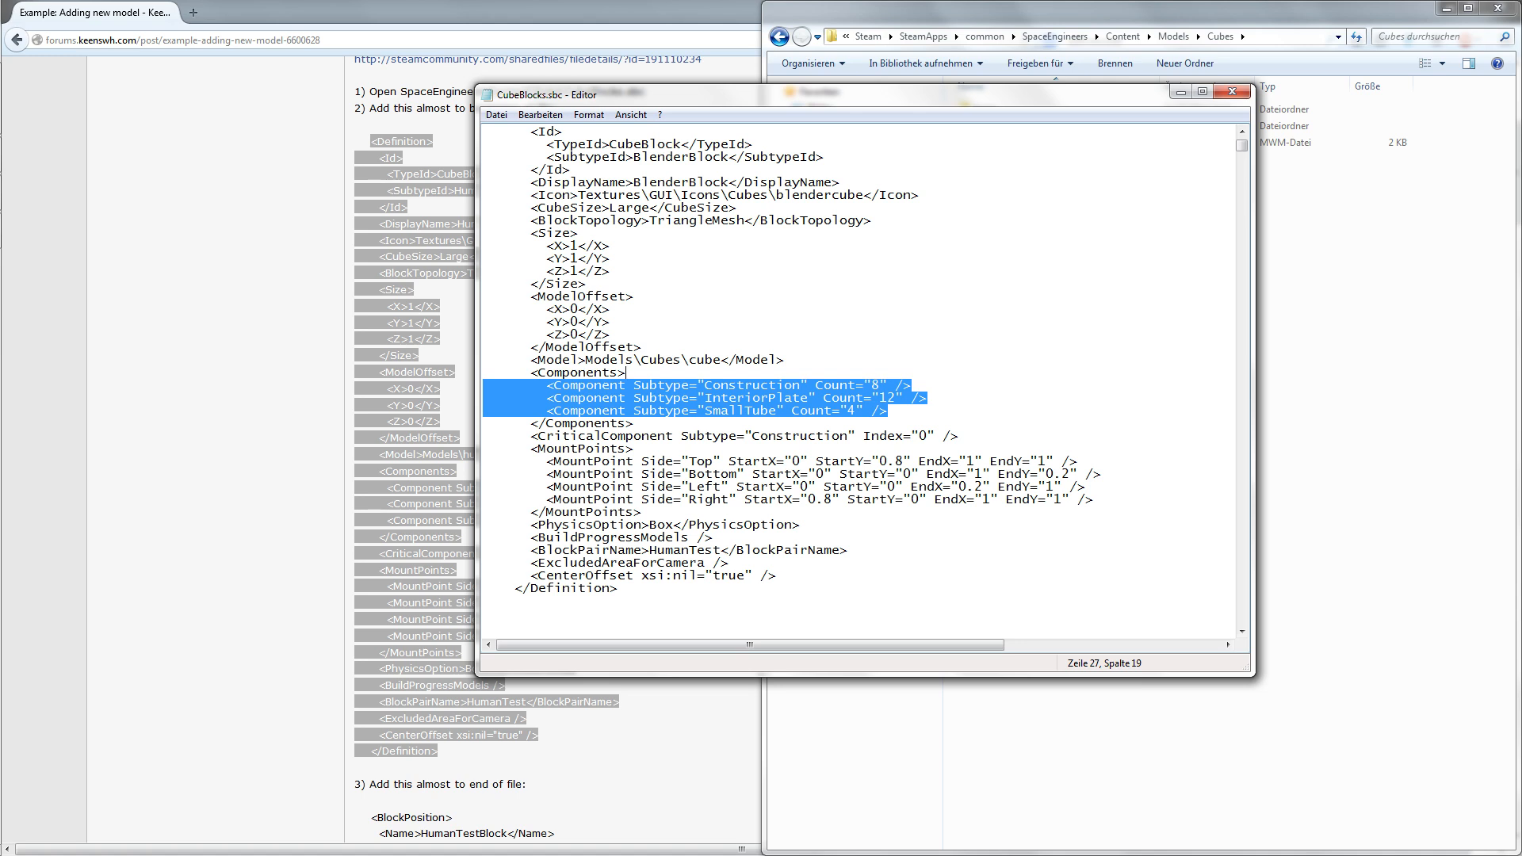
pyautogui.click(635, 424)
pyautogui.scroll(-1, 634, 423)
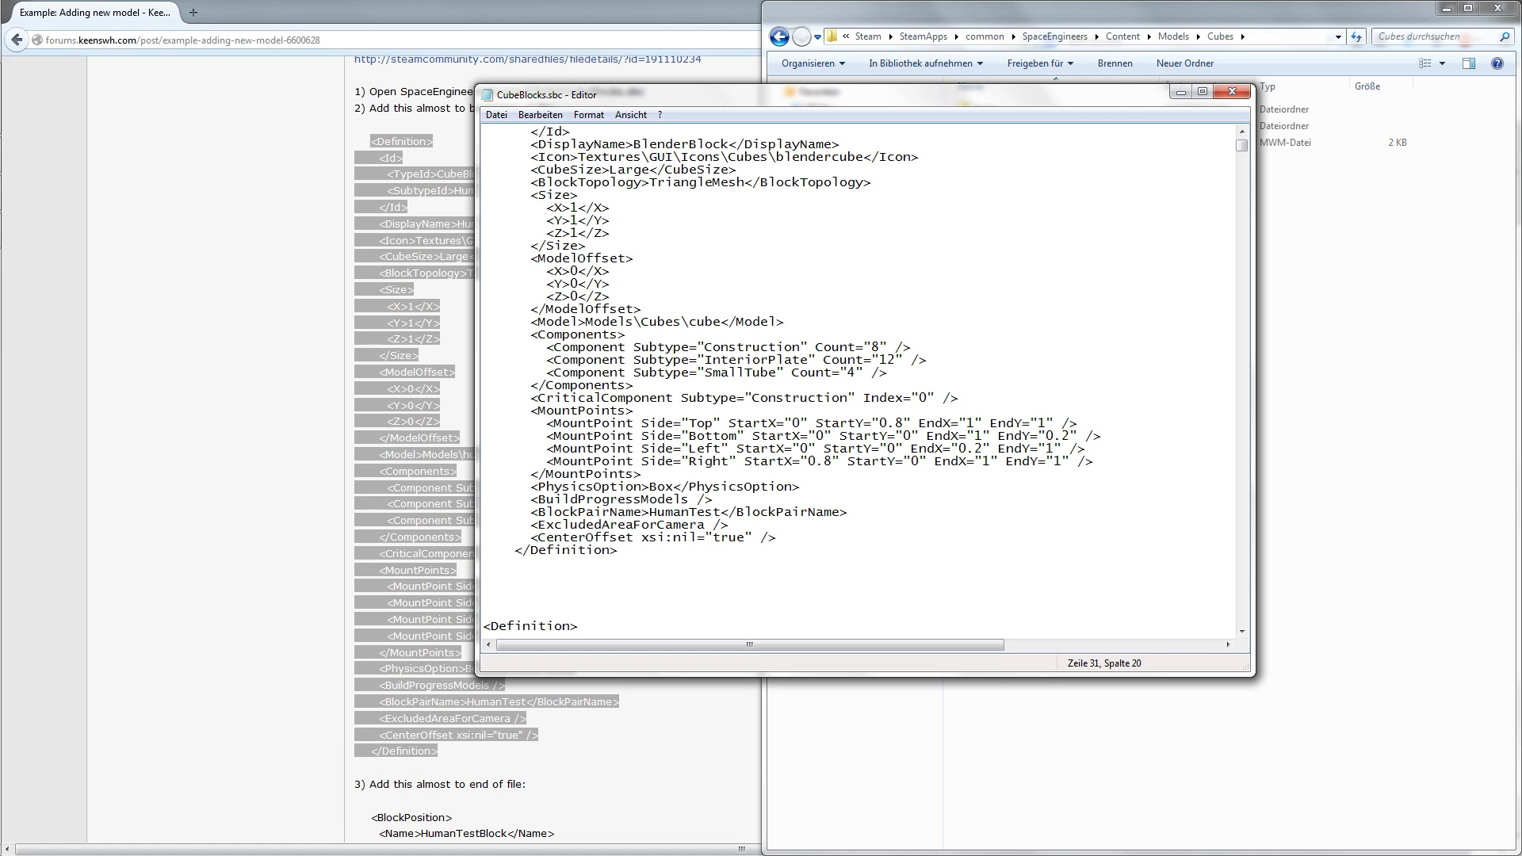
pyautogui.moveTo(531, 512); pyautogui.dragTo(721, 513)
pyautogui.scroll(3, 859, 379)
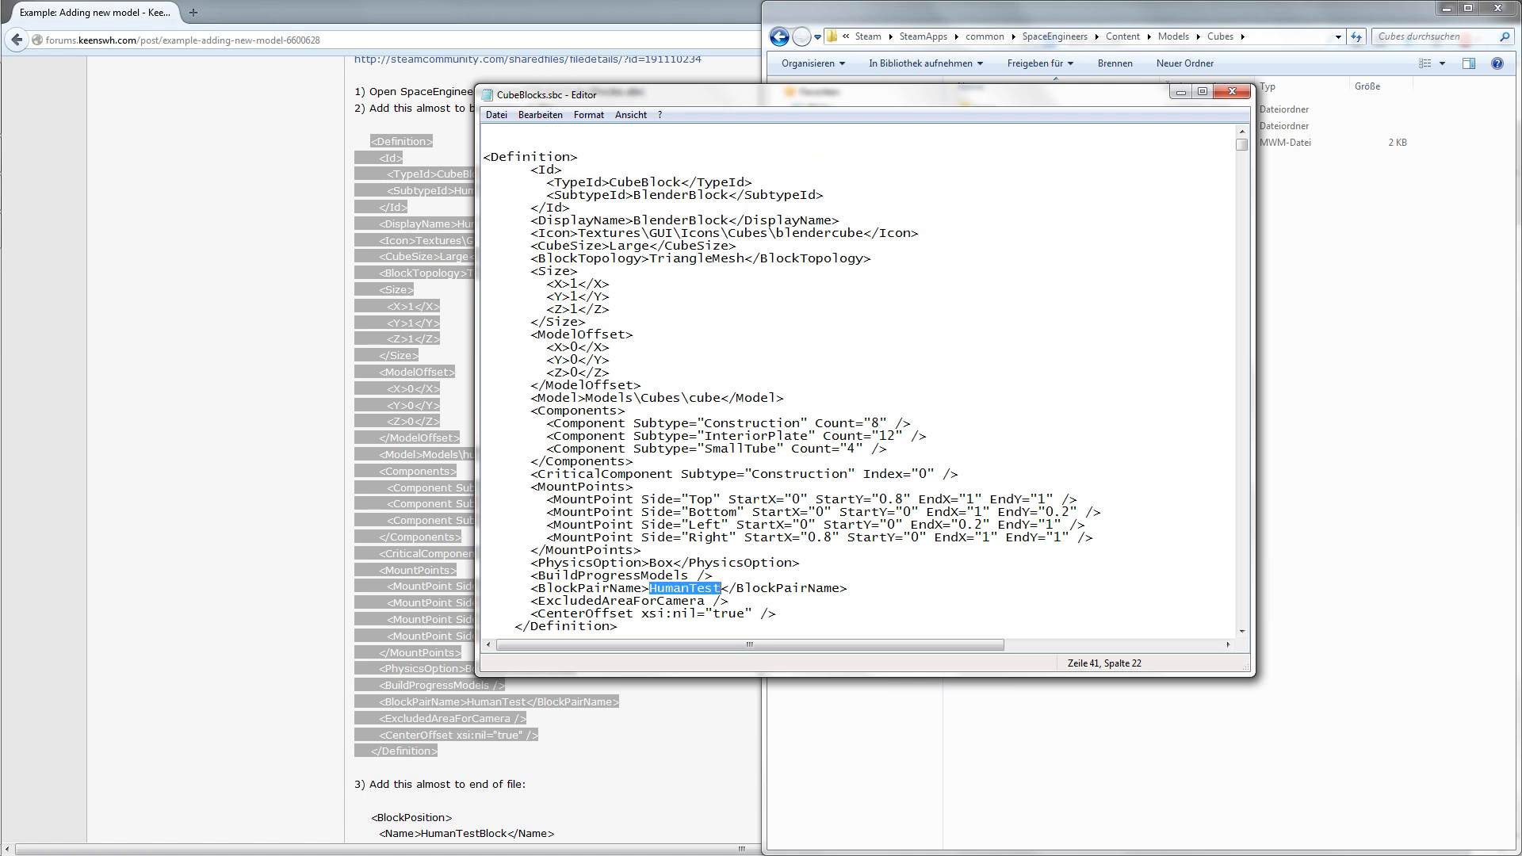
pyautogui.scroll(-8, 859, 379)
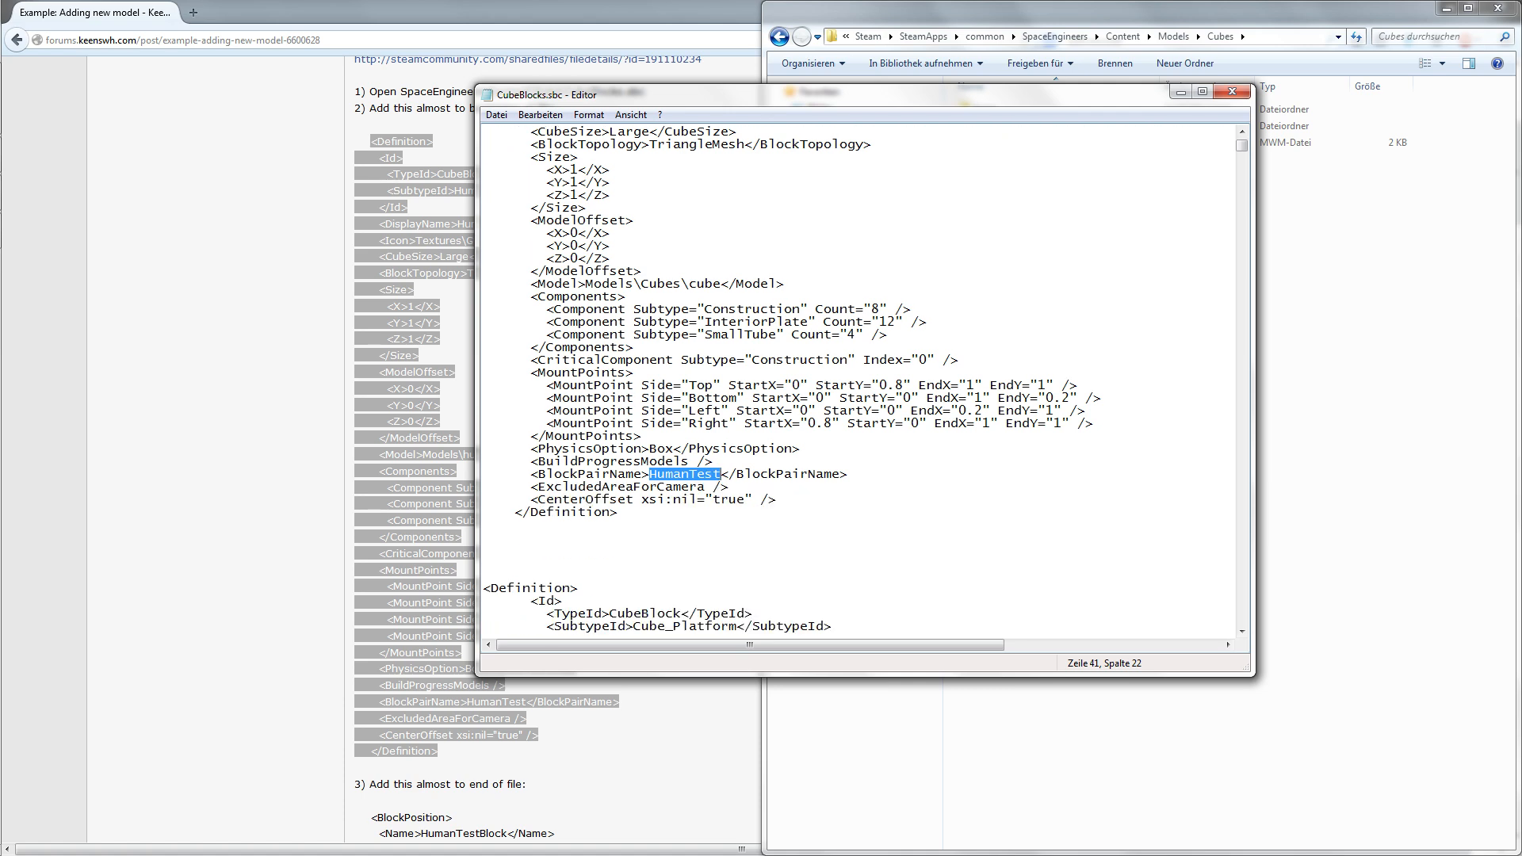
pyautogui.scroll(5, 859, 379)
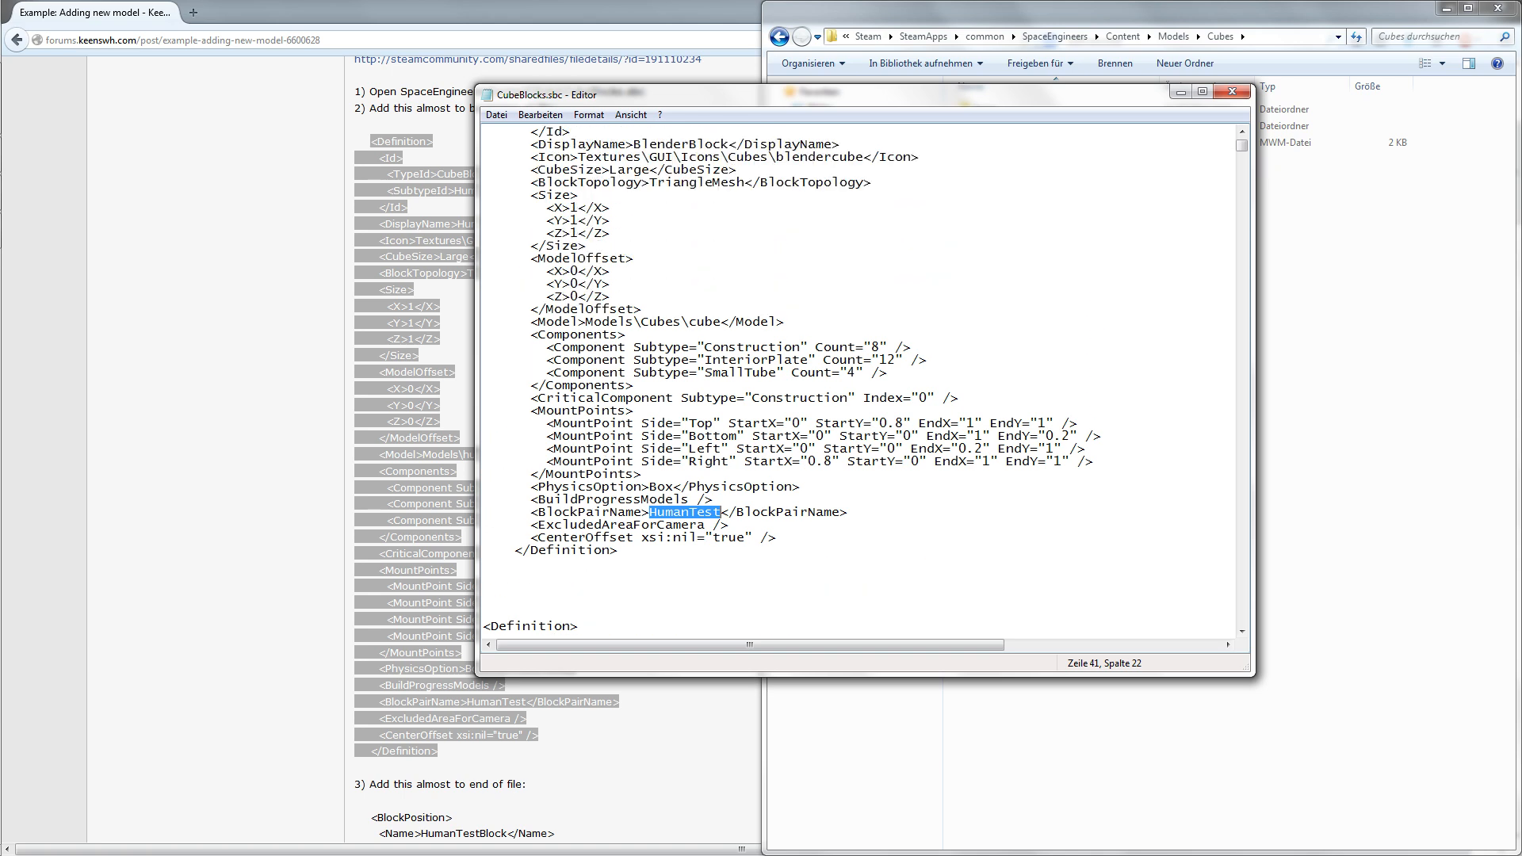
pyautogui.write('blenderblocks')
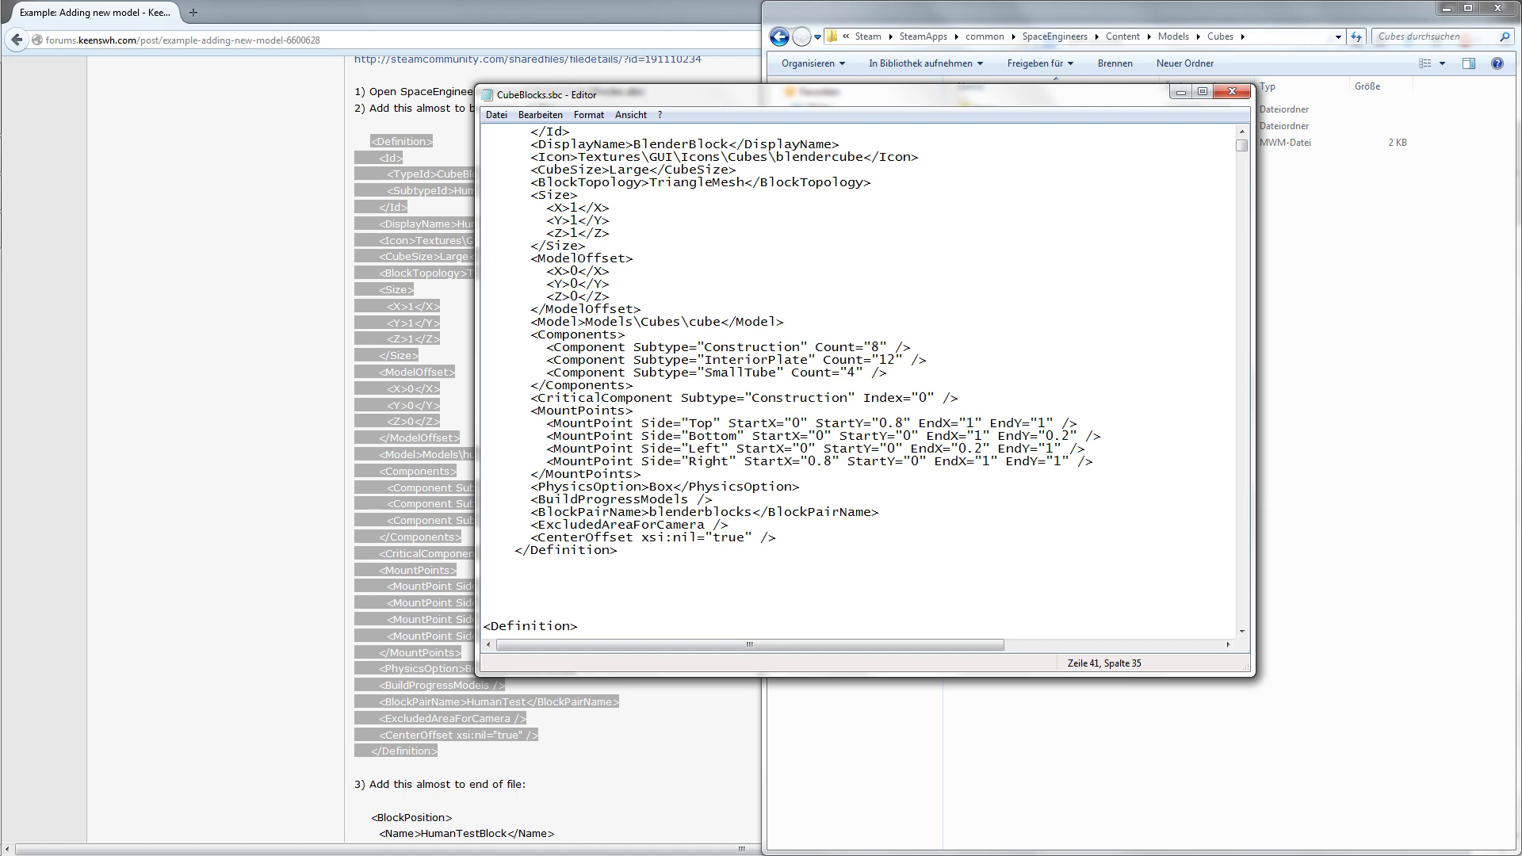
# Review the Icon path and the Model path in the new BlenderBlock definition.
pyautogui.scroll(1, 859, 379)
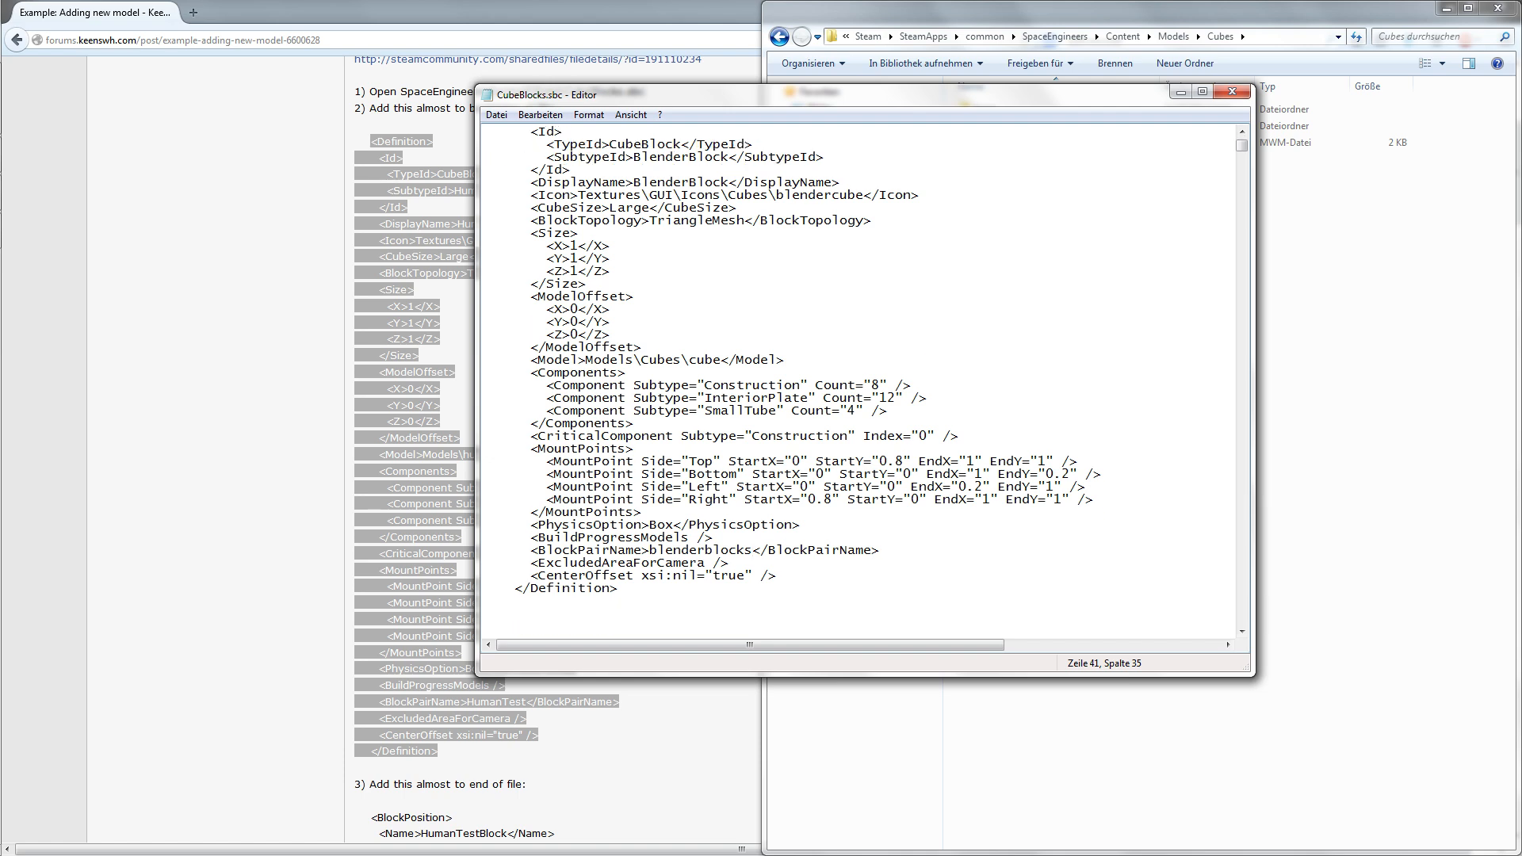
pyautogui.moveTo(578, 195); pyautogui.dragTo(863, 195)
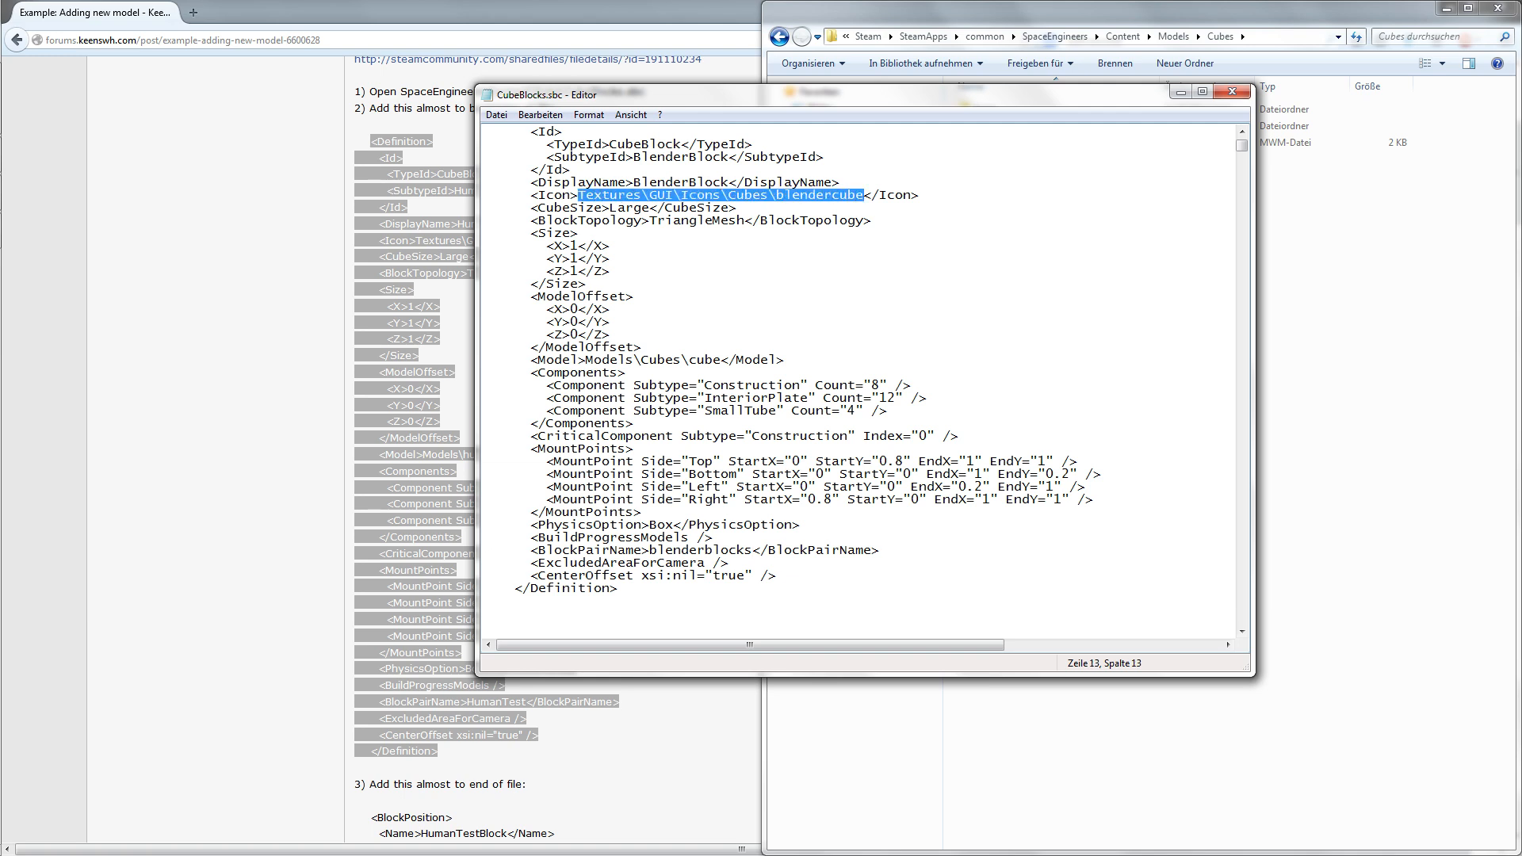
pyautogui.moveTo(555, 360); pyautogui.dragTo(776, 360)
pyautogui.click(776, 360)
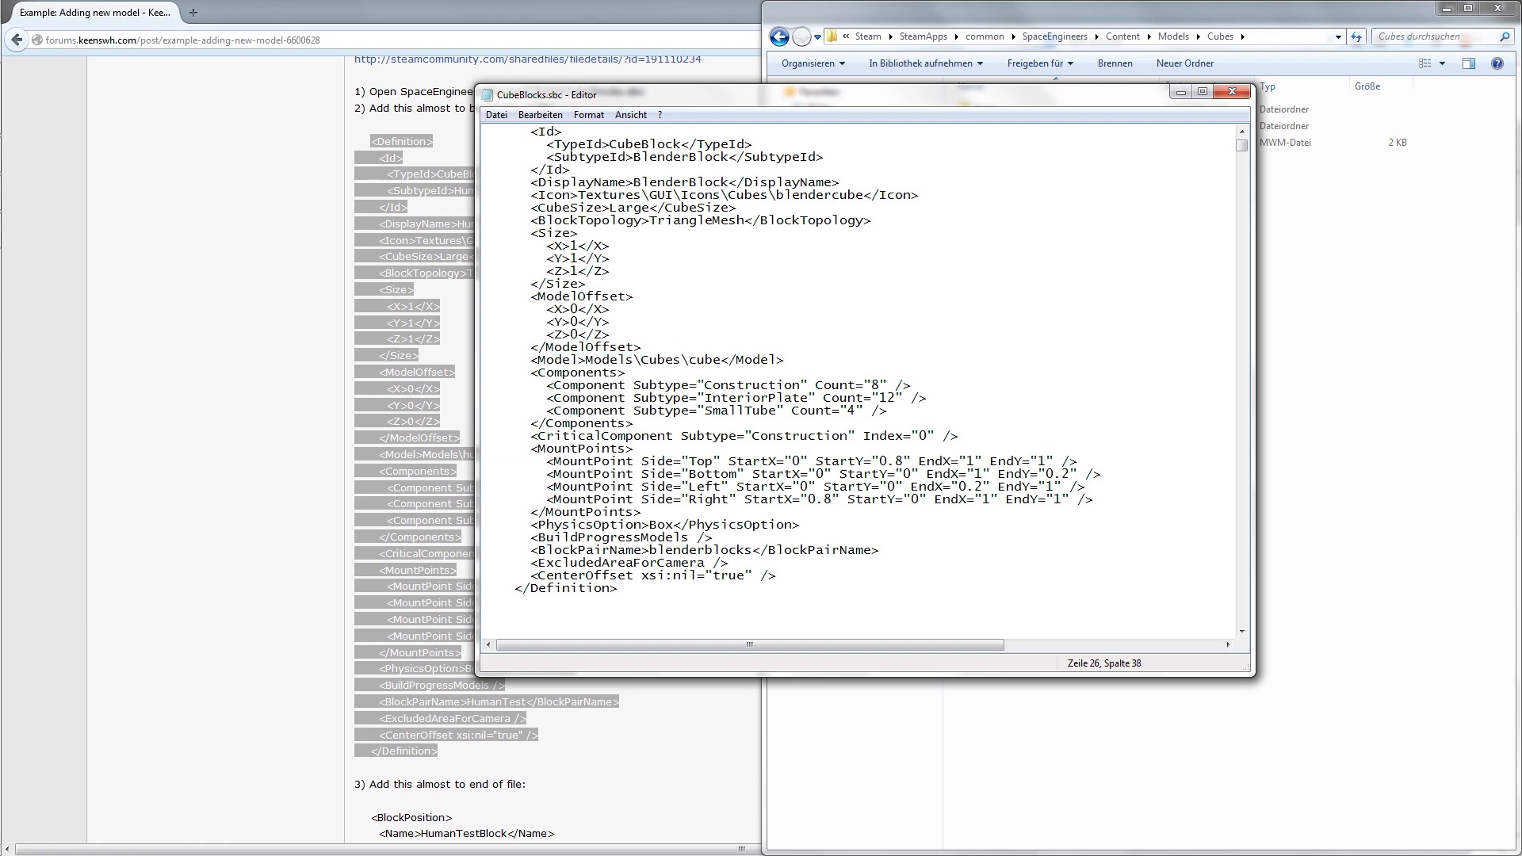
# Copy the BlockPosition example from the forum post and paste it after the pipe_straight entry near the end of CubeBlocks.sbc.
pyautogui.hotkey('alt', 'Tab')
pyautogui.scroll(-7, 761, 452)
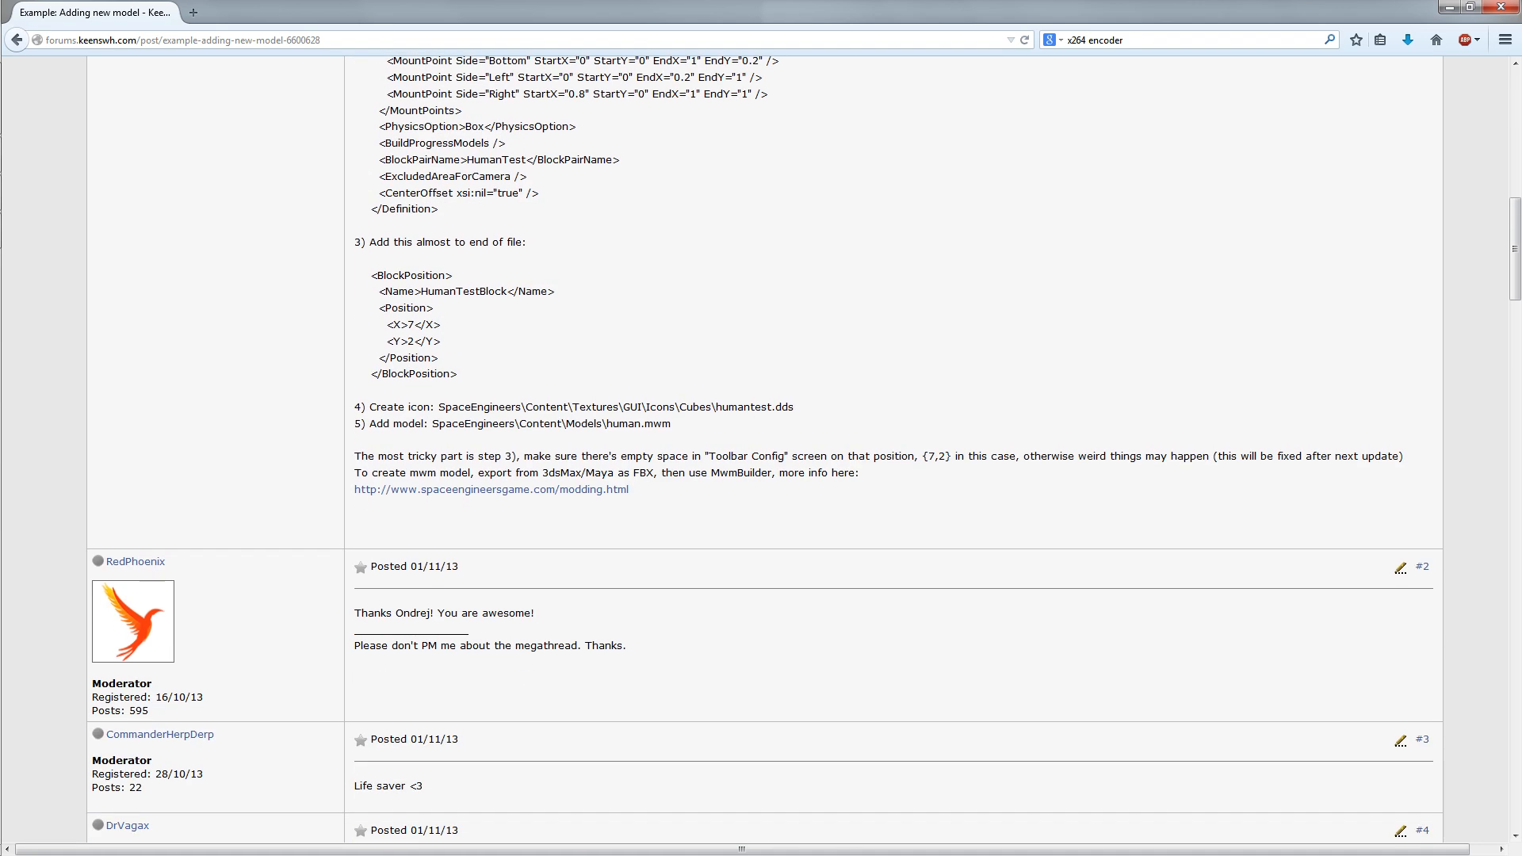
pyautogui.moveTo(366, 275); pyautogui.dragTo(457, 373)
pyautogui.hotkey('ctrl', 'c')
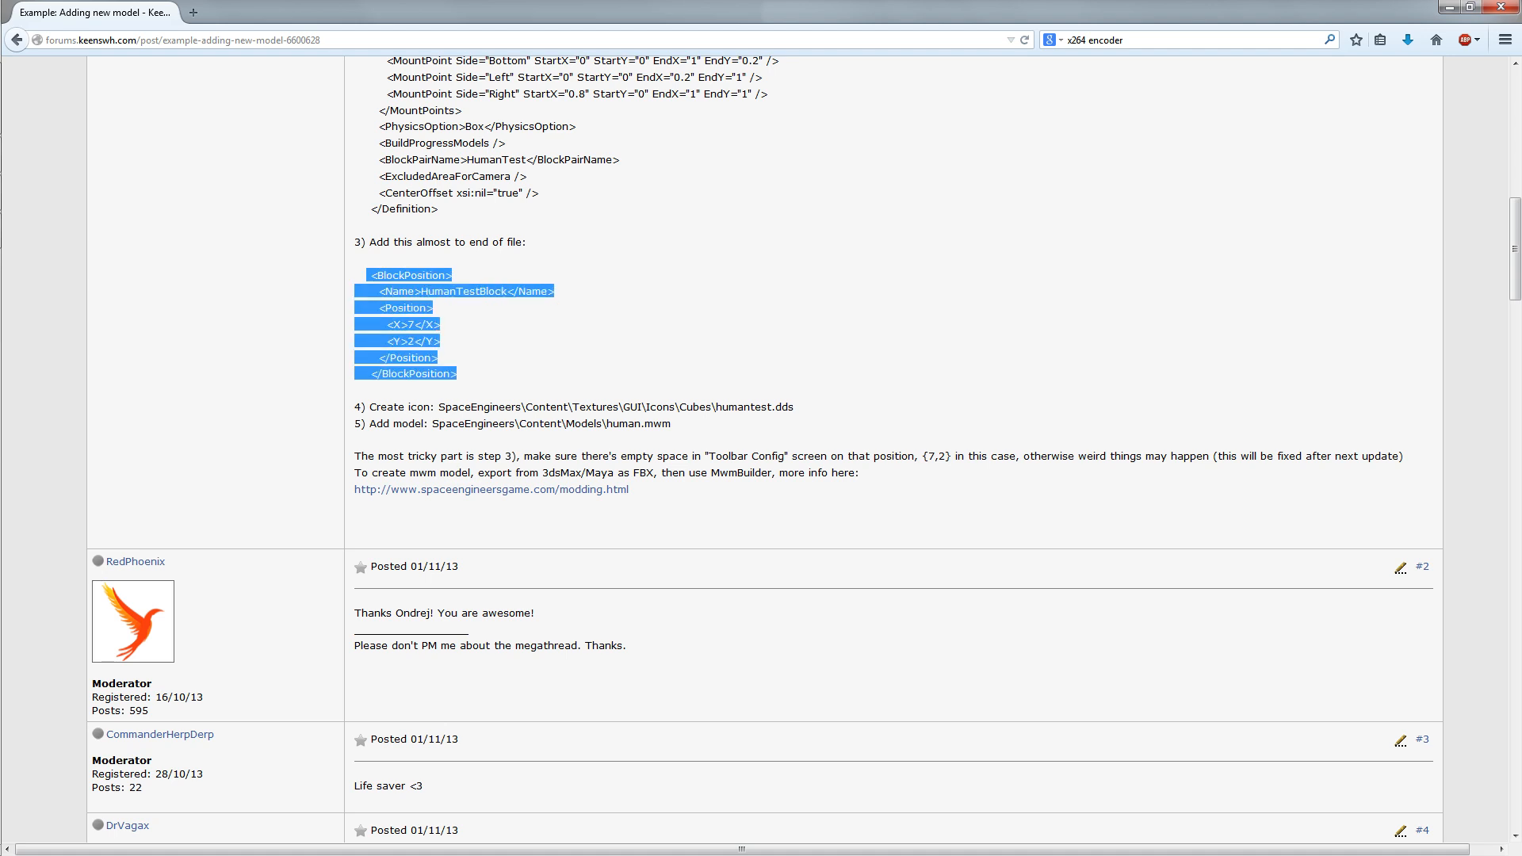
pyautogui.click(25, 231)
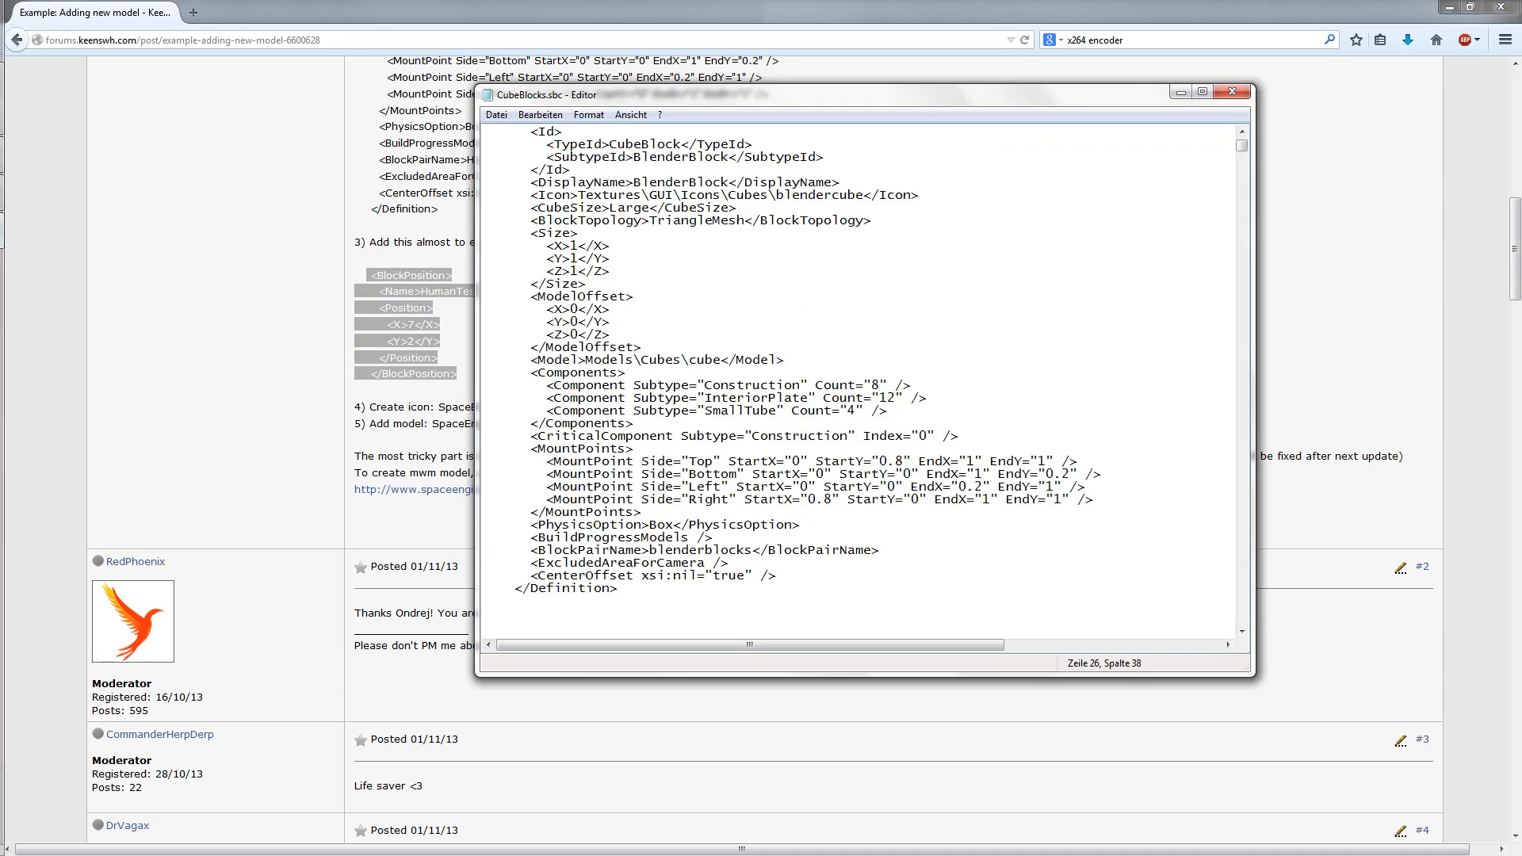
pyautogui.moveTo(1241, 145); pyautogui.dragTo(1242, 618)
pyautogui.click(642, 524)
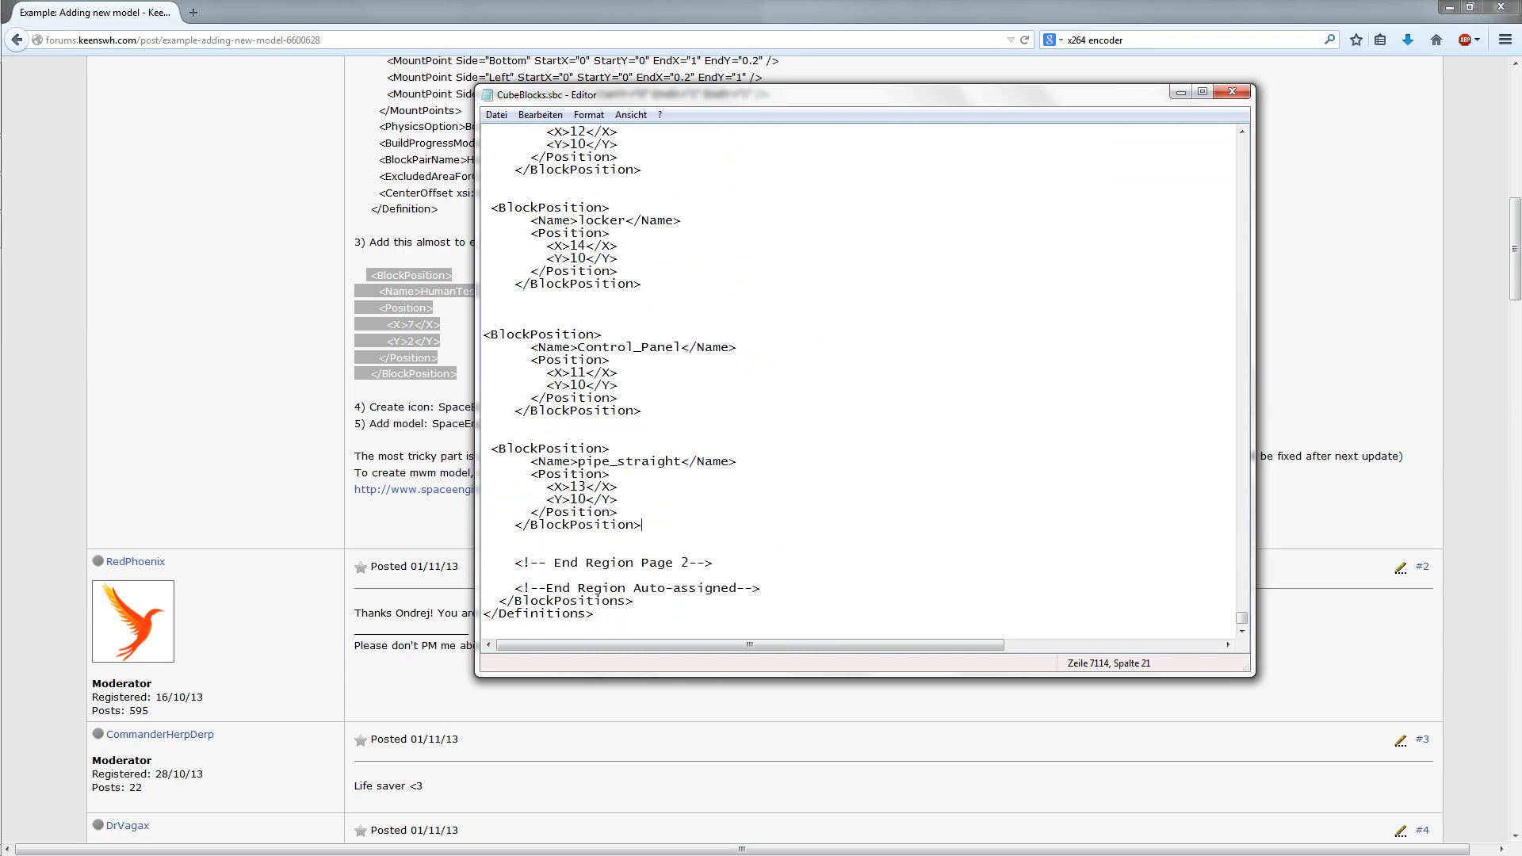
pyautogui.press('Return')
pyautogui.press('Return')
pyautogui.hotkey('ctrl', 'v')
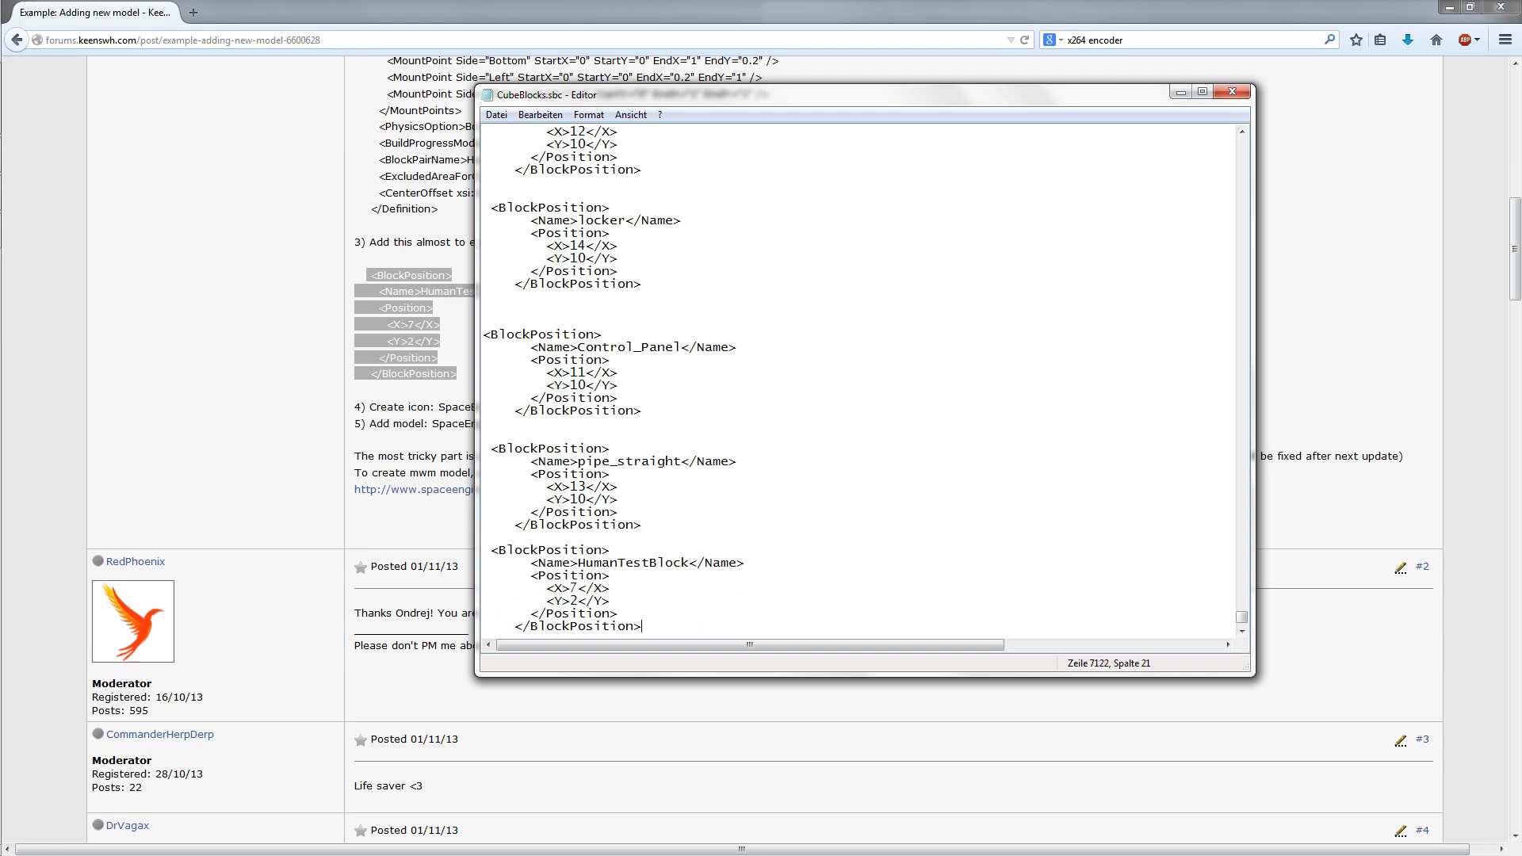
# Check the SubtypeId in the new definition and set the pasted BlockPosition's Name to BlenderBlock.
pyautogui.moveTo(689, 487); pyautogui.dragTo(579, 487)
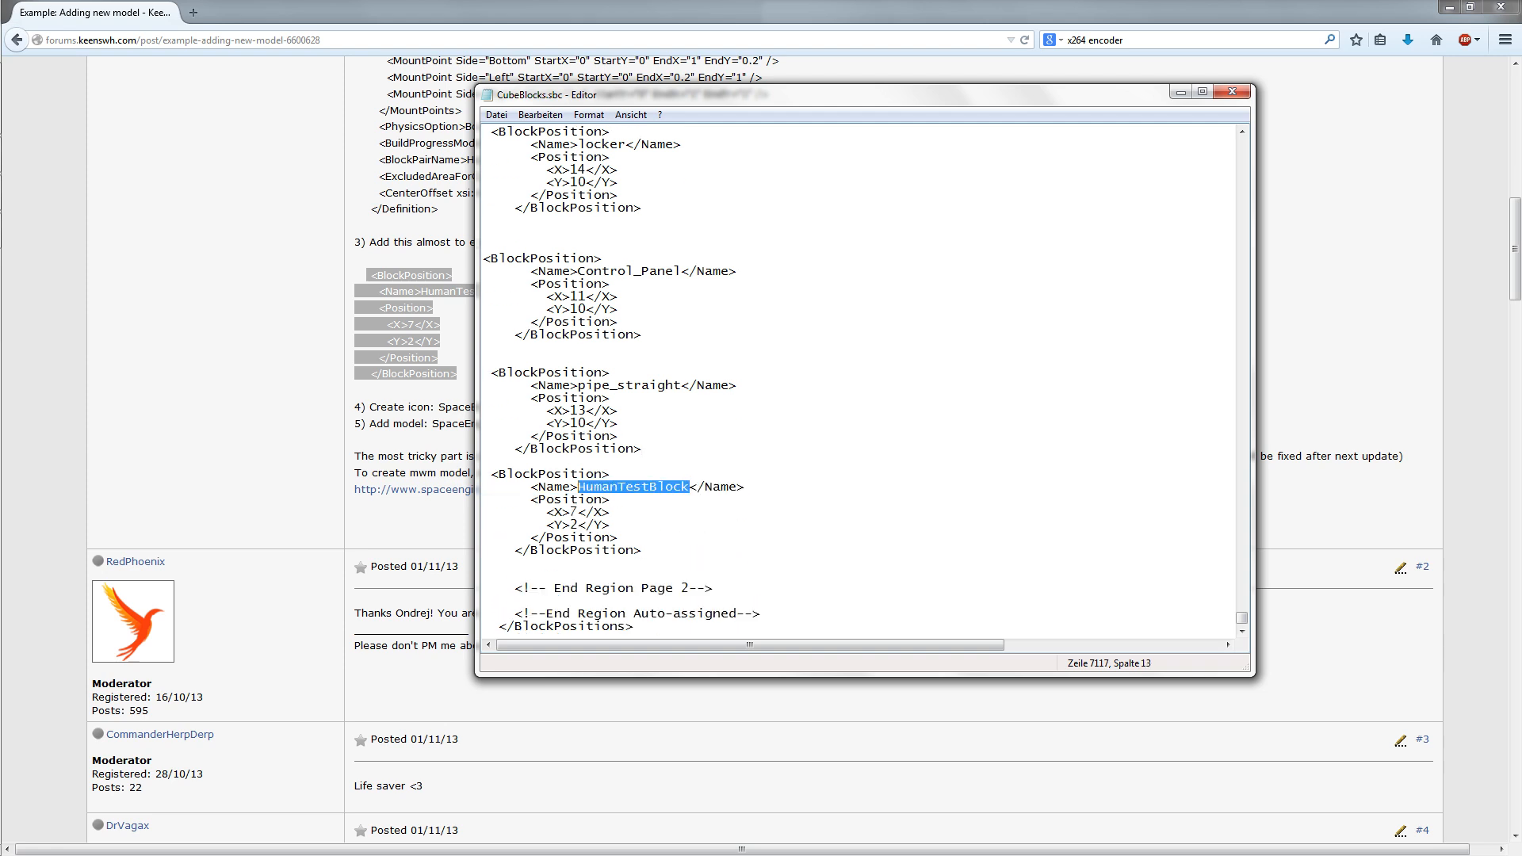
pyautogui.moveTo(1242, 617); pyautogui.dragTo(1242, 144)
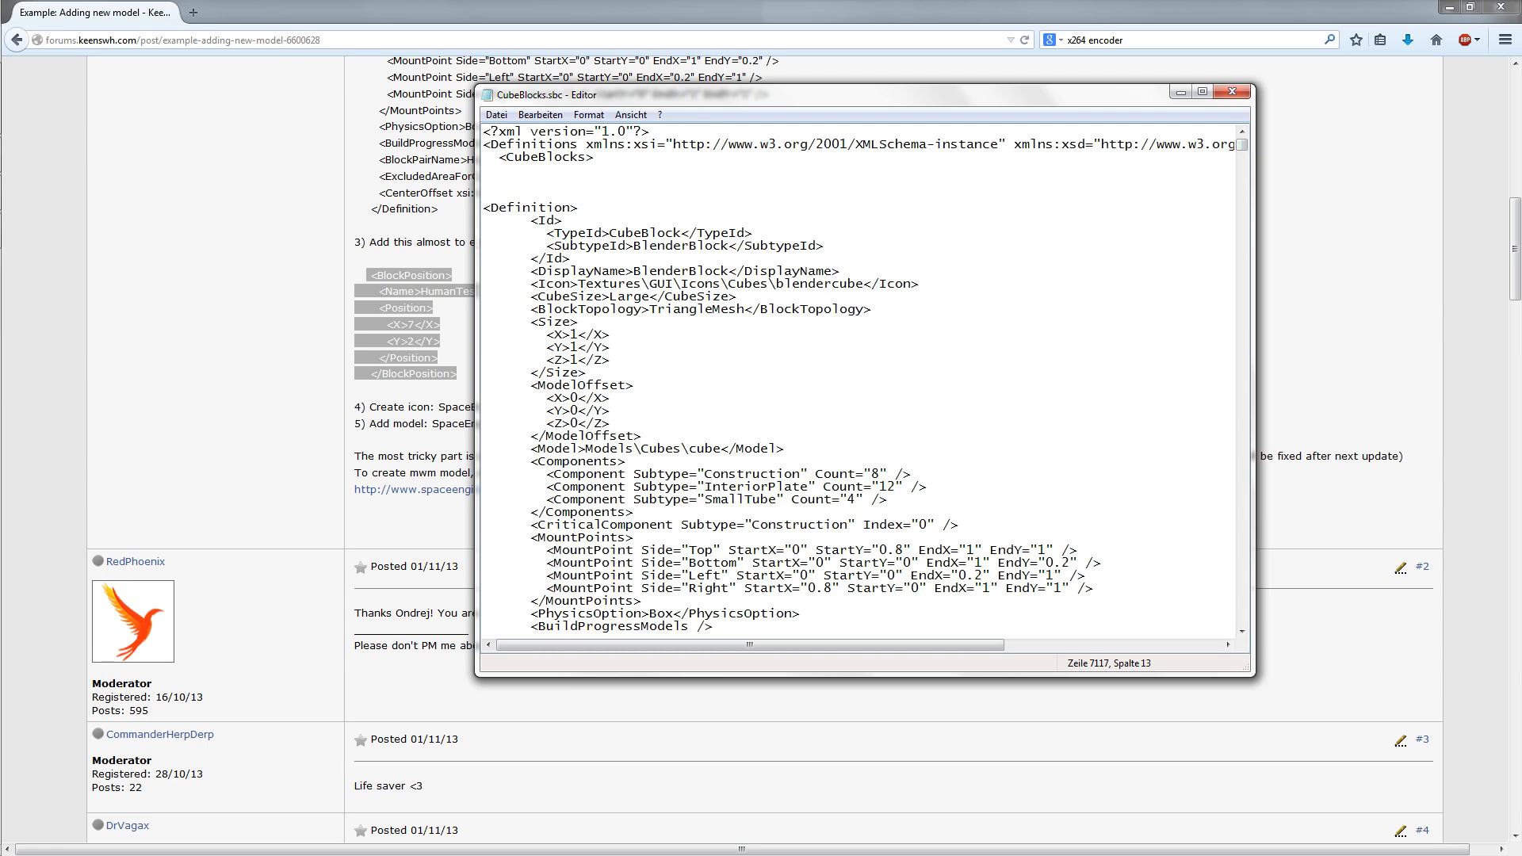
pyautogui.moveTo(1242, 145); pyautogui.dragTo(1242, 620)
pyautogui.write('BlenderBlock')
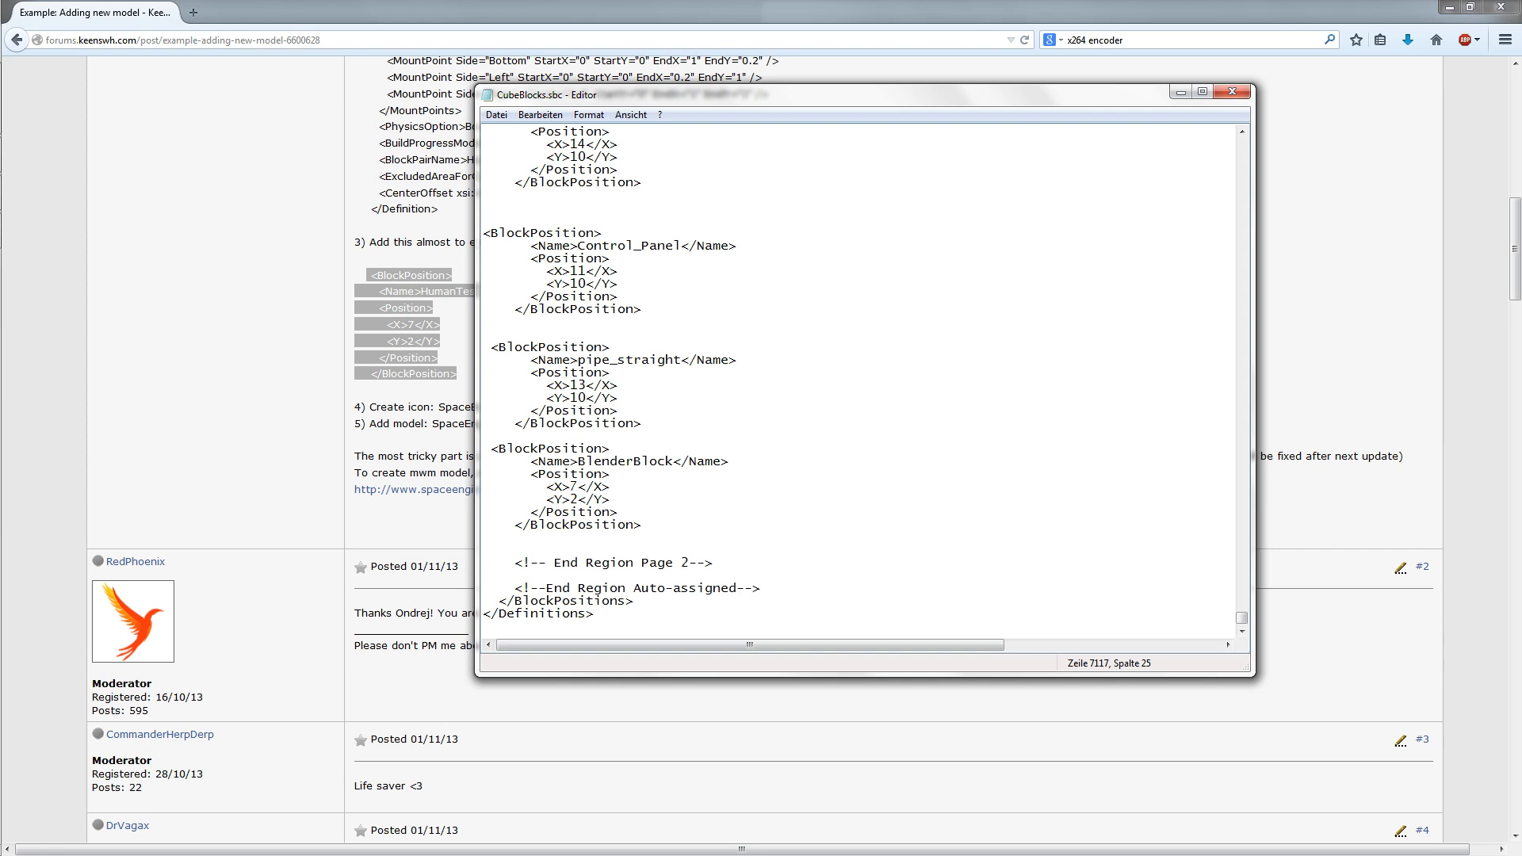
# Set the BlenderBlock position to X 14 and Y 10 and save CubeBlocks.sbc.
pyautogui.hotkey('shift', 'Left')
pyautogui.write('14')
pyautogui.hotkey('shift', 'Left')
pyautogui.write('10')
pyautogui.hotkey('ctrl', 's')
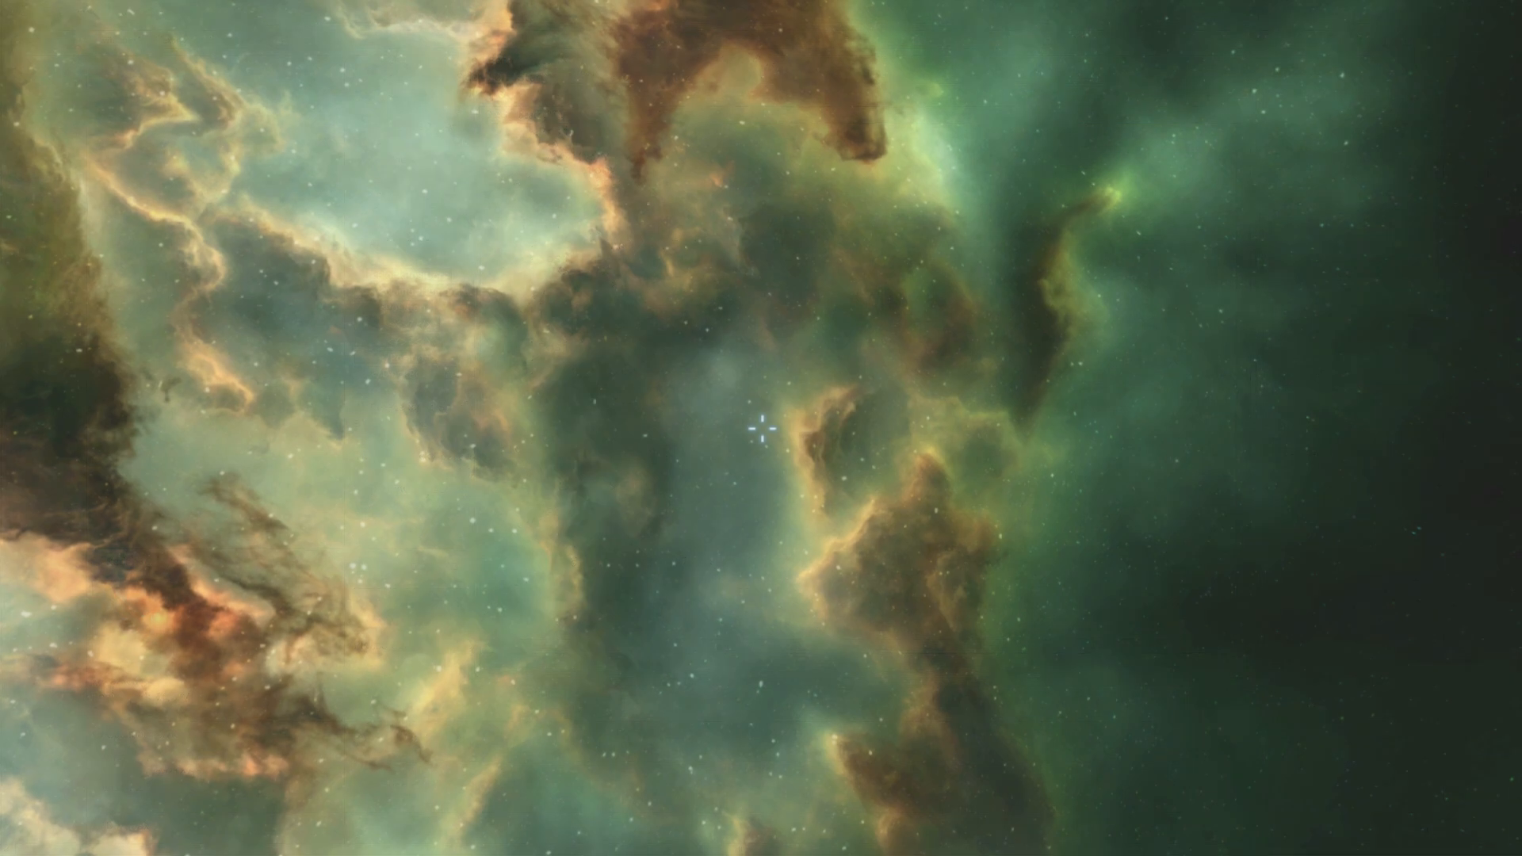
# In Space Engineers, assign BlenderBlock to toolbar slot 6 and place the starting block of a new station.
pyautogui.press('g')
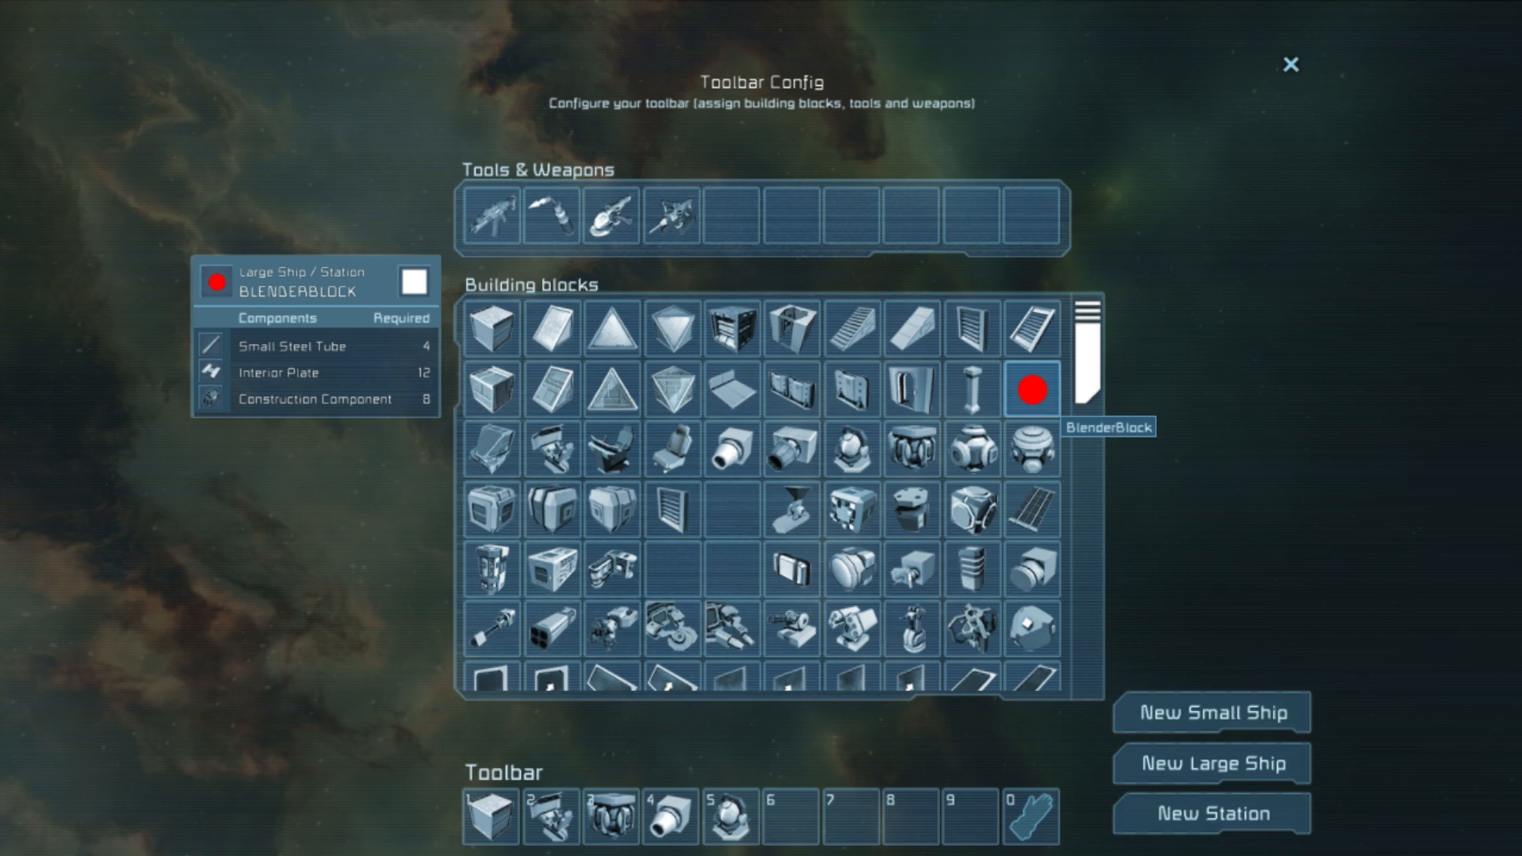
pyautogui.moveTo(1032, 389); pyautogui.dragTo(790, 817)
pyautogui.click(1189, 814)
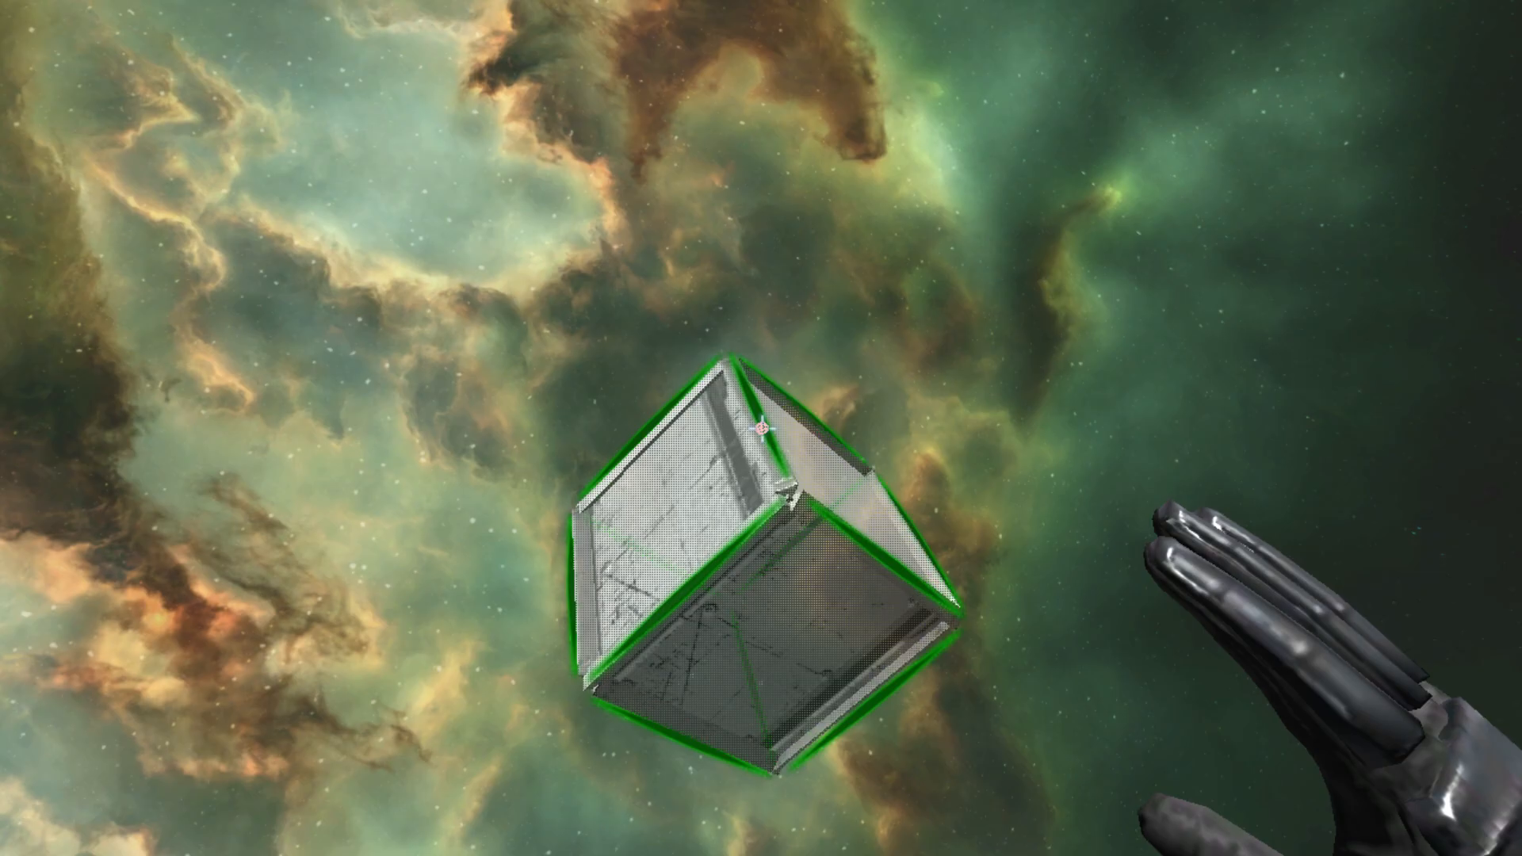
pyautogui.click(762, 429)
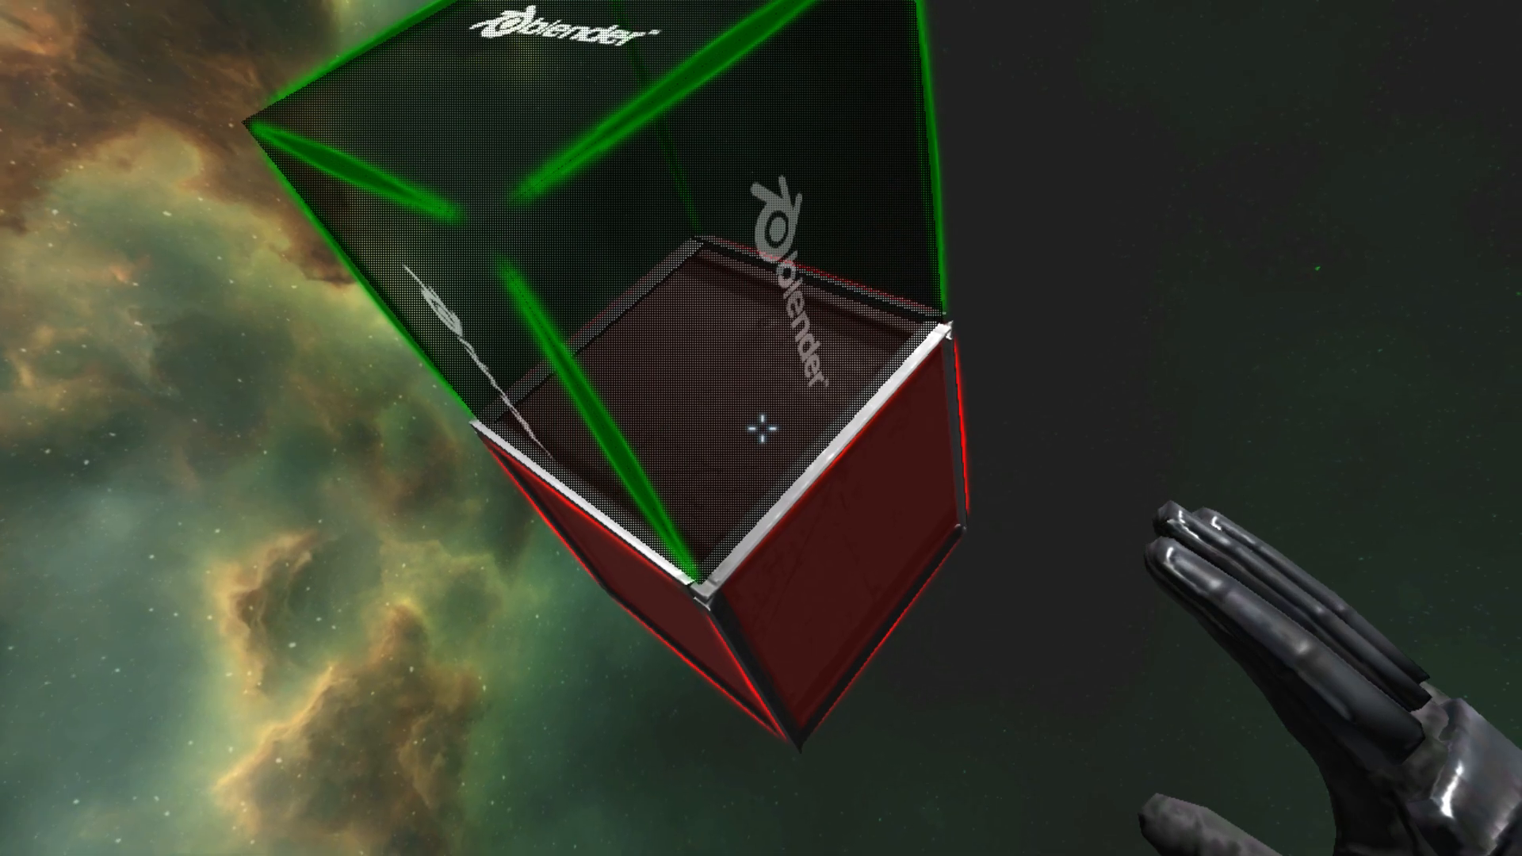
# Attach a BlenderBlock on top of the station's starting block and inspect it from a distance.
pyautogui.press('s')
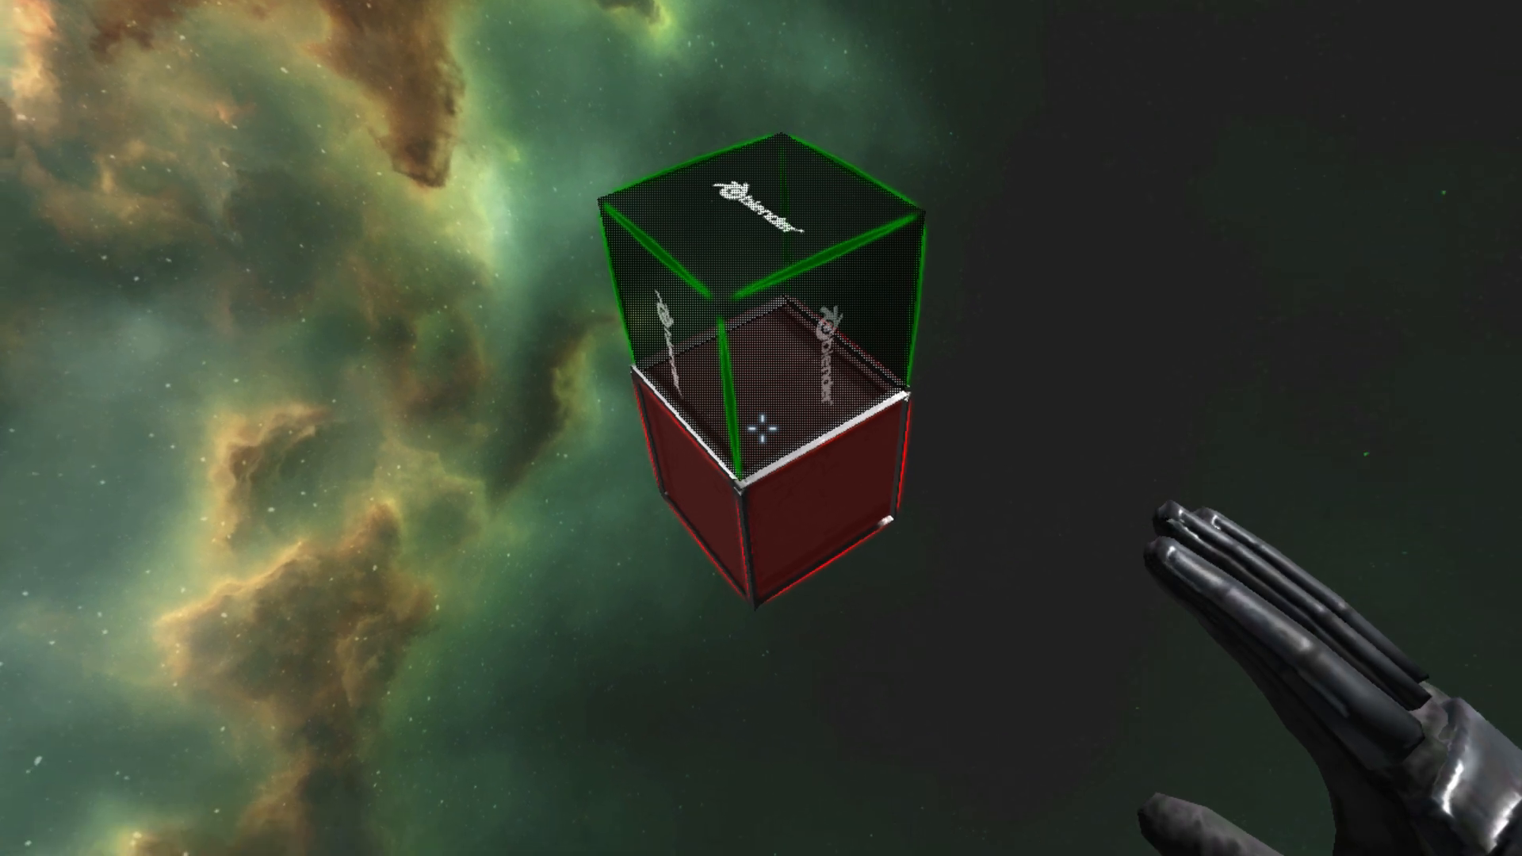
pyautogui.click(761, 429)
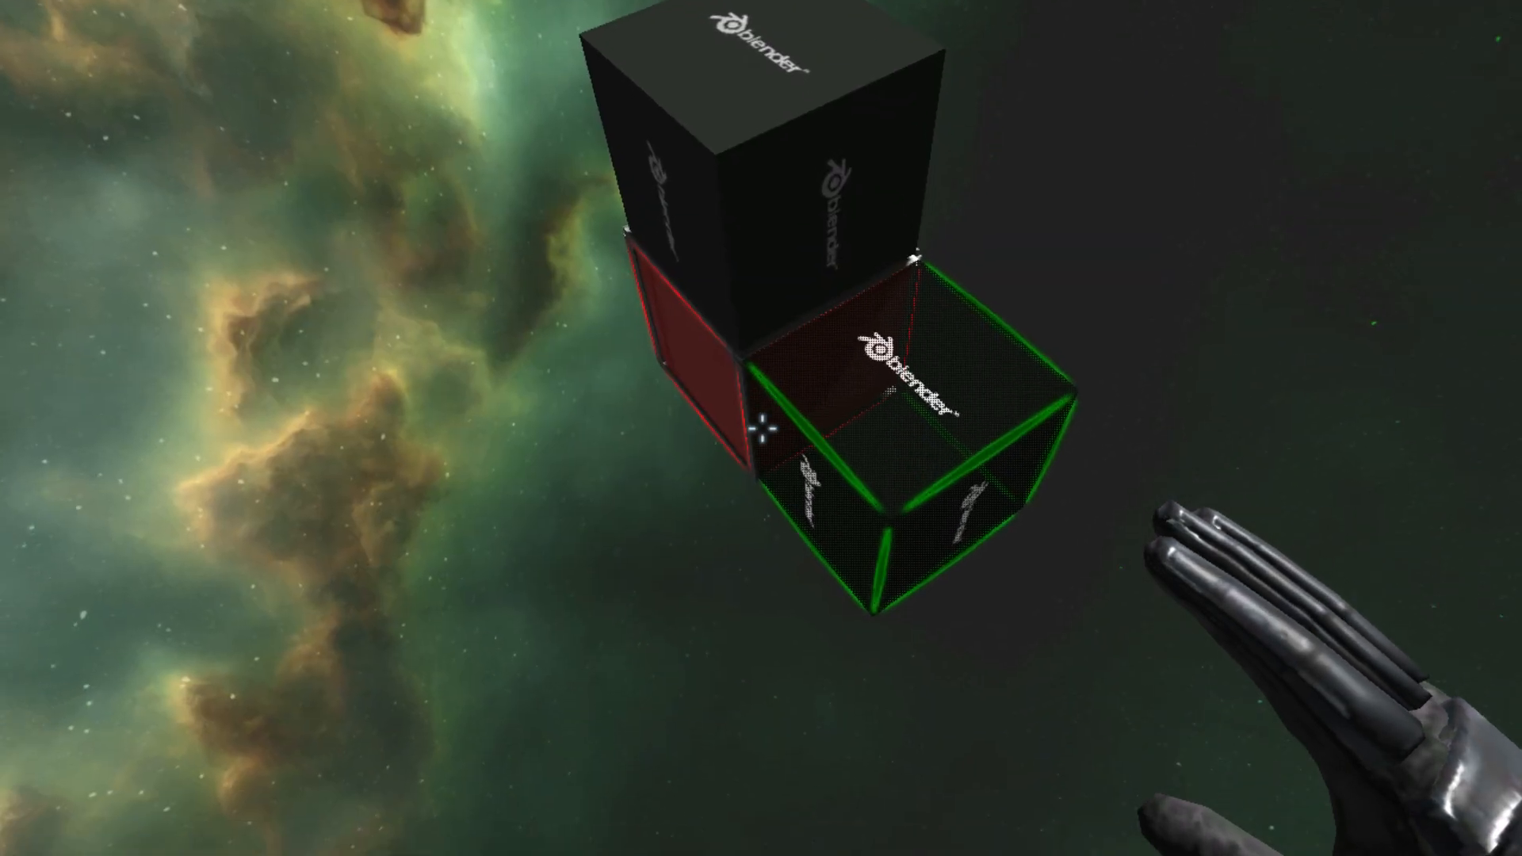
pyautogui.press('space')
pyautogui.press('s')
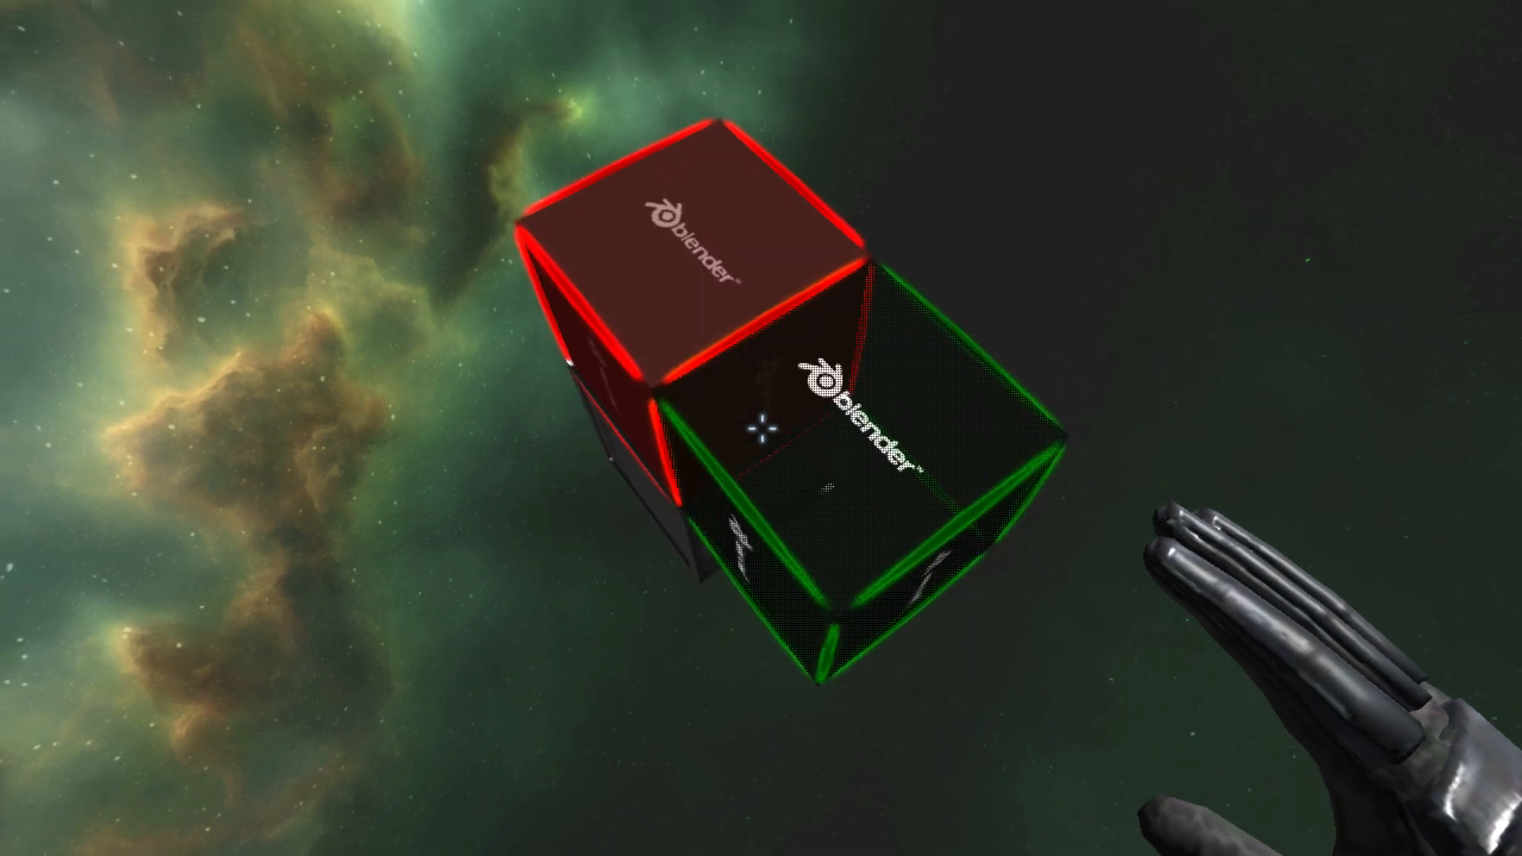
pyautogui.click(761, 429)
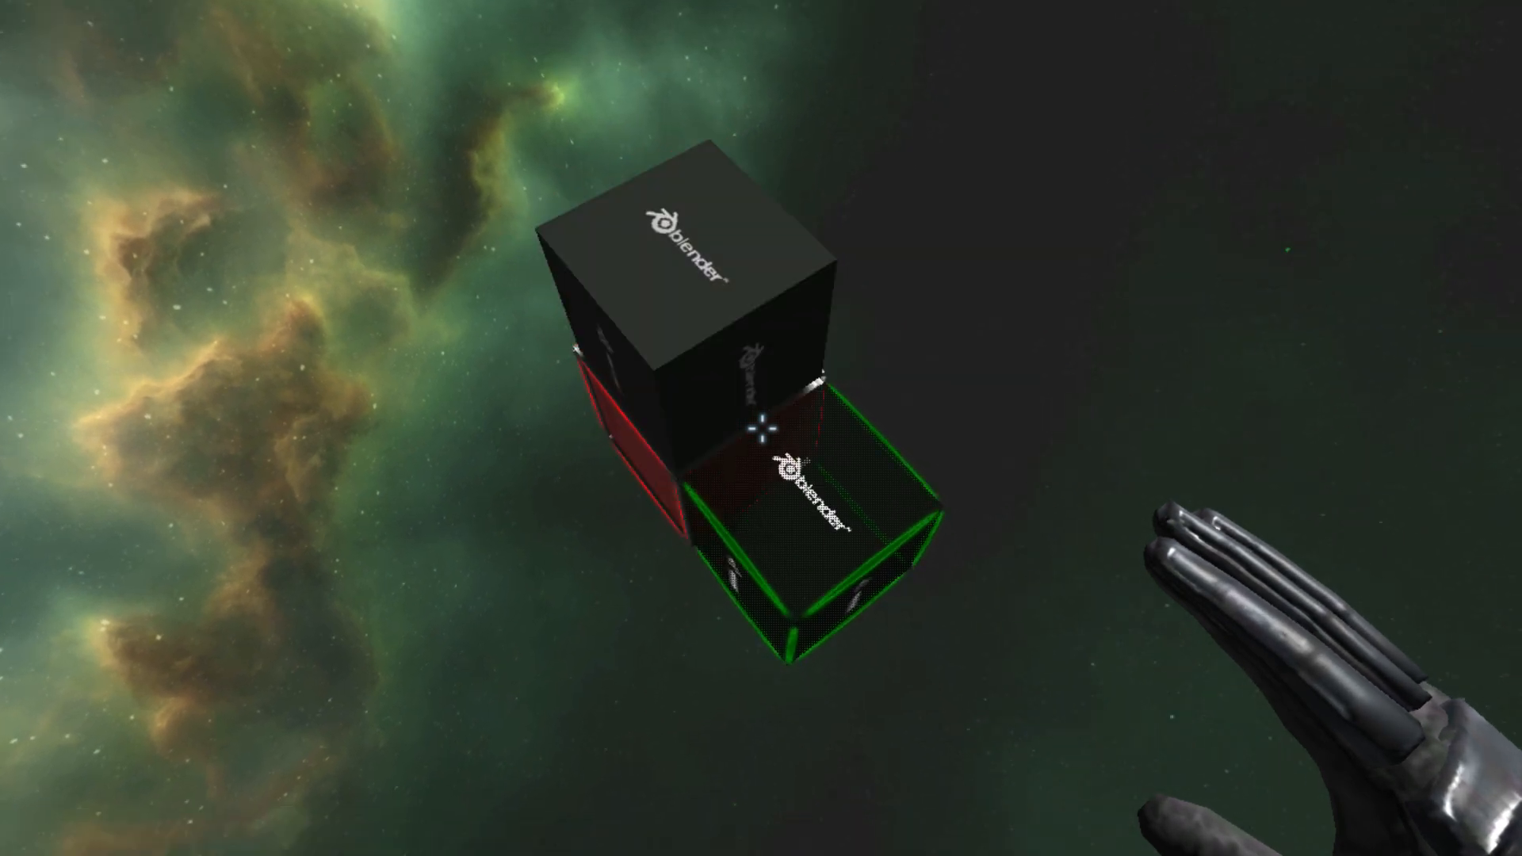